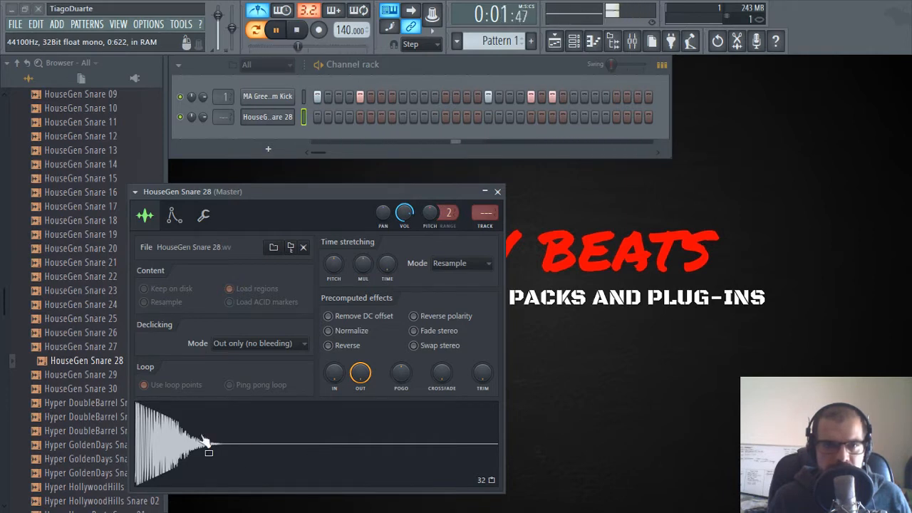
Load the HouseGen Snare 30 sample as a new channel below HouseGen Snare 28
click(103, 386)
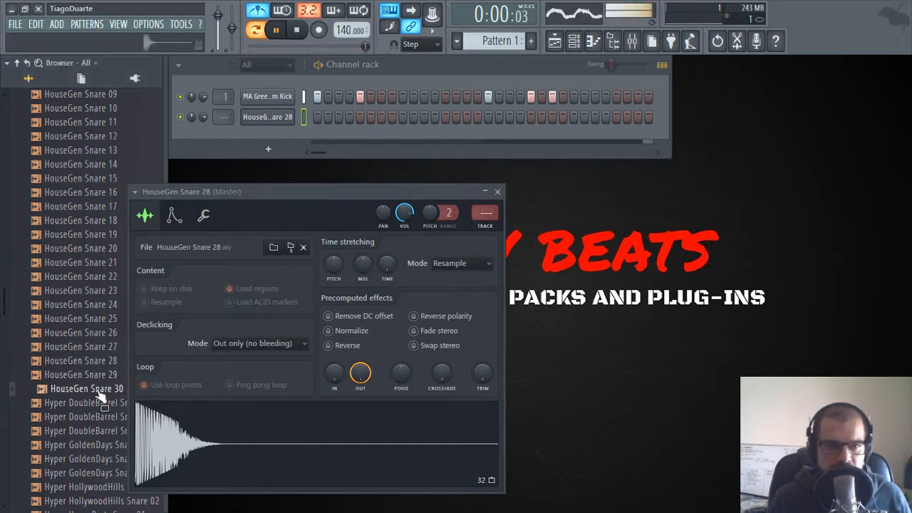
drag(100, 396, 258, 178)
drag(263, 130, 265, 137)
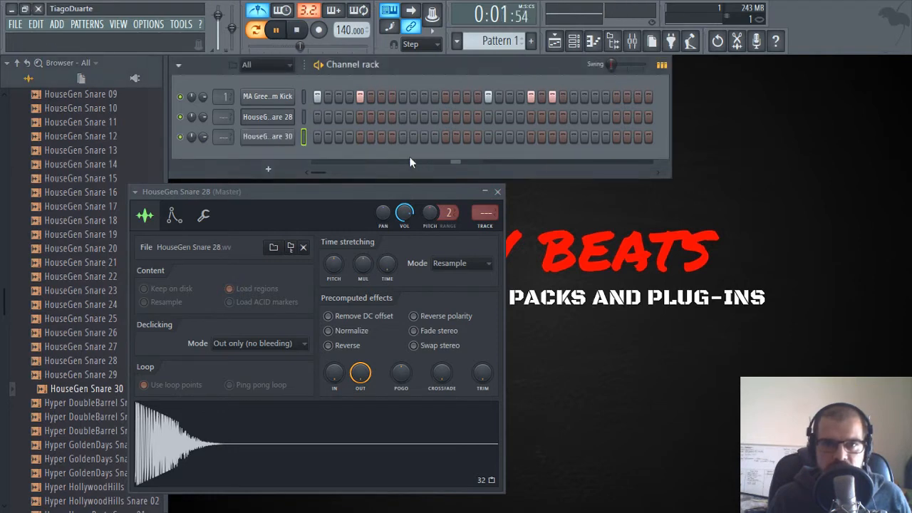
Place hits on steps 9 and 25 of both snare channels and close the HouseGen Snare 28 settings
click(402, 117)
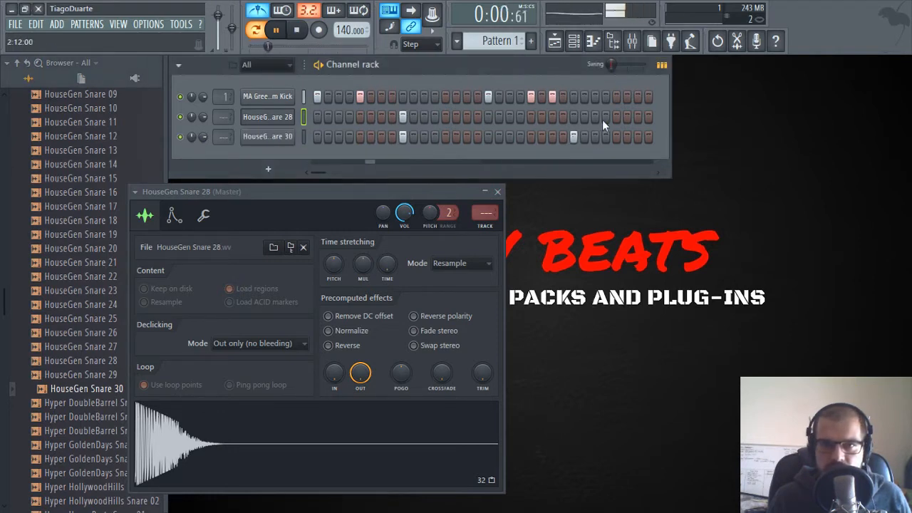
click(574, 117)
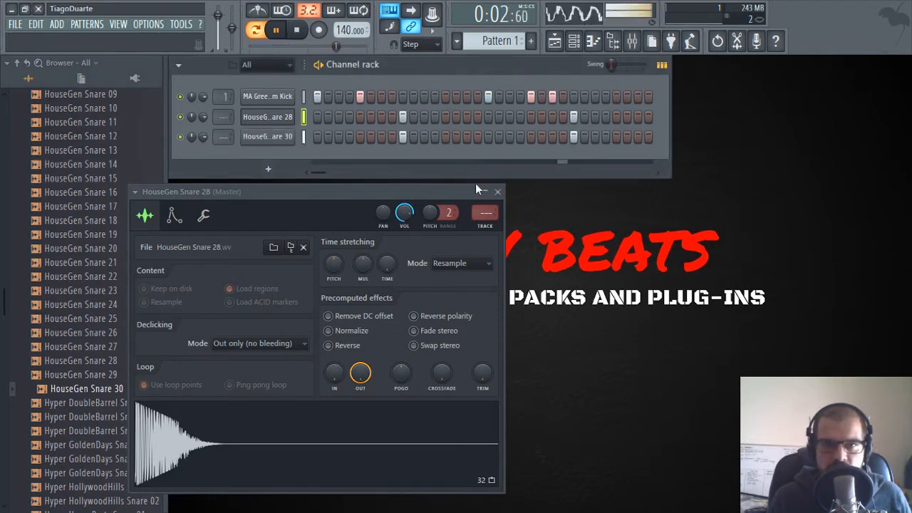
click(498, 193)
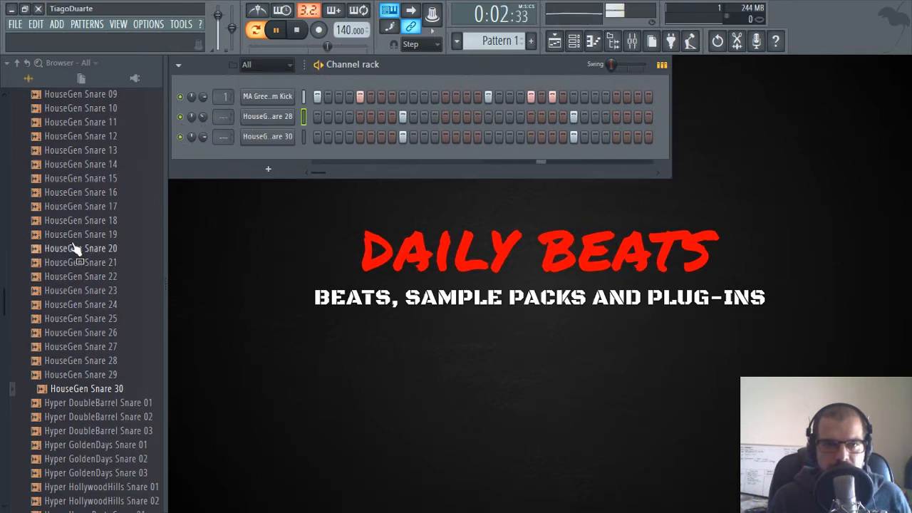
Collapse the Snares folder and open the Hi Hats folder within Drums (ModeAudio)
scroll(76, 245, up, 20)
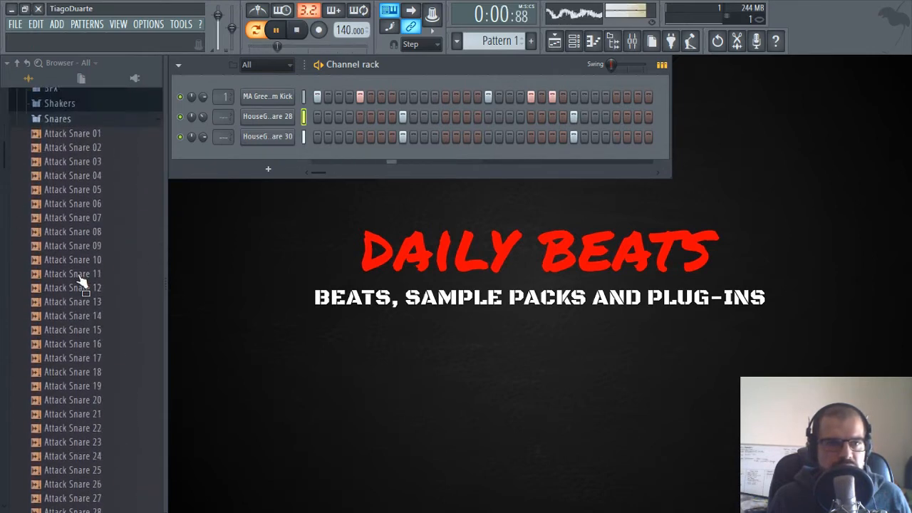
click(72, 360)
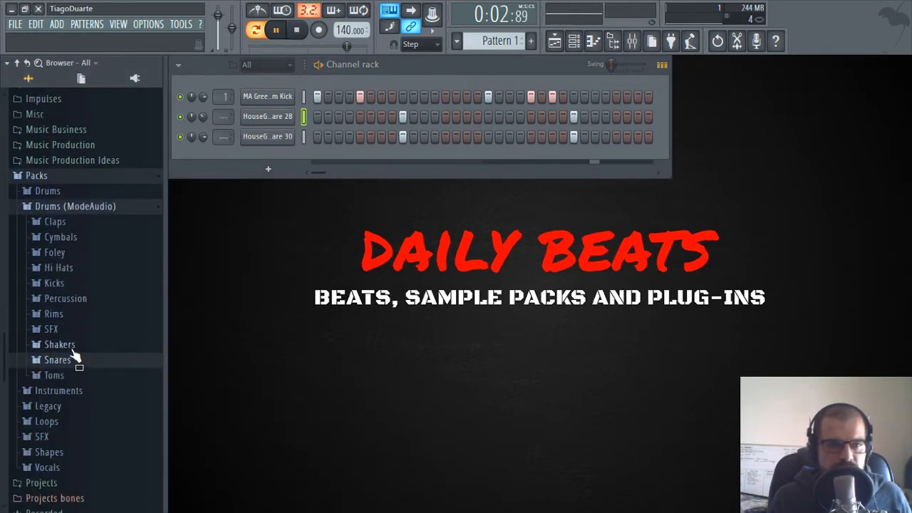
click(69, 272)
scroll(80, 371, down, 15)
Audition the Collider hi-hat samples from Fifth OHat 02 through Slack OHat 02
click(79, 367)
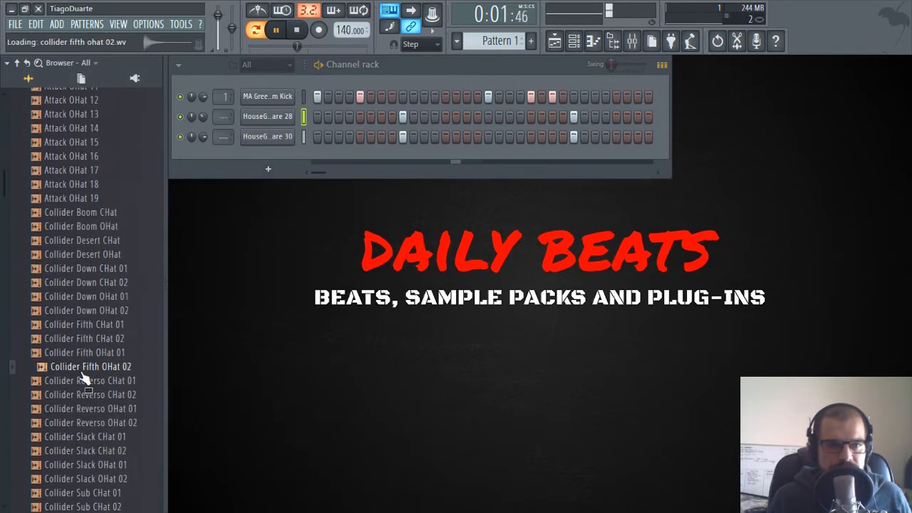
click(96, 380)
click(98, 394)
click(98, 409)
click(97, 423)
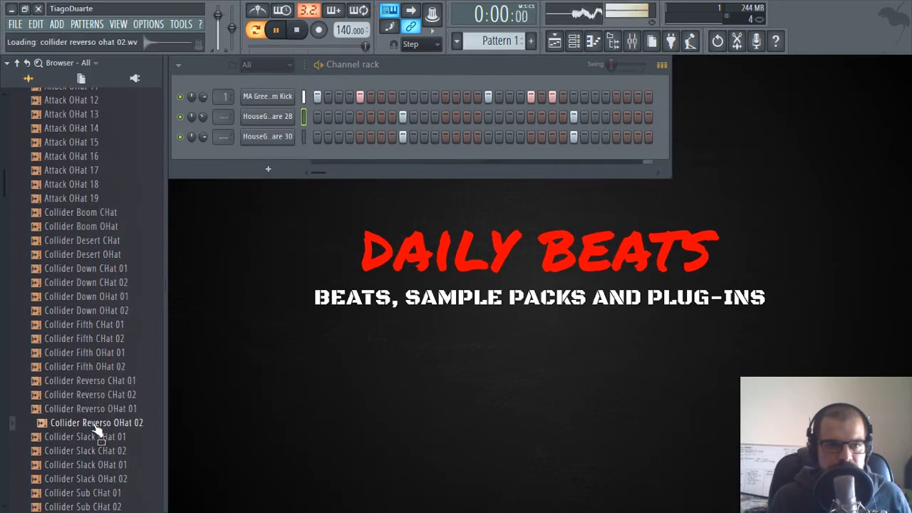
click(95, 436)
click(95, 450)
click(97, 464)
click(98, 479)
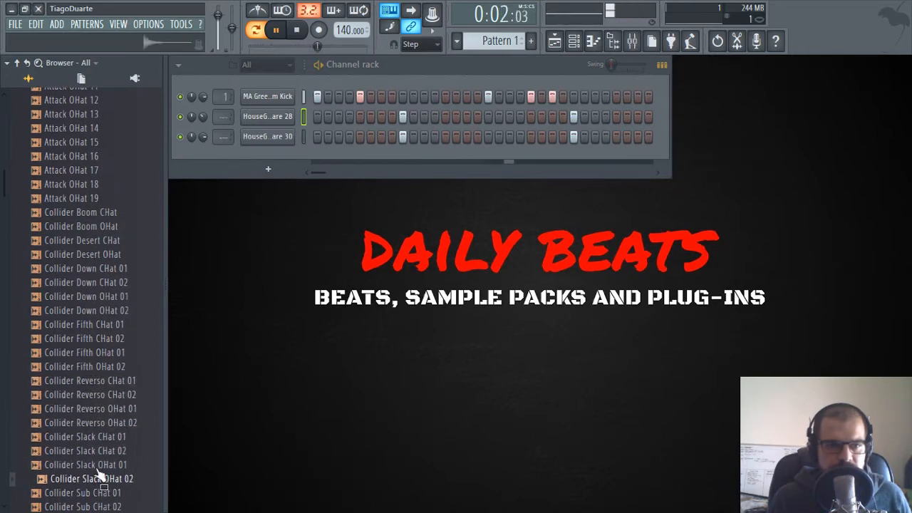
click(100, 464)
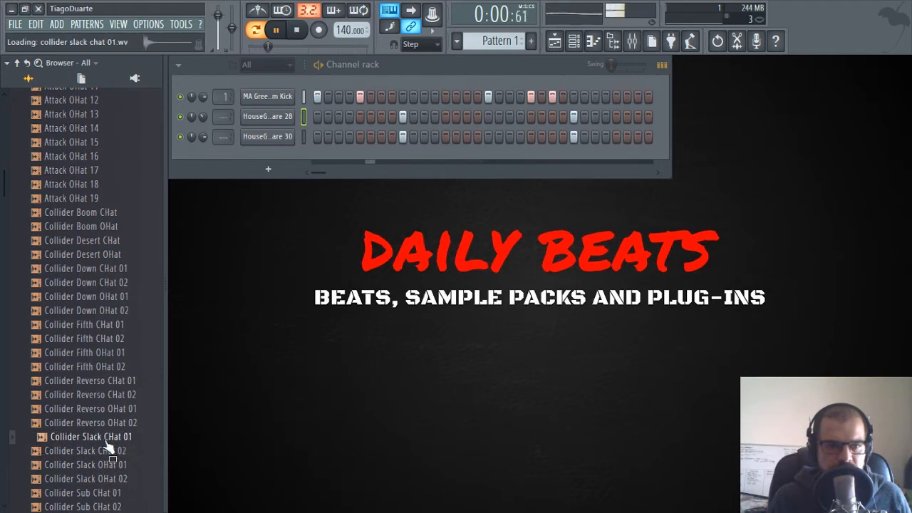
Audition the Downstream hats, load Downstream OHat 15 as a new channel and place a hit on step 29
scroll(102, 414, down, 3)
scroll(101, 408, down, 4)
click(93, 368)
scroll(100, 377, down, 3)
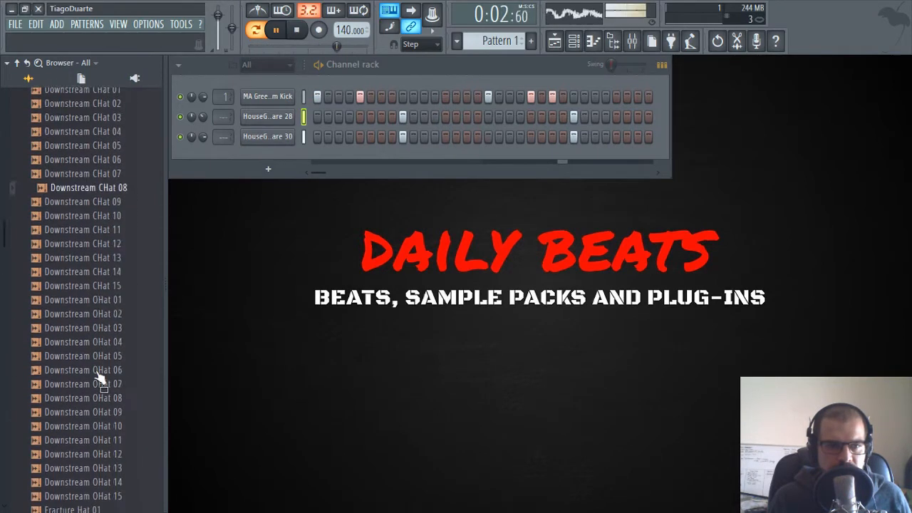
click(94, 355)
click(96, 382)
click(96, 398)
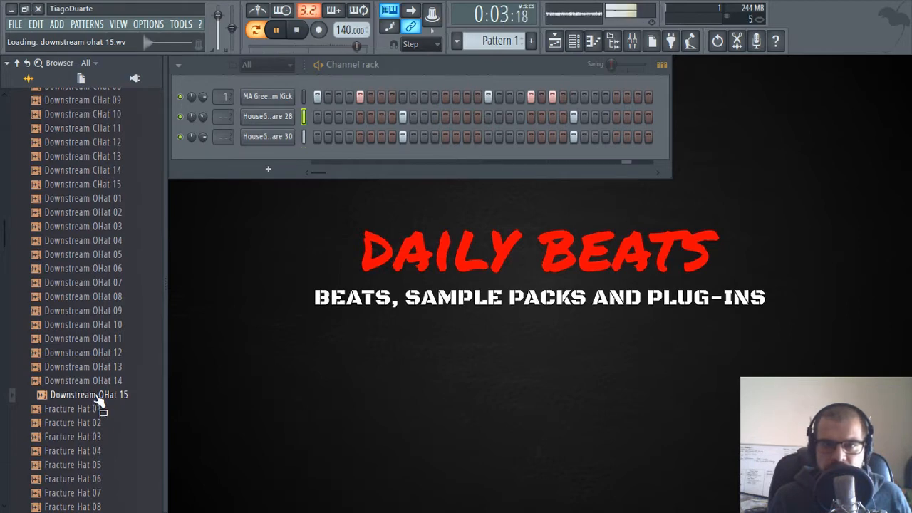
drag(100, 402, 258, 168)
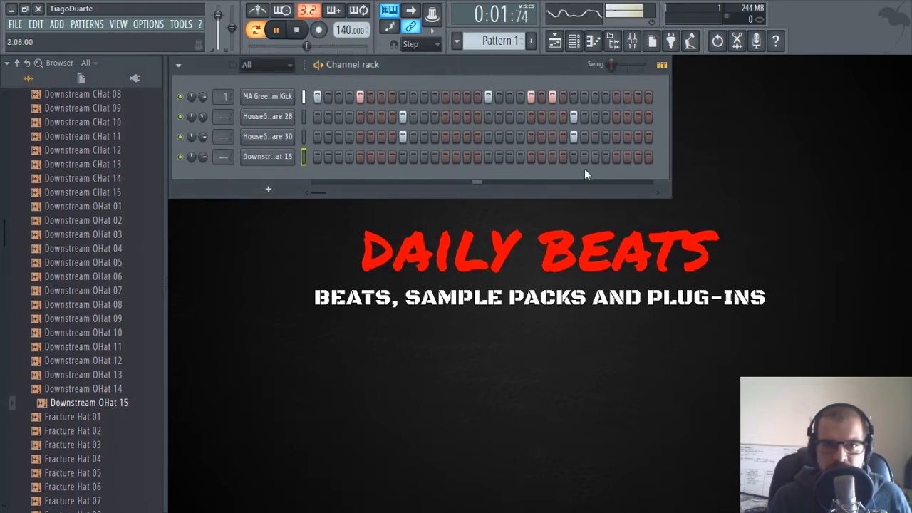
click(615, 157)
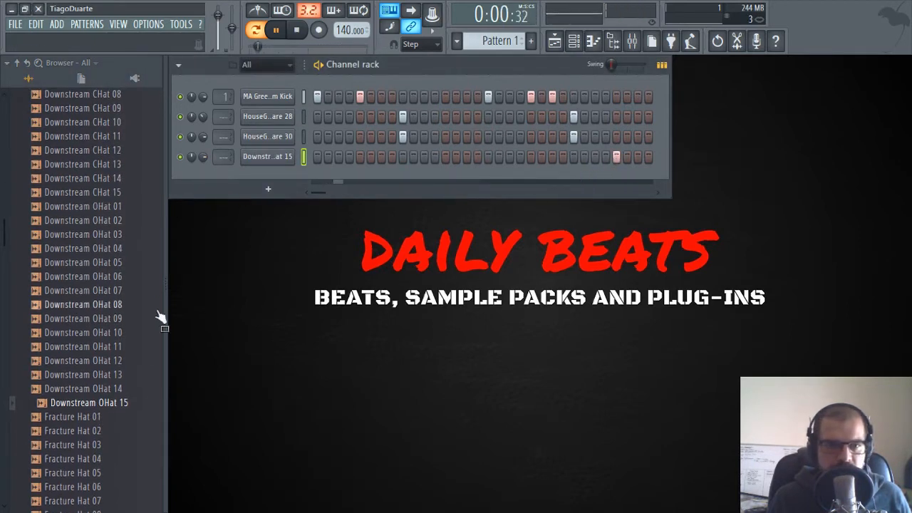
Audition the Downstream open hats from OHat 13 back to OHat 01
click(114, 375)
click(118, 362)
click(116, 347)
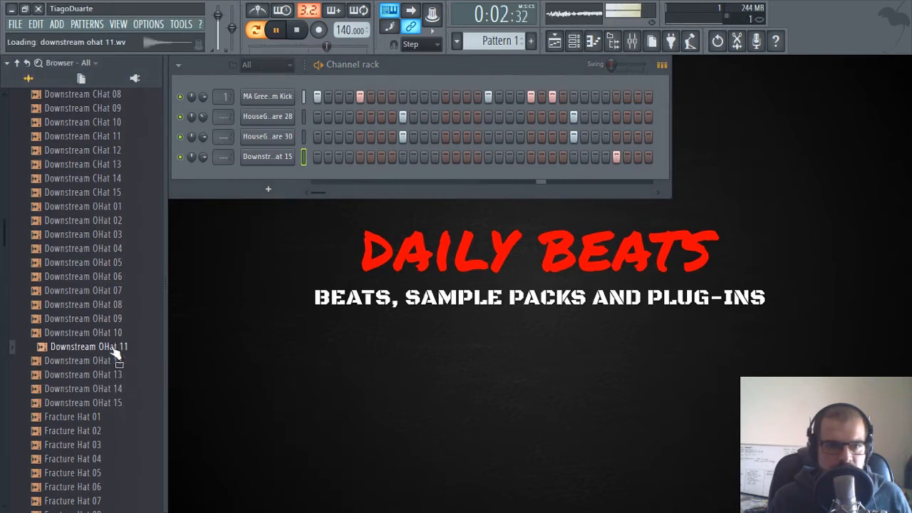
click(112, 320)
click(114, 333)
click(115, 306)
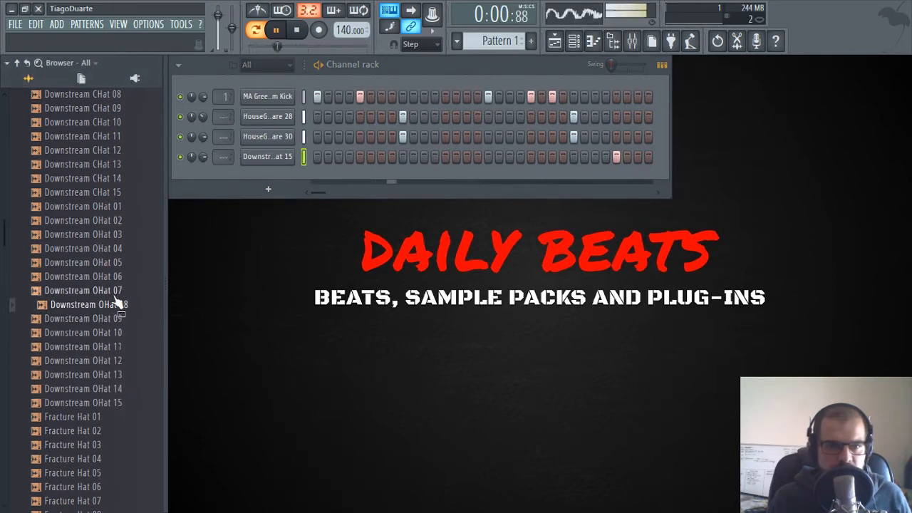
click(114, 292)
click(114, 278)
click(114, 264)
click(116, 250)
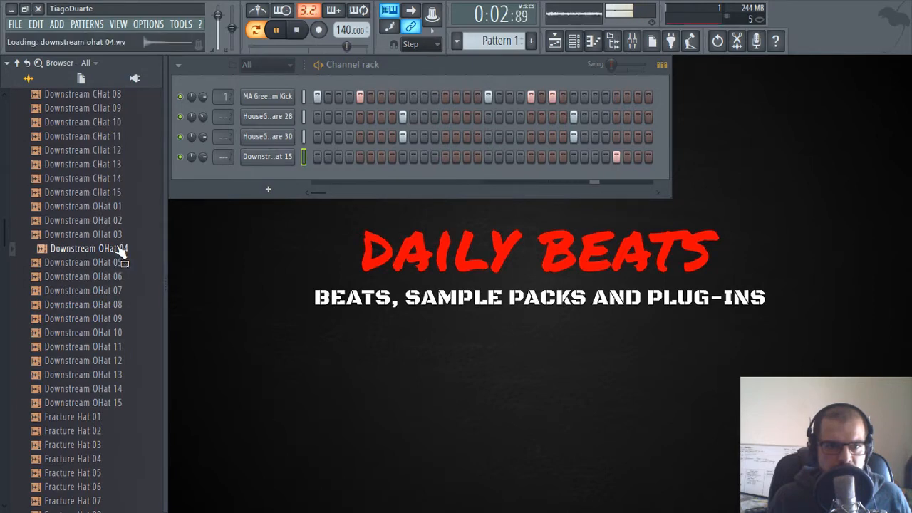
click(116, 235)
click(119, 221)
click(118, 207)
Audition the Downstream closed hats from CHat 15 back to CHat 09
click(116, 192)
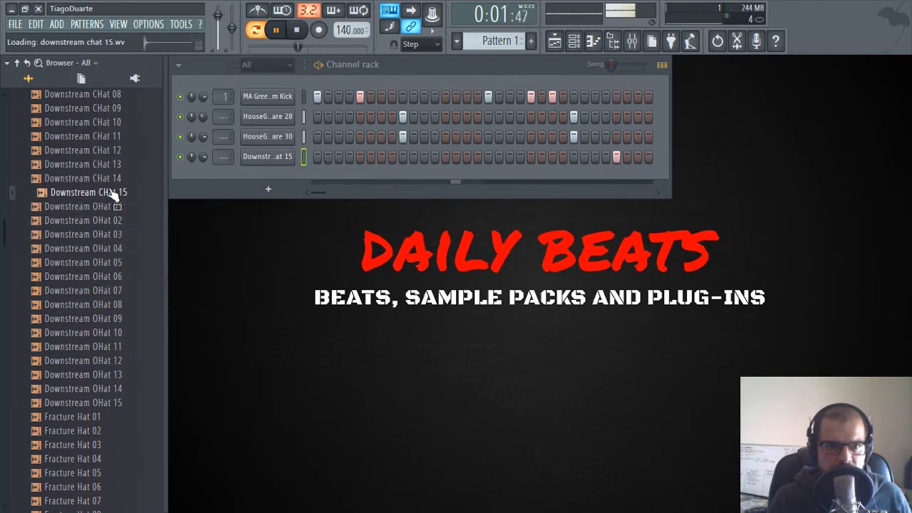
click(114, 178)
click(112, 164)
click(114, 150)
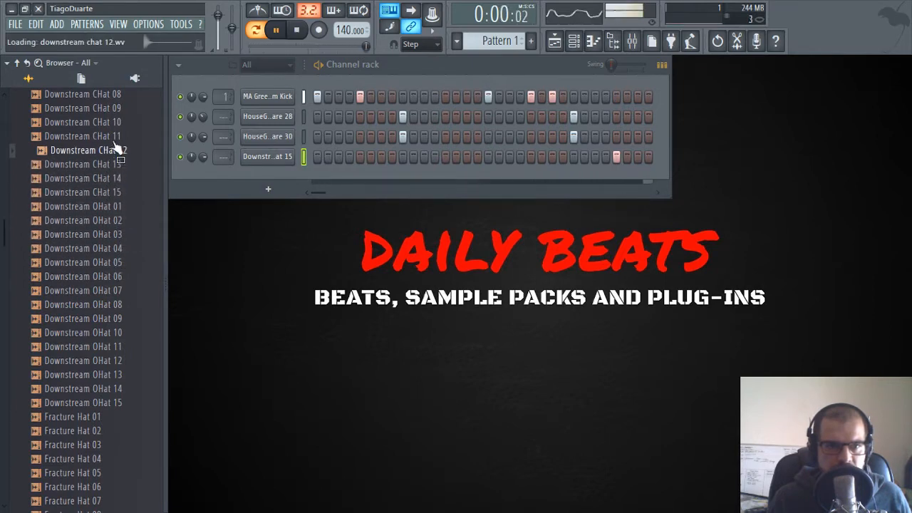
click(116, 136)
click(119, 122)
click(117, 108)
Load Downstream CHat 11 as a new channel and place hits on steps 13 and 15
click(125, 136)
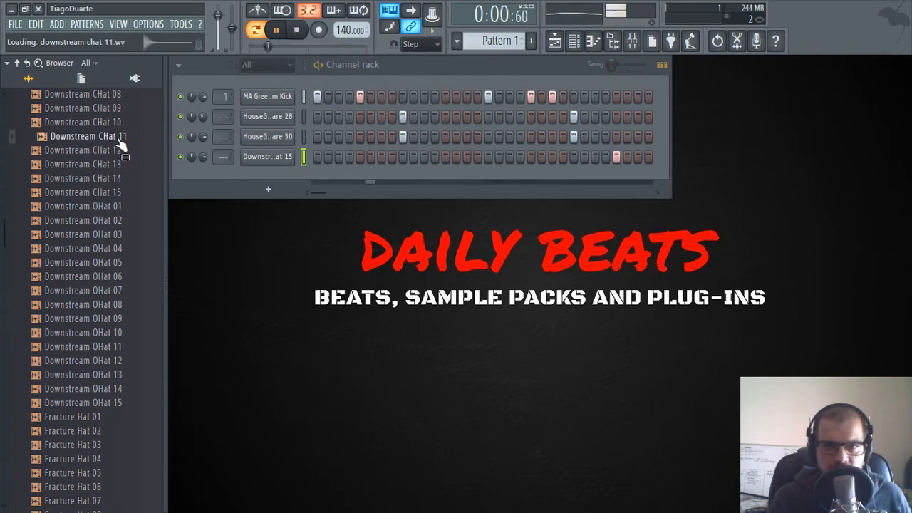
drag(114, 146, 299, 180)
click(444, 177)
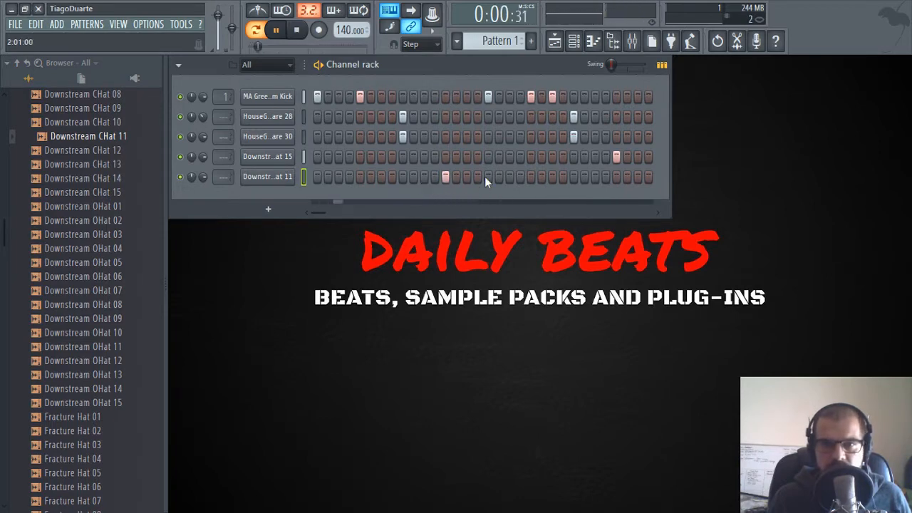
click(467, 177)
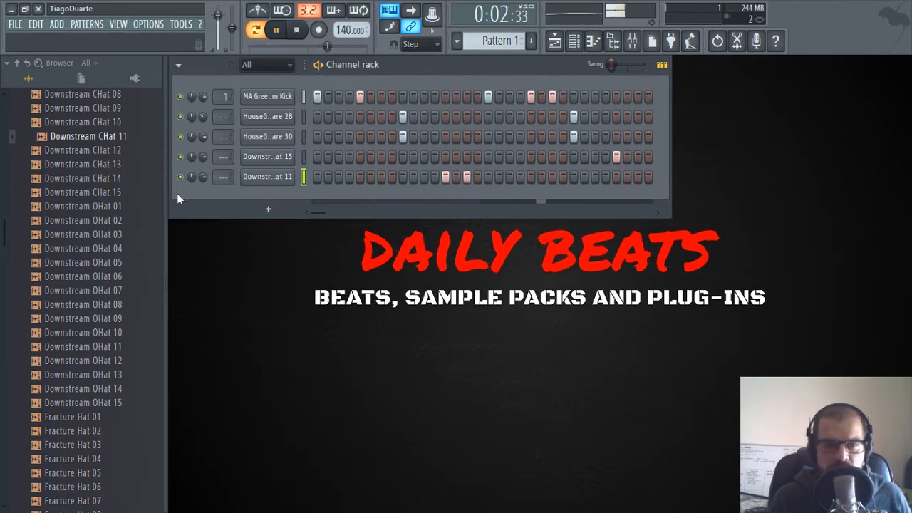
Audition Downstream closed hats 10, 12, 13 and 14 as candidates for another hat layer
click(121, 150)
click(116, 168)
click(105, 124)
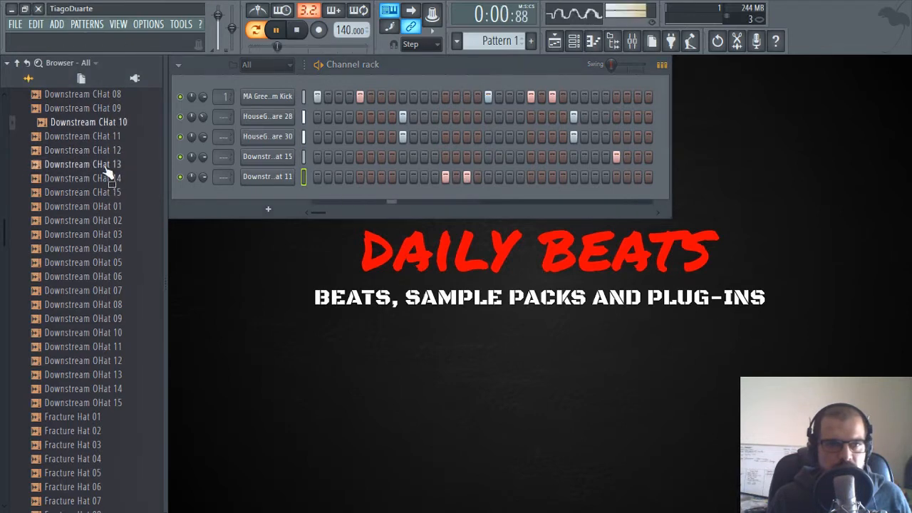
click(105, 165)
click(104, 179)
Audition the Fracture hats between 13 and 19 and load Fracture Hat 19 as a new channel
scroll(104, 184, down, 7)
click(103, 318)
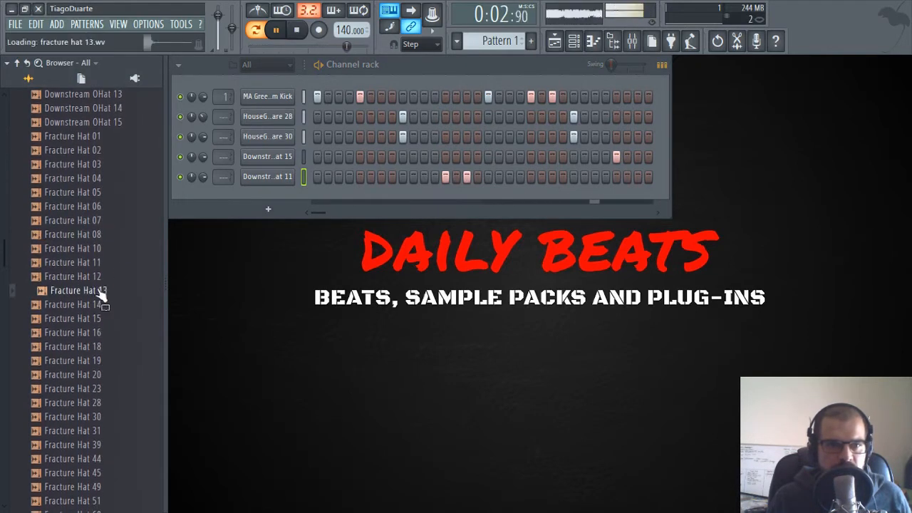
click(114, 333)
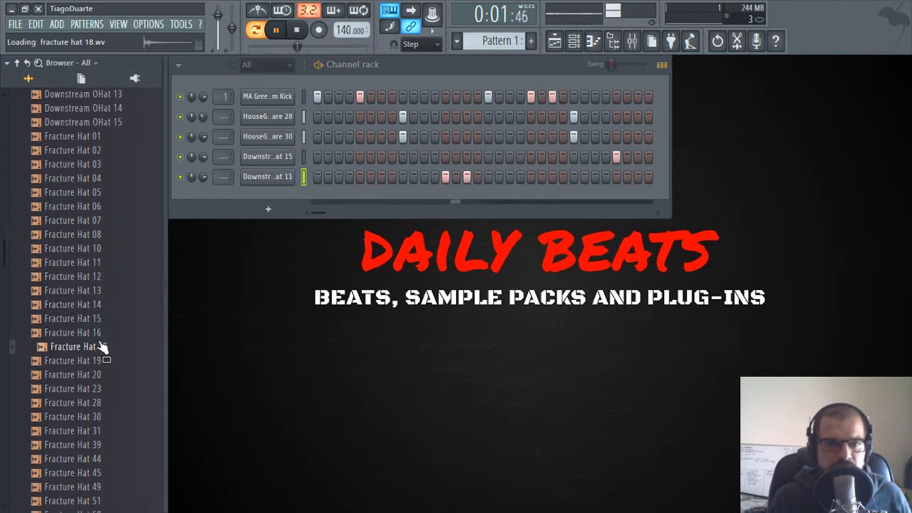
click(117, 360)
click(105, 334)
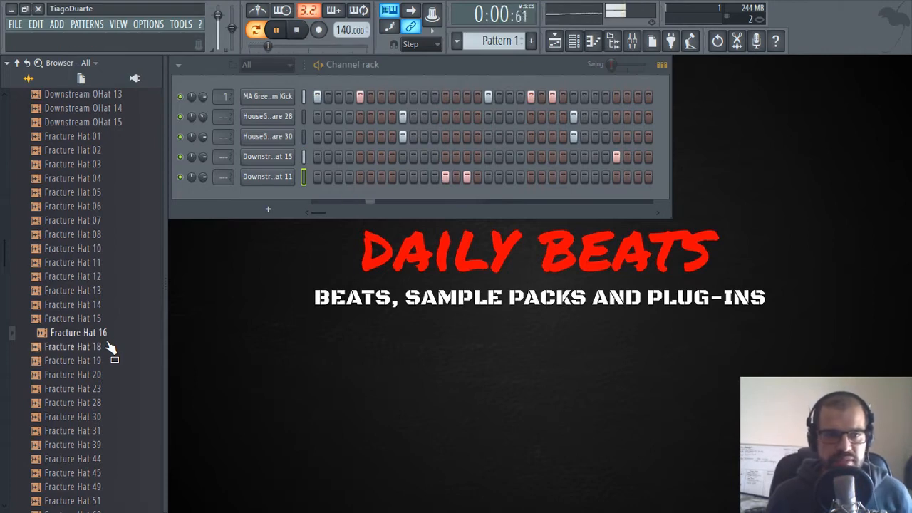
click(96, 362)
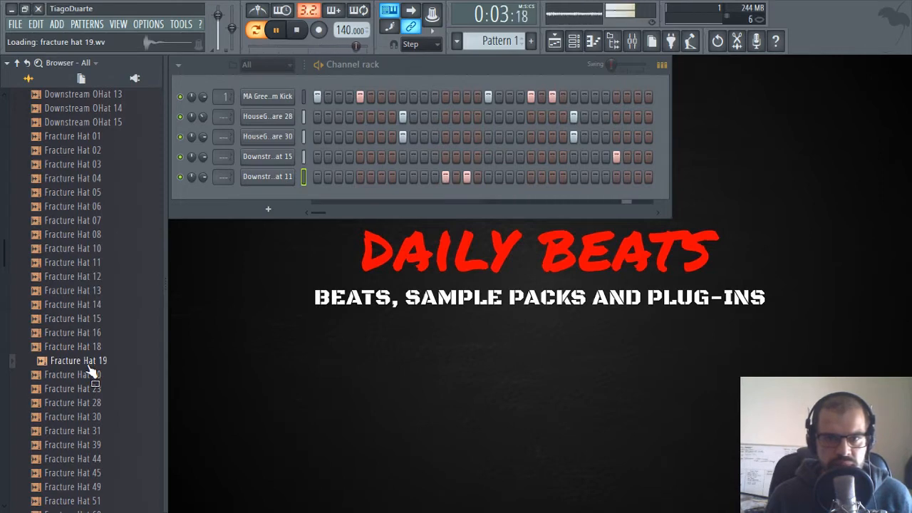
drag(89, 366, 260, 189)
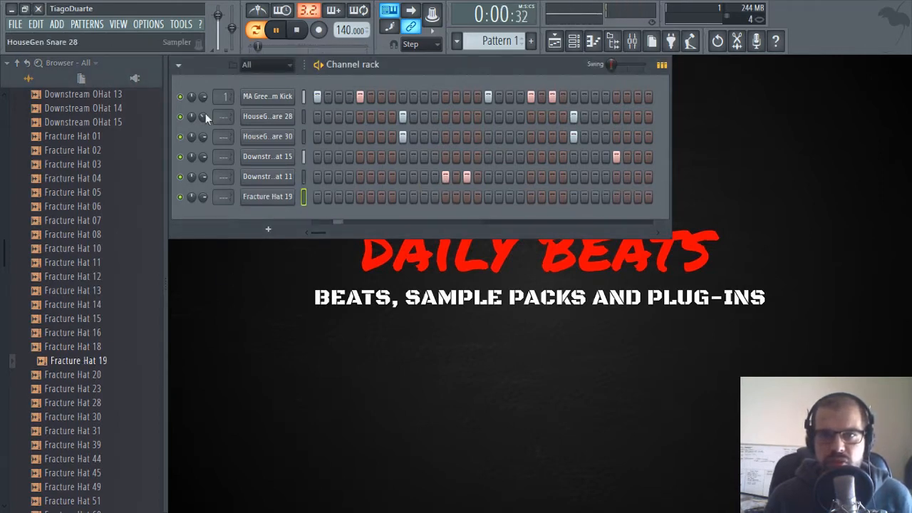
Route the six channels in order to mixer tracks 2 through 7, from the kick to Fracture Hat 19
mouse_move(223, 93)
mouse_down()
mouse_move(222, 86)
mouse_move(223, 103)
mouse_up()
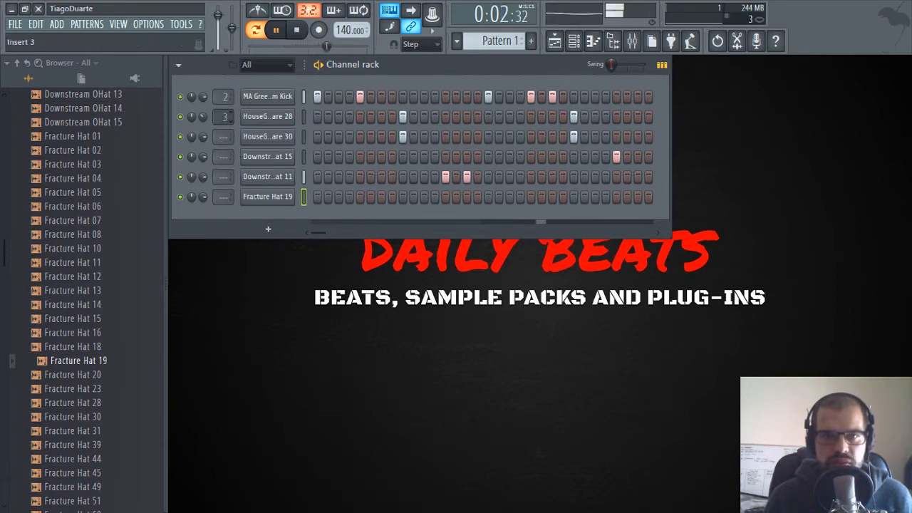
mouse_move(222, 136)
mouse_down()
mouse_move(223, 126)
mouse_move(222, 144)
mouse_up()
mouse_move(222, 177)
mouse_down()
mouse_move(223, 166)
mouse_move(222, 186)
mouse_up()
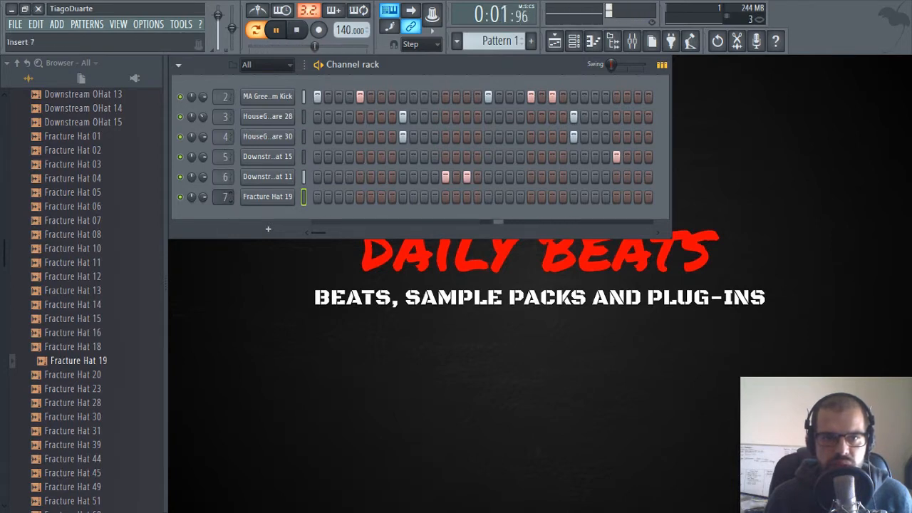
Open the mixer and rename the Insert 2 track as Kick
click(632, 41)
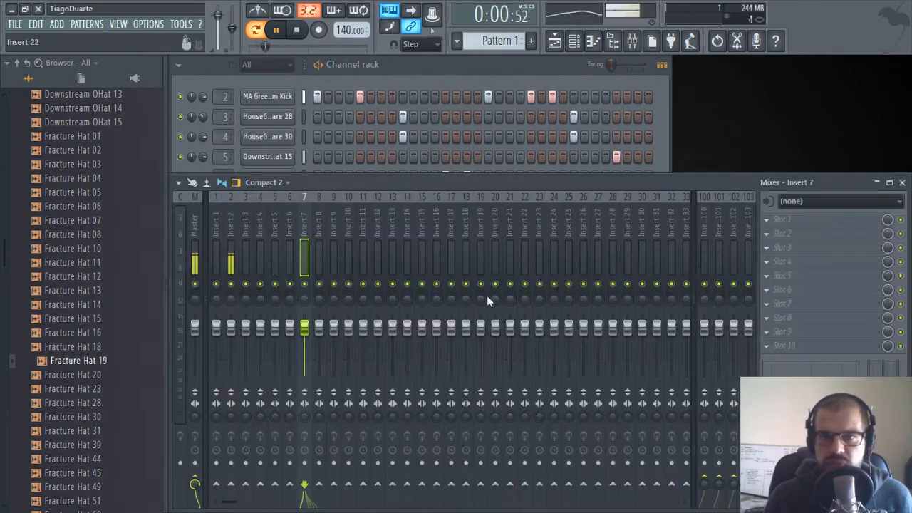
double_click(233, 225)
text(Kick)
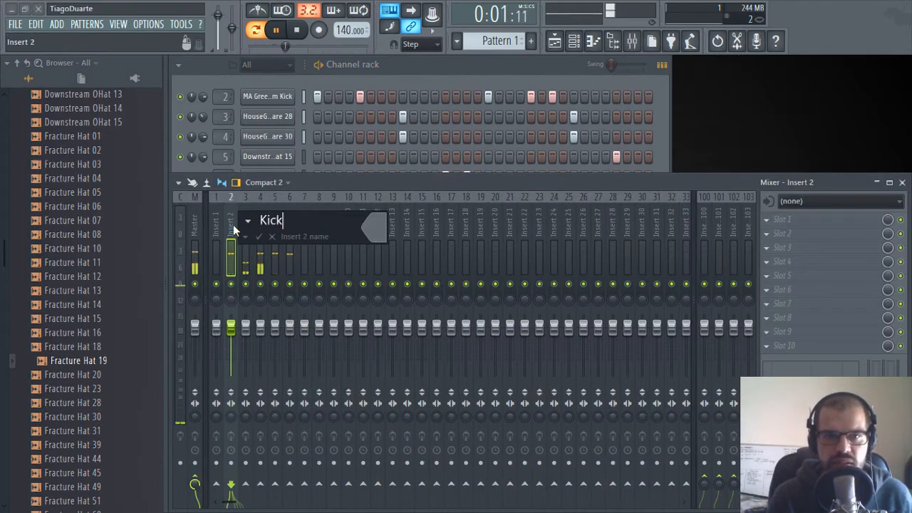
key(Return)
Rename the Insert 3 mixer track as Snare 2
double_click(240, 229)
text(S)
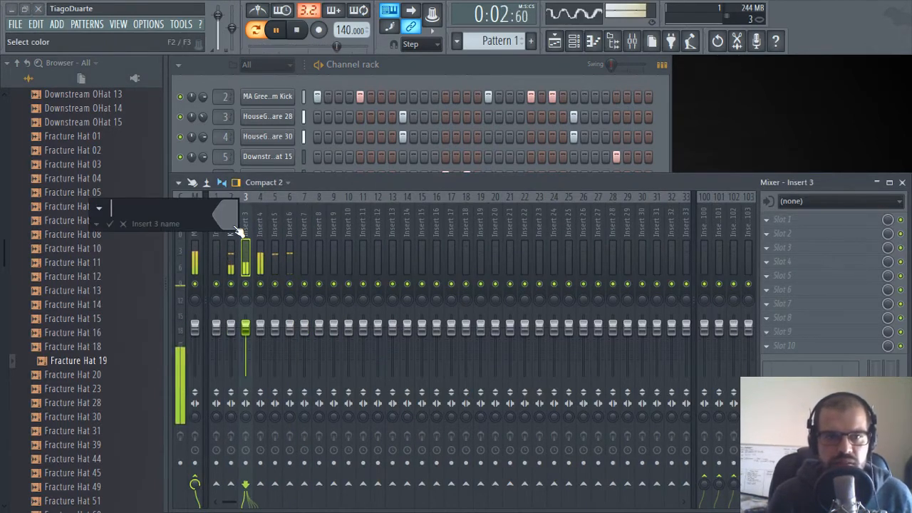
text(nare 2)
key(Return)
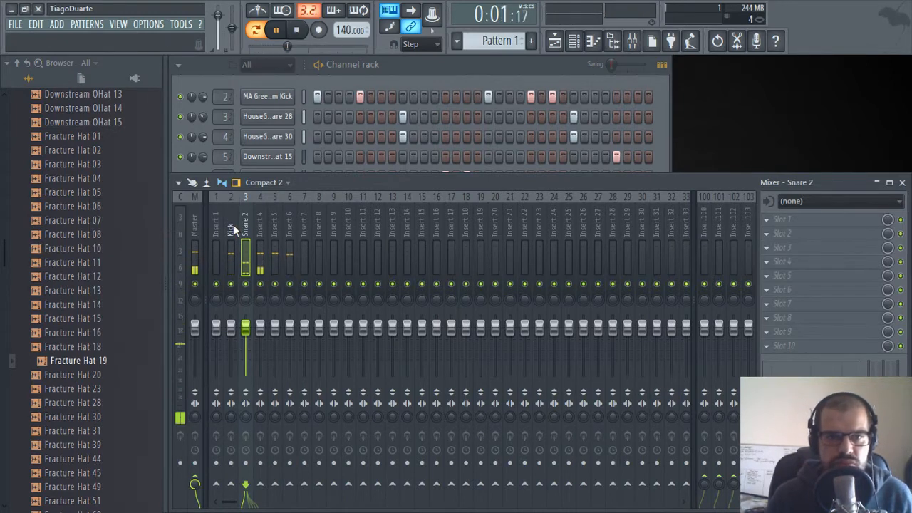
Rename the Insert 4 mixer track as Snare
key(Right)
key(F2)
text(Snare)
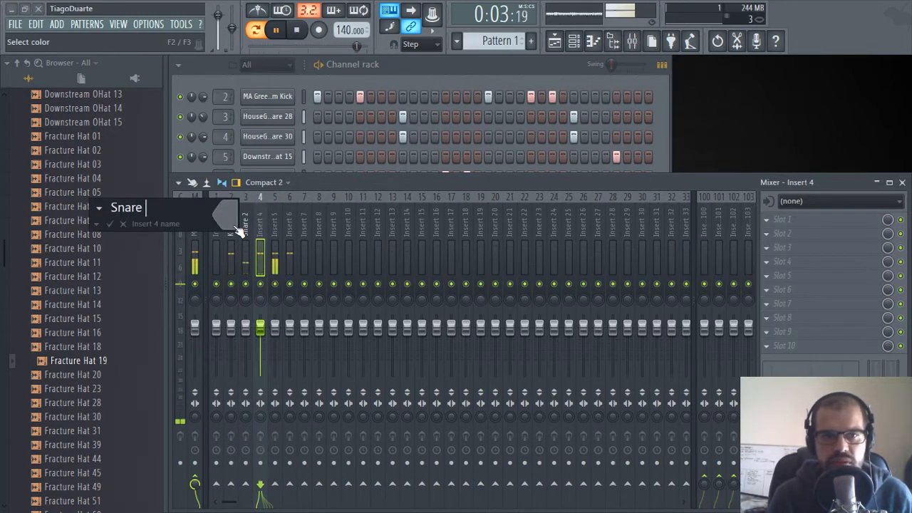
key(Return)
Rename the Insert 5 mixer track as Open Hi hat
key(Right)
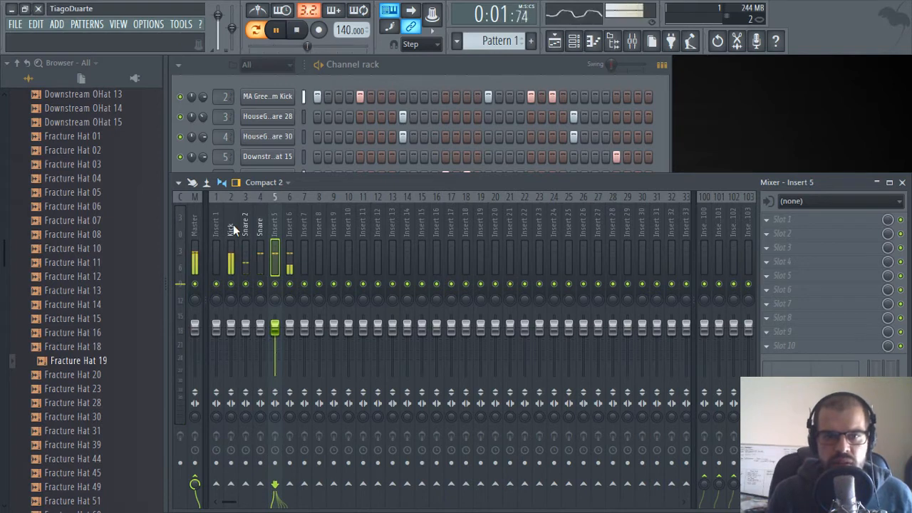
key(F2)
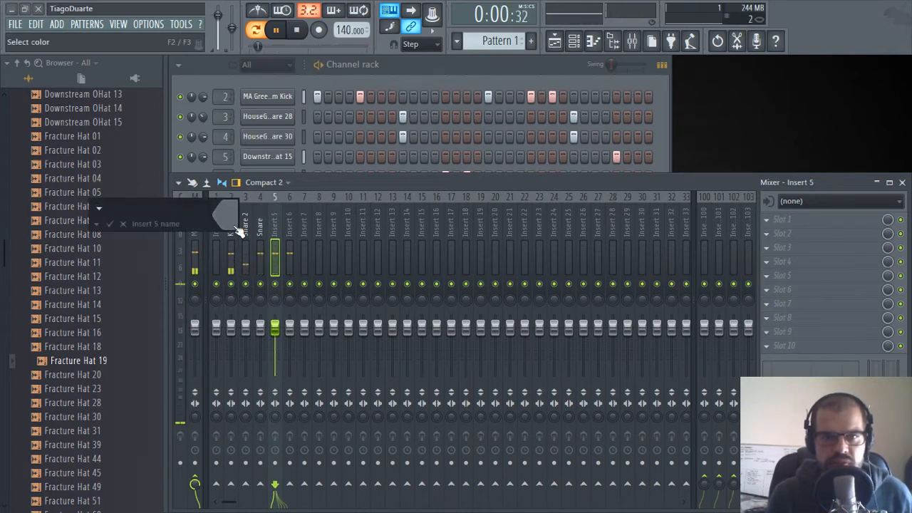
text(Open Hi hat)
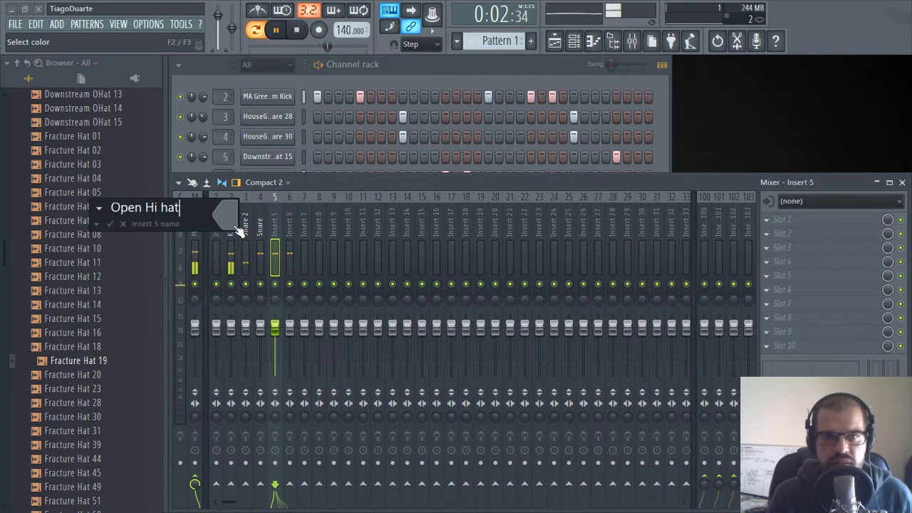
key(Return)
Rename the Insert 6 mixer track as Hi hat
key(Right)
key(F2)
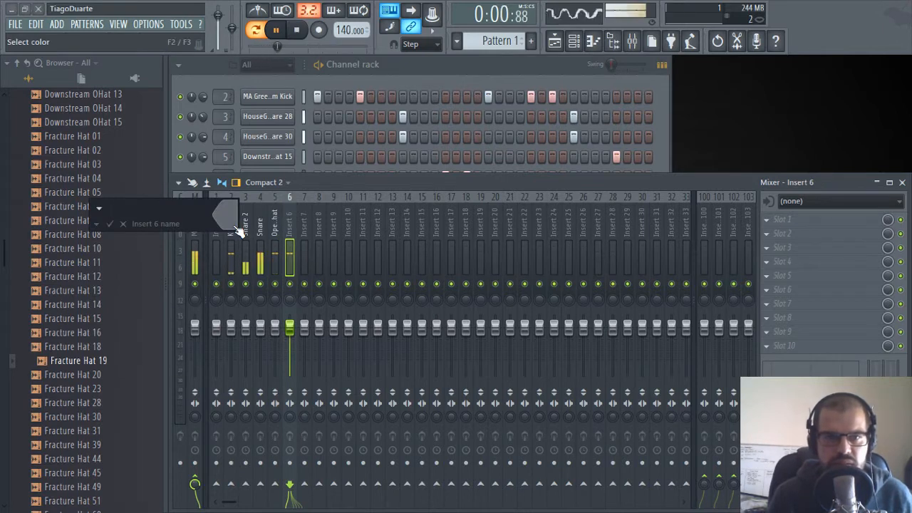
text(Hi hat)
key(Return)
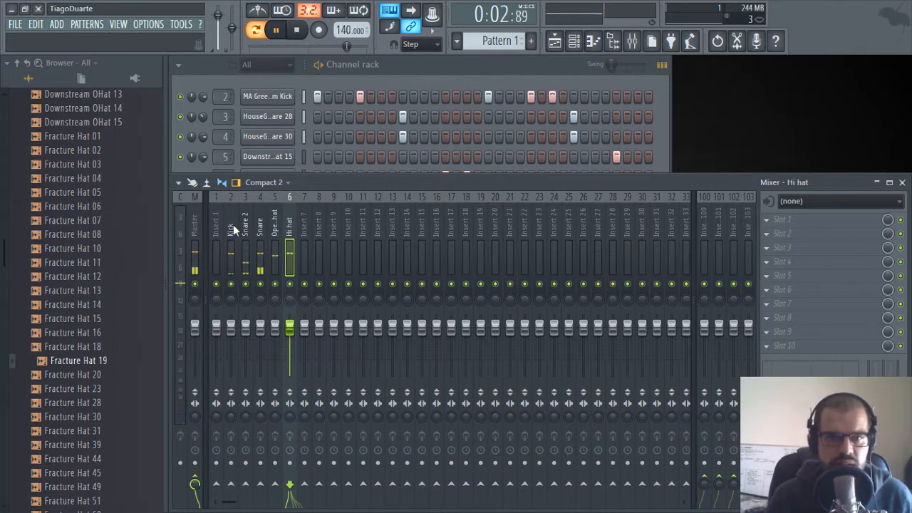
Check the last channel in the channel rack and rename the Insert 7 mixer track as Hi hat 2
click(431, 77)
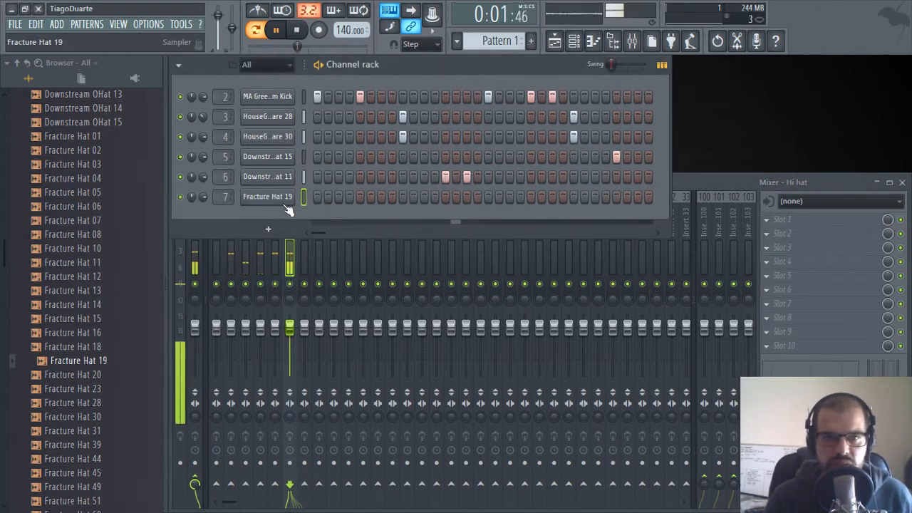
click(300, 246)
key(F2)
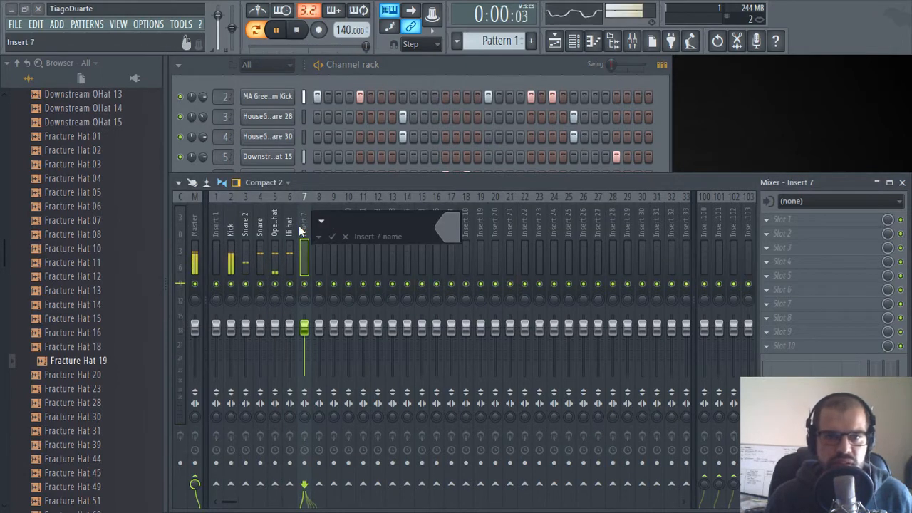
text(Hi hat 2)
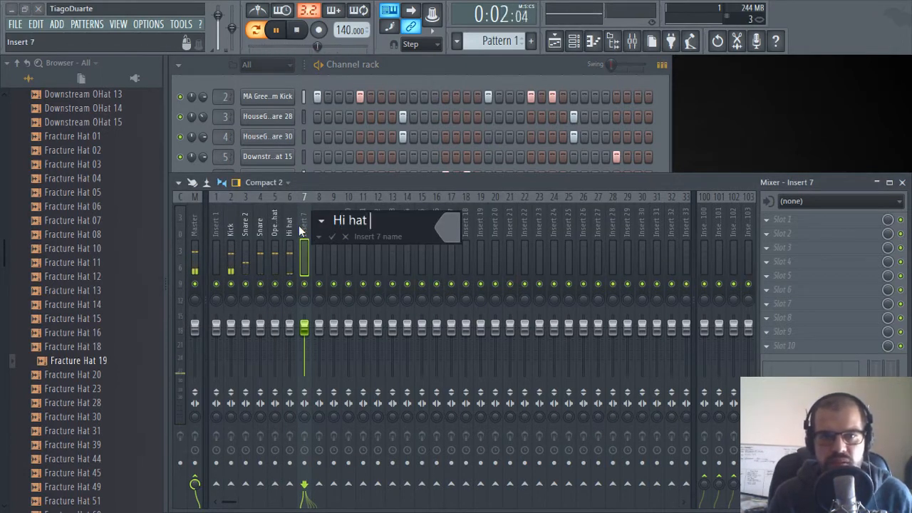
key(Return)
Lower the Open Hi hat and Hi hat volume faders and pan both tracks slightly off centre
drag(272, 340, 291, 362)
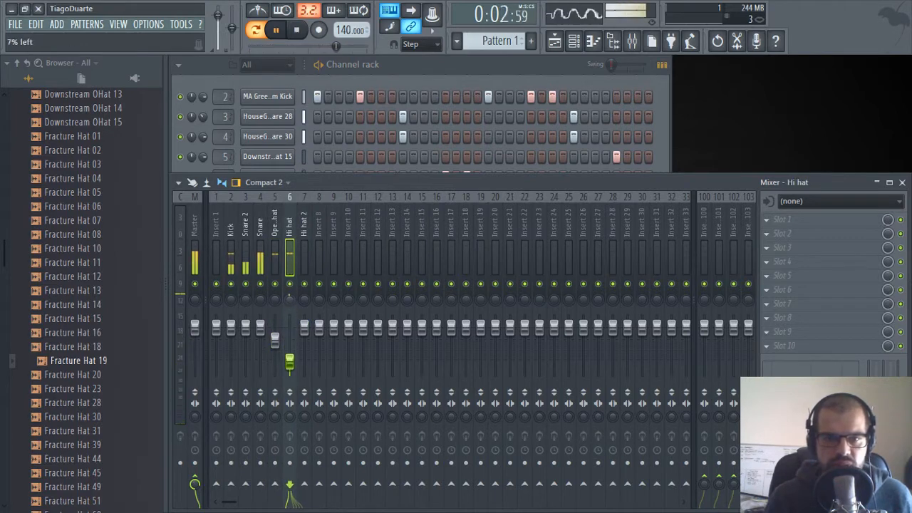
drag(271, 302, 271, 292)
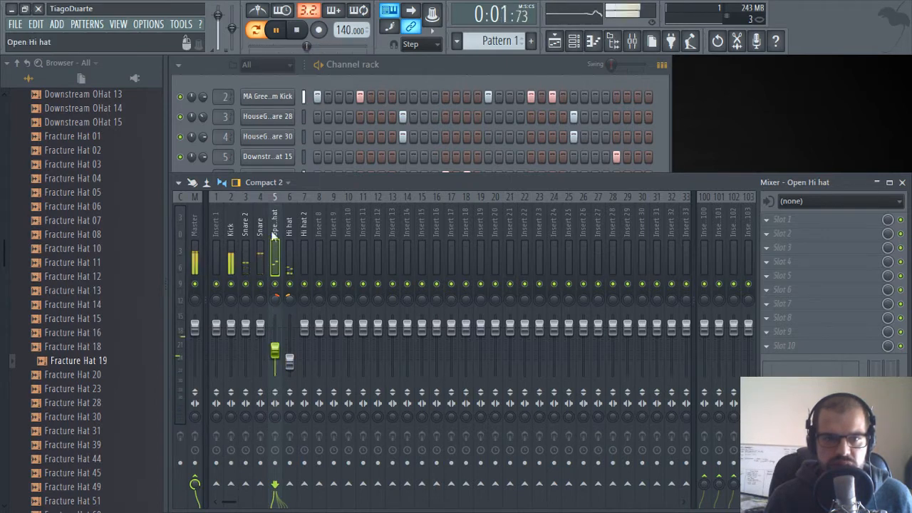
Rename the Insert 1 mixer track as Mix
click(213, 216)
key(F2)
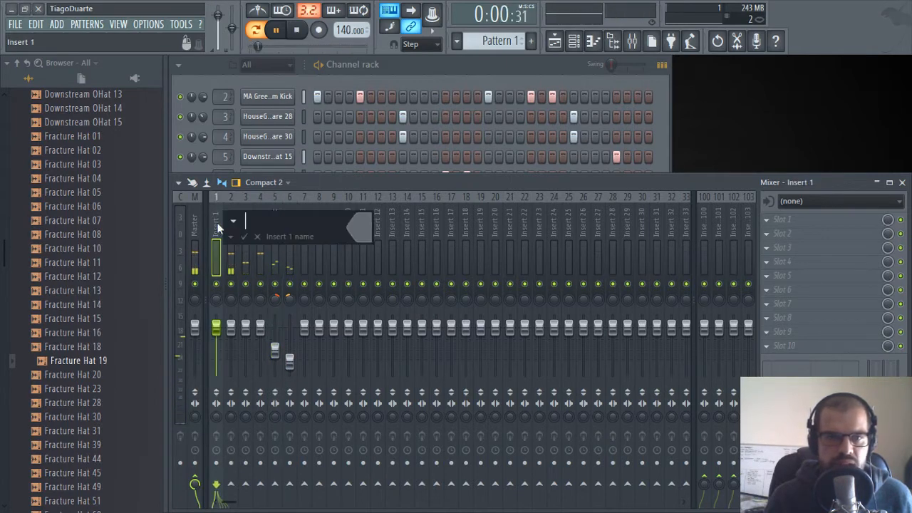
text(Mix)
key(Return)
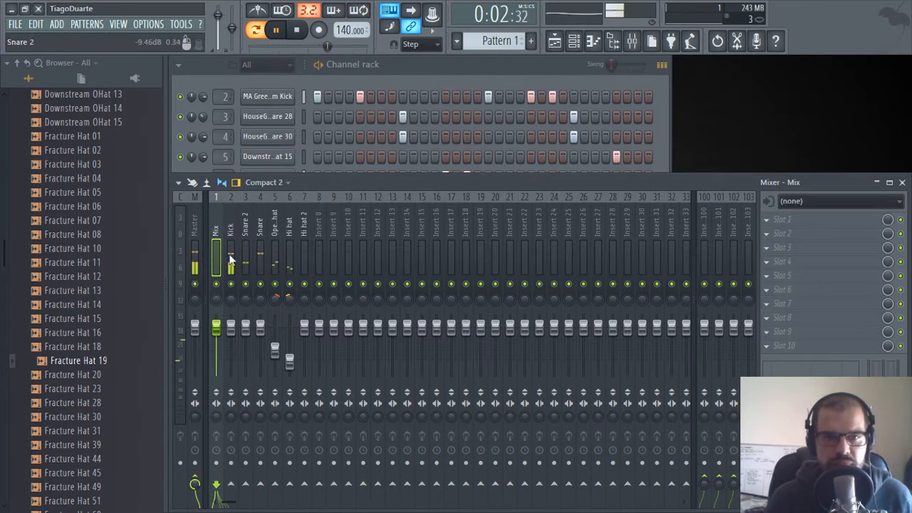
Route mixer tracks 2 to 8, from Kick through Insert 8, only to the Mix track and check the routing
click(231, 234)
drag(231, 234, 317, 231)
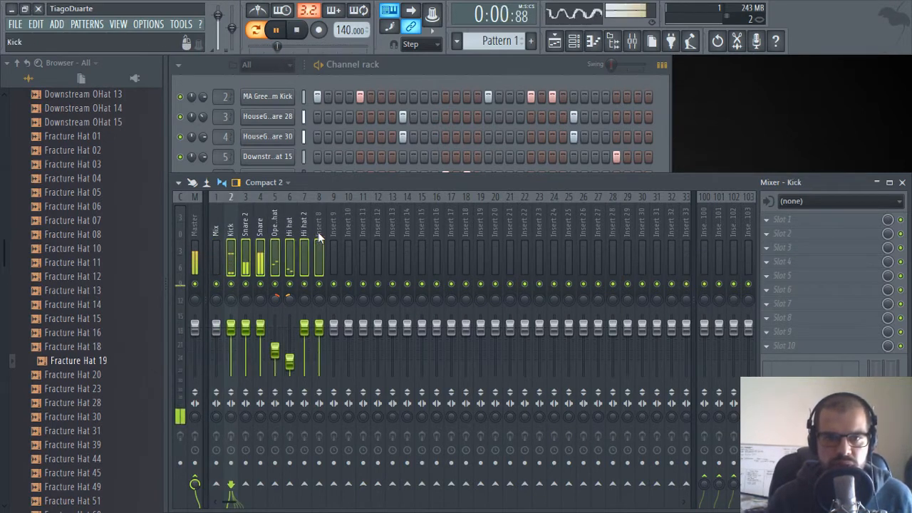
right_click(216, 485)
click(251, 462)
click(214, 224)
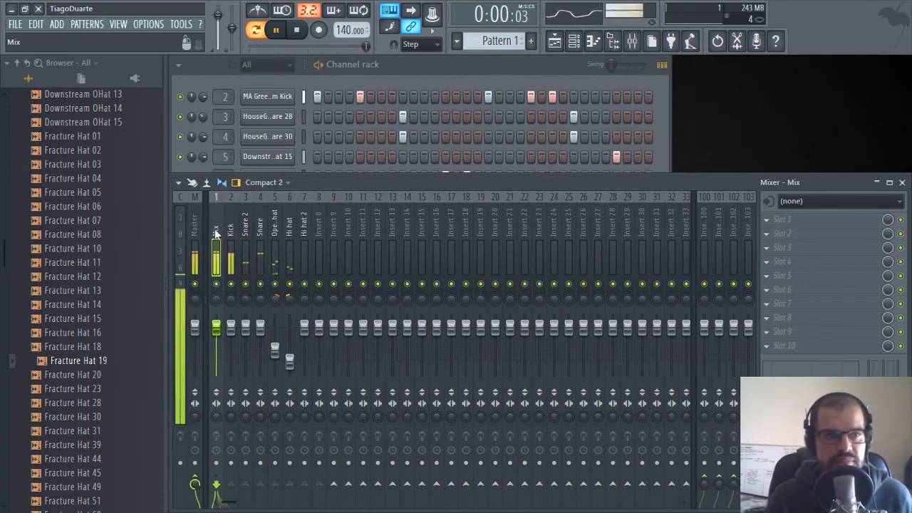
click(302, 233)
click(293, 233)
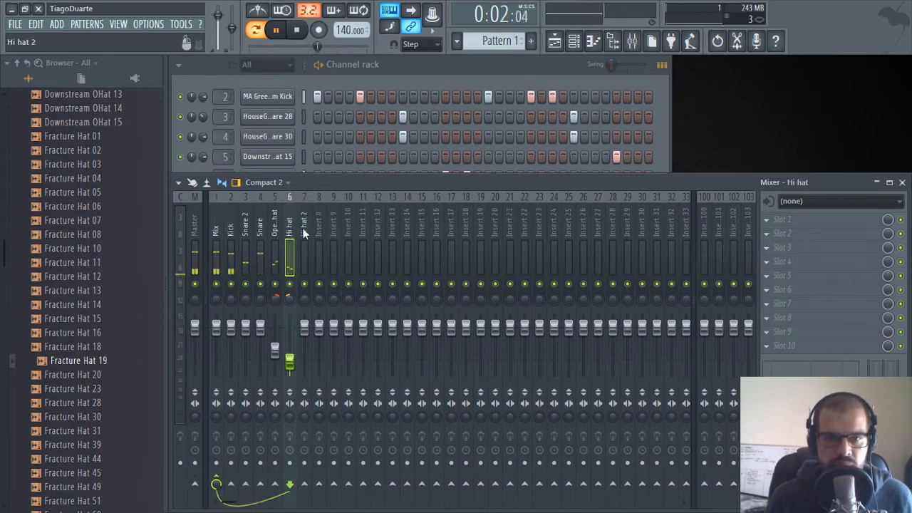
Rename Pattern 1 as Drums
click(440, 65)
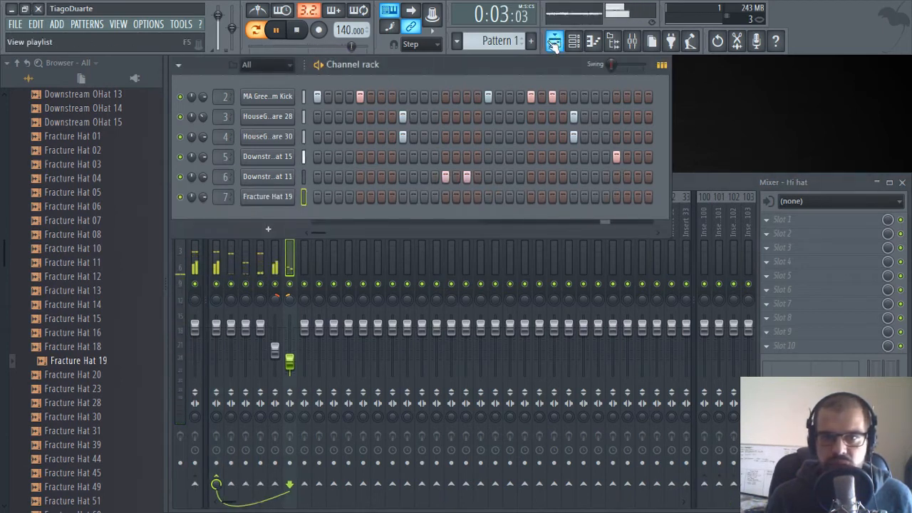
middle_click(510, 43)
text(Drums)
key(Return)
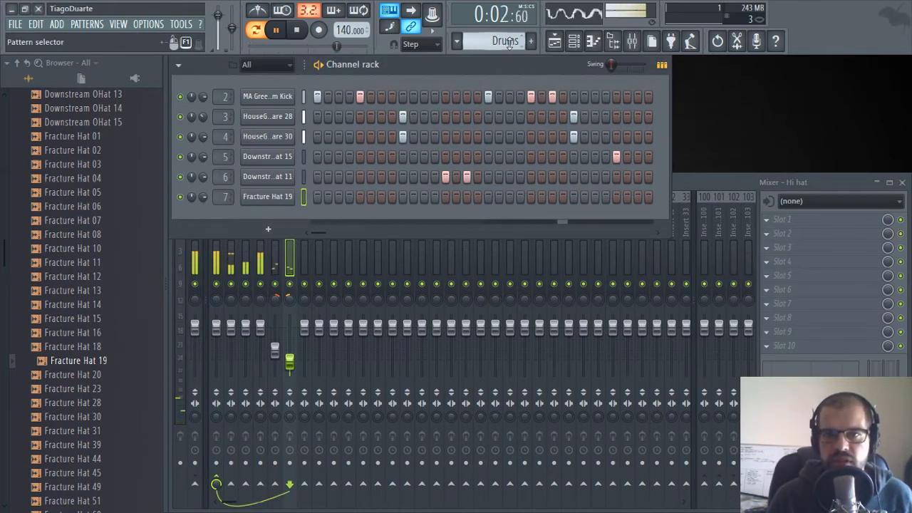
Place four Drums clips in a row on playlist Track 1 and select bars 1 to 8 as the loop range
click(564, 47)
drag(269, 125, 432, 124)
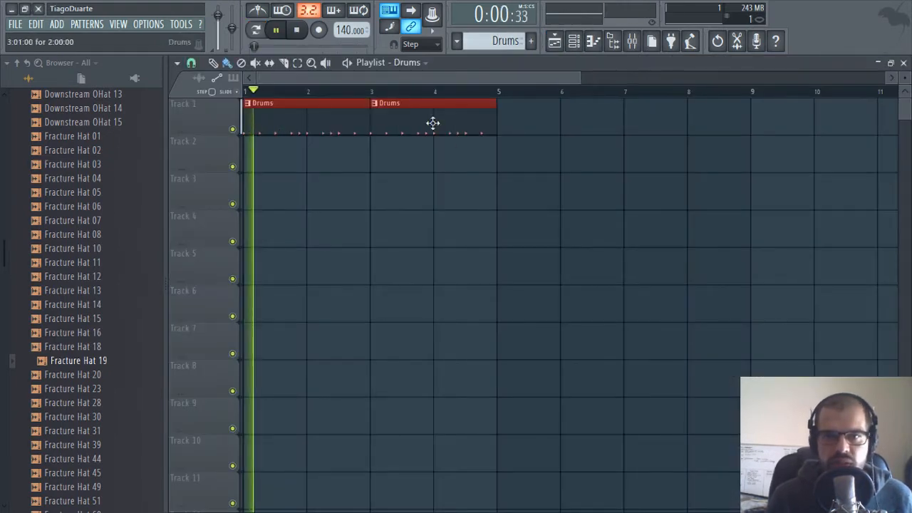
mouse_move(563, 126)
mouse_down()
mouse_move(700, 126)
mouse_move(665, 131)
mouse_up()
ctrl+click(691, 238)
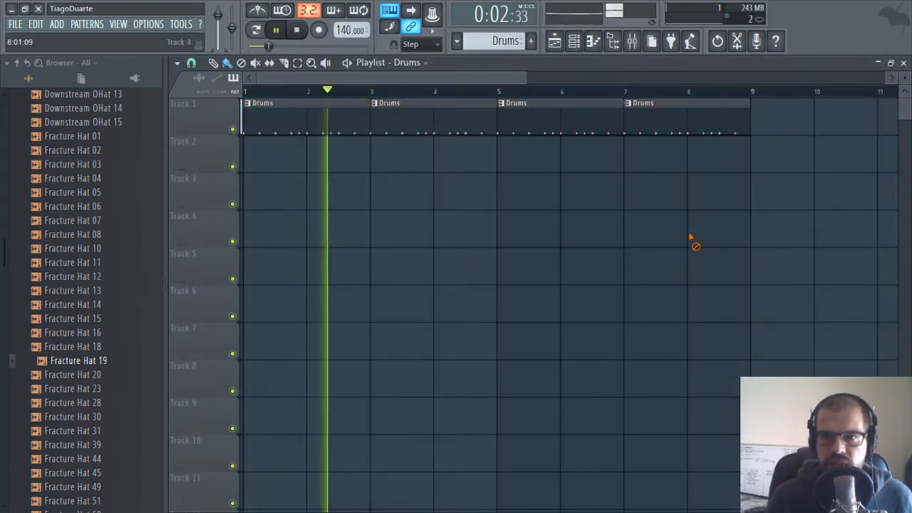
drag(754, 95, 223, 123)
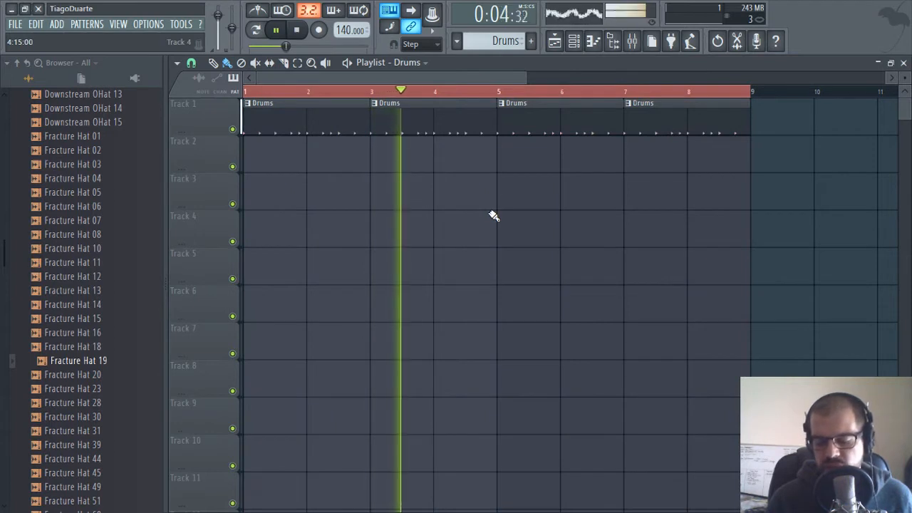
Create a new pattern named Hi hats and place two four-bar clips of it on playlist Track 2, covering bars 1 to 8
key(F4)
click(278, 159)
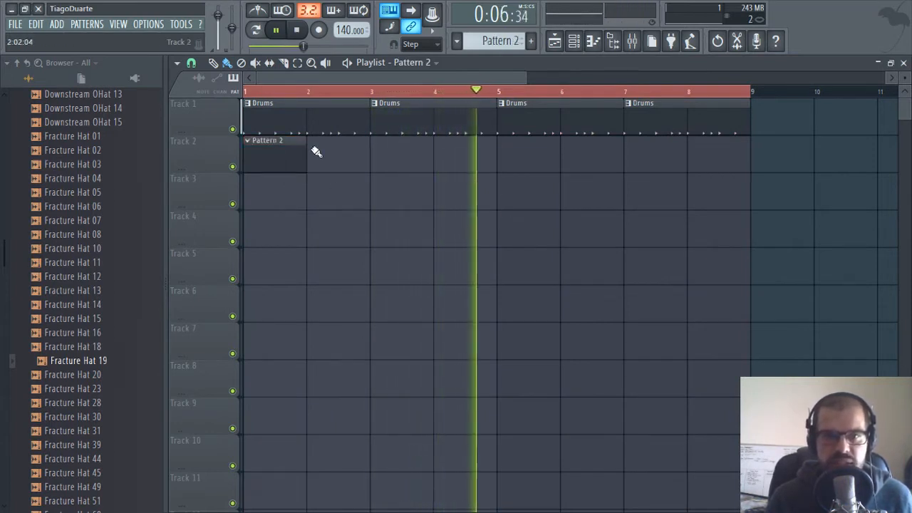
mouse_move(310, 159)
mouse_down()
mouse_move(562, 162)
mouse_move(452, 158)
mouse_move(499, 159)
mouse_up()
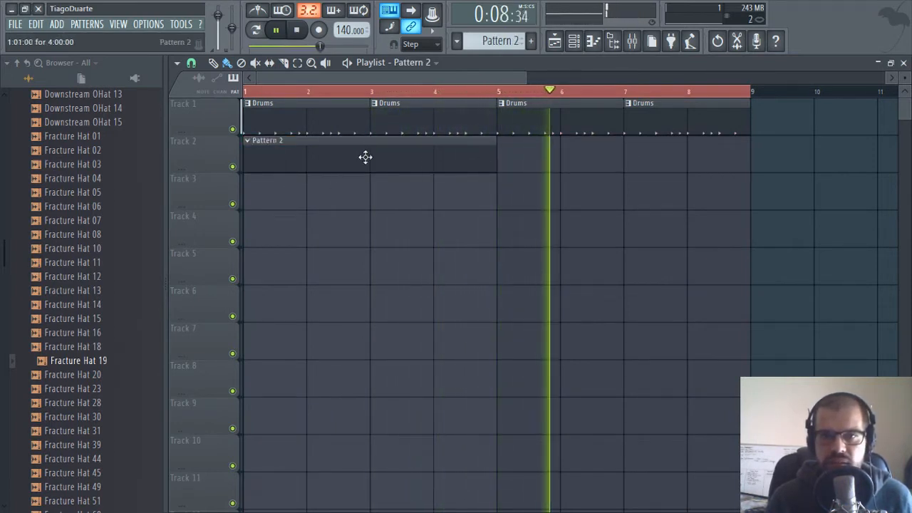
drag(364, 157, 629, 164)
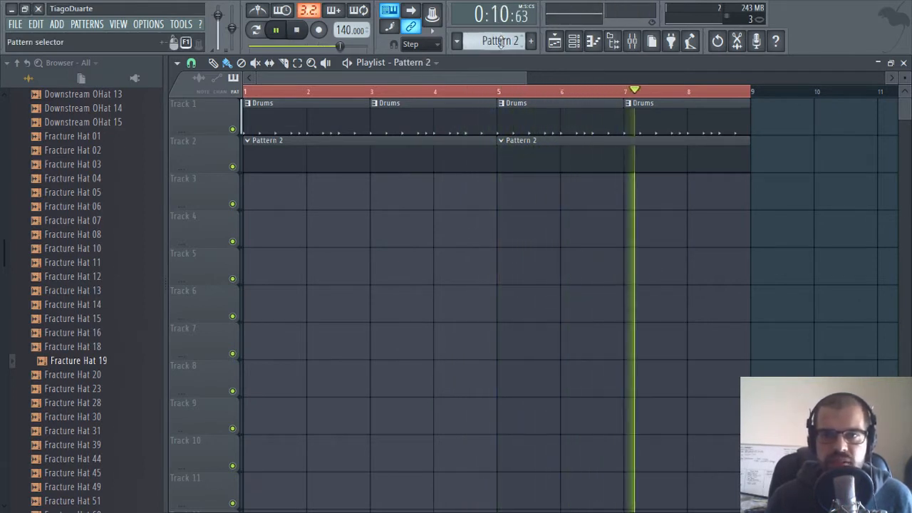
text(Hi hats)
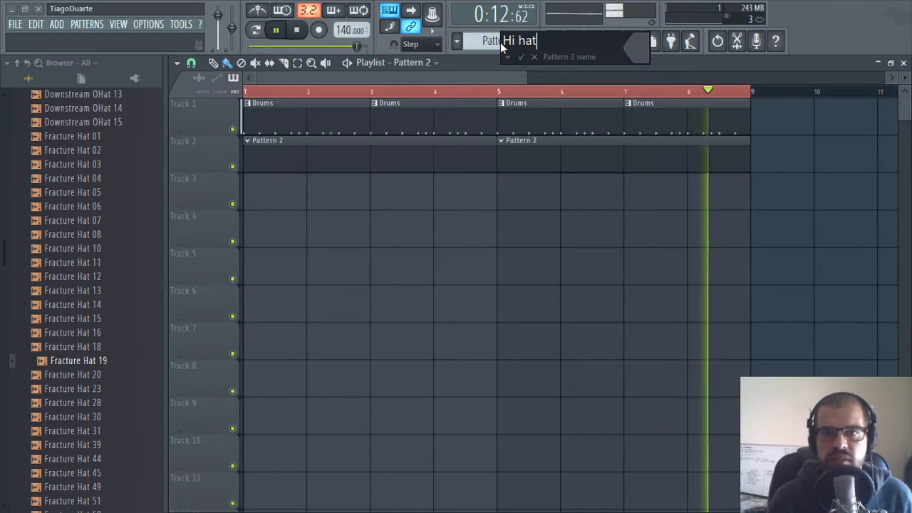
key(Return)
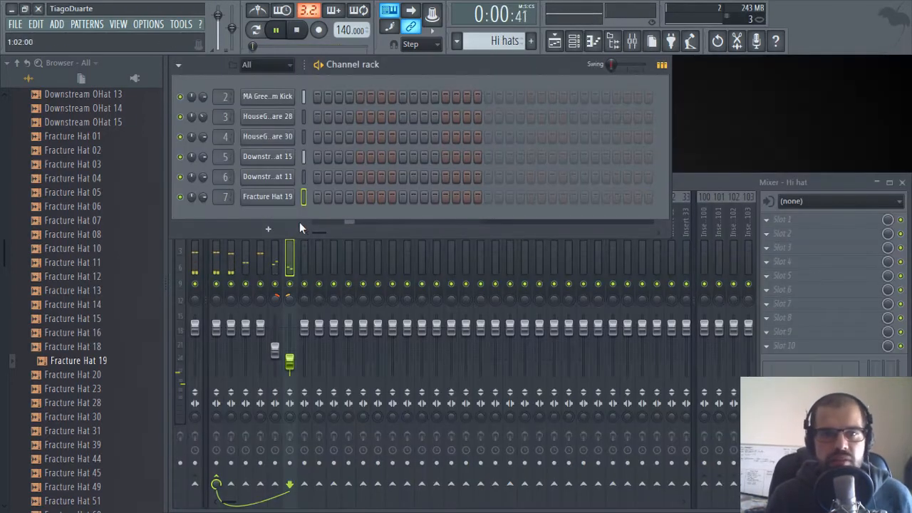
Add Fracture Hat 19 hits every four steps across 32 steps and lower the Hi hat 2 mixer fader to about 65%
right_click(278, 199)
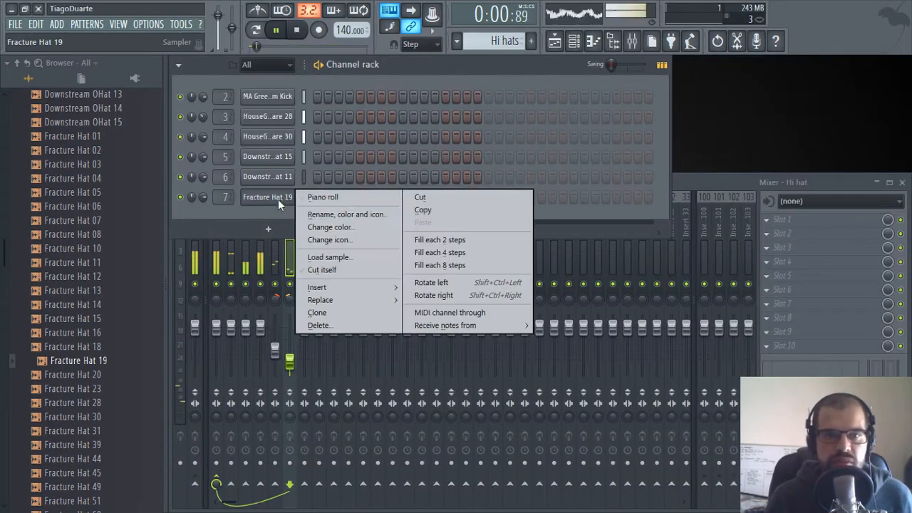
click(427, 73)
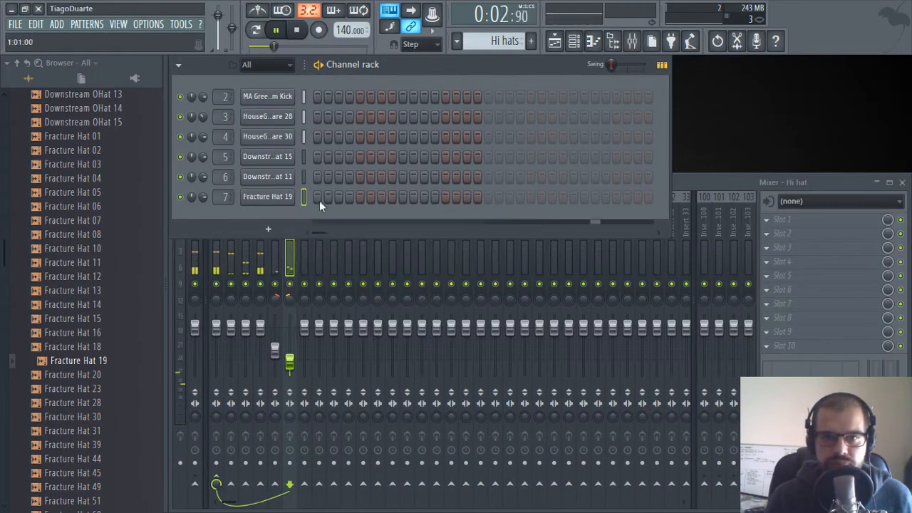
click(317, 199)
click(360, 197)
click(403, 197)
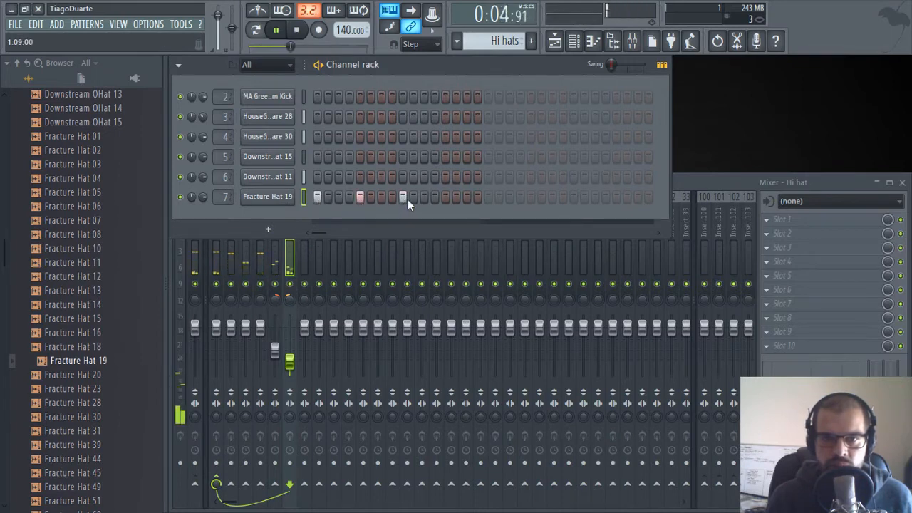
click(443, 198)
click(488, 198)
click(531, 198)
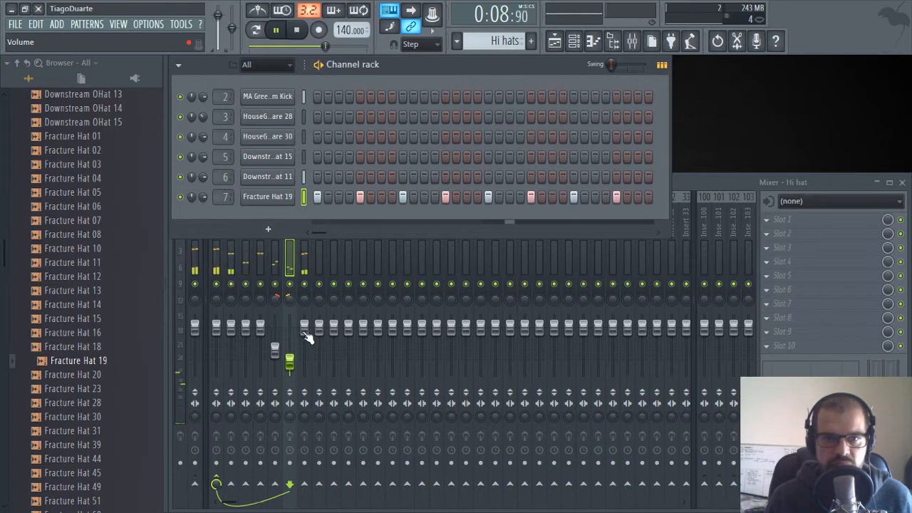
drag(305, 330, 305, 346)
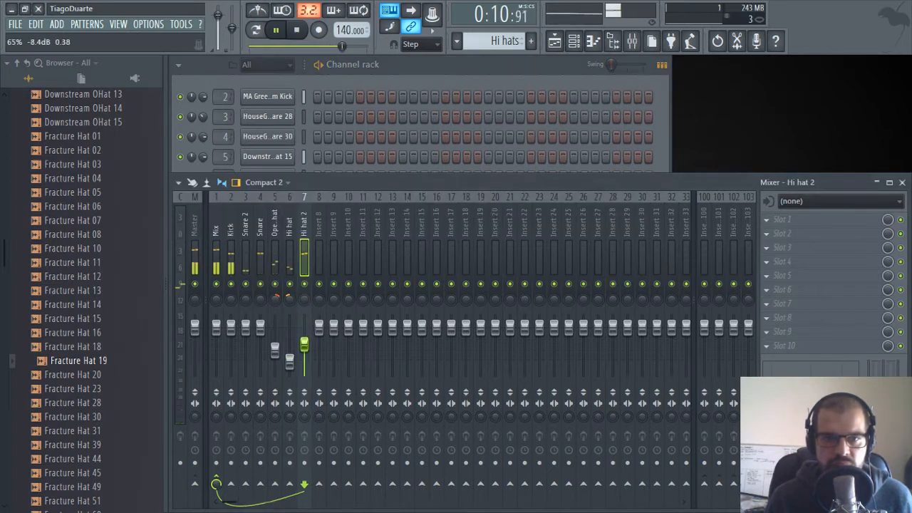
Open Fracture Hat 19 in the piano roll and duplicate its eight C5 notes into bars 3 and 4
click(385, 75)
right_click(280, 196)
click(356, 197)
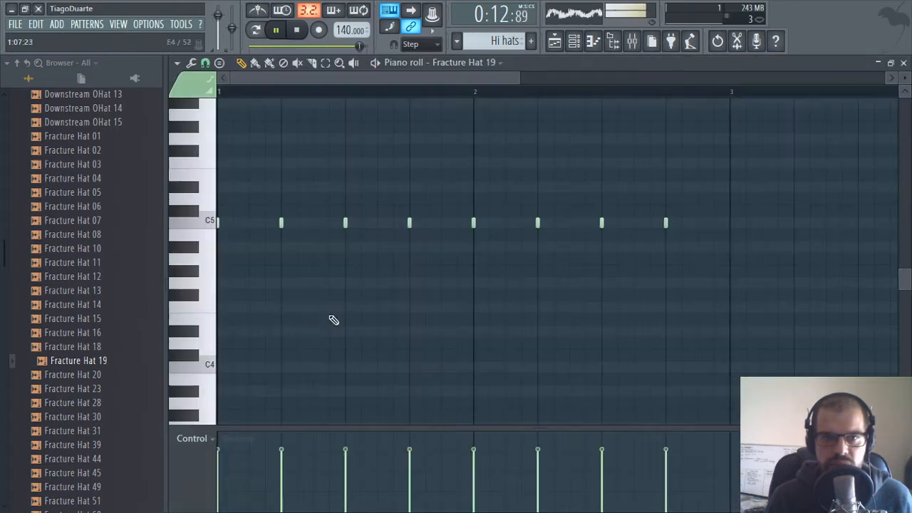
drag(663, 194, 143, 259)
scroll(312, 281, down, 3)
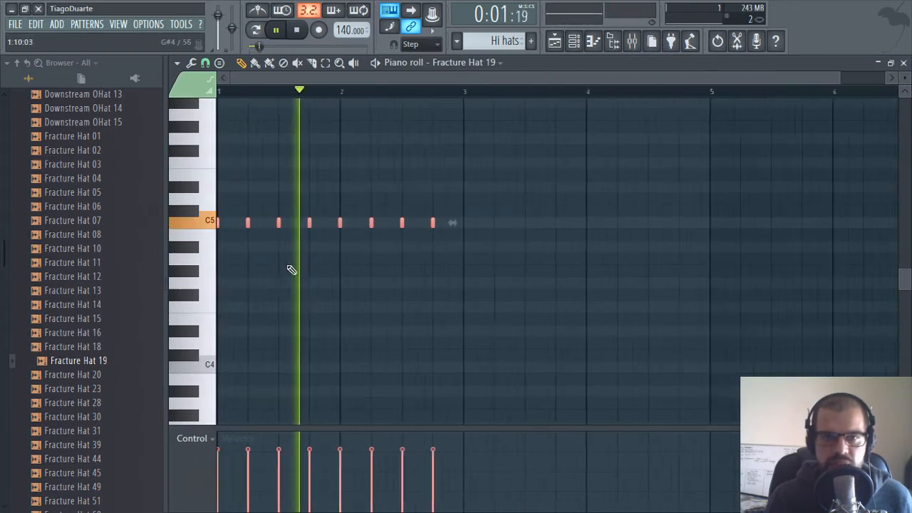
drag(481, 226, 489, 228)
ctrl+click(324, 256)
scroll(319, 258, up, 3)
drag(325, 260, 482, 286)
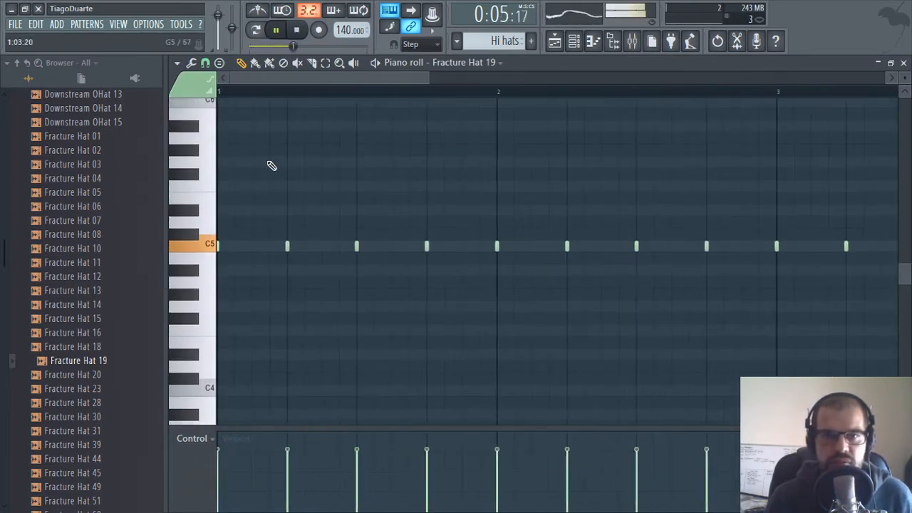
Set the snap to 1/3 beat and place two triplet C5 hits within the last beat of bar 2
click(206, 64)
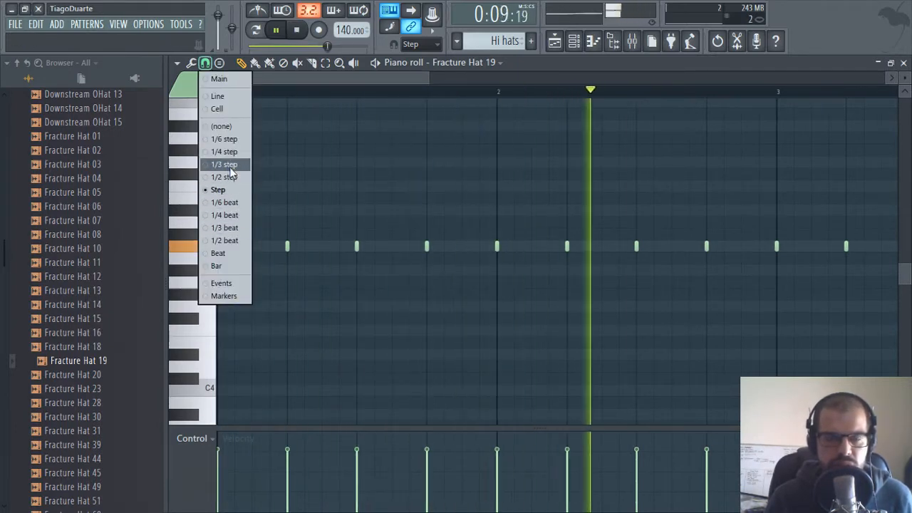
click(238, 229)
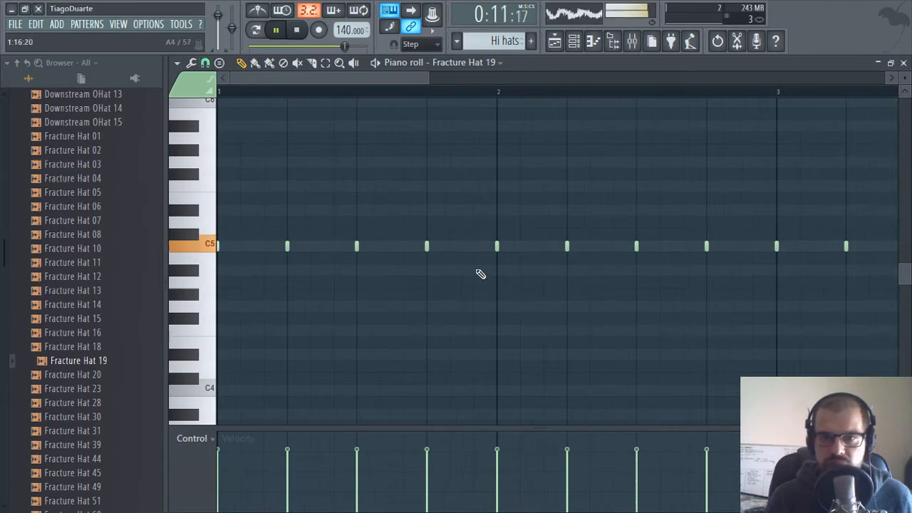
drag(489, 296, 492, 301)
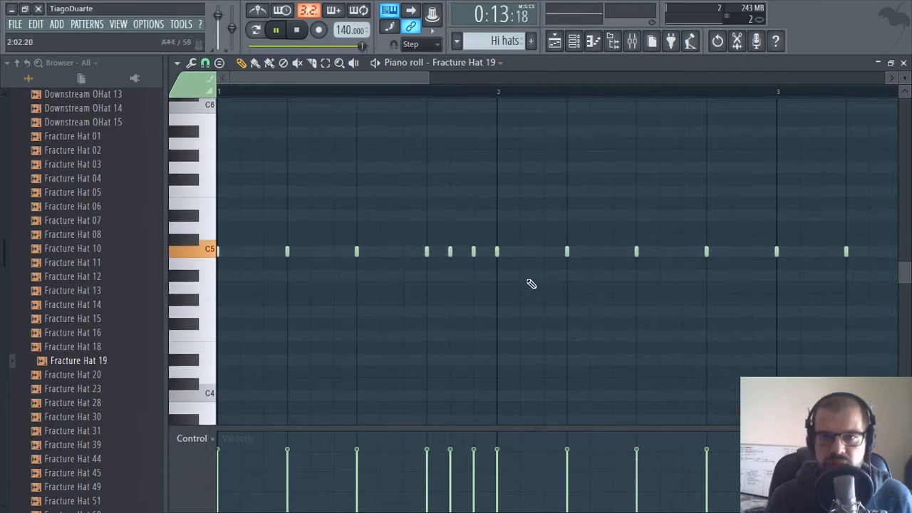
right_click(450, 251)
click(728, 251)
click(750, 251)
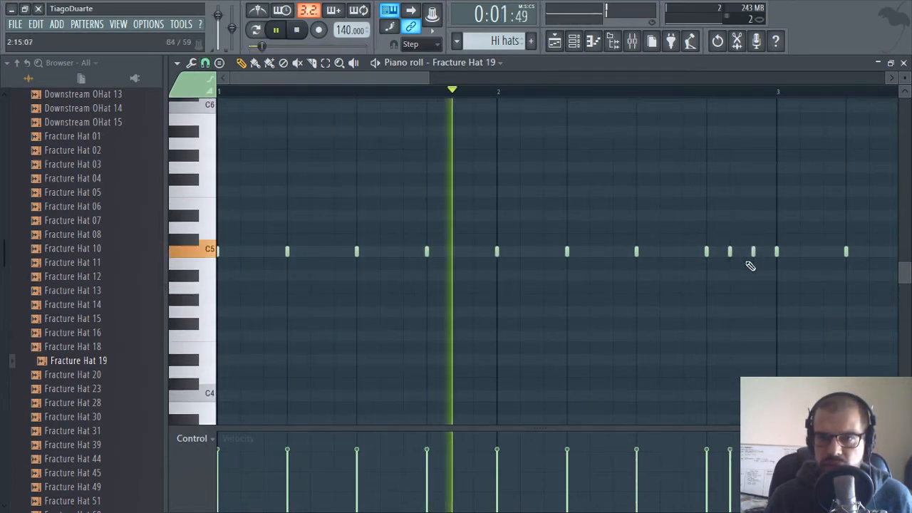
scroll(660, 314, down, 3)
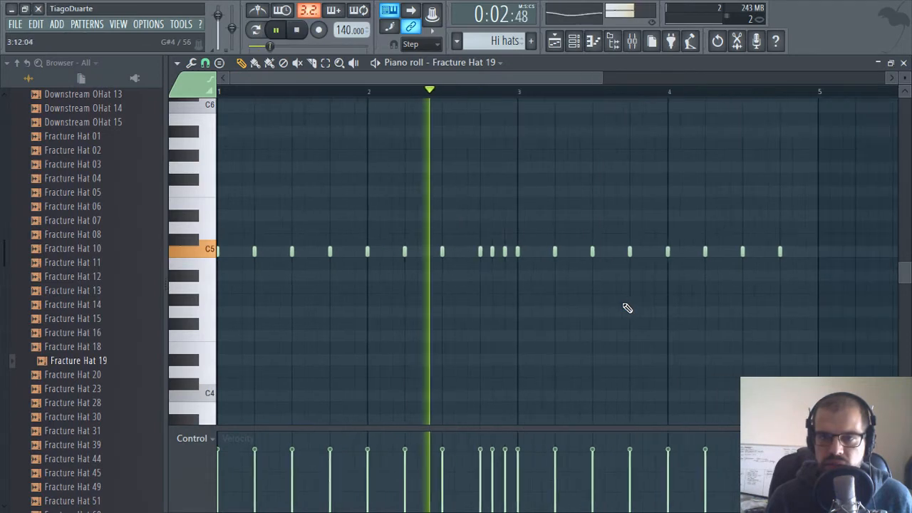
click(793, 253)
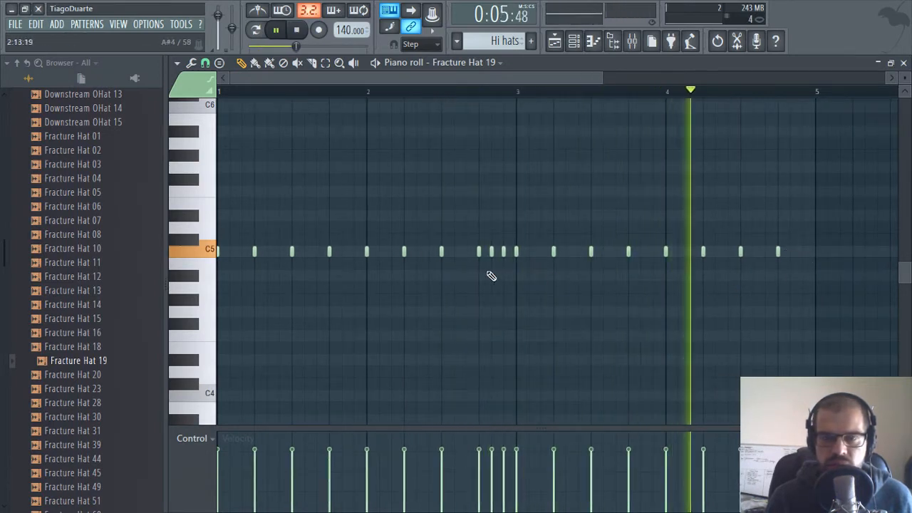
scroll(494, 275, up, 3)
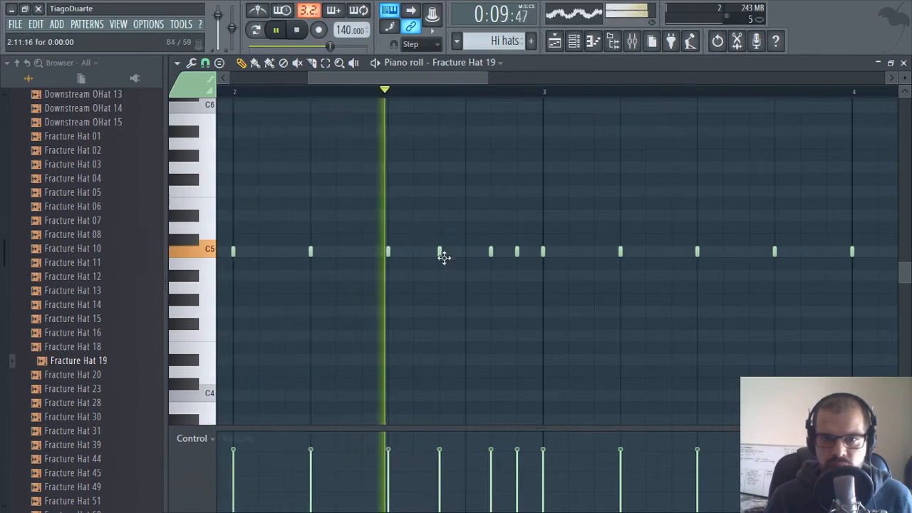
scroll(492, 299, down, 3)
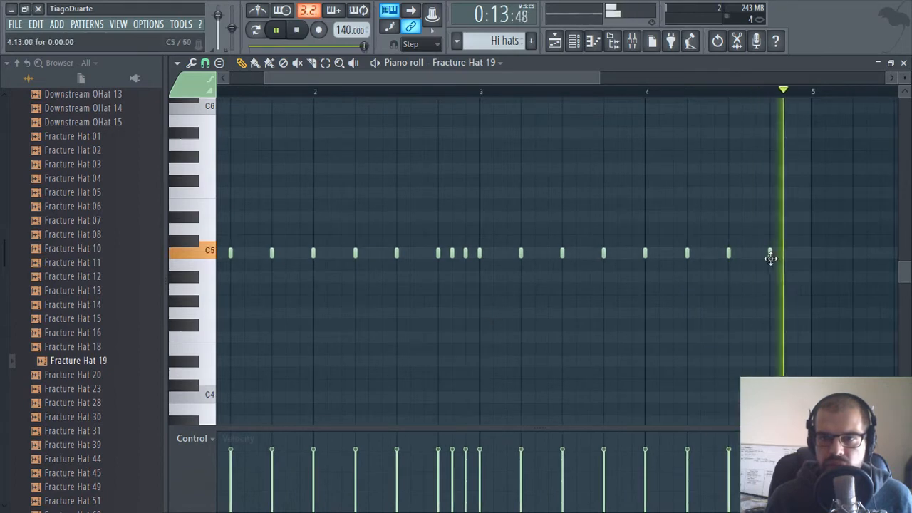
Set the snap to 1/2 step, fill the last beat of bar 4 with half-step C5 hits, and give the added hits rising velocities
scroll(784, 265, up, 4)
drag(675, 299, 462, 311)
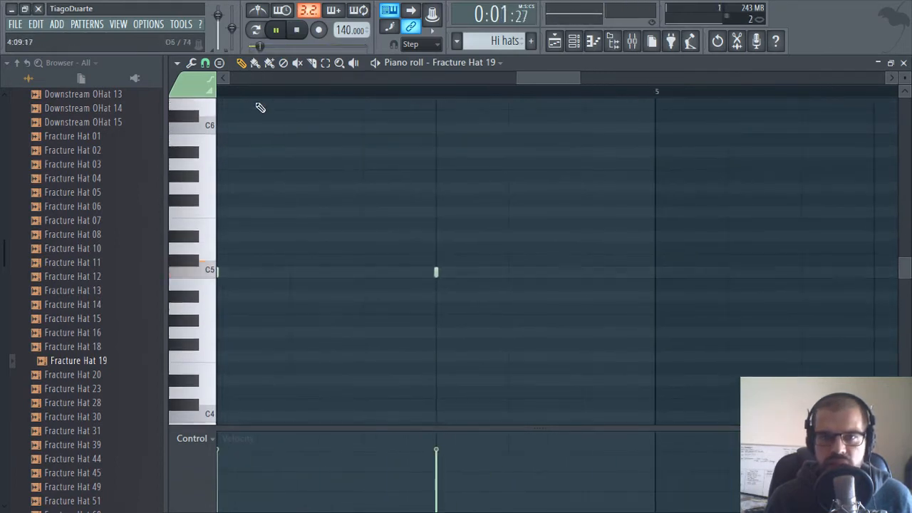
click(205, 63)
click(230, 176)
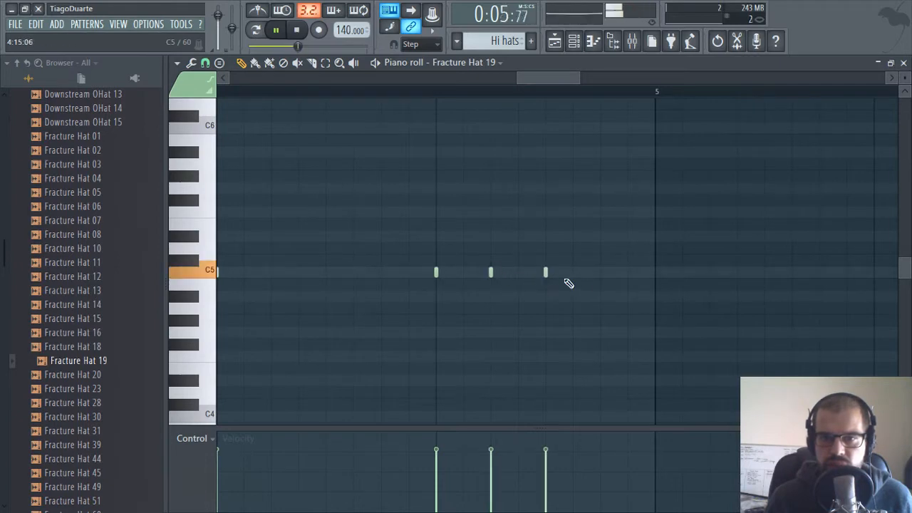
click(602, 273)
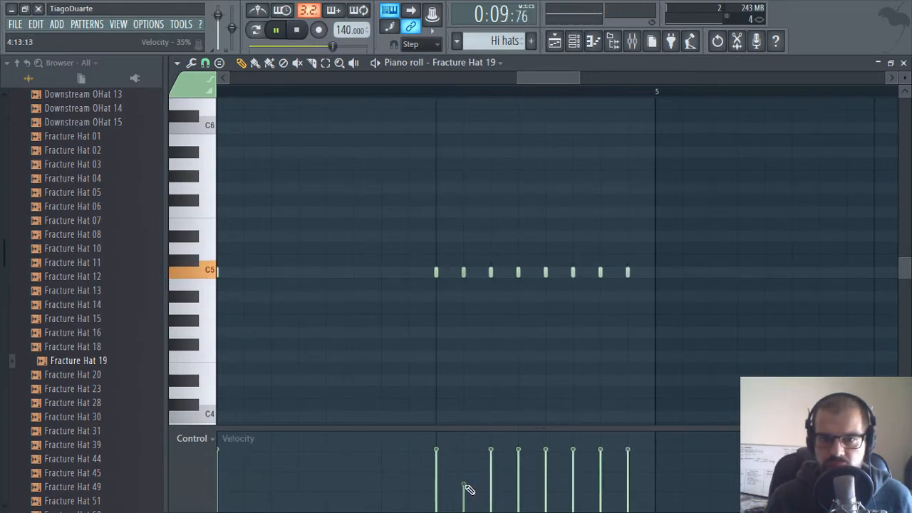
scroll(567, 423, down, 5)
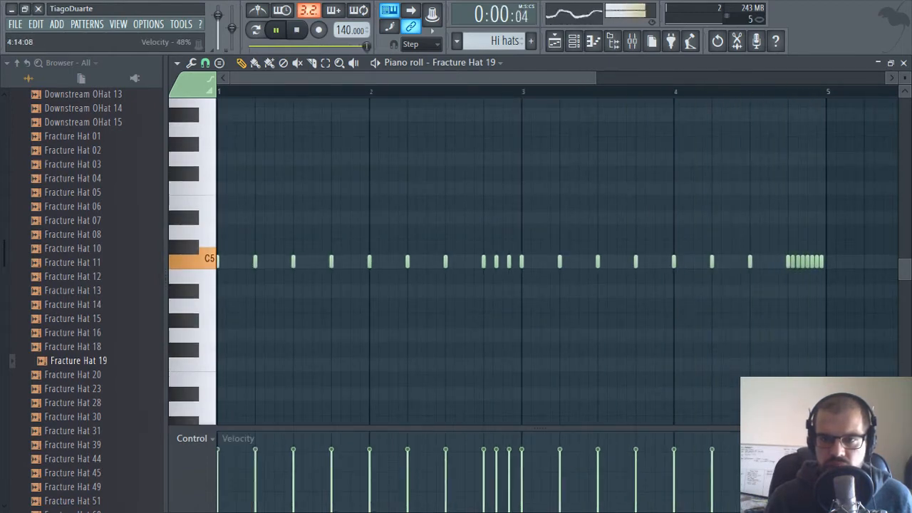
Add four half-step C5 hits leading into beat 4 of bar 2, at slightly lower velocity than the main hits
scroll(509, 325, up, 3)
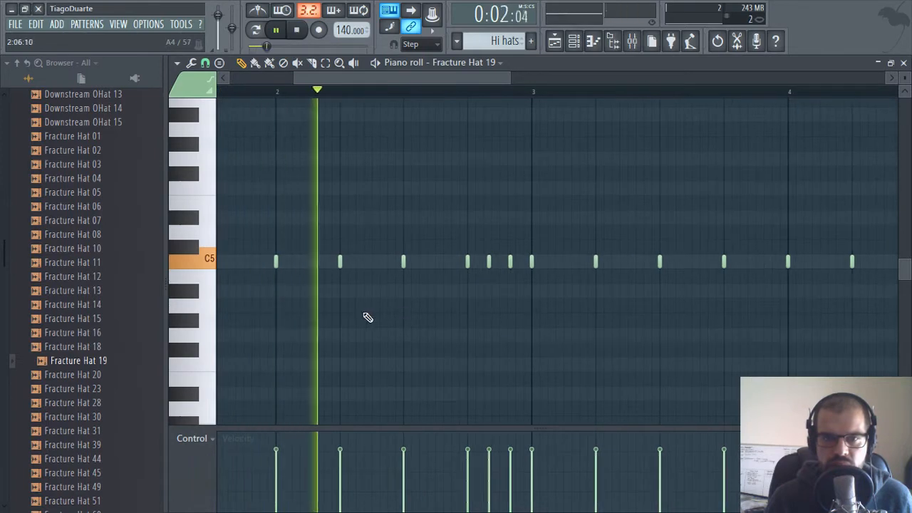
scroll(416, 313, up, 3)
click(467, 262)
click(484, 261)
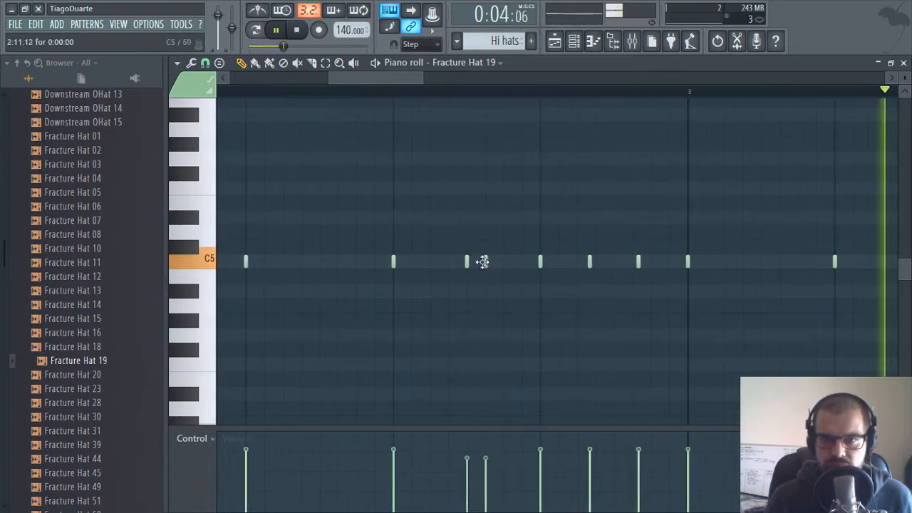
scroll(523, 261, up, 3)
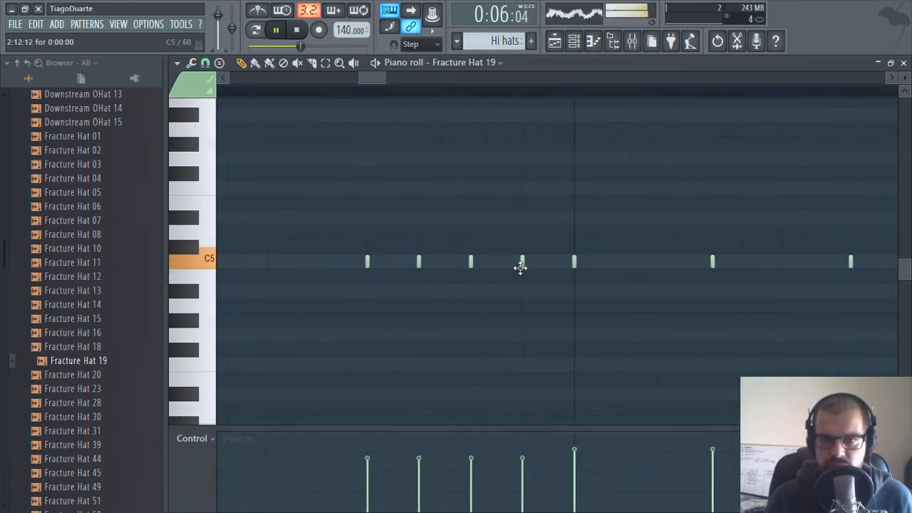
scroll(521, 266, up, 1)
drag(542, 226, 317, 295)
scroll(393, 335, down, 2)
scroll(413, 347, down, 4)
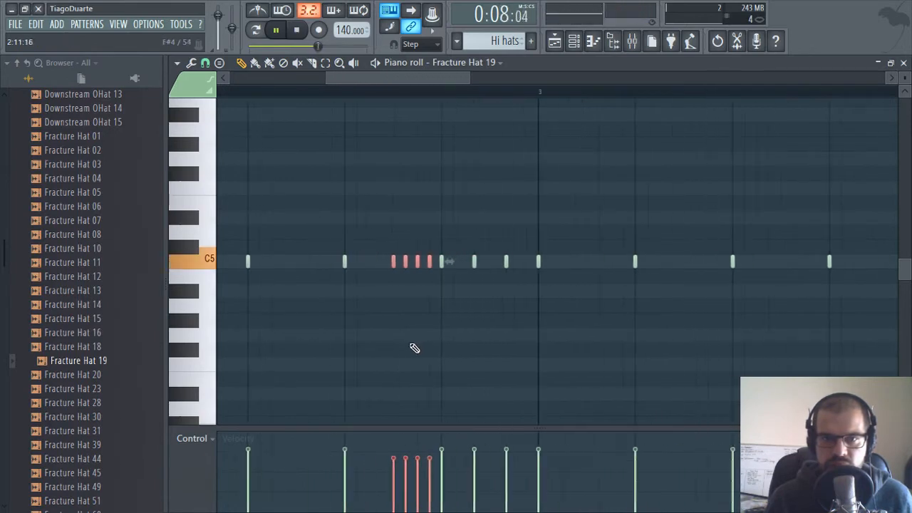
ctrl+click(413, 347)
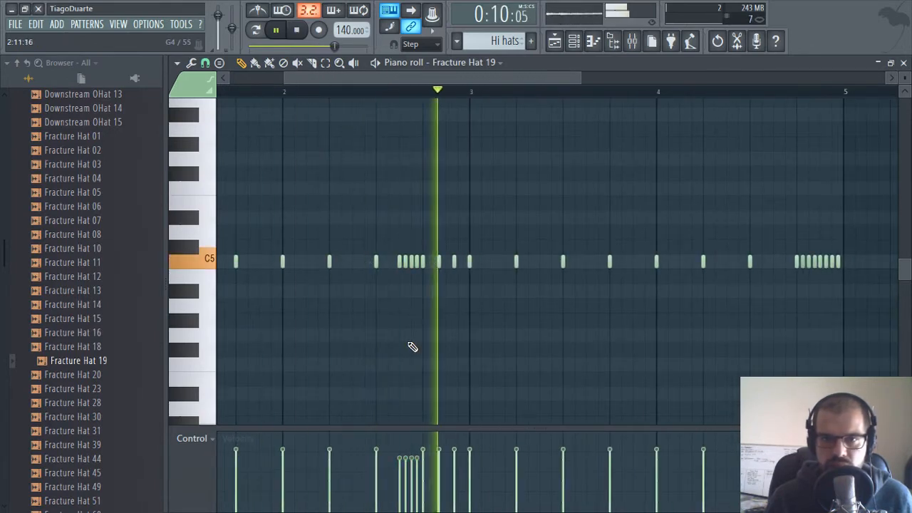
Copy the four-hit roll to just before beat 3 of bar 4 and add two half-step hits leading into beat 2
scroll(412, 347, down, 3)
scroll(661, 309, down, 1)
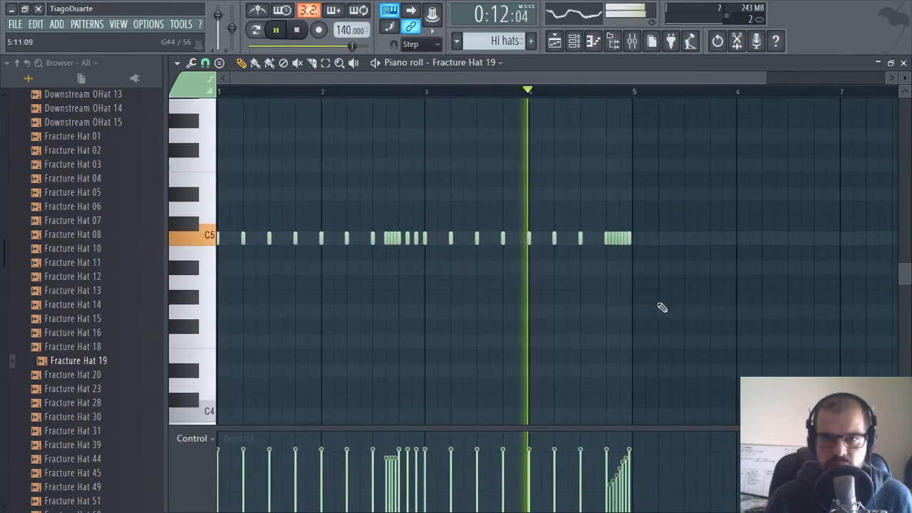
scroll(580, 258, up, 5)
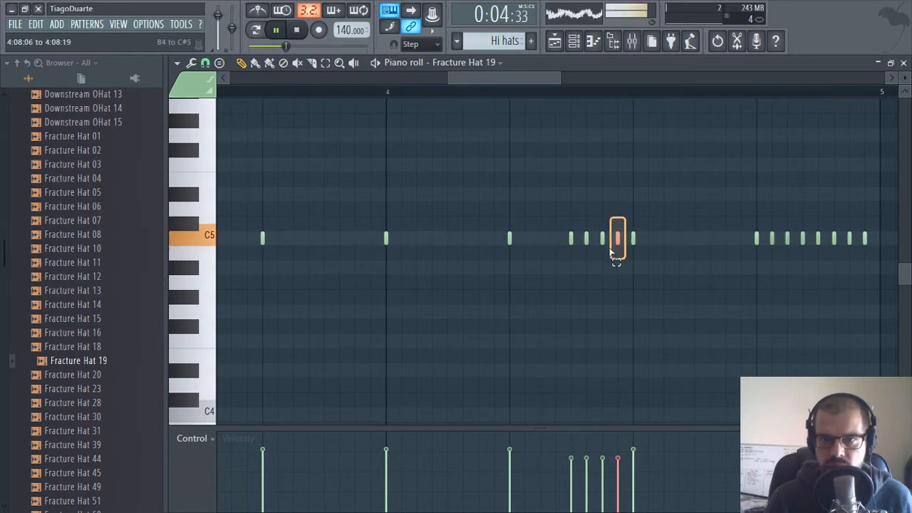
drag(611, 252, 478, 245)
ctrl+click(533, 332)
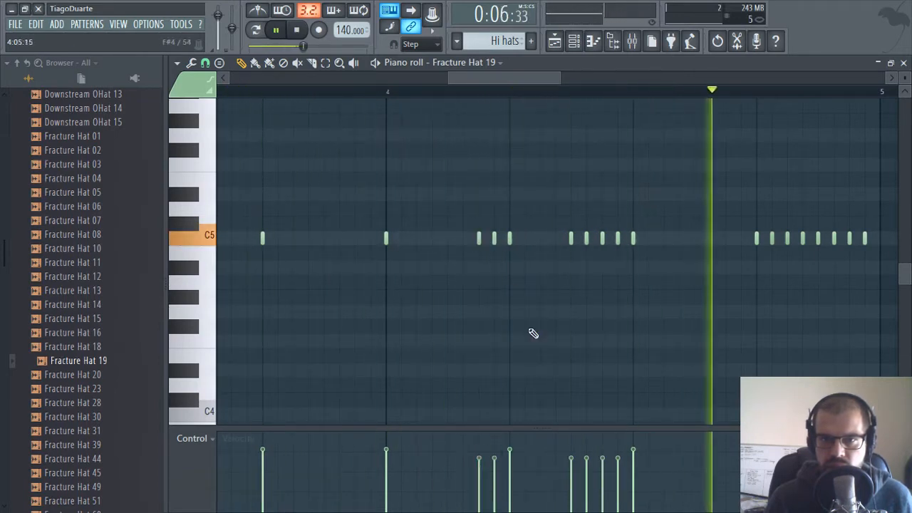
Shape rising velocities for the two short rolls leading into beats 2 and 3 of bar 4
scroll(542, 333, down, 4)
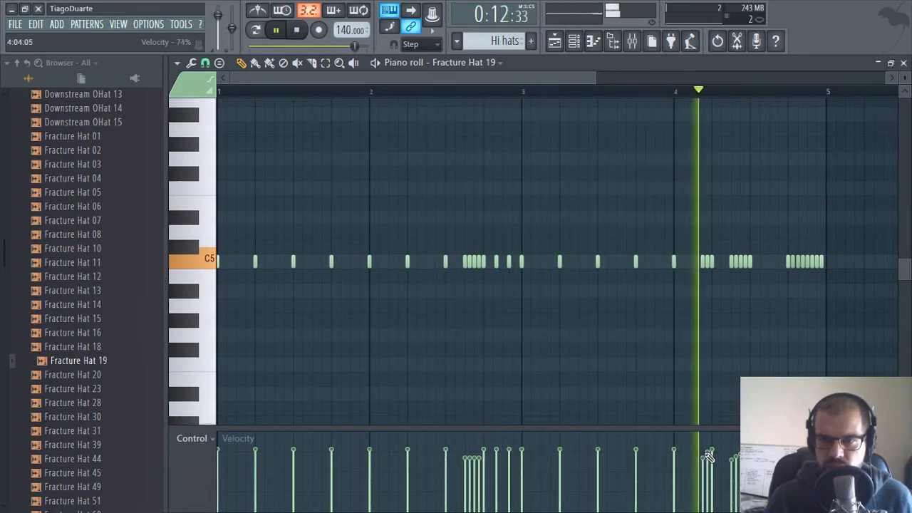
scroll(776, 306, up, 1)
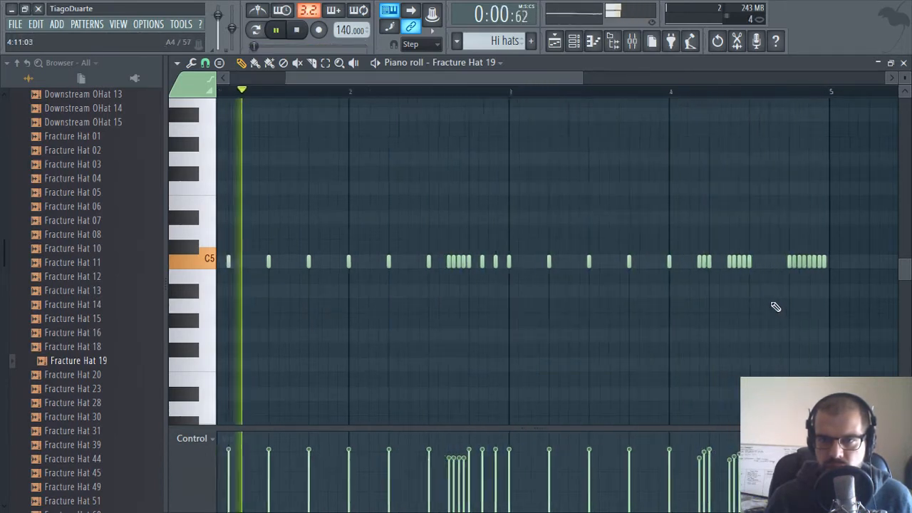
scroll(549, 265, up, 2)
scroll(497, 272, down, 3)
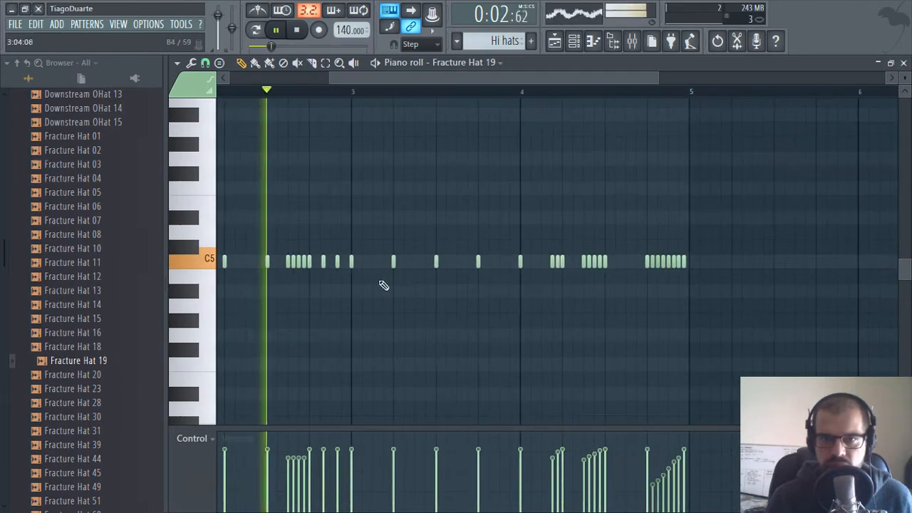
Copy the two triplet hits from the end of bar 2 to between beats 3 and 4 of bar 4
drag(382, 283, 466, 282)
drag(429, 244, 717, 268)
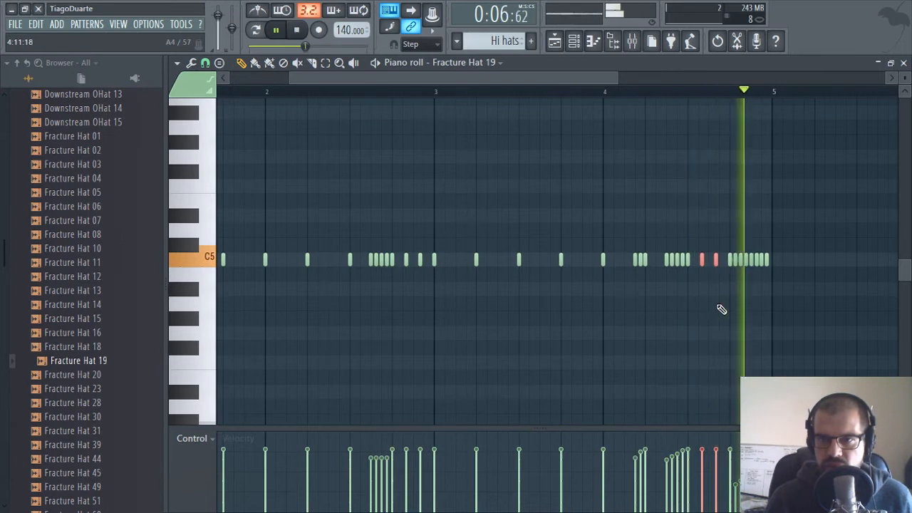
scroll(719, 316, down, 3)
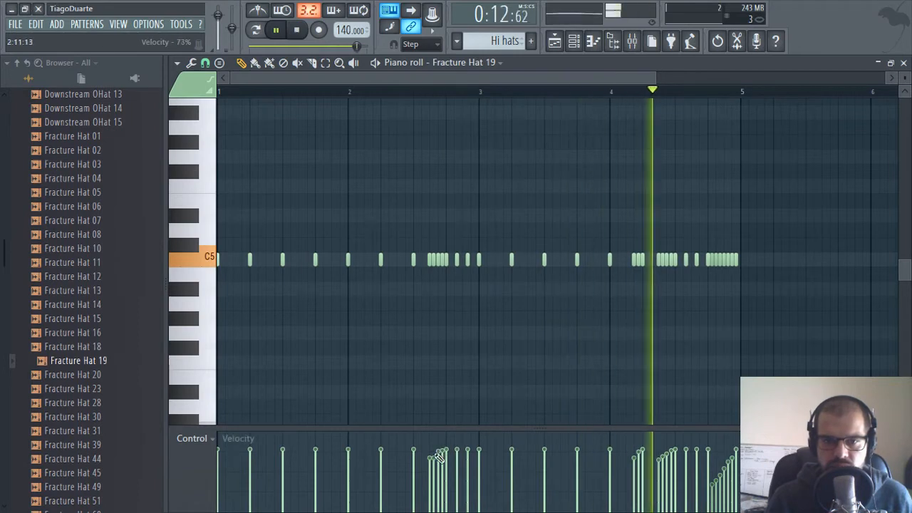
Adjust the velocities of the bar 2 roll so its hits rise toward beat 4
scroll(430, 468, up, 3)
scroll(435, 467, up, 2)
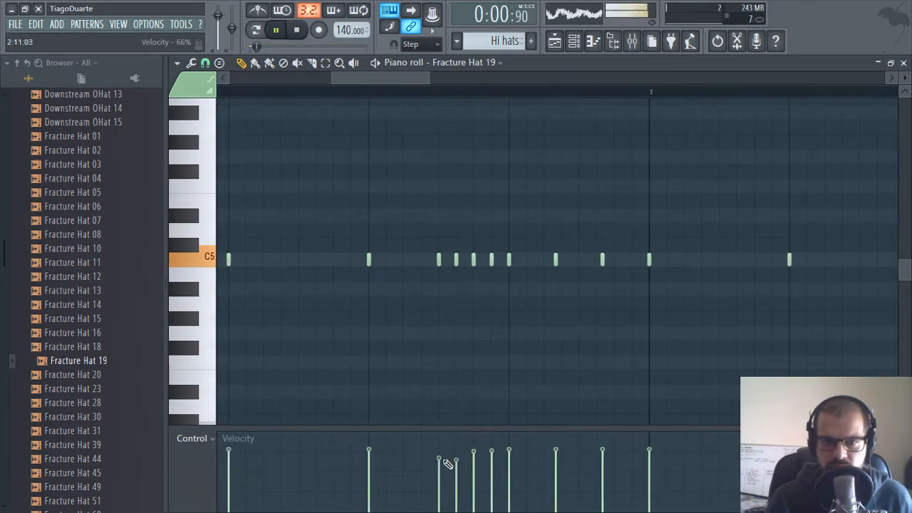
scroll(597, 373, down, 4)
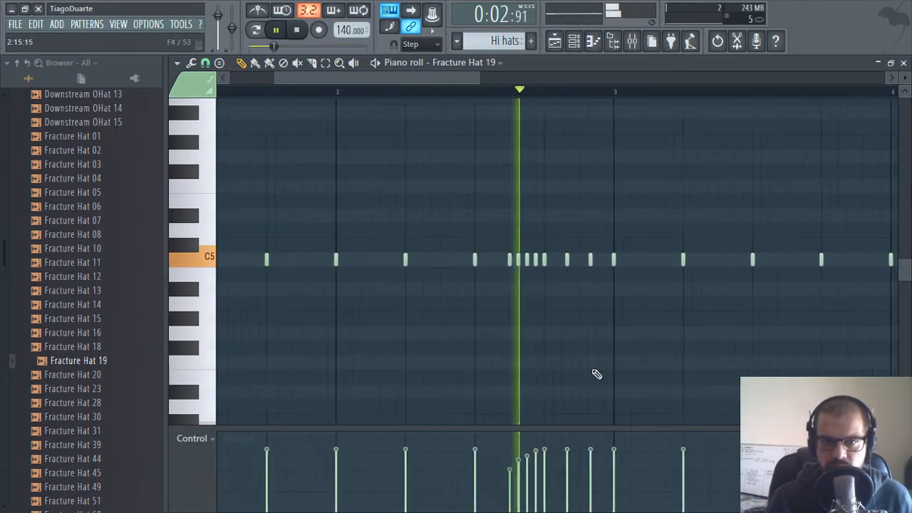
Add a C5 hit one step after beat 2 of bar 4 and give the two triplet hits after beat 3 lower, rising velocities
drag(611, 361, 561, 369)
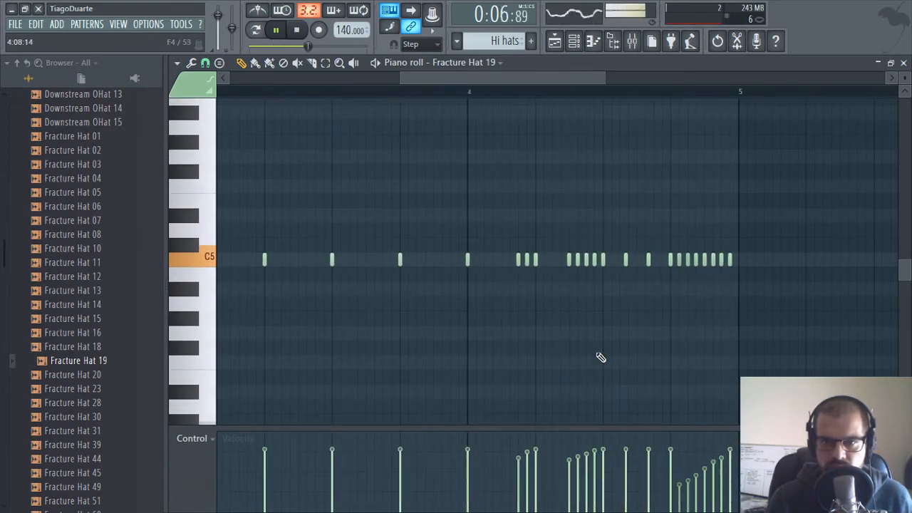
scroll(553, 288, up, 2)
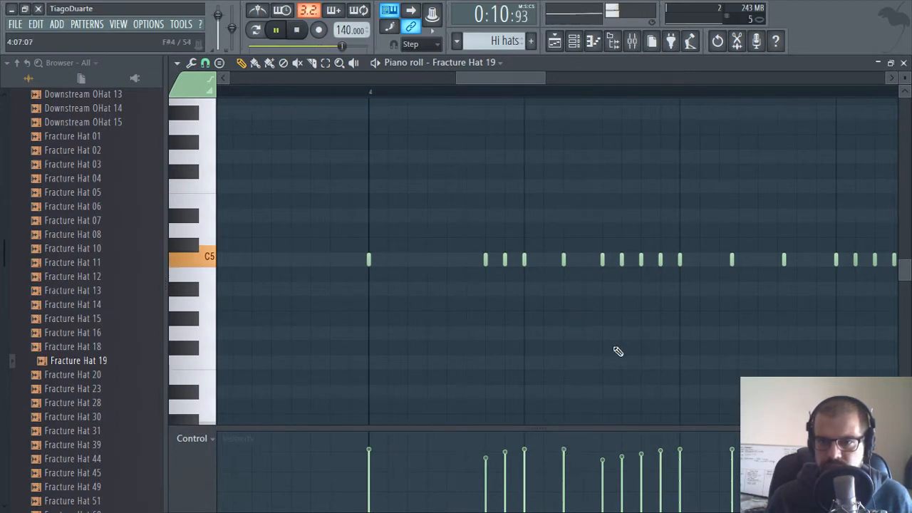
click(733, 468)
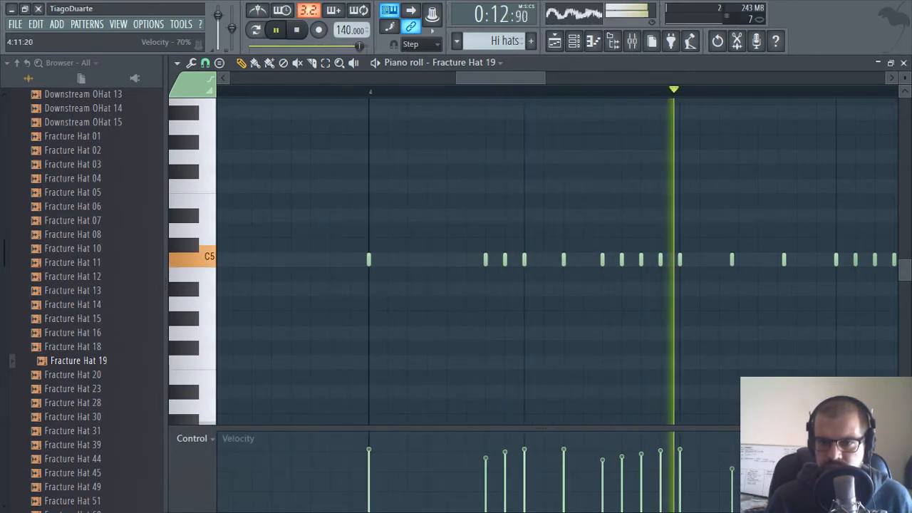
scroll(734, 373, down, 4)
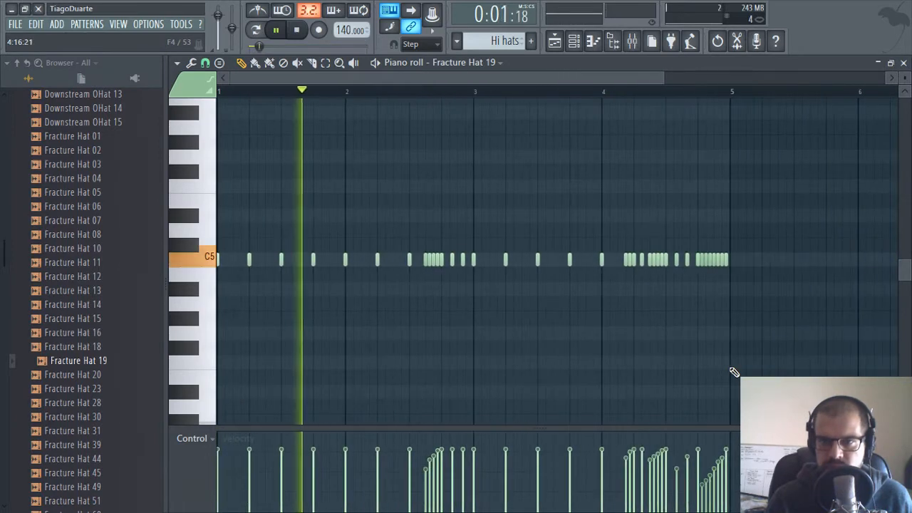
Replace the triplet hits between beats 3 and 4 of bar 4 with three step-spaced C5 hits at slightly reduced velocity, setting the snap to Step
scroll(690, 283, up, 5)
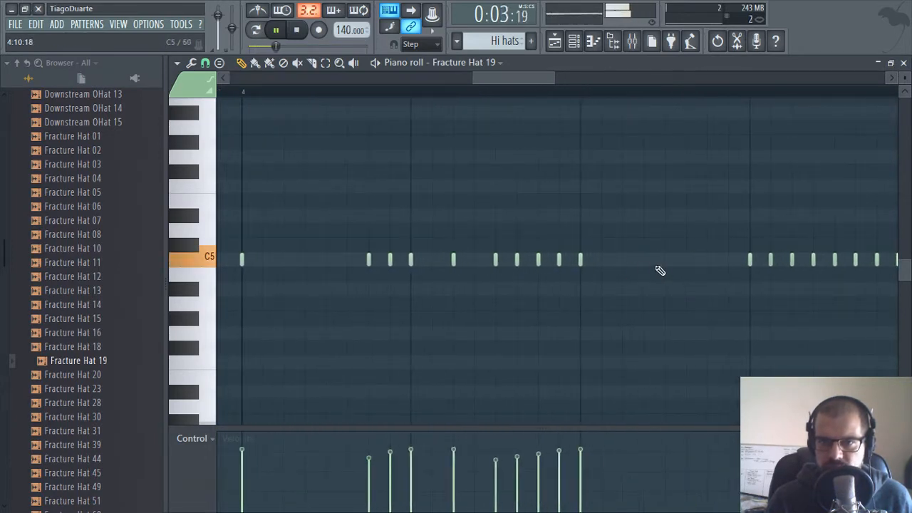
scroll(659, 331, down, 3)
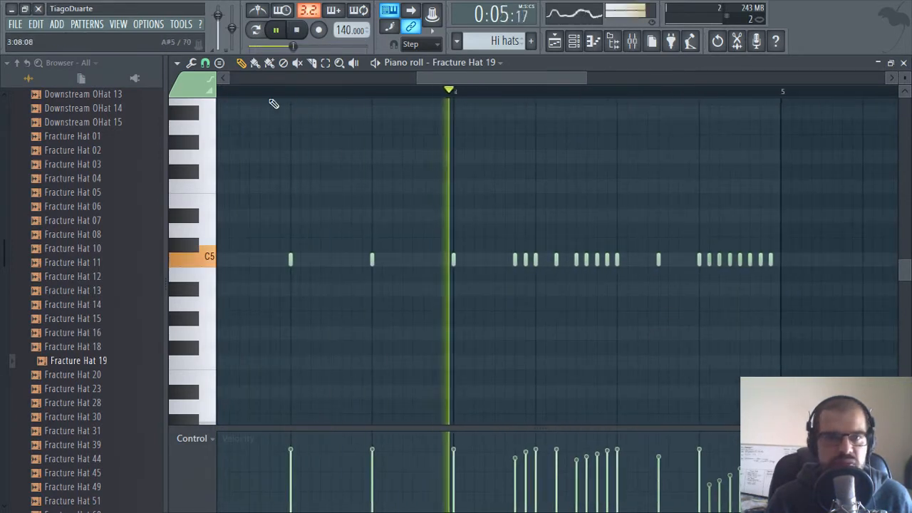
click(204, 64)
click(219, 190)
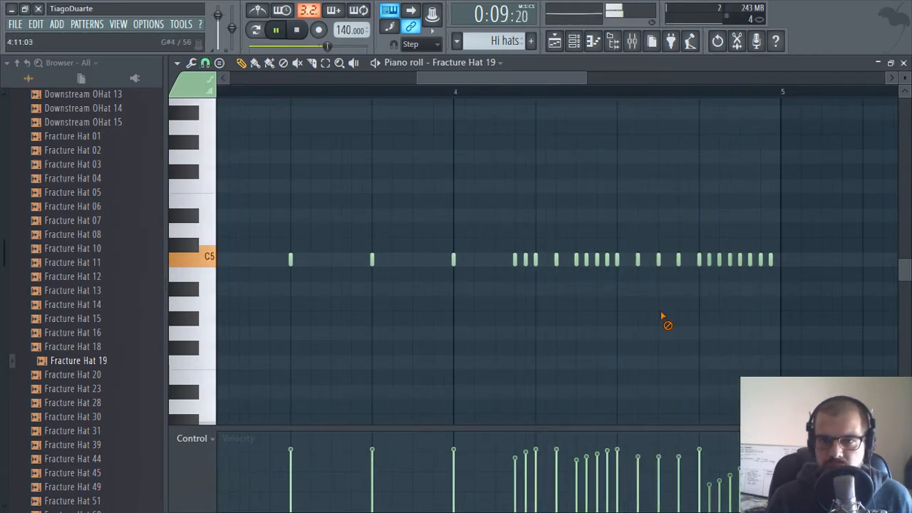
scroll(662, 317, down, 3)
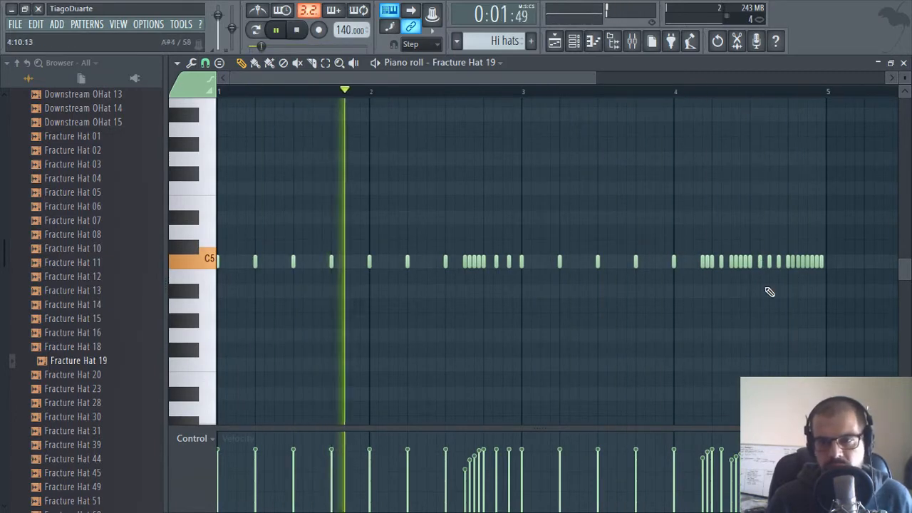
Add C5 hits one step after beat 3, one step before beat 4 and one step after beat 4 of bar 4, and close the piano roll
scroll(769, 292, up, 3)
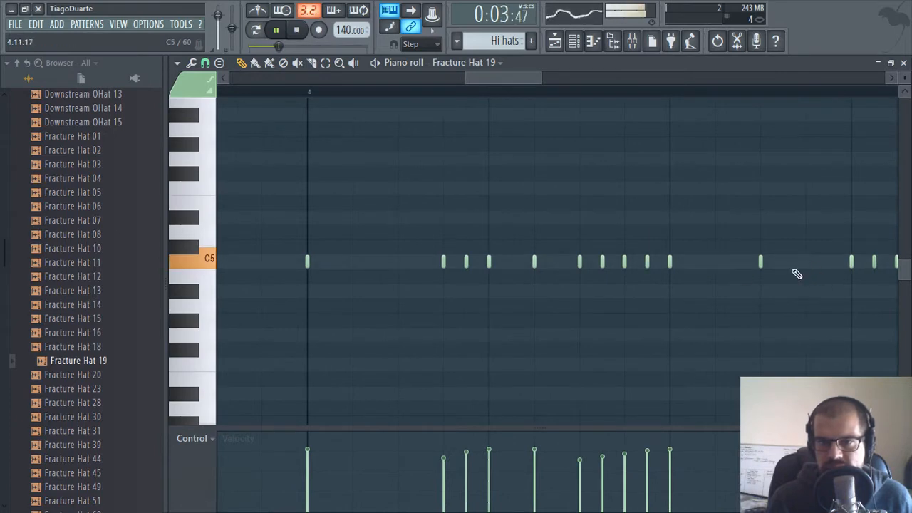
scroll(797, 274, down, 3)
scroll(717, 301, up, 2)
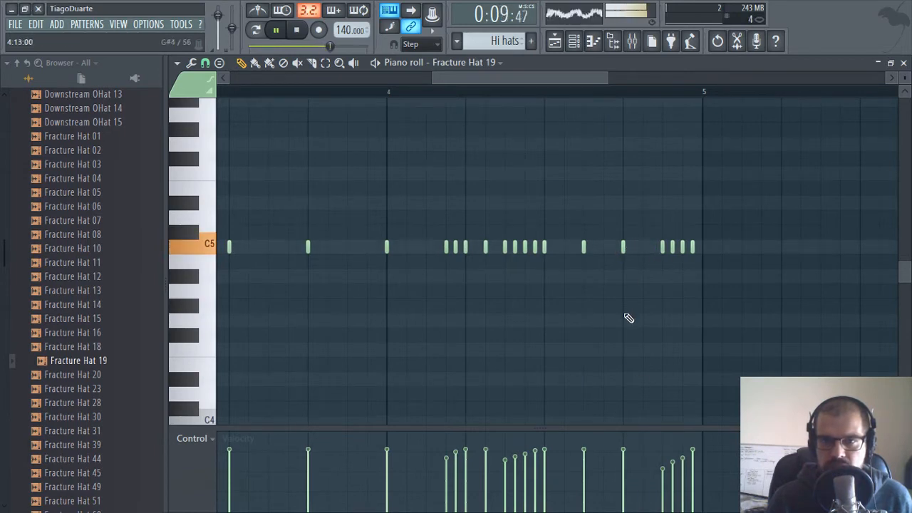
click(644, 248)
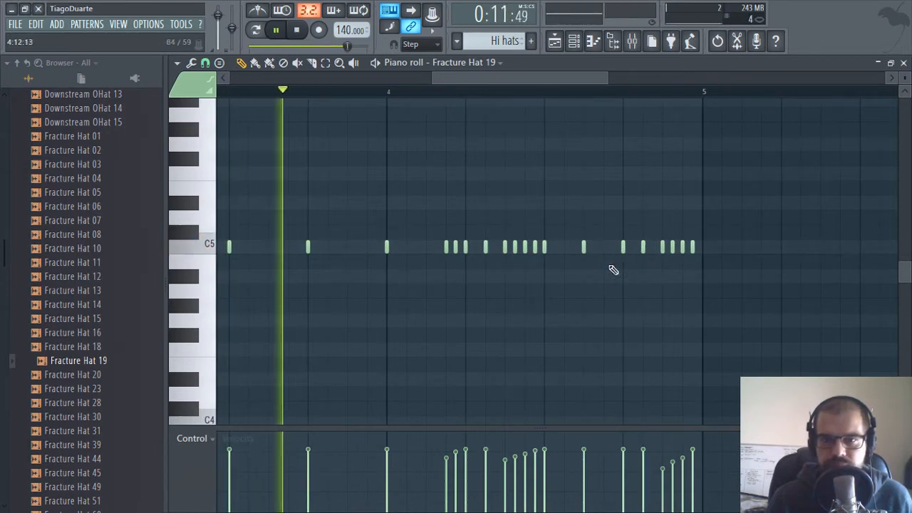
click(566, 249)
click(605, 248)
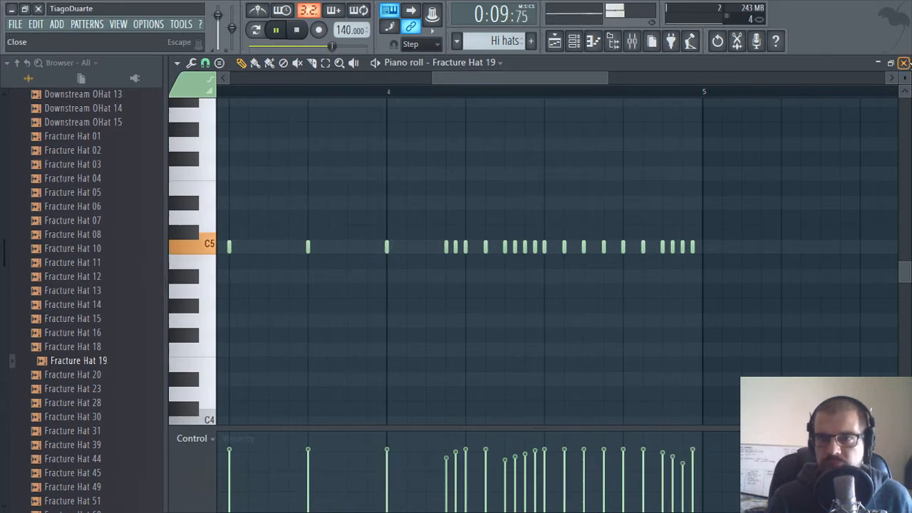
click(904, 63)
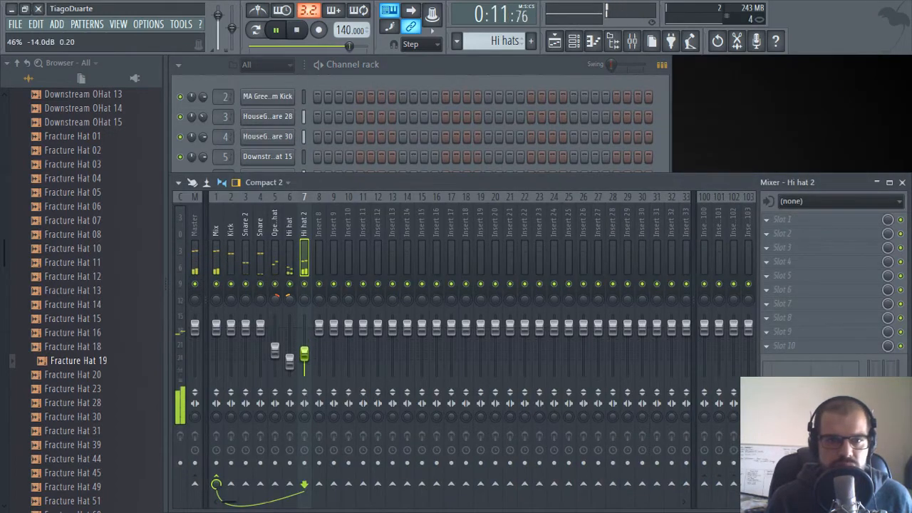
Audition hat samples from the Fracture Hat, HouseGen CHat and HouseGen OHat groups
scroll(126, 281, down, 5)
click(105, 151)
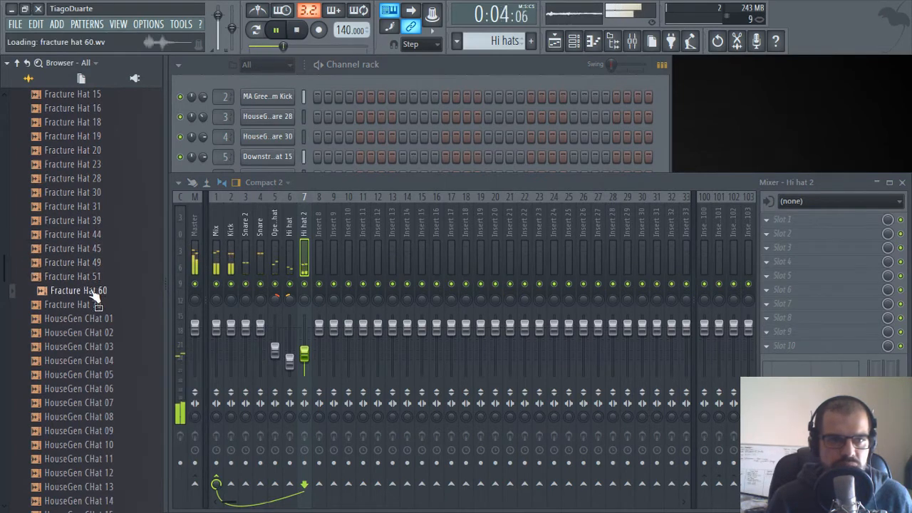
click(111, 347)
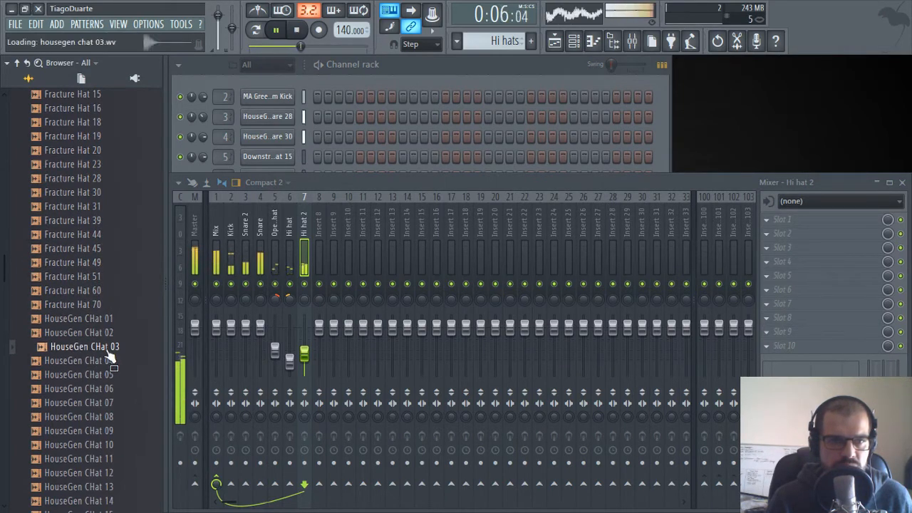
click(88, 447)
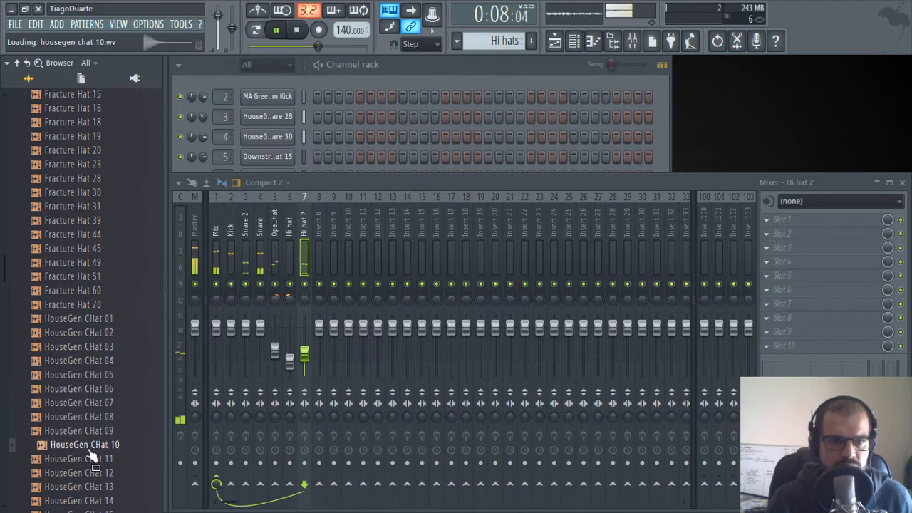
click(406, 63)
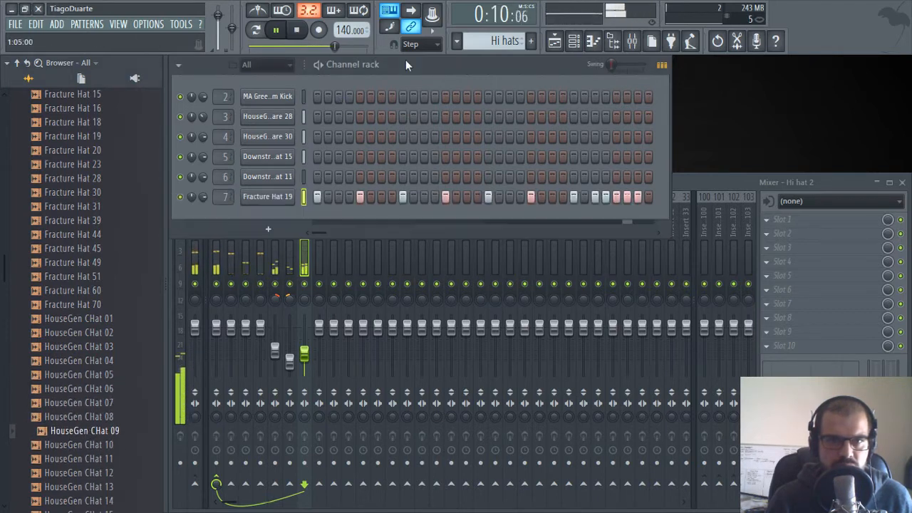
scroll(89, 395, down, 7)
click(89, 305)
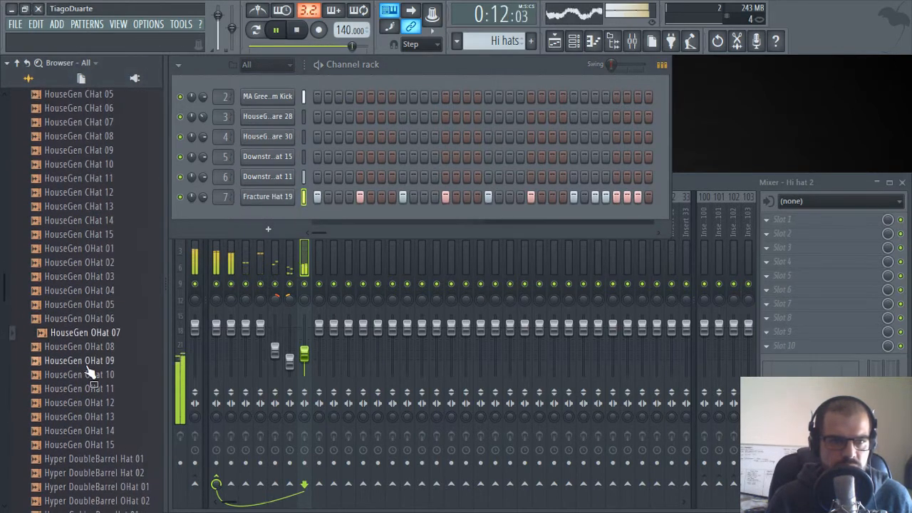
click(90, 432)
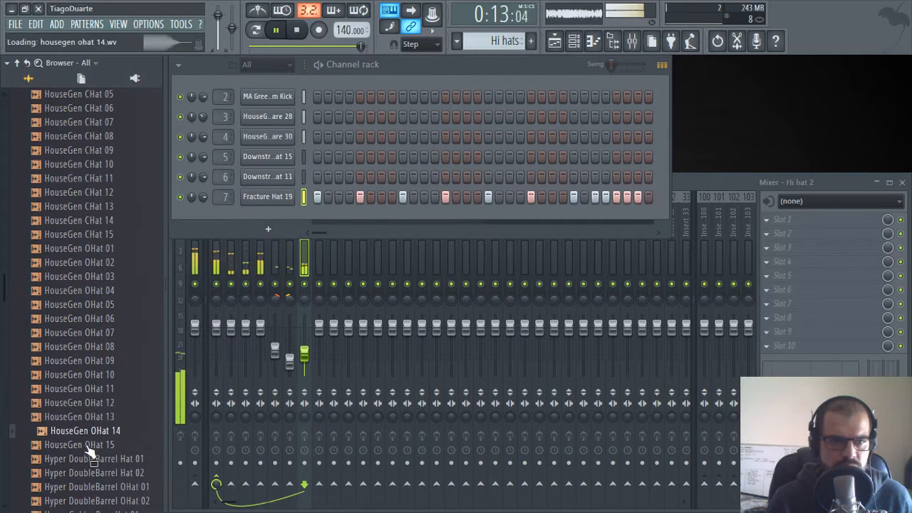
Replace the Fracture Hat 19 channel's sample with Hyper GoldenDays Hat 01 and raise the Hi hat 2 mixer track's level
click(91, 486)
scroll(93, 441, down, 5)
click(112, 292)
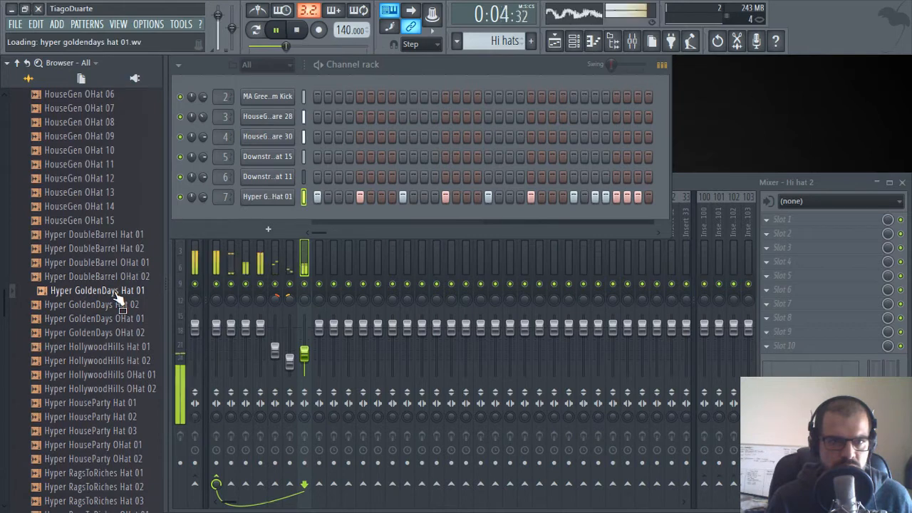
drag(307, 362, 305, 356)
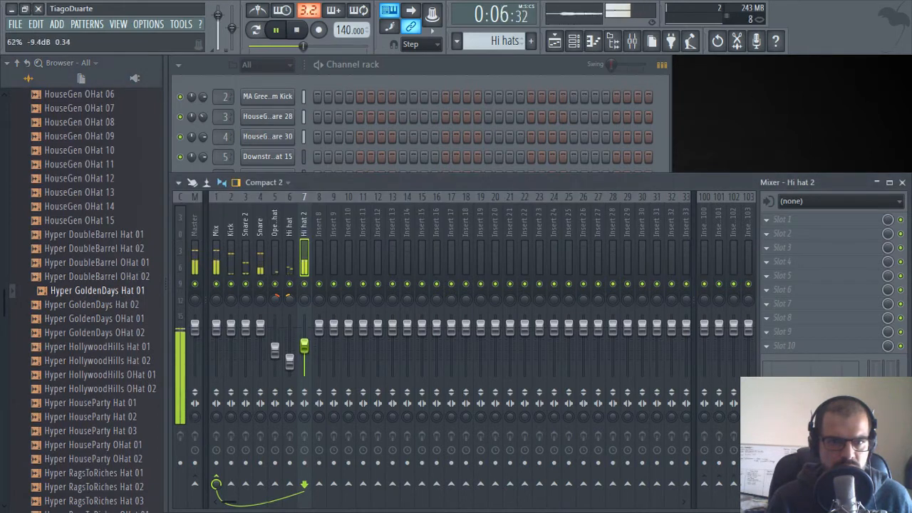
Audition the remaining Hyper GoldenDays samples and the Hyper HollywoodHills and Hyper HouseParty hat samples
click(105, 320)
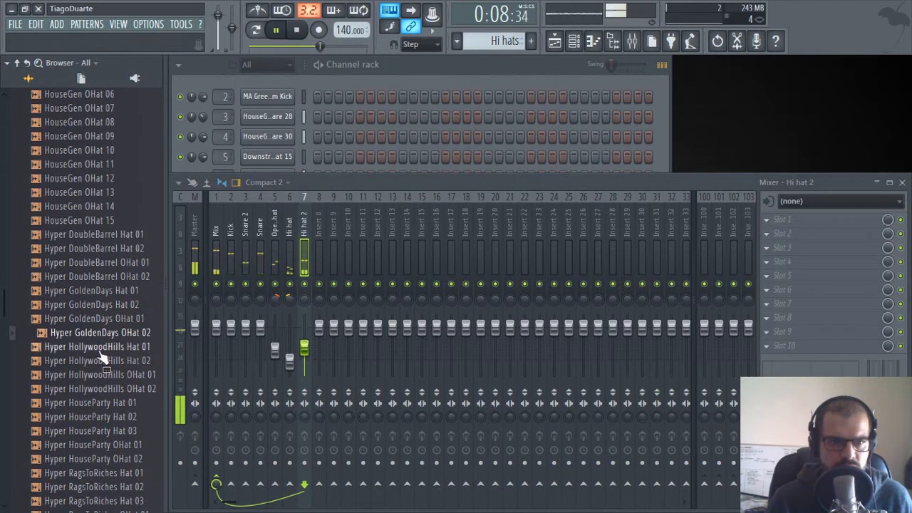
click(100, 347)
click(99, 361)
click(99, 374)
click(98, 388)
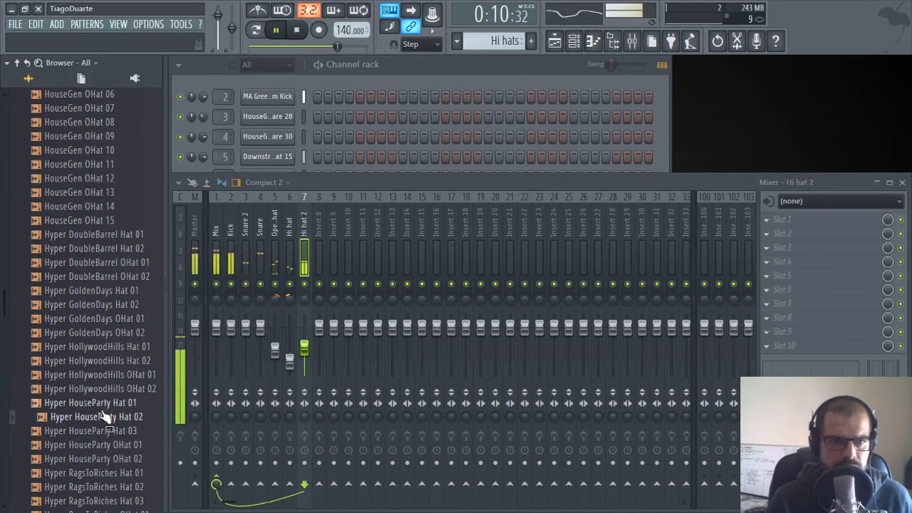
click(102, 405)
click(104, 432)
click(102, 461)
click(100, 473)
click(106, 447)
click(104, 460)
click(102, 476)
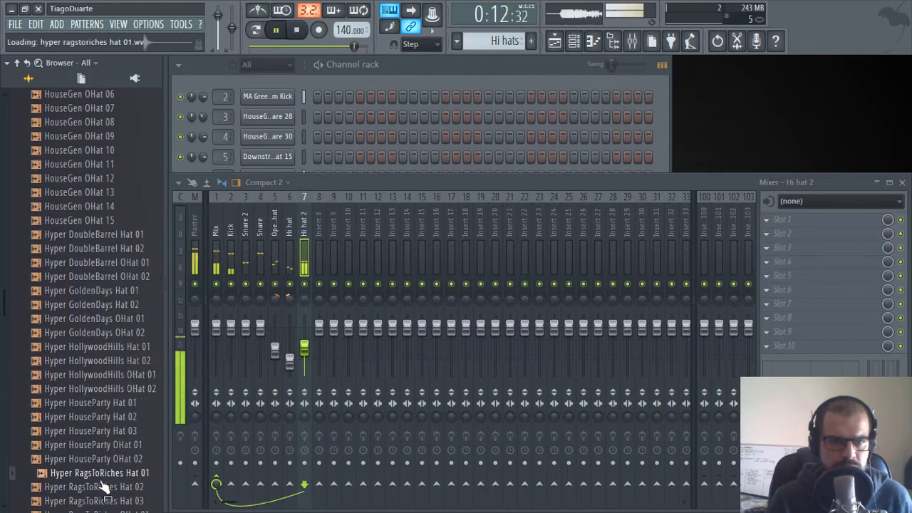
Audition the Hyper RagsToRiches closed and open hat samples and Hyper Roulette Hat 01
scroll(102, 487, down, 5)
click(105, 262)
click(105, 276)
click(103, 291)
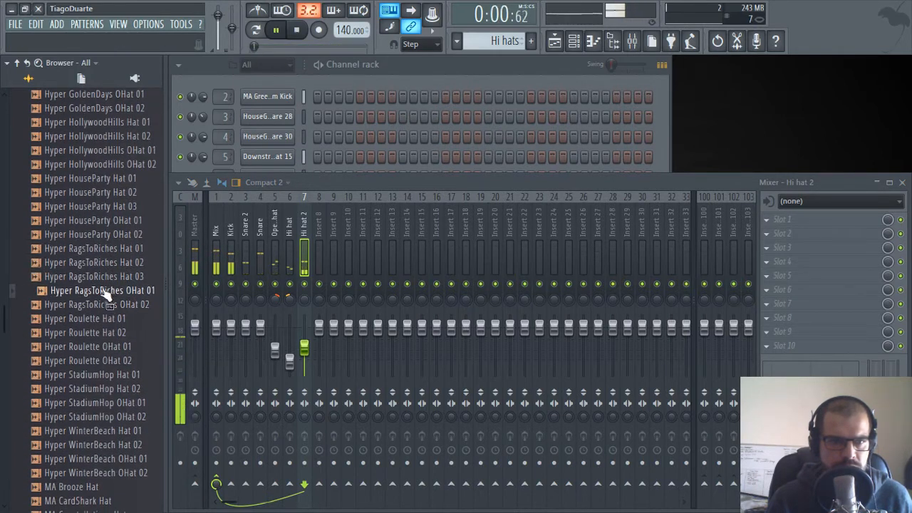
click(105, 281)
click(103, 249)
click(105, 262)
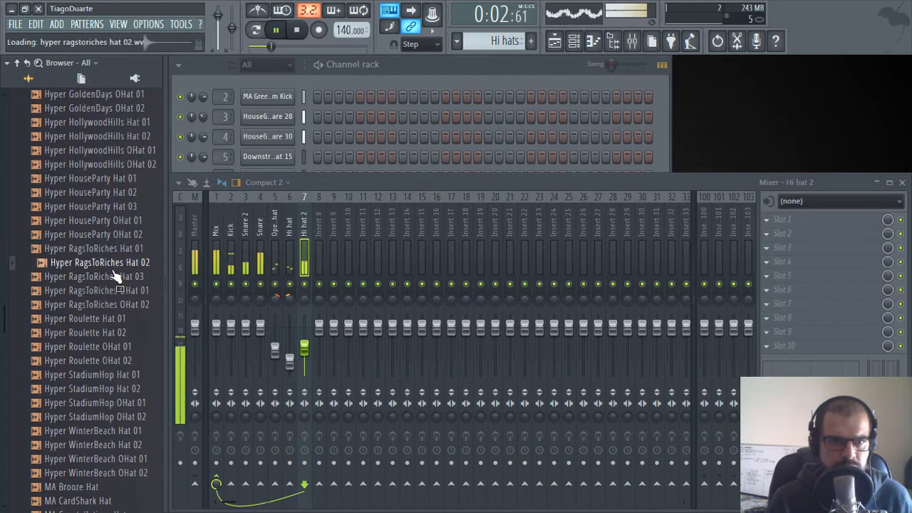
click(105, 276)
click(103, 291)
click(102, 305)
click(101, 318)
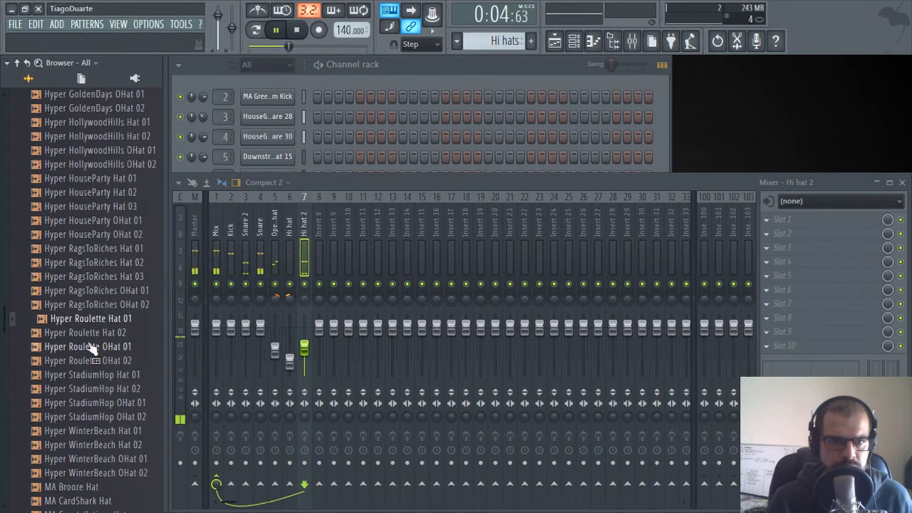
Audition the Hyper Roulette open hats, the Hyper StadiumHop hats and the Hyper WinterBeach closed hats
click(101, 346)
click(100, 360)
click(99, 374)
click(98, 389)
click(97, 403)
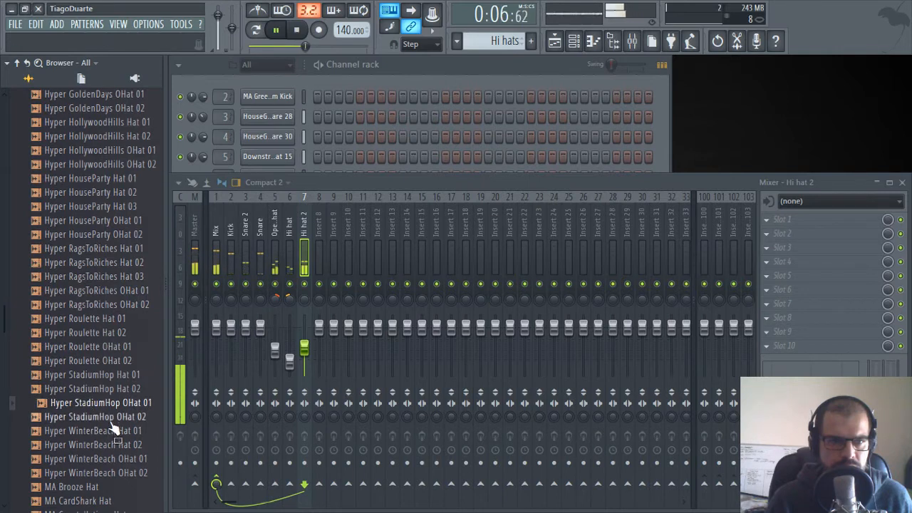
click(111, 419)
click(107, 431)
click(104, 445)
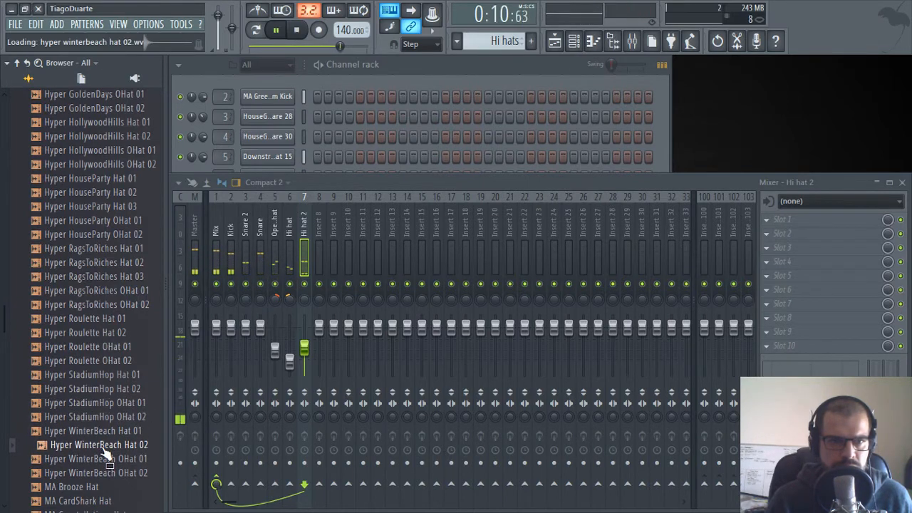
Add a Hyper WinterBeach Hat 02 channel duplicating the hat pattern on mixer track 7, and lower the Hi hat 2 track to about -14.6 dB
click(364, 129)
drag(136, 445, 271, 211)
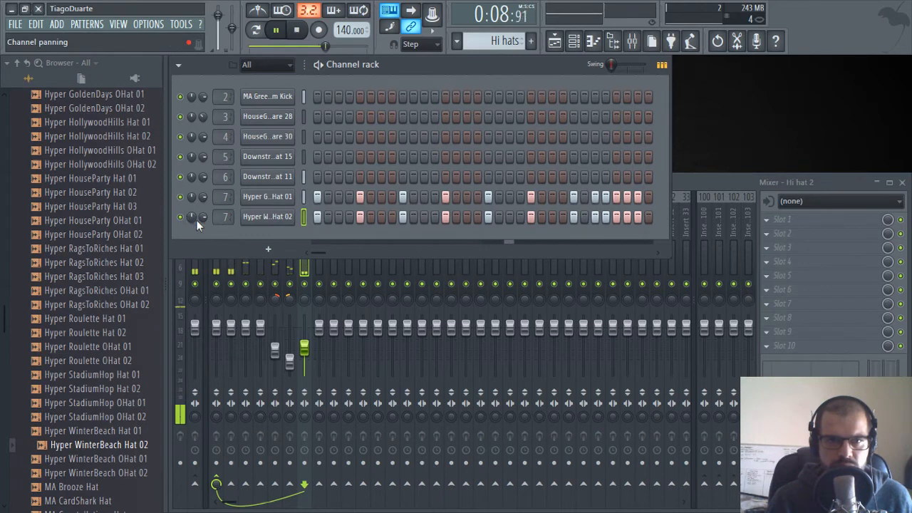
drag(311, 358, 311, 365)
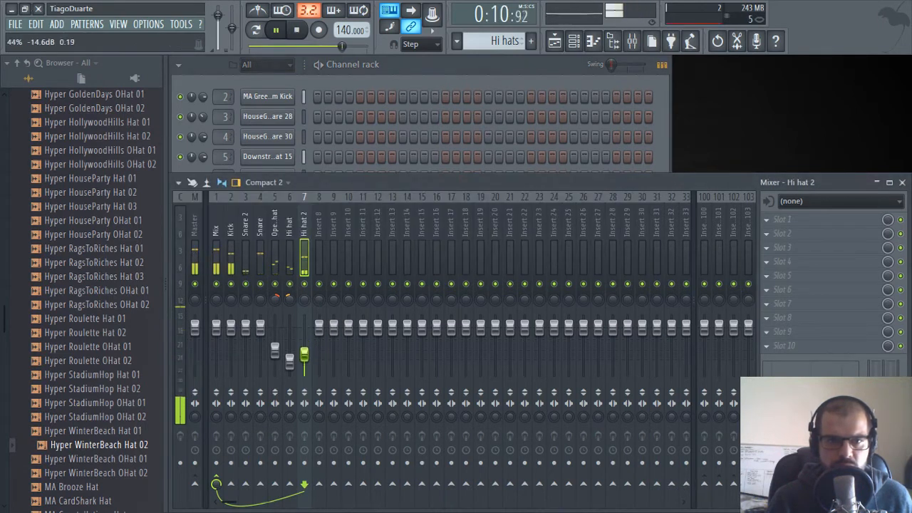
click(416, 74)
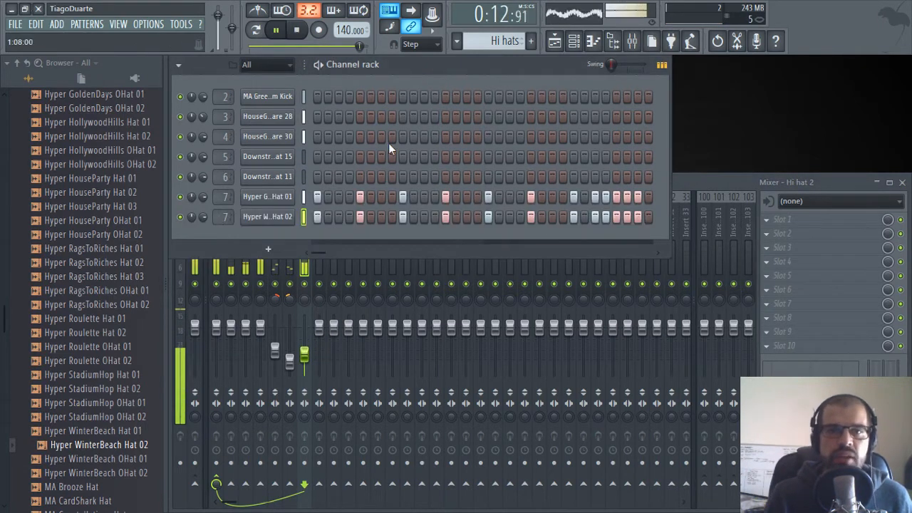
Collapse the browser's open folders and make the browser slightly narrower
click(555, 40)
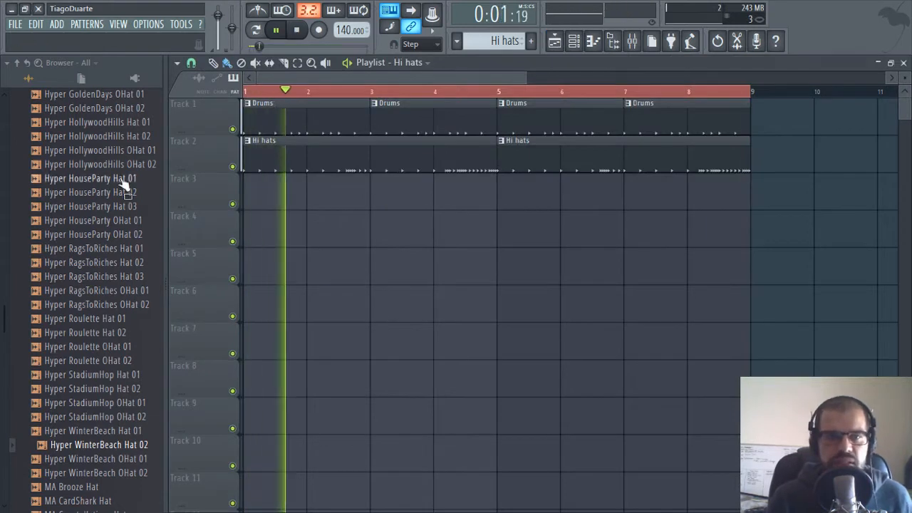
click(18, 63)
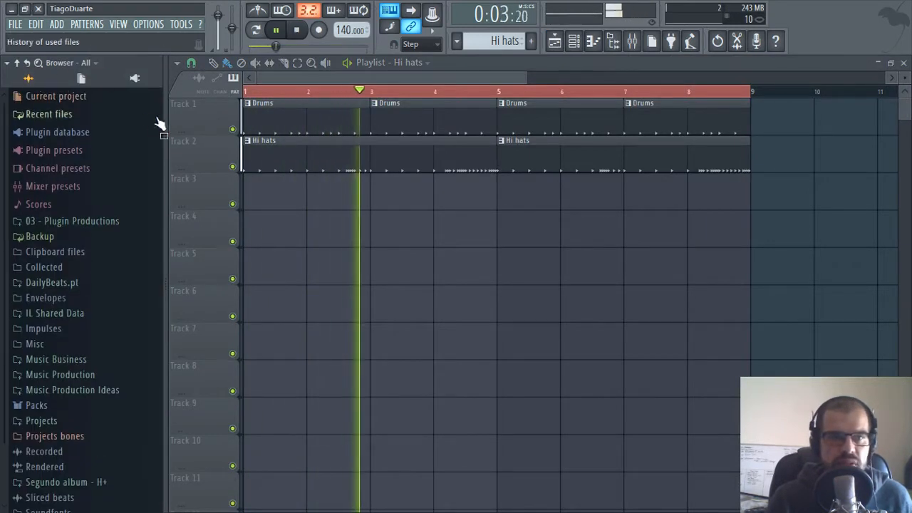
drag(166, 126, 153, 127)
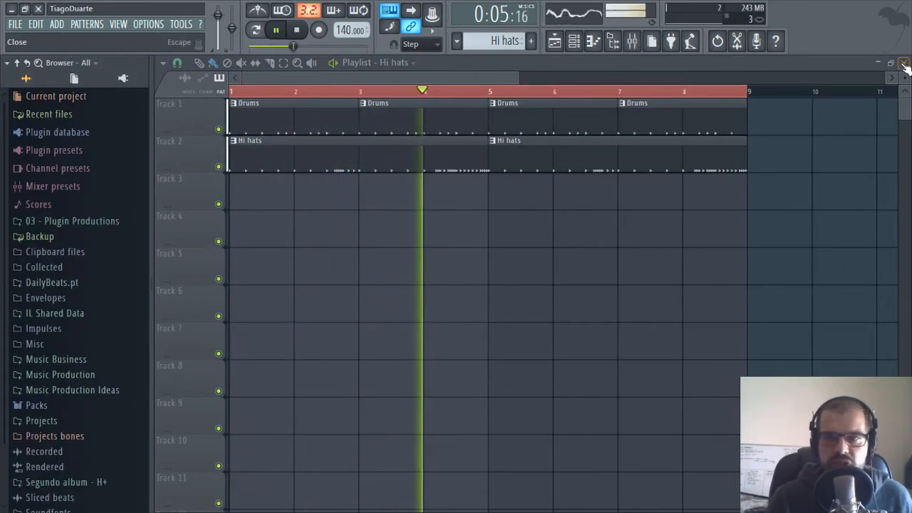
key(F5)
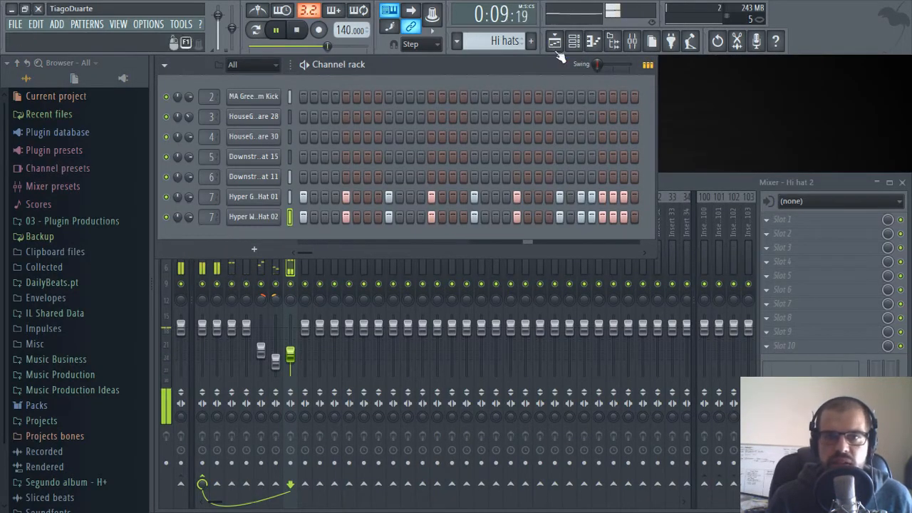
Place two four-bar clips of the empty Pattern 3 on playlist Track 3, covering bars 1 to 8, and close the playlist
scroll(512, 47, down, 1)
click(310, 192)
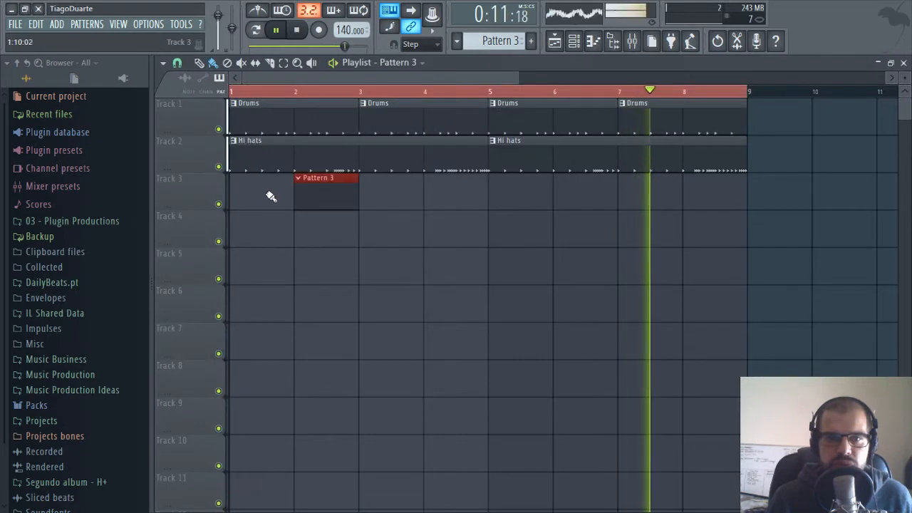
drag(308, 197, 227, 200)
drag(295, 197, 489, 202)
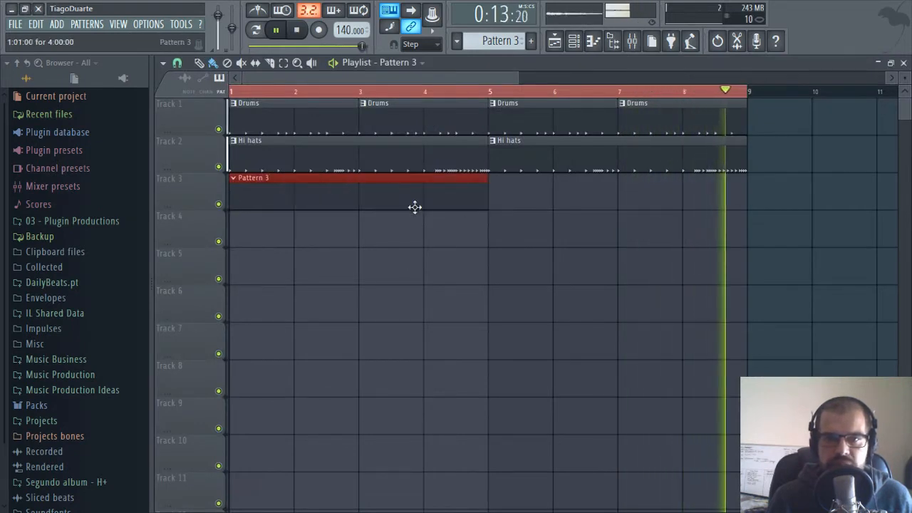
click(521, 201)
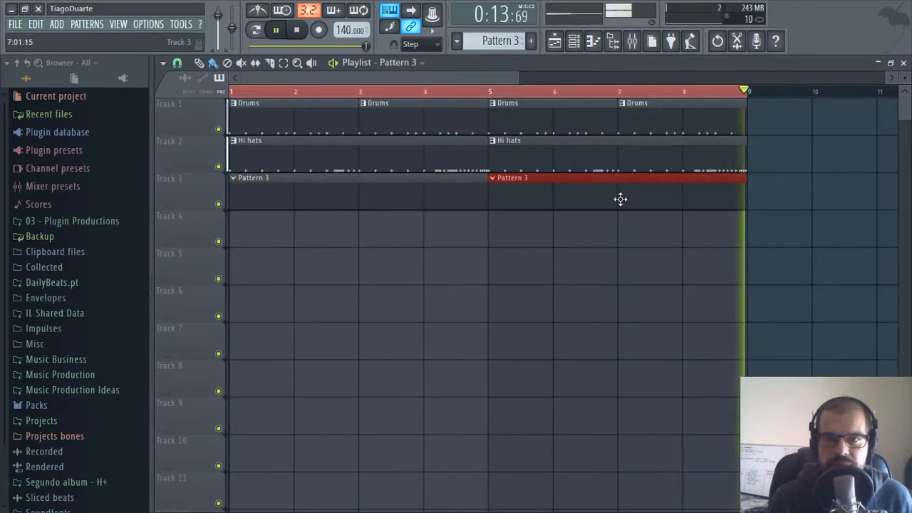
click(903, 63)
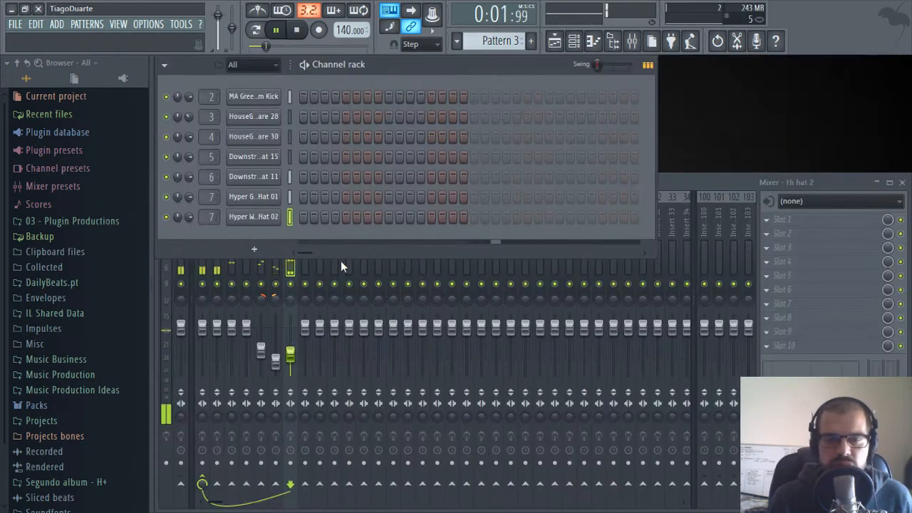
Add a Serum synth channel in demo mode and move its window so the whole synth panel fits on screen
click(265, 255)
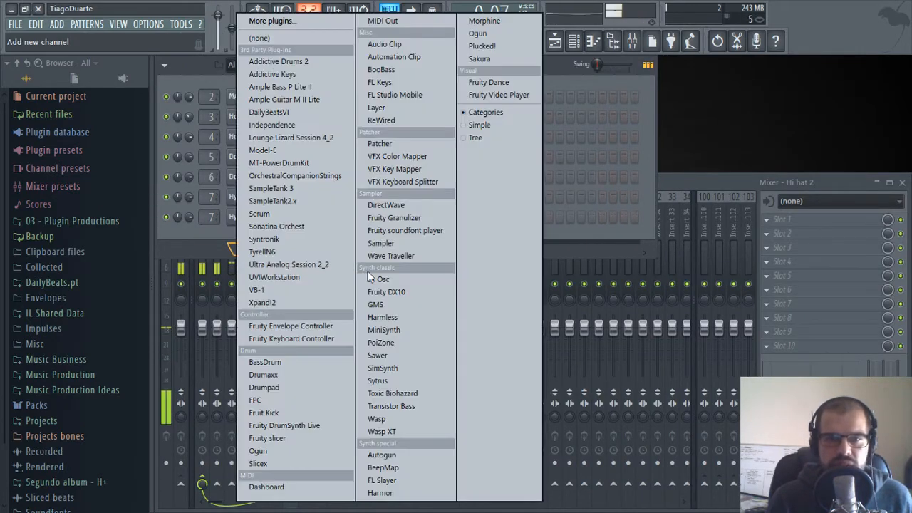
click(277, 215)
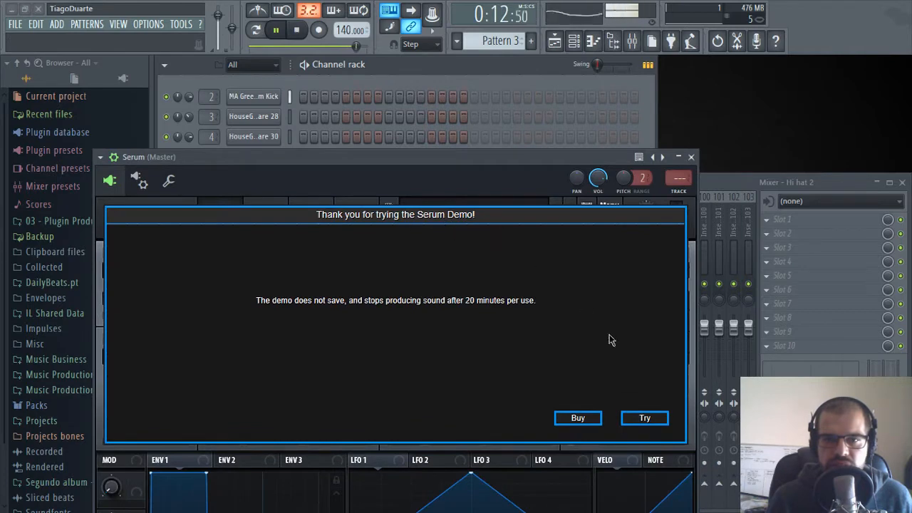
click(645, 419)
drag(495, 161, 202, 43)
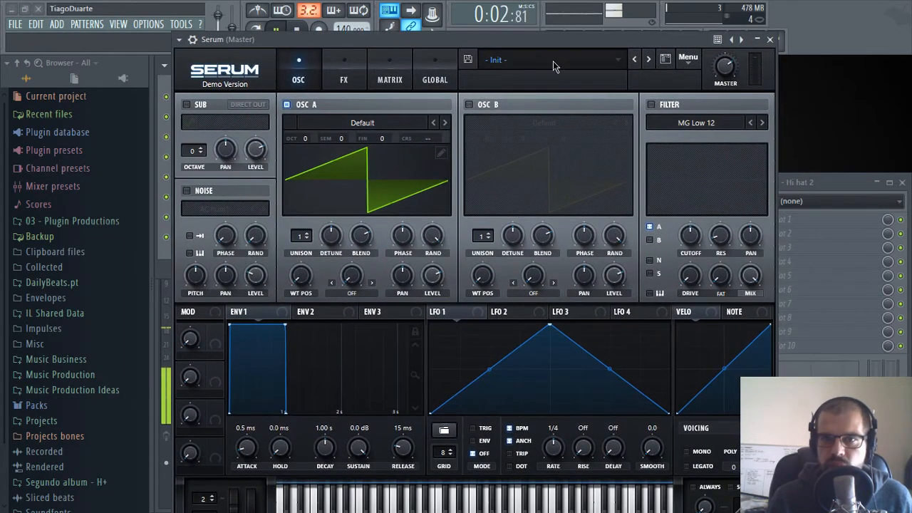
Load the plucked preset PL Beepy ting [GI] in Serum and advance to PL Big Bells [AS]
click(553, 66)
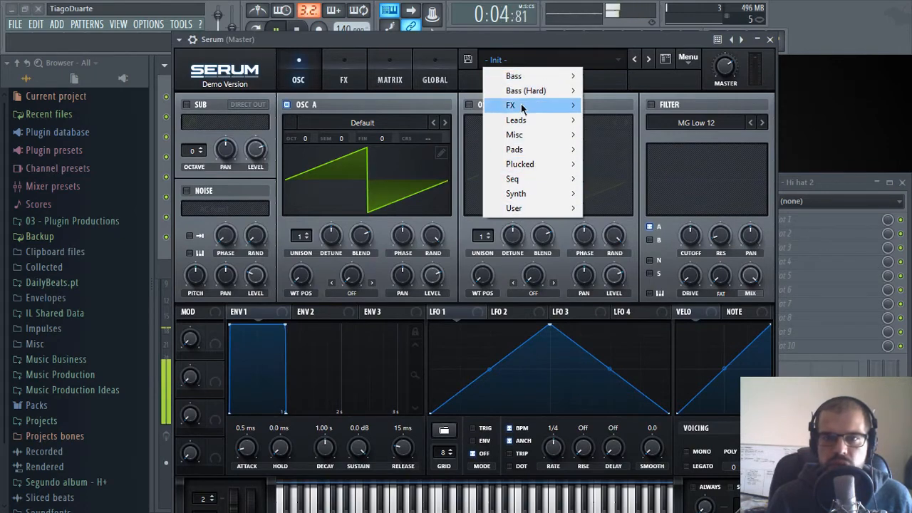
mouse_move(535, 168)
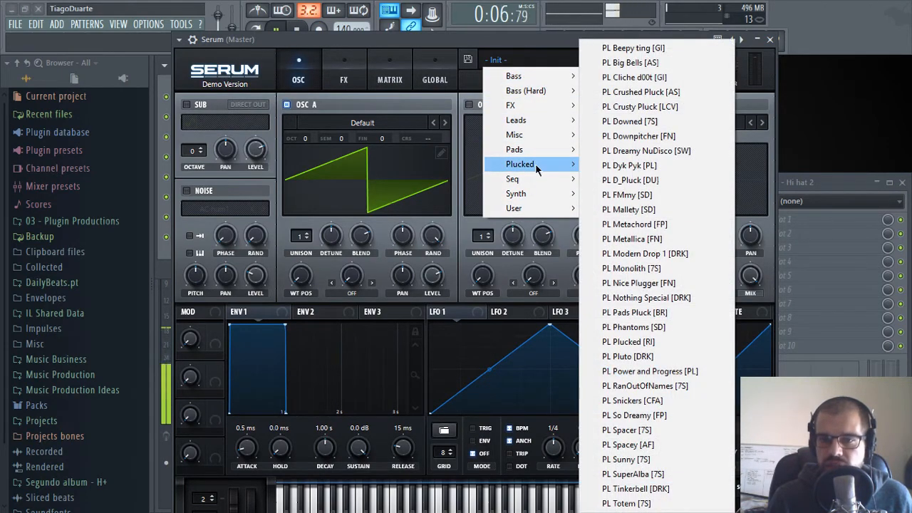
click(633, 48)
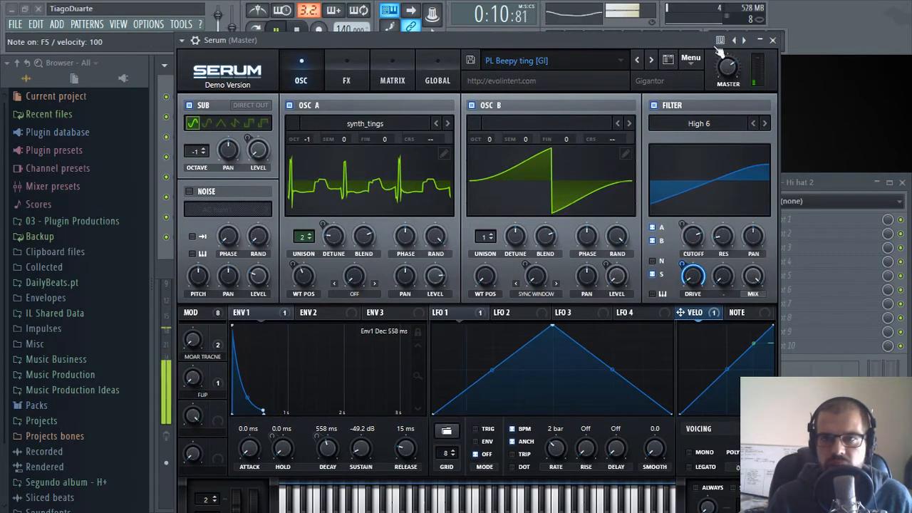
click(651, 62)
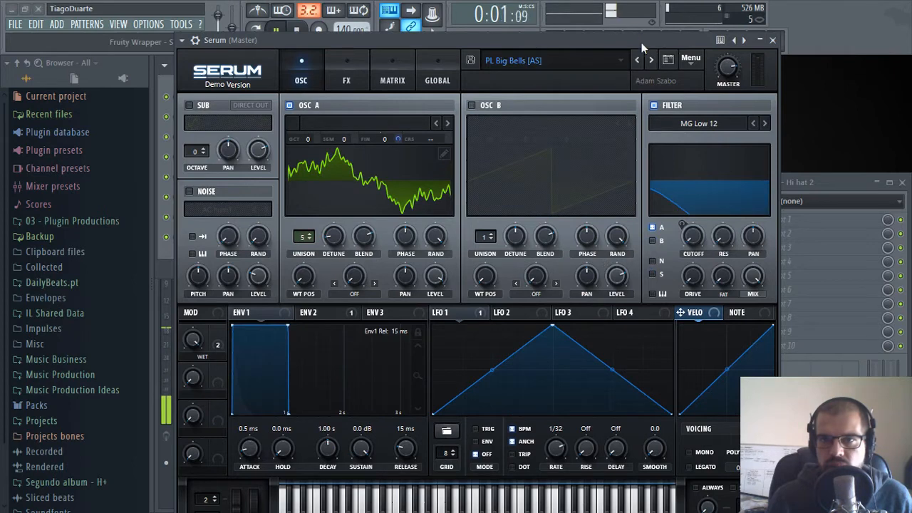
Route the Serum channel to mixer track 8 and lower the Insert 8 fader slightly
click(773, 40)
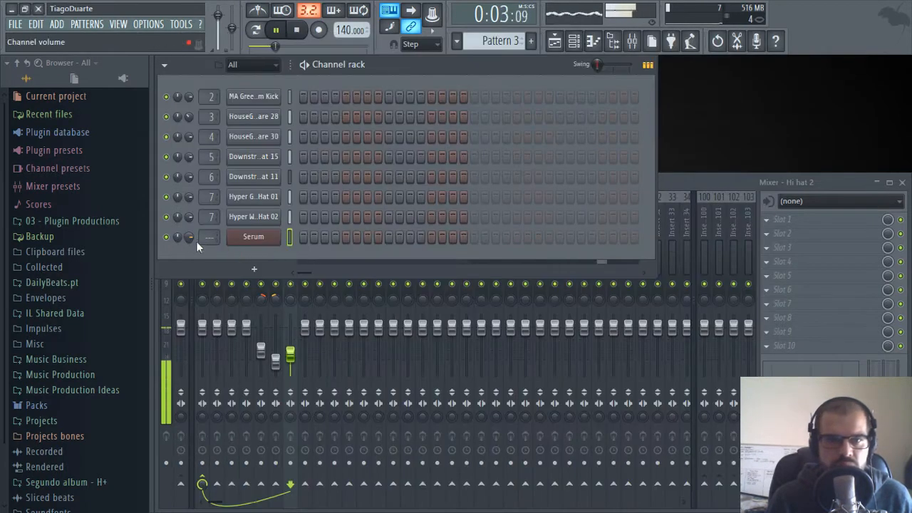
drag(209, 238, 210, 216)
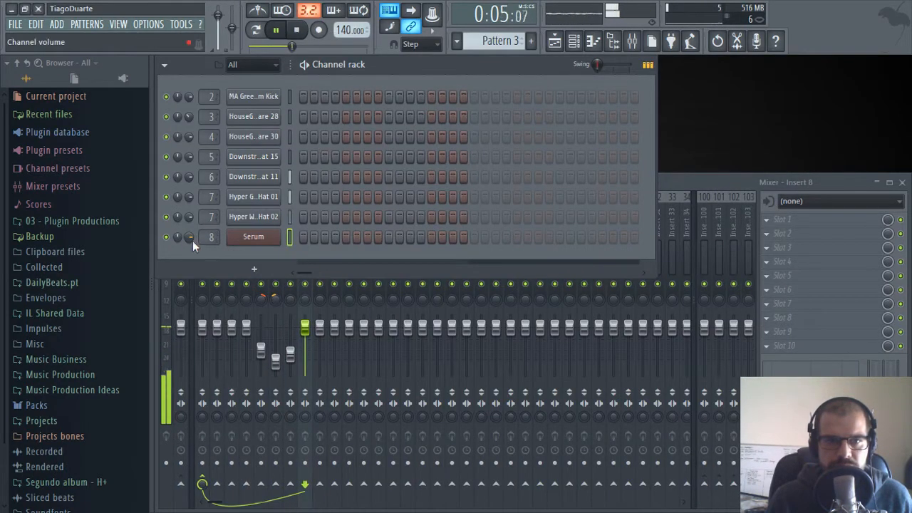
right_click(190, 241)
click(222, 250)
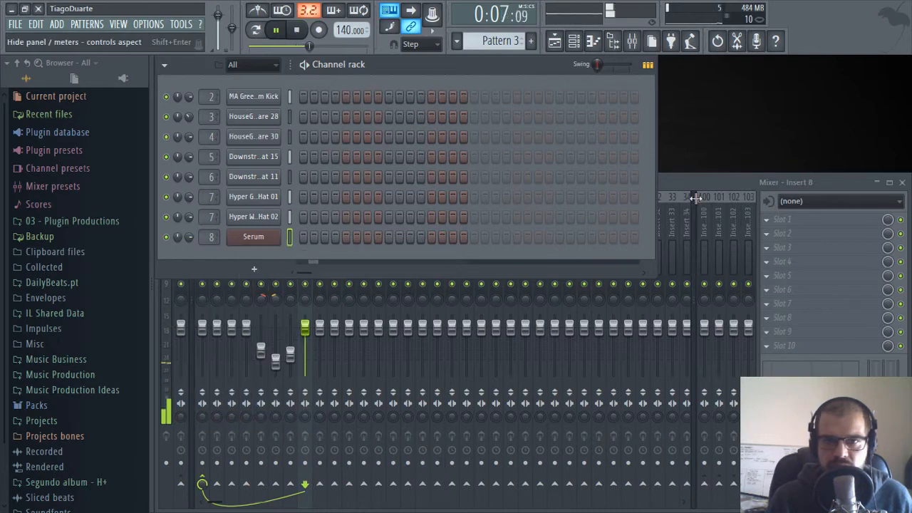
click(694, 197)
drag(309, 334, 309, 353)
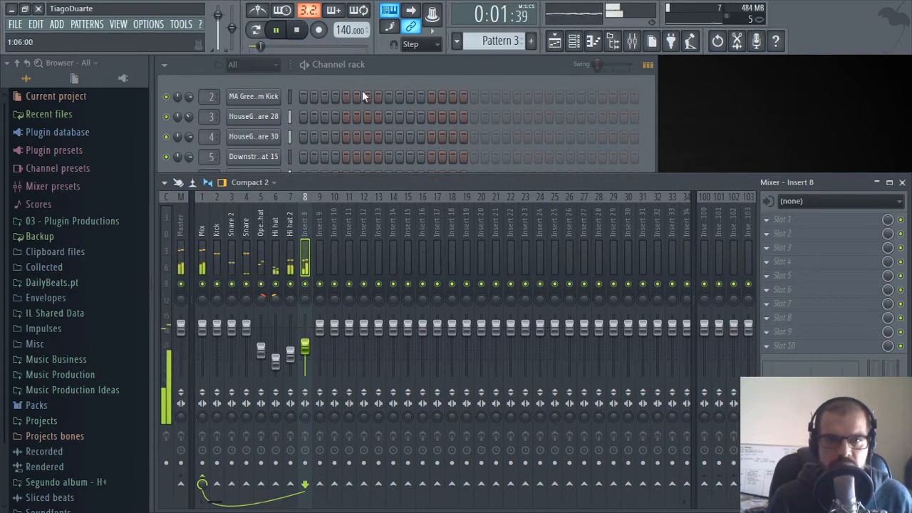
Reopen Serum and audition the following plucked presets, from PL Cliche d00t [GI] as far as PL Dyk Pyk [PL]
click(346, 147)
click(254, 243)
click(715, 271)
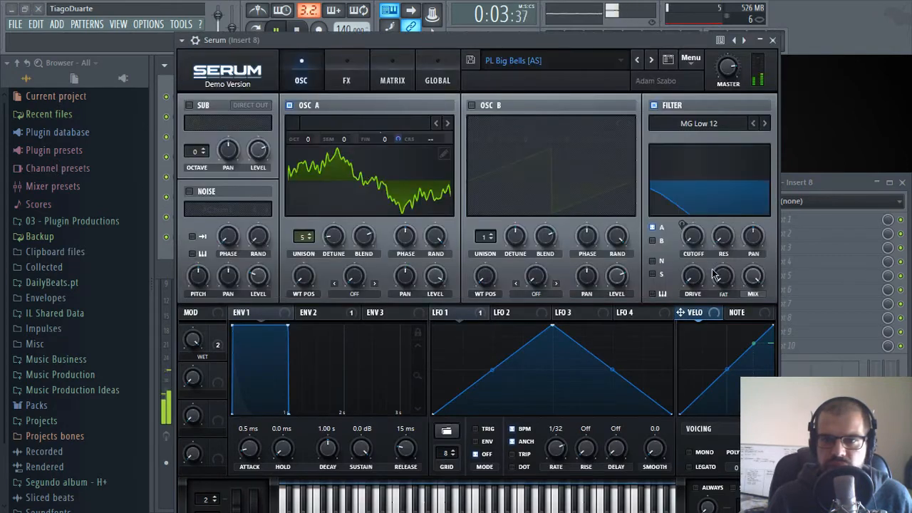
click(648, 61)
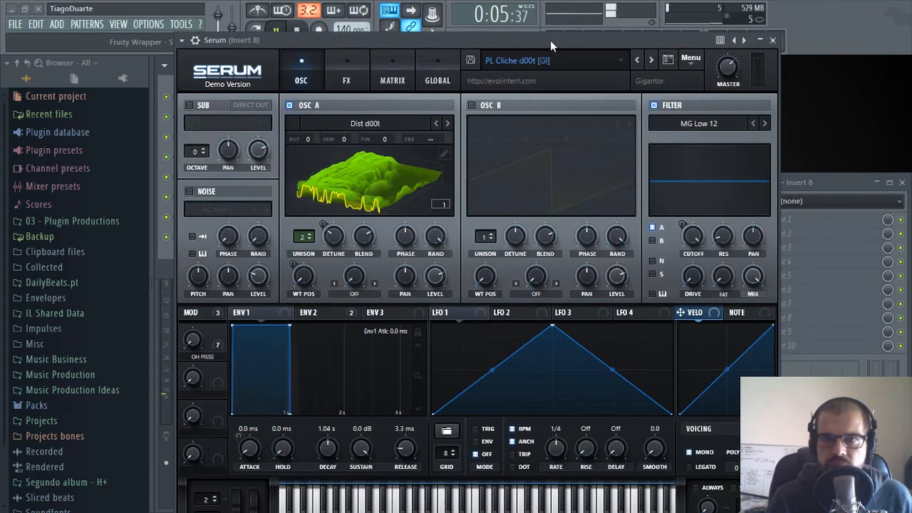
click(651, 60)
click(651, 61)
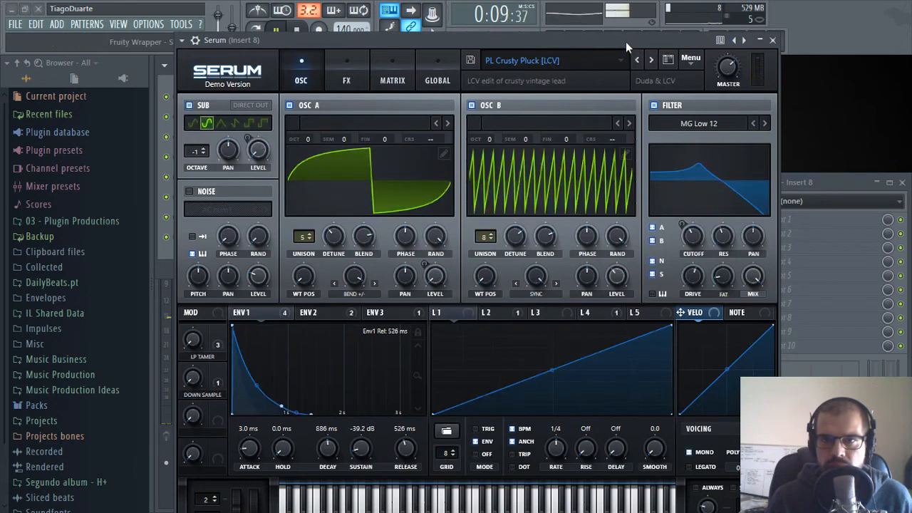
click(650, 61)
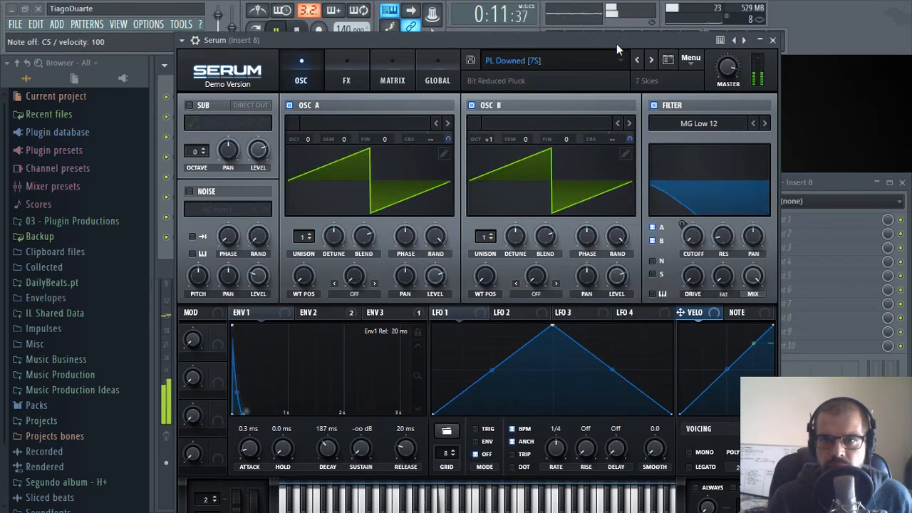
click(651, 60)
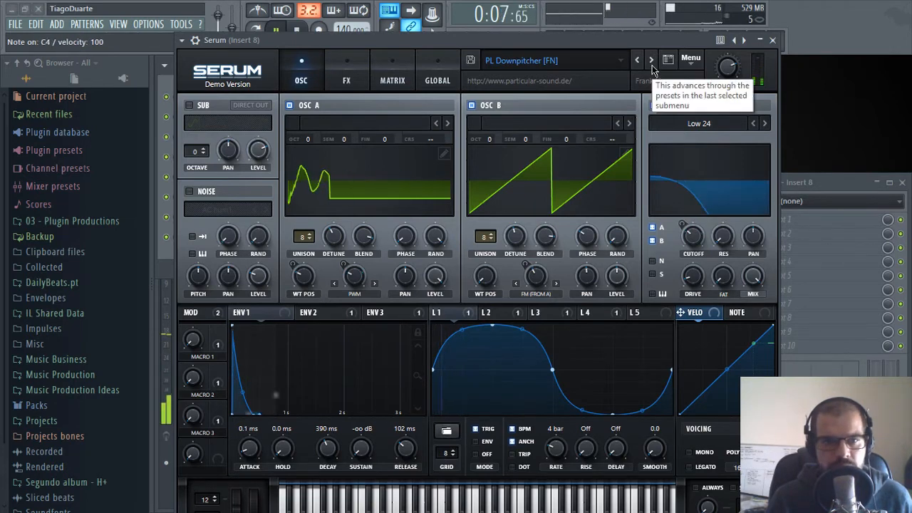
click(650, 60)
click(650, 60)
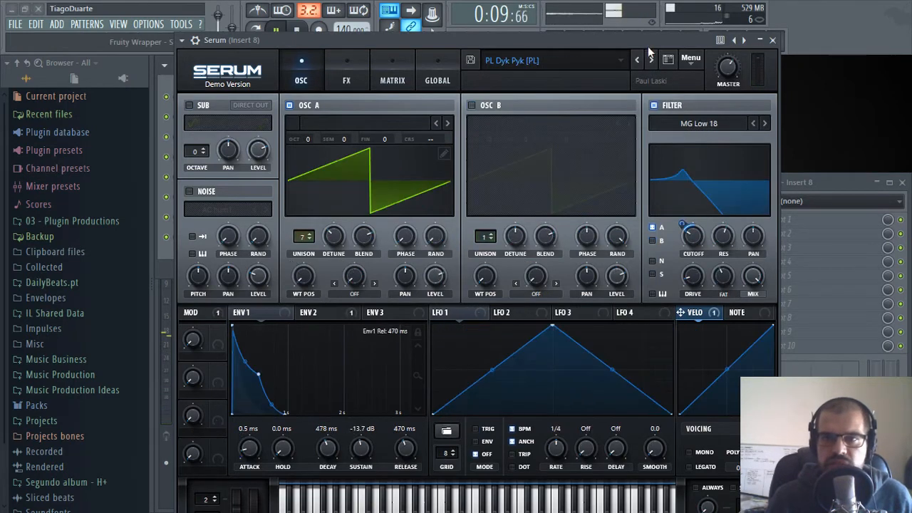
click(638, 59)
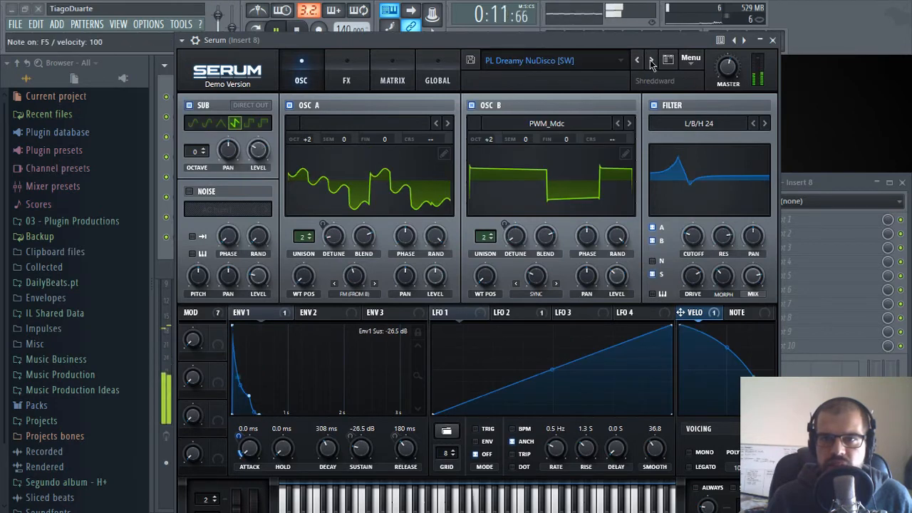
click(651, 60)
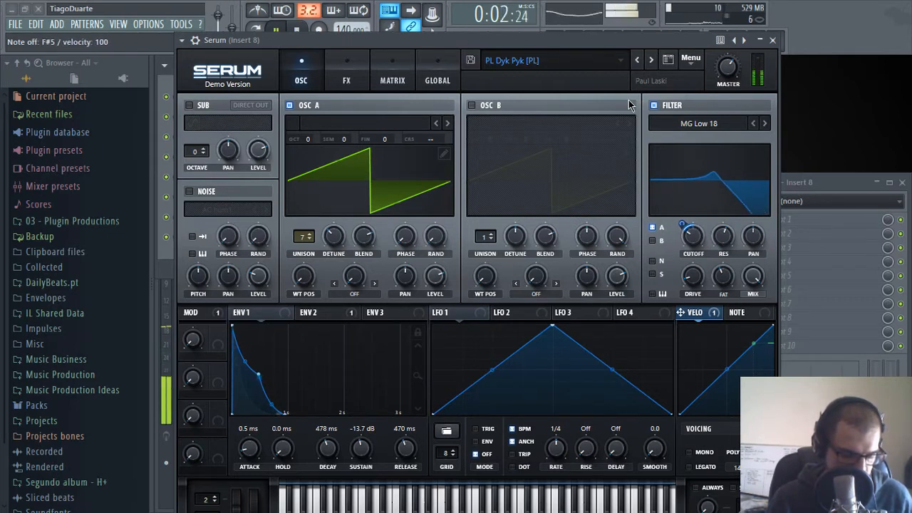
Continue through the plucked presets from PL D_Pluck [DU], settle on PL Modern Drop 1 [DRK] and close Serum
click(650, 60)
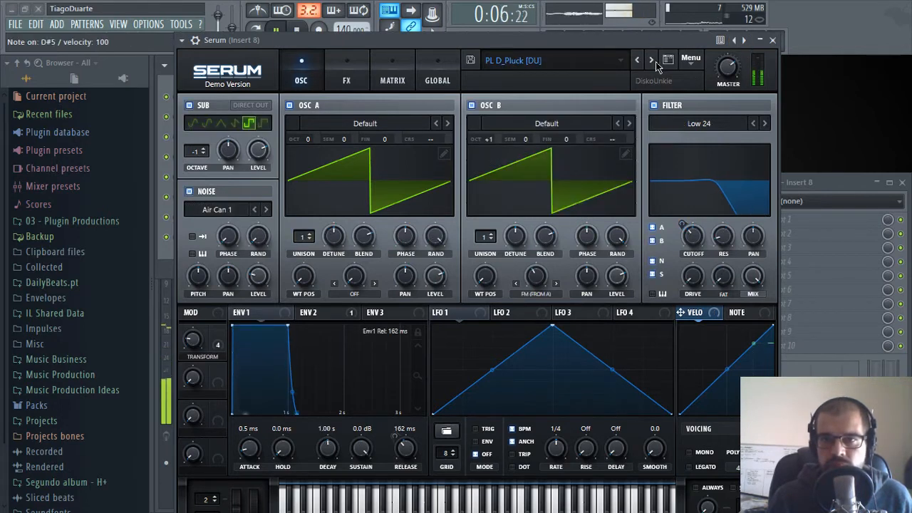
click(651, 60)
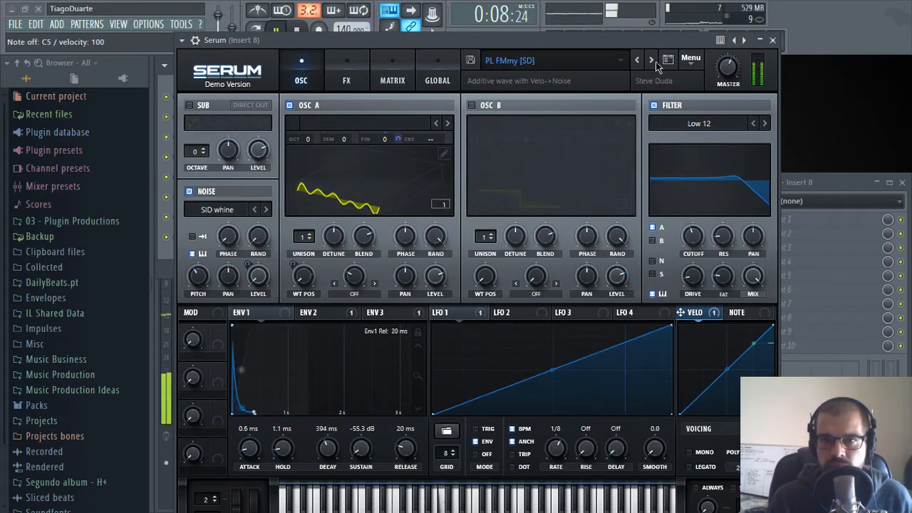
click(656, 62)
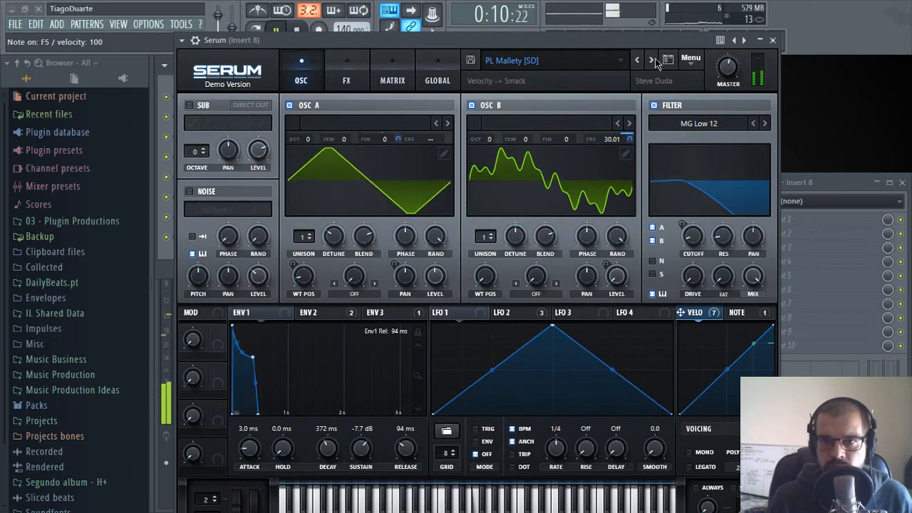
click(655, 61)
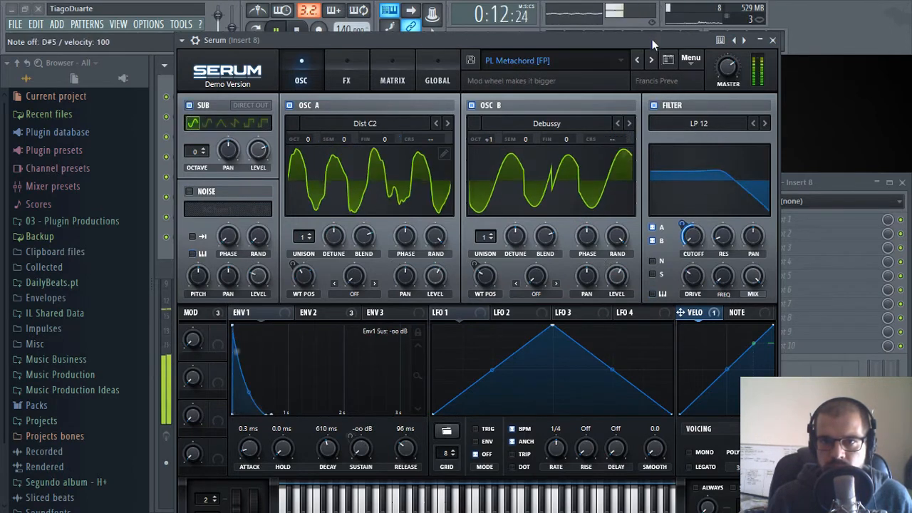
click(652, 60)
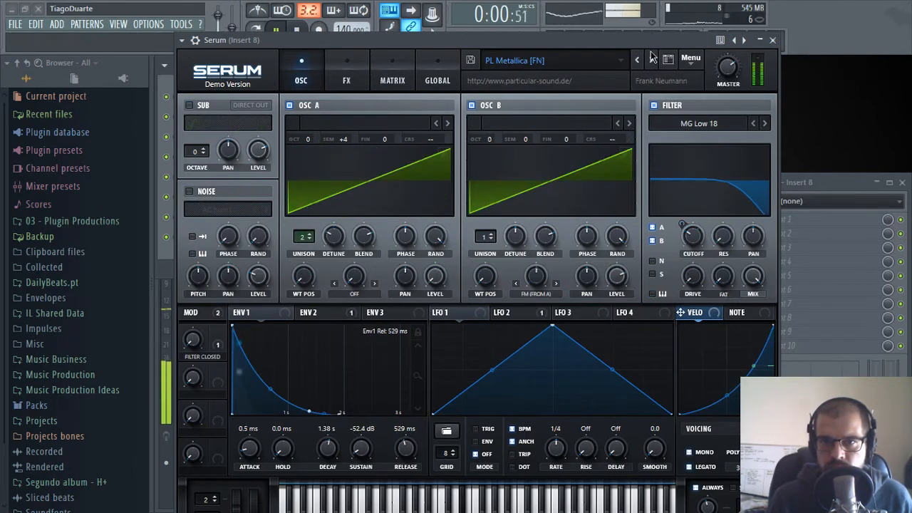
click(651, 60)
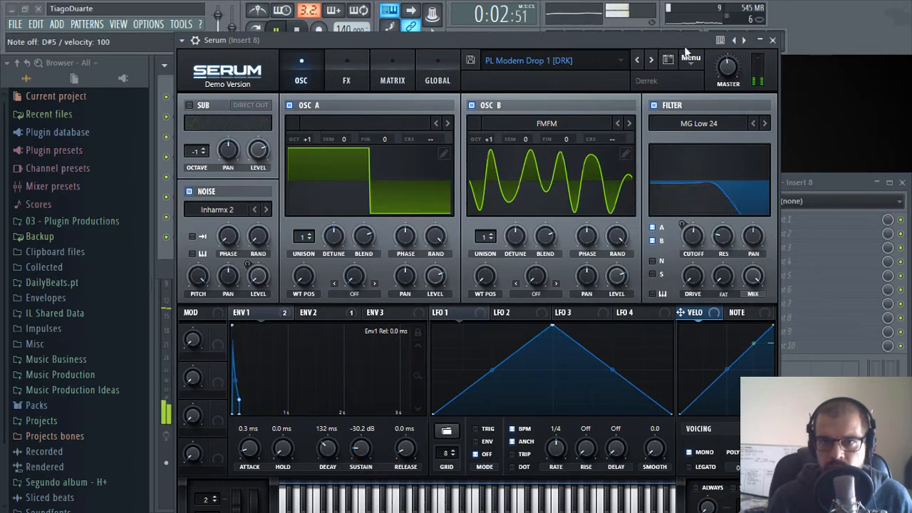
click(773, 40)
Open Serum's piano roll and place one-step notes in bar 1: C5 on step 1 and G5 on step 3
right_click(267, 236)
click(306, 236)
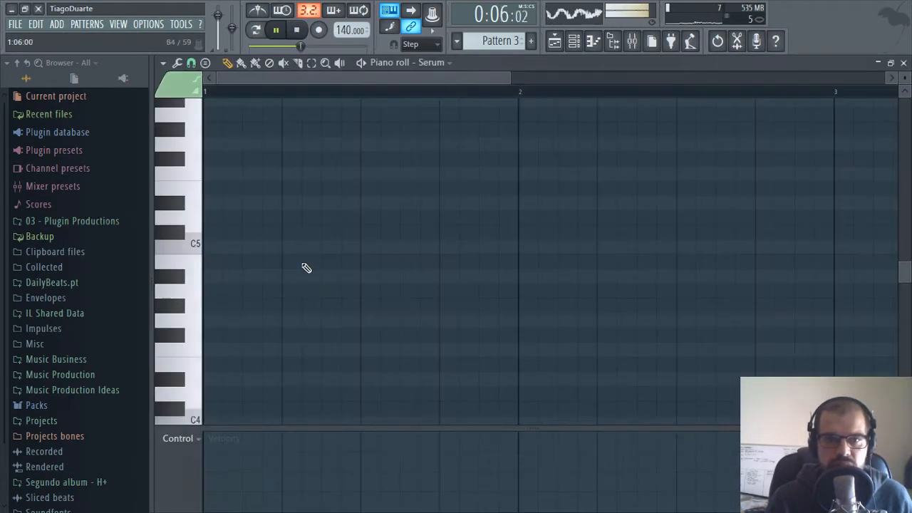
click(207, 246)
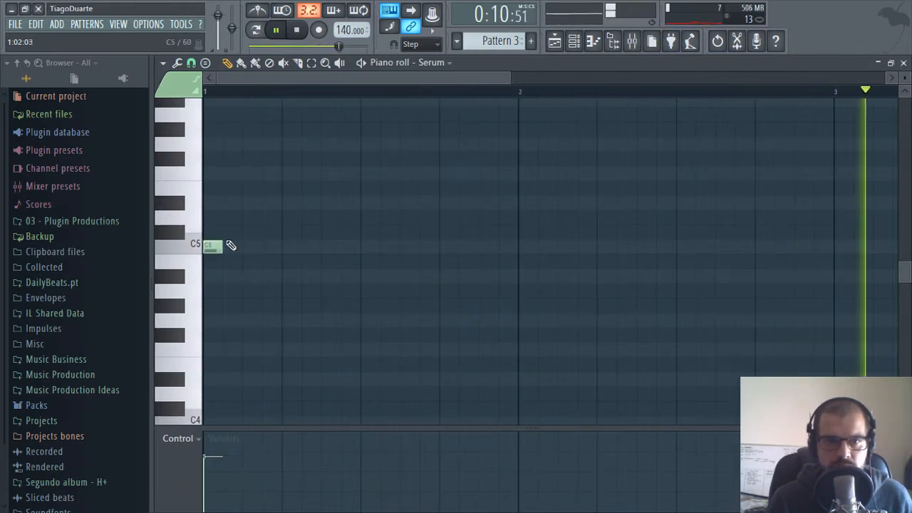
click(226, 176)
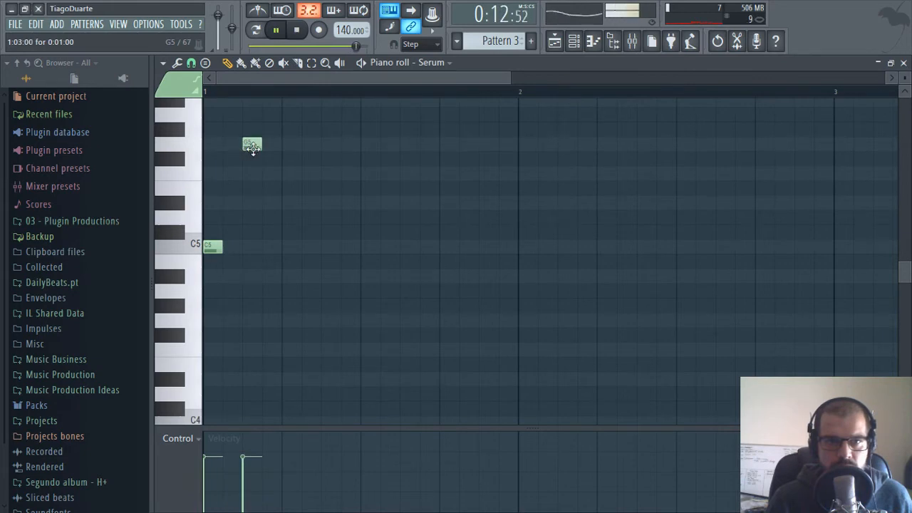
key(space)
Complete bar 1 with one-step notes F5 on step 5, D#5 on step 9, D5 on step 11 and A#4 on step 15
mouse_move(289, 172)
mouse_down()
mouse_move(290, 188)
mouse_move(290, 169)
mouse_up()
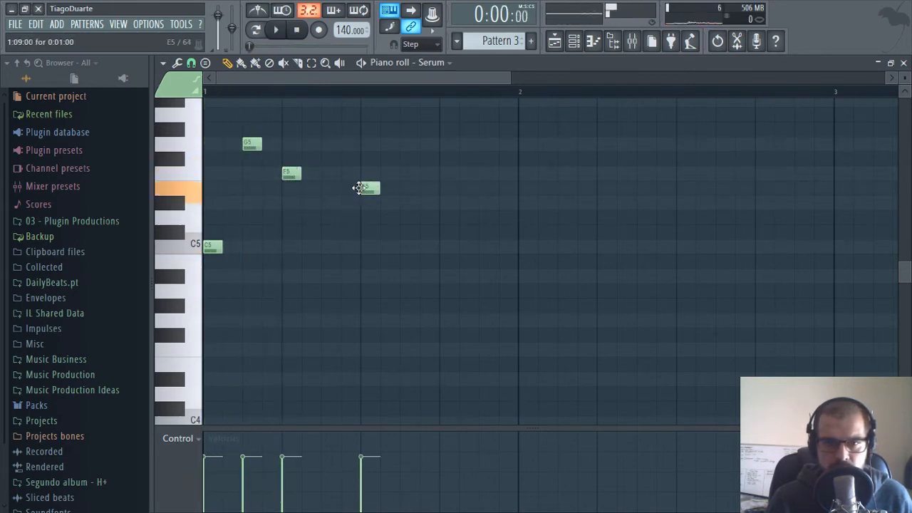
click(362, 203)
click(400, 217)
key(space)
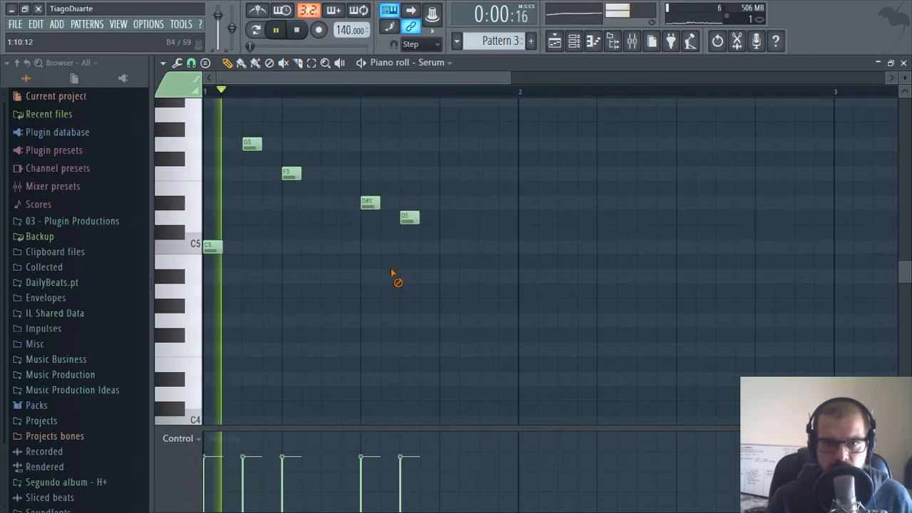
click(484, 247)
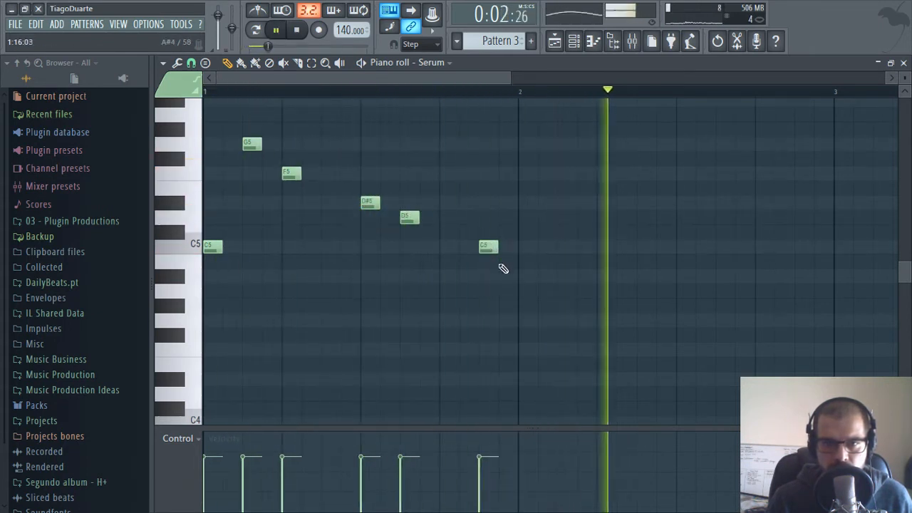
Select all the notes of the bar 1 melody and copy them into bar 2
drag(488, 247, 200, 135)
scroll(383, 262, down, 3)
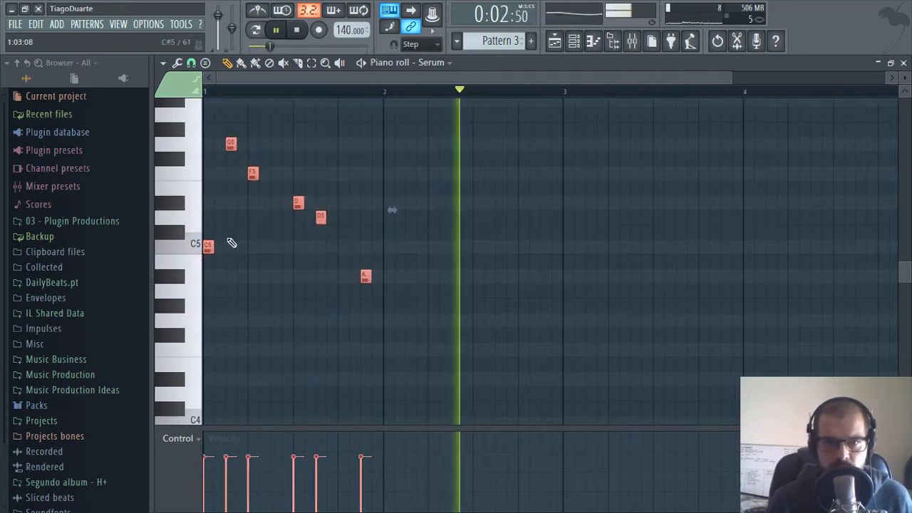
drag(207, 246, 390, 246)
Delete the copied G5 and F5 notes from bar 2 and raise that bar's last note to F5
click(422, 189)
right_click(412, 145)
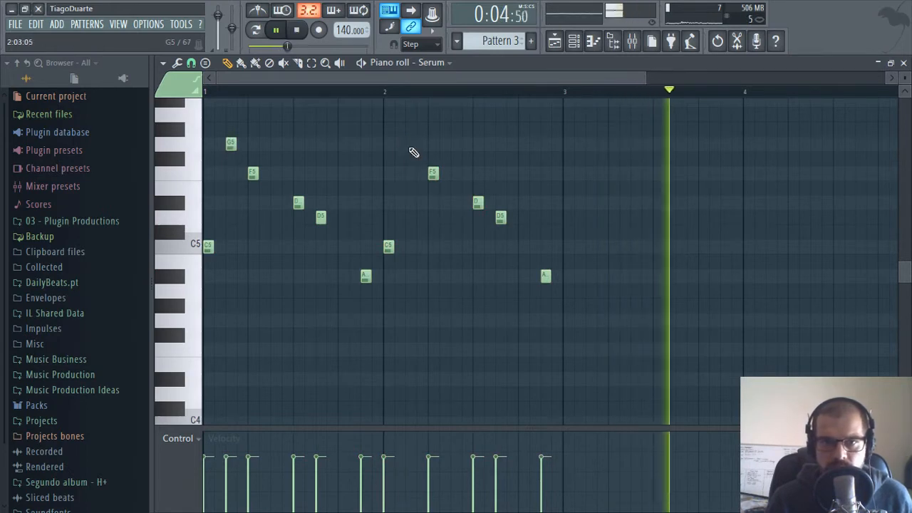
right_click(434, 175)
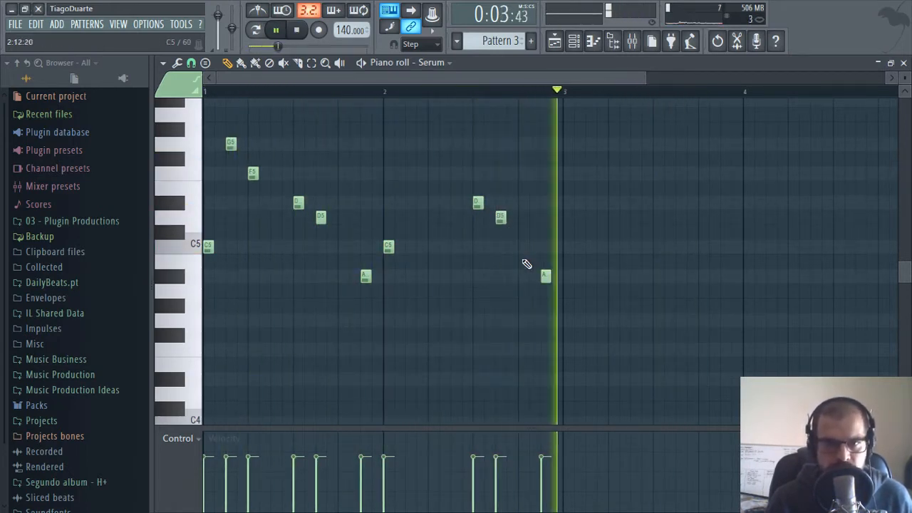
key(space)
drag(545, 231, 543, 168)
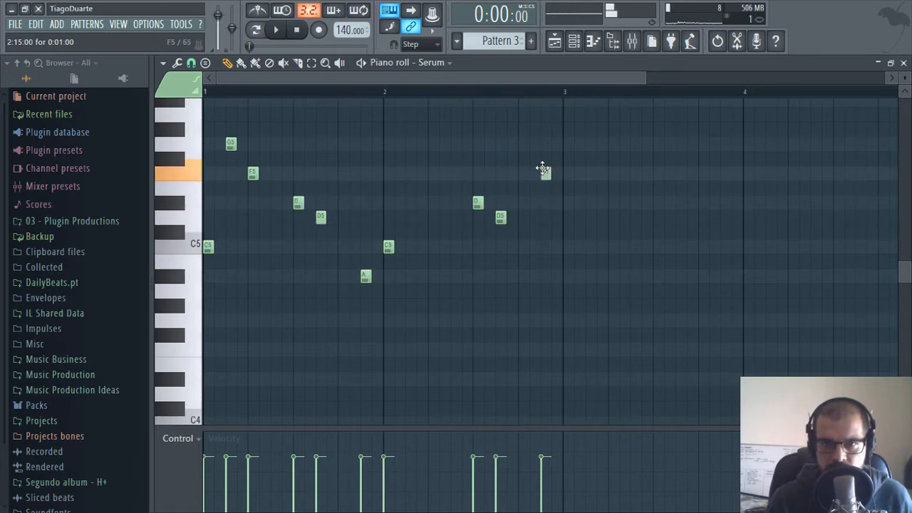
Copy the two-bar Serum melody into bars 3 and 4, deselect the notes and play the pattern back
mouse_move(610, 130)
mouse_down()
mouse_move(226, 309)
mouse_move(207, 273)
mouse_move(585, 249)
mouse_move(568, 250)
mouse_up()
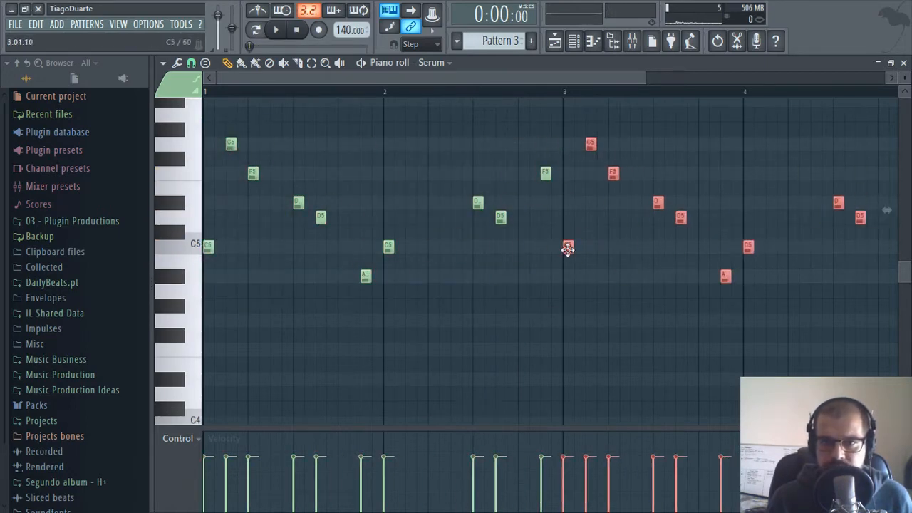
ctrl+click(574, 290)
key(space)
mouse_move(504, 310)
mouse_down()
mouse_move(359, 302)
mouse_move(497, 320)
mouse_move(420, 321)
mouse_up()
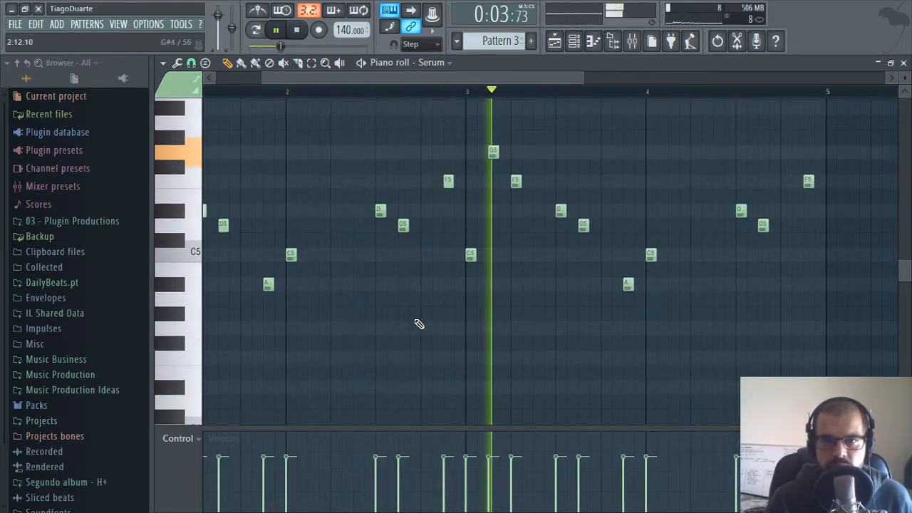
drag(532, 336, 395, 344)
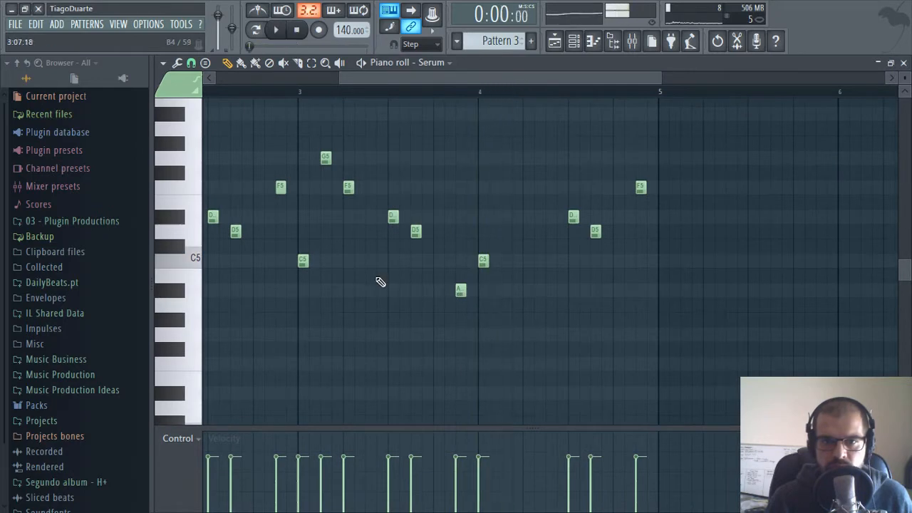
Delete all the copied notes from bar 3 and the C5 note that opens bar 4 of the Serum melody
drag(379, 281, 642, 305)
right_click(591, 180)
right_click(614, 208)
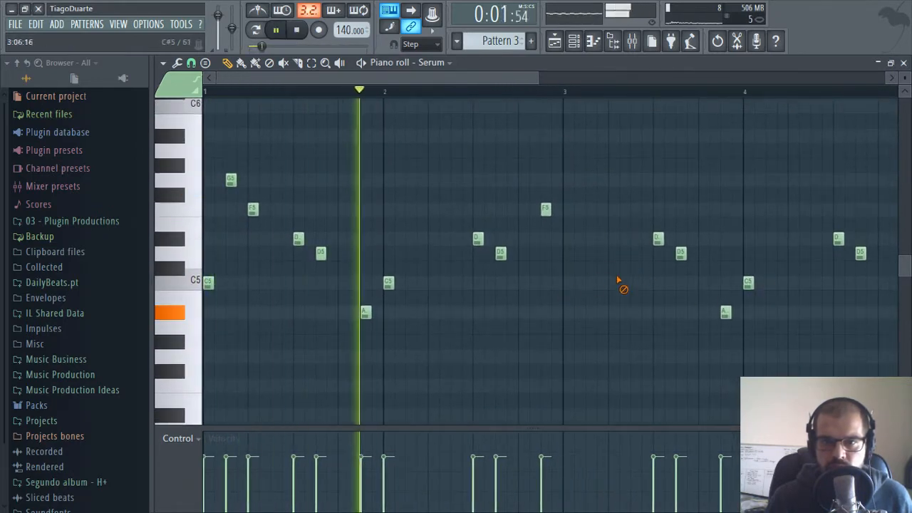
right_click(569, 283)
right_click(658, 238)
right_click(681, 254)
right_click(749, 283)
right_click(726, 312)
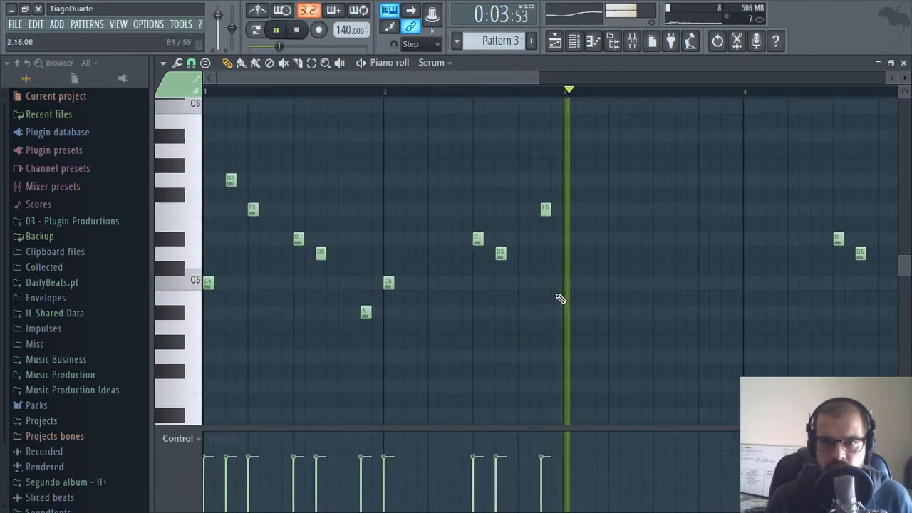
Place G5 on step 1 and D#5 on step 3 of bar 3 and play the pattern back
key(space)
drag(573, 234, 502, 241)
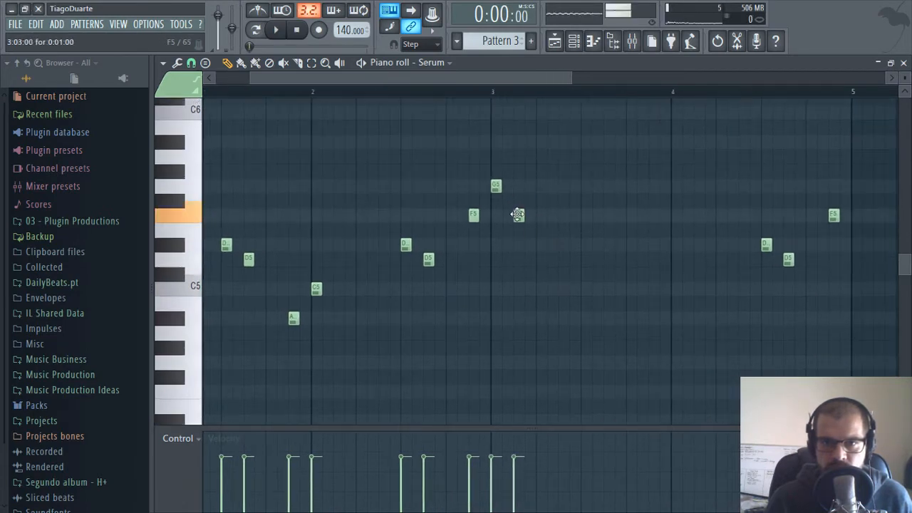
drag(518, 215, 519, 247)
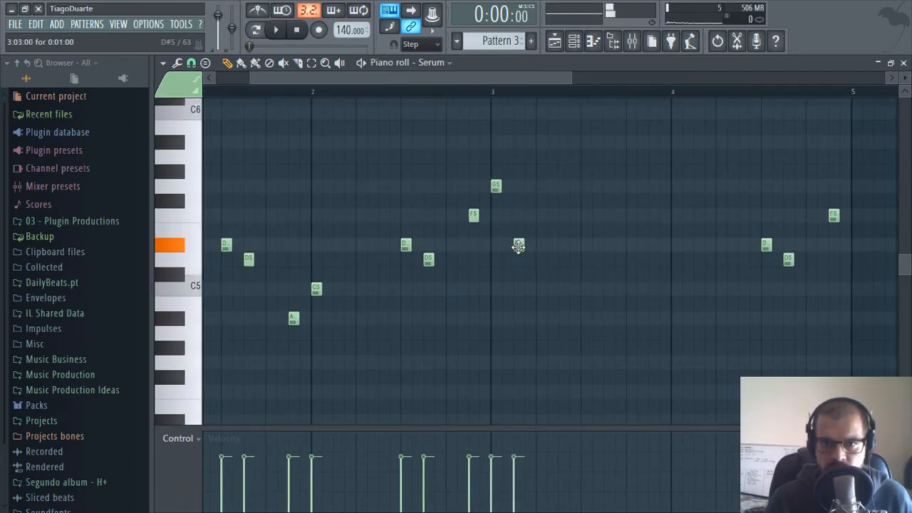
key(space)
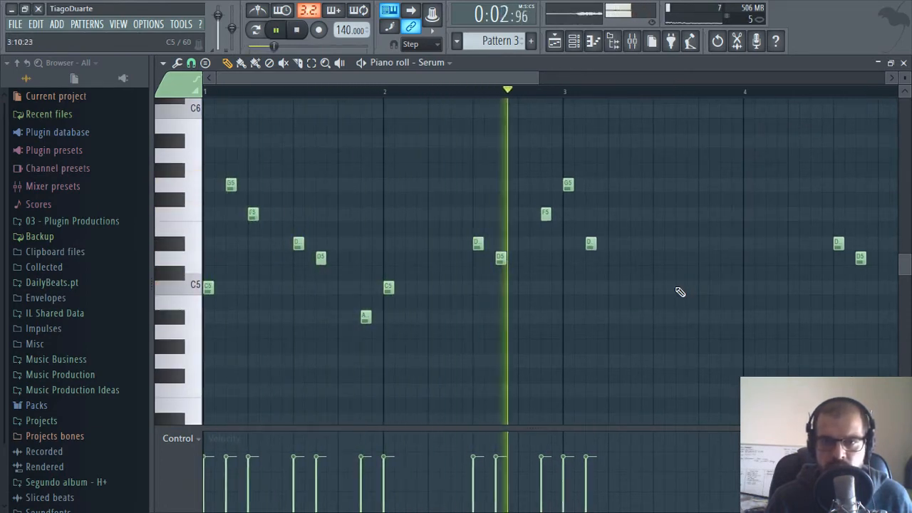
key(space)
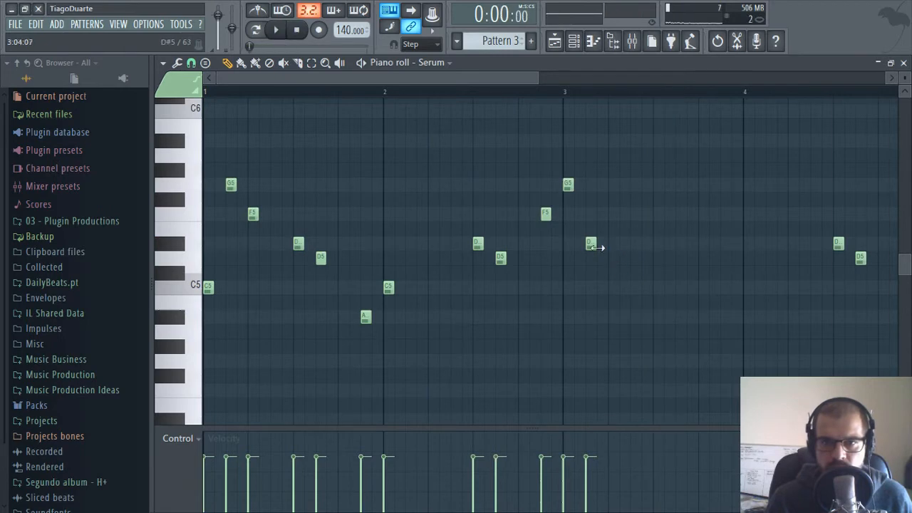
Rework bar 3 as one-step notes C5, G5, F5, D#5, F5 and G5 on steps 1, 3, 5, 9, 11 and 15
drag(569, 184, 566, 273)
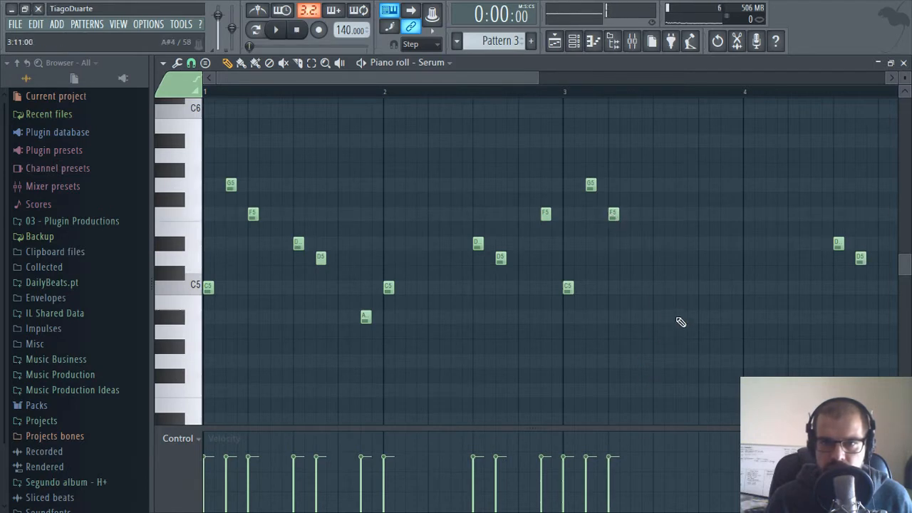
drag(676, 318, 618, 304)
key(space)
click(598, 230)
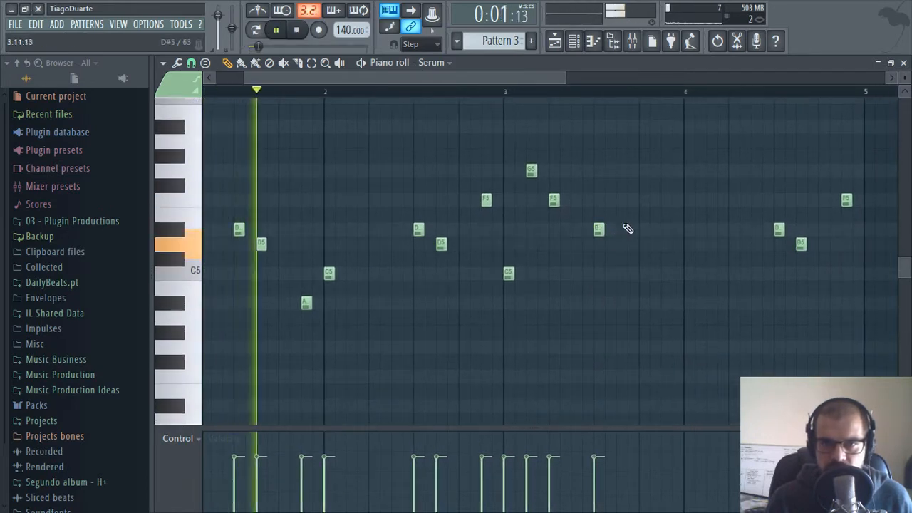
click(622, 200)
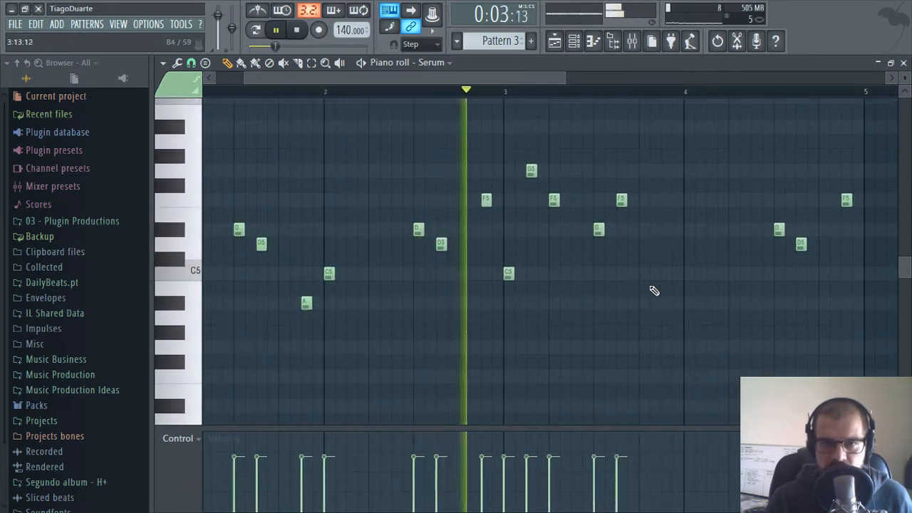
click(665, 172)
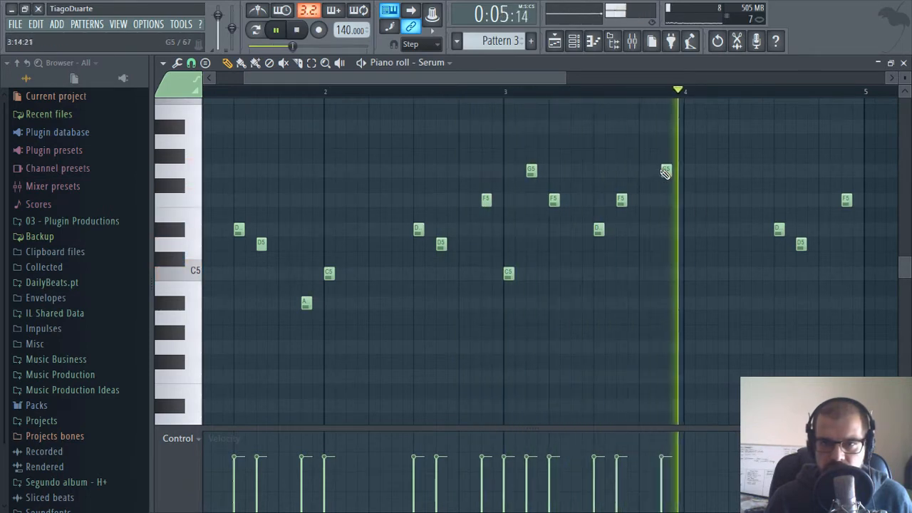
key(space)
Try bar 3's last note at A#5, return it to G5, add F5 on step 1 of bar 4 and start playback
drag(664, 170, 666, 139)
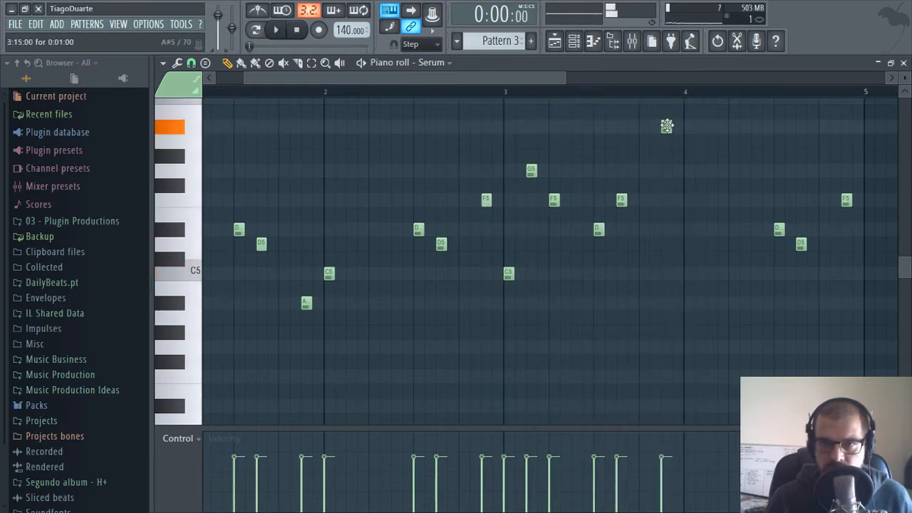
drag(672, 170, 683, 199)
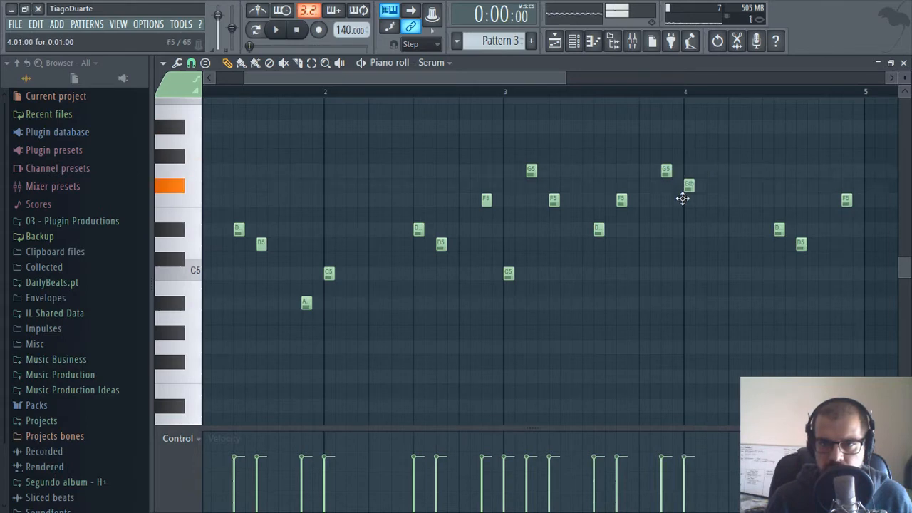
scroll(688, 220, right, 3)
key(space)
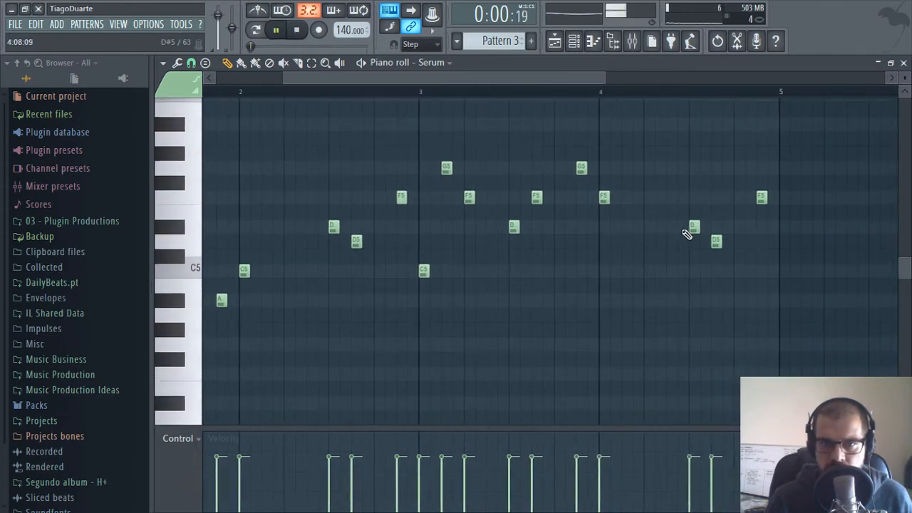
Replace the old notes after bar 4's opening F5 with A#5, G5, F5, D#5 and F5 on steps 7, 9, 11, 13 and 15
drag(670, 239, 451, 258)
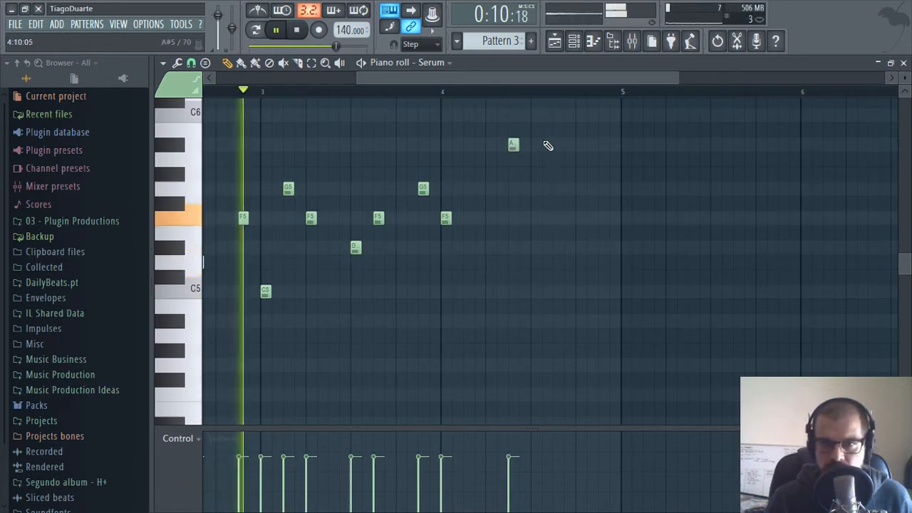
click(536, 188)
click(558, 217)
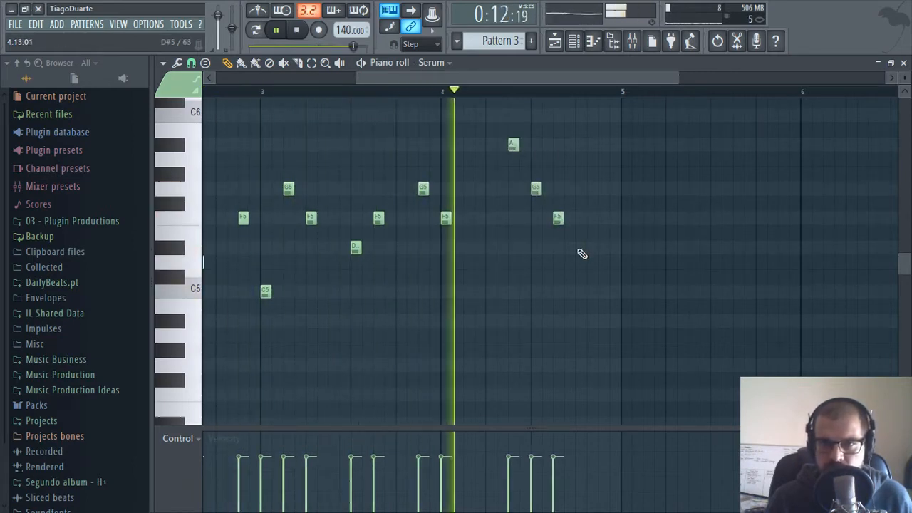
click(581, 247)
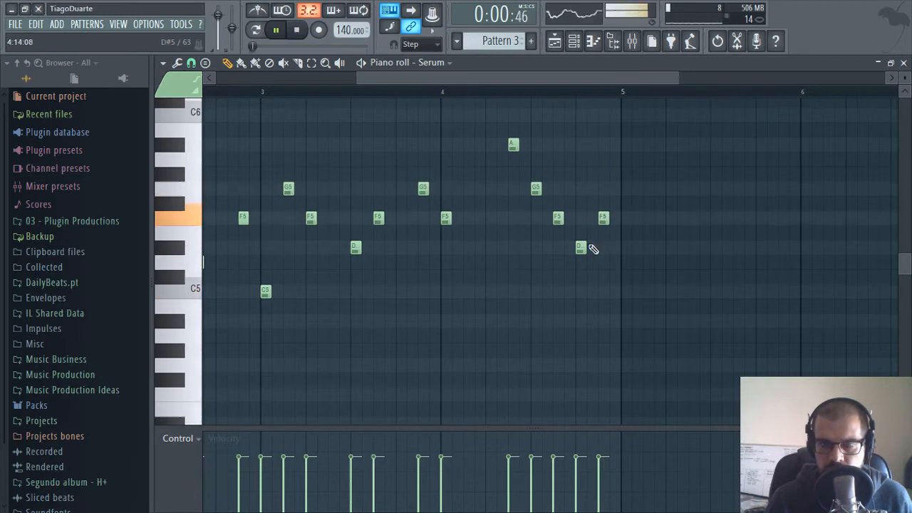
drag(580, 248, 776, 255)
scroll(732, 291, down, 1)
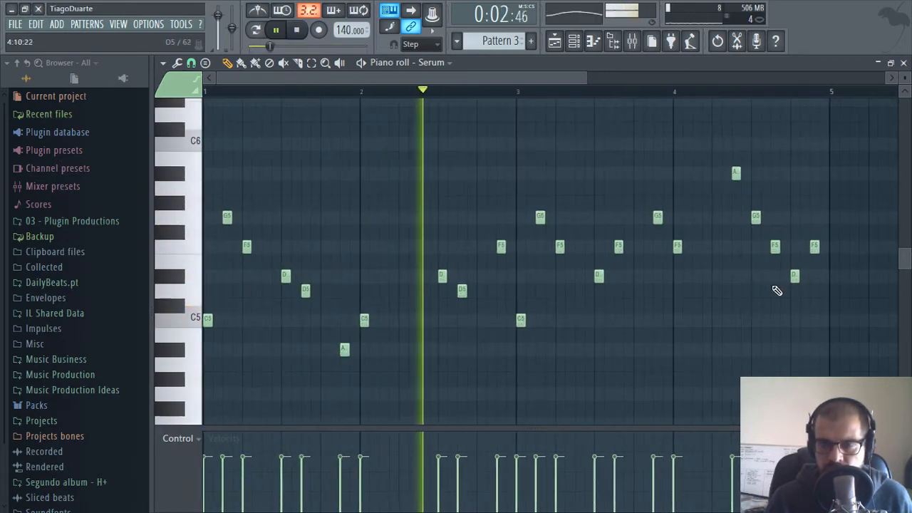
Close the Serum piano roll and rename mixer insert 8 as Pluck
click(904, 62)
click(253, 342)
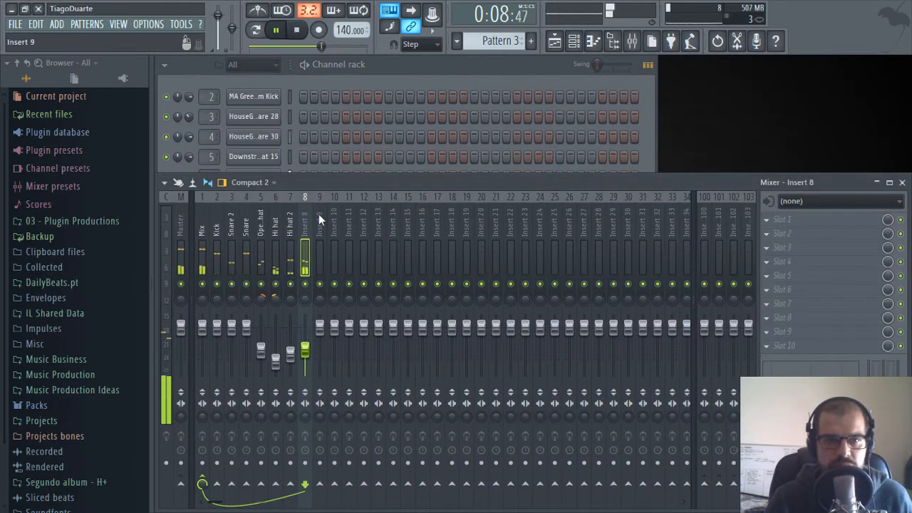
double_click(302, 227)
text(Pluck)
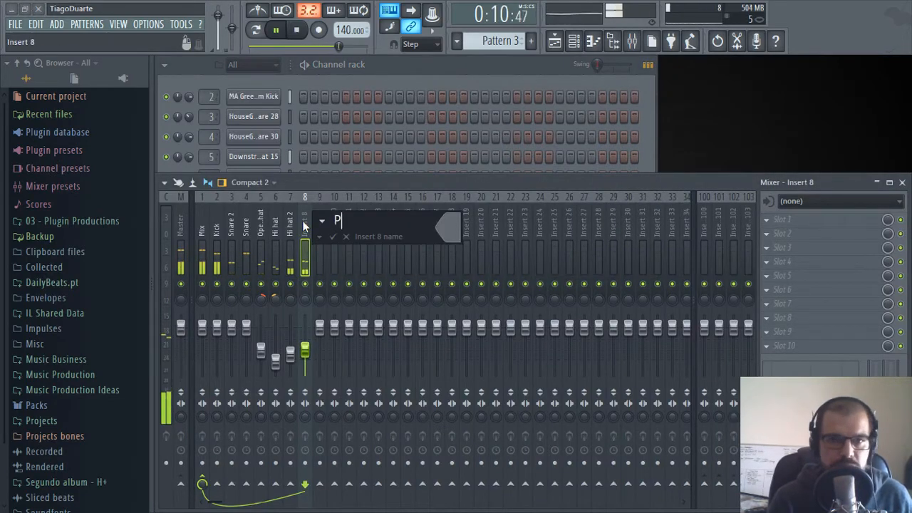
key(Return)
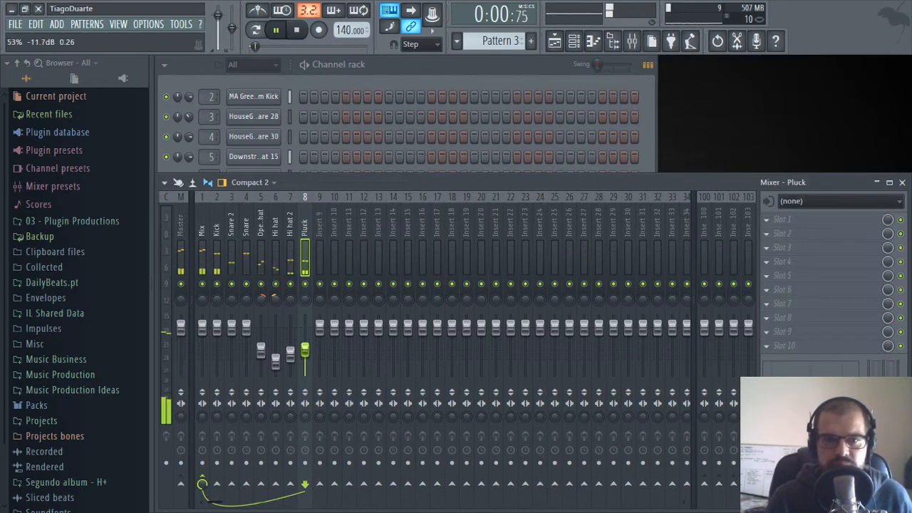
Add a 3x Osc channel to the channel rack and close its plugin window
click(370, 63)
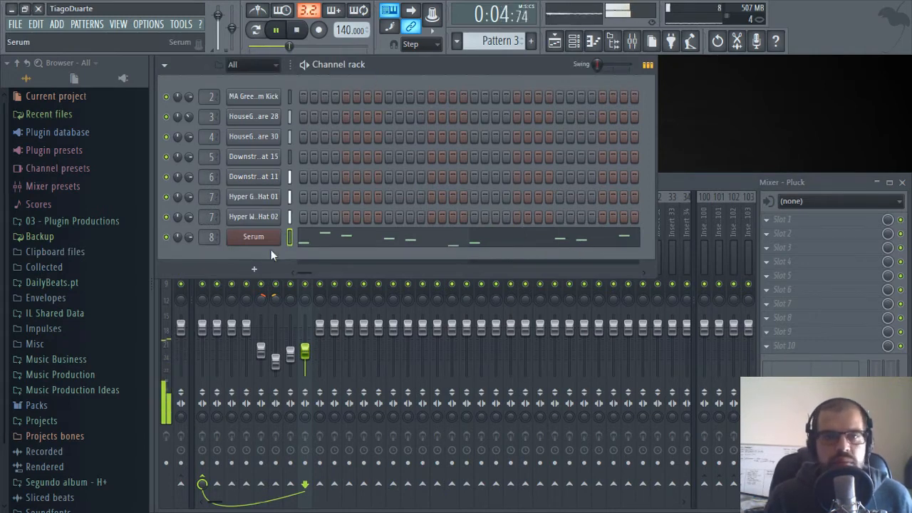
click(254, 267)
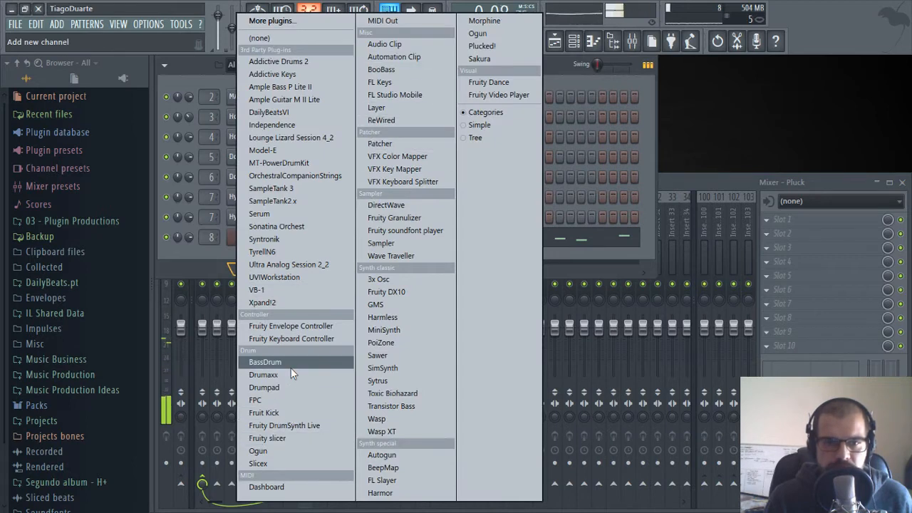
click(384, 283)
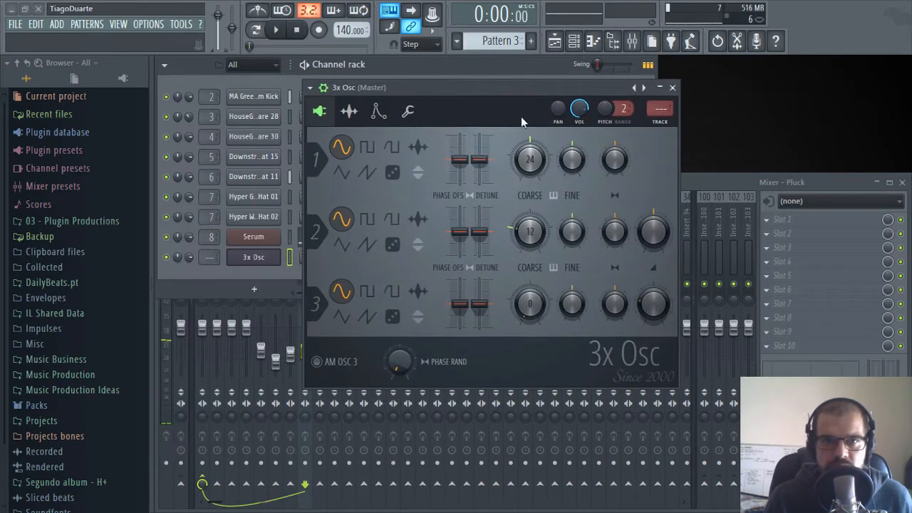
drag(540, 88, 470, 65)
click(648, 191)
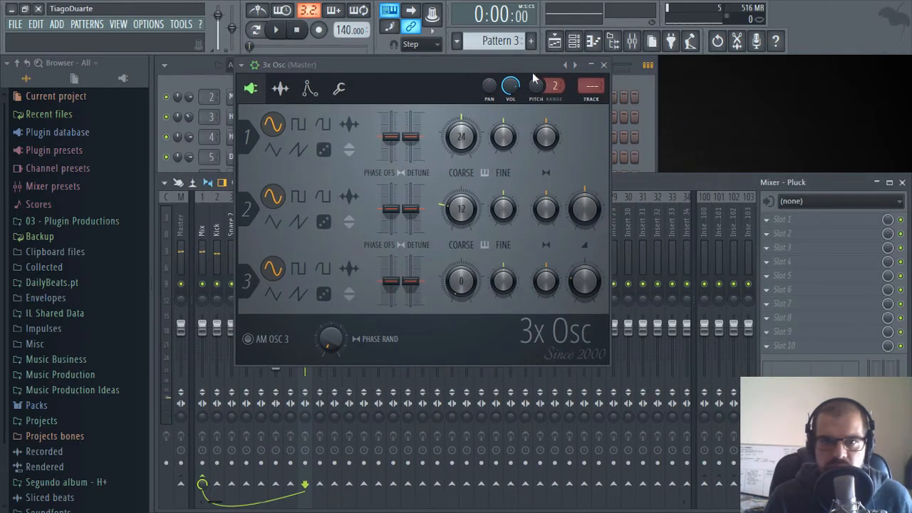
click(256, 65)
click(604, 65)
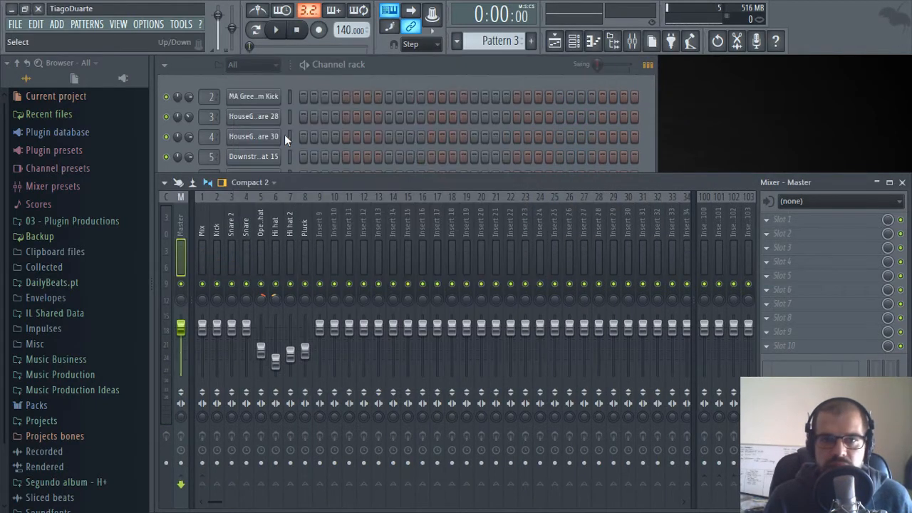
Route the 3x Osc channel to mixer track 8 and return to the Pluck track in the mixer
click(407, 74)
drag(213, 260, 214, 257)
click(737, 182)
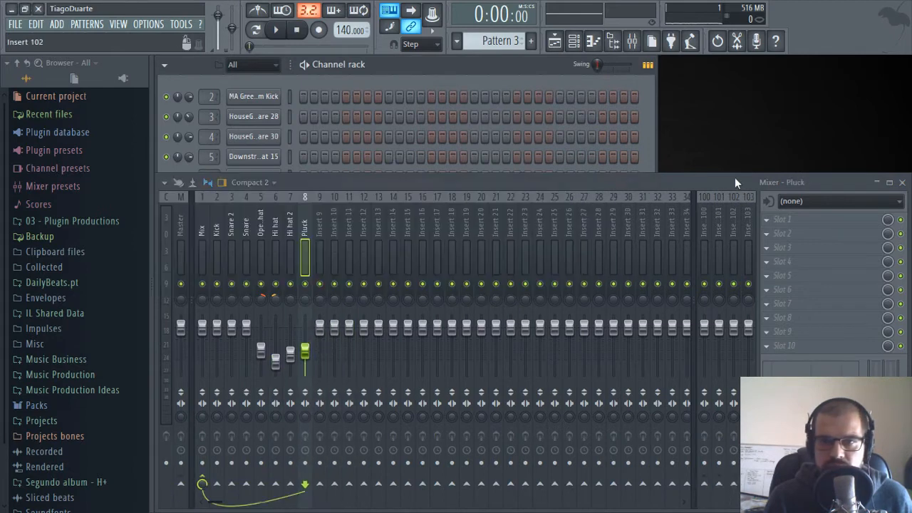
Load Edison into the first effect slot of the Pluck mixer track
click(794, 220)
mouse_move(784, 234)
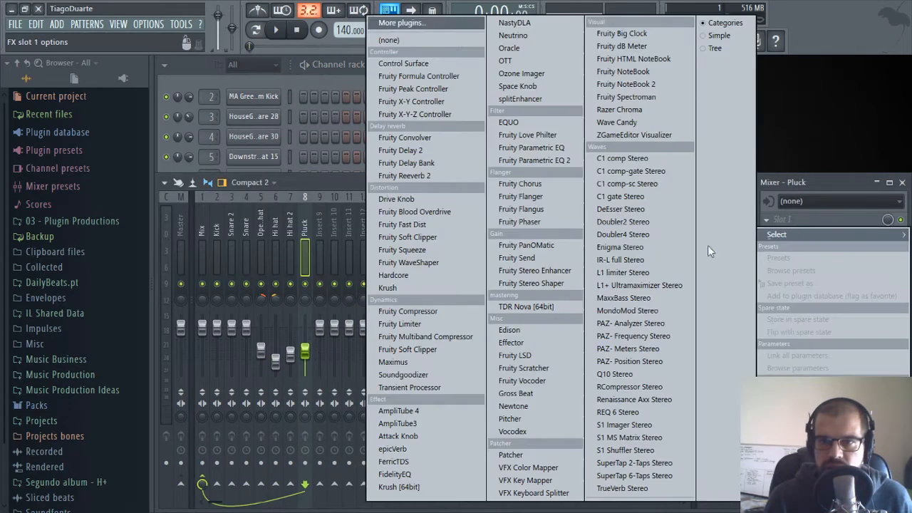
click(516, 329)
click(640, 187)
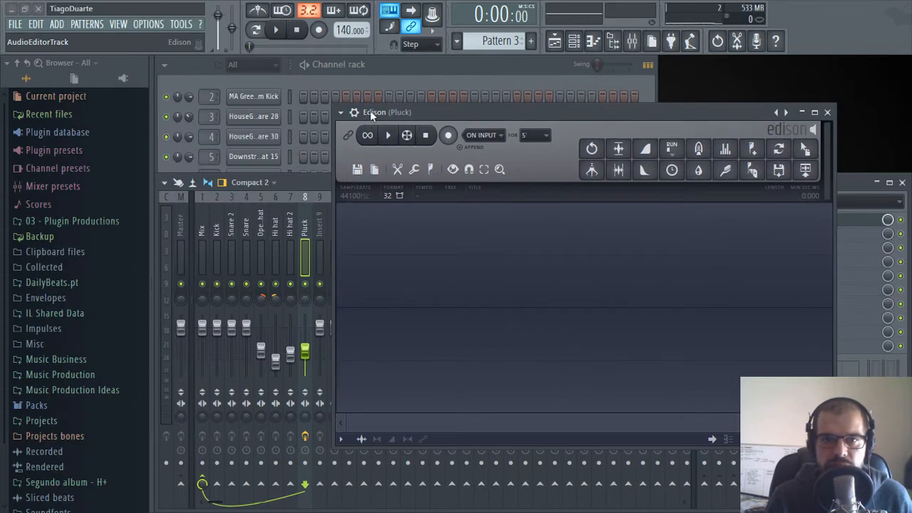
Reopen the 3x Osc, set the coarse pitch of oscillators 1 and 2 to 0 and play a test note
click(343, 86)
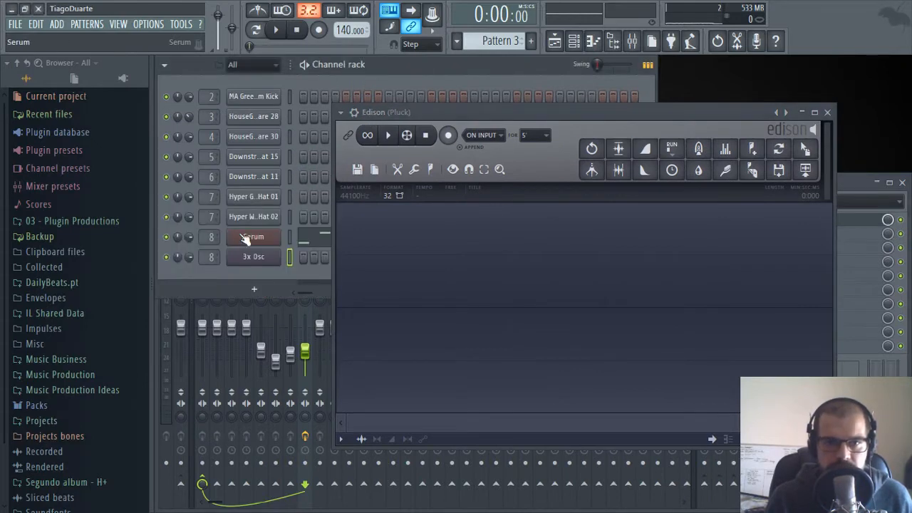
click(246, 238)
drag(356, 65, 315, 122)
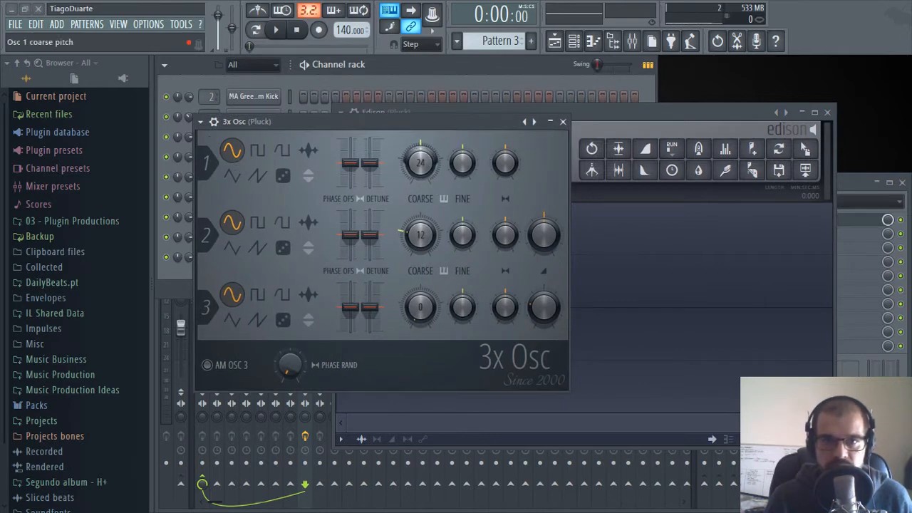
drag(425, 166, 430, 182)
drag(427, 236, 431, 255)
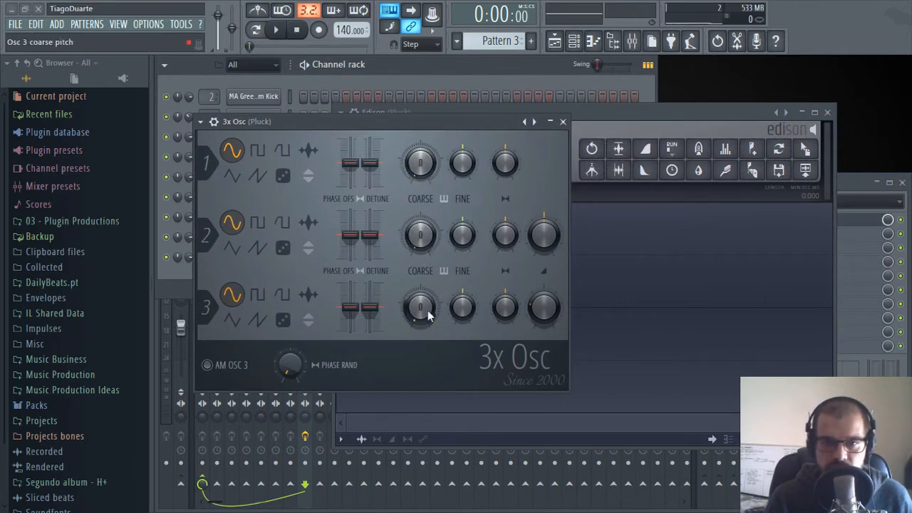
key(z)
click(215, 123)
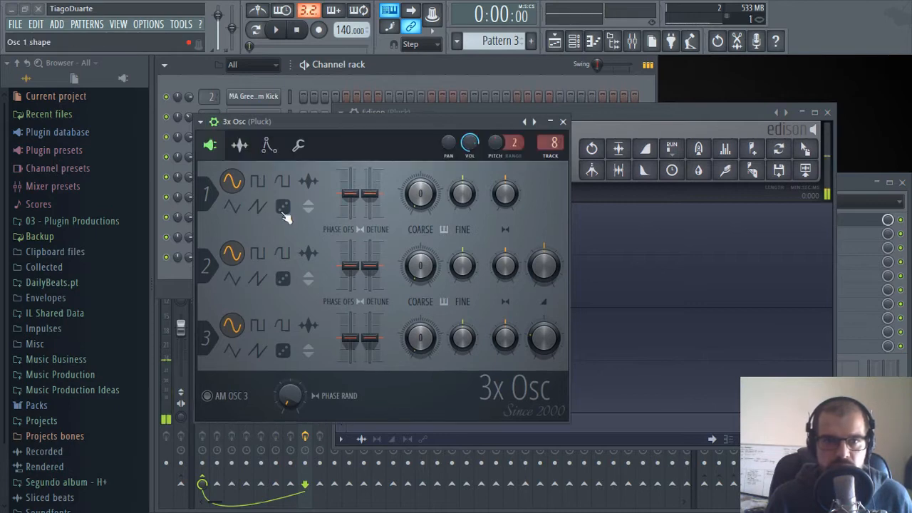
click(269, 146)
key(q)
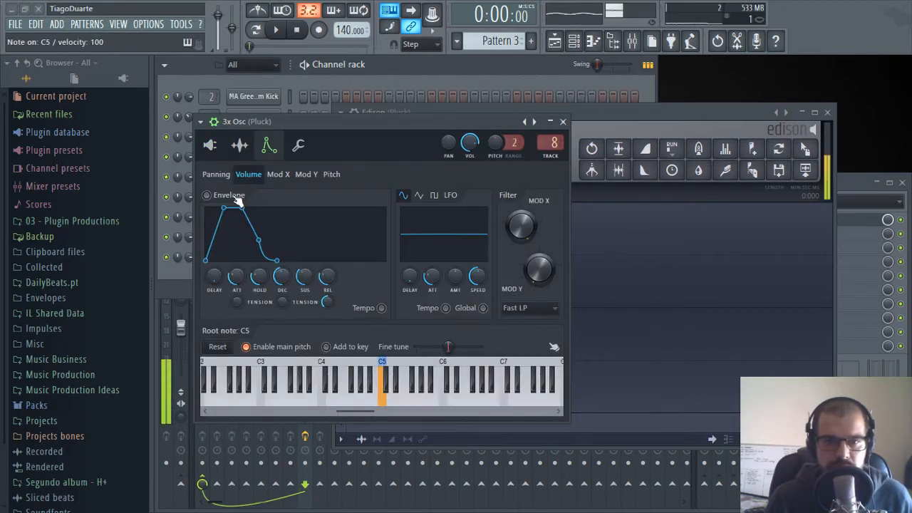
click(235, 198)
key(z)
key(z)
key(z)
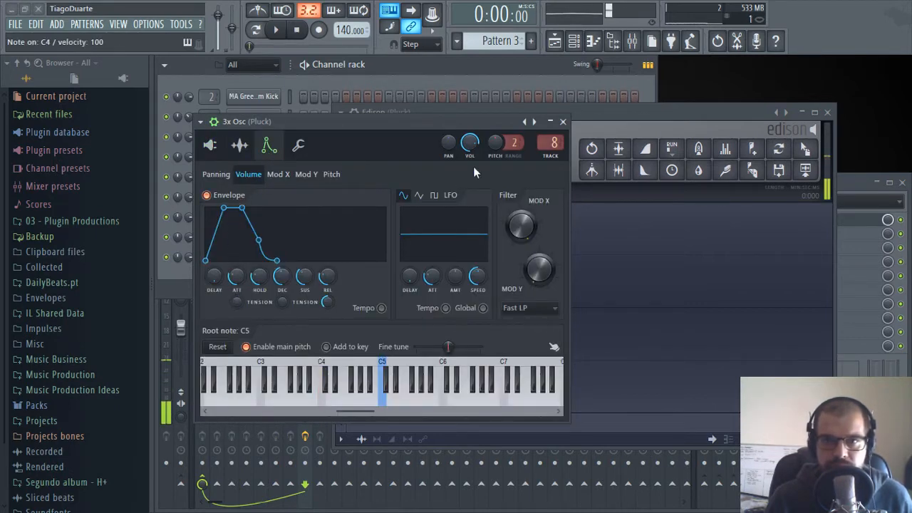
drag(394, 120, 620, 105)
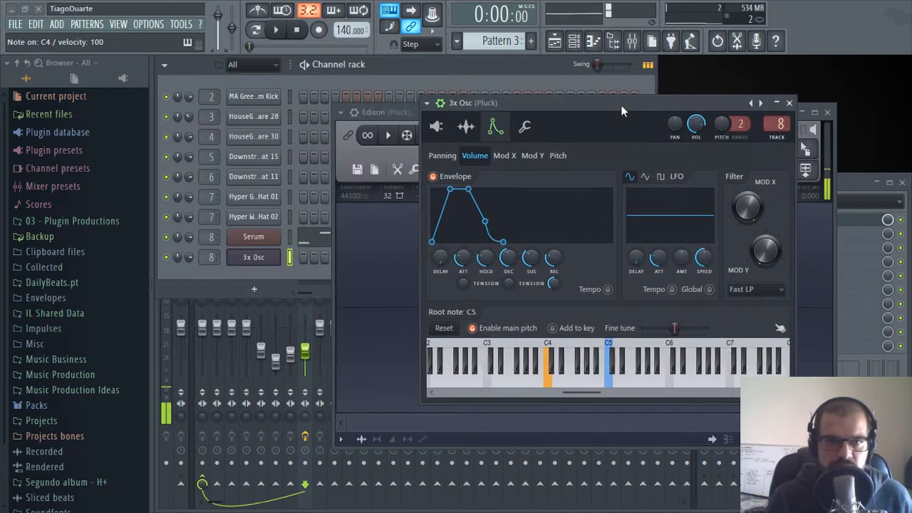
Route the 3x Osc channel to mixer track 9 and remove Edison from the Pluck mixer track
scroll(211, 258, up, 1)
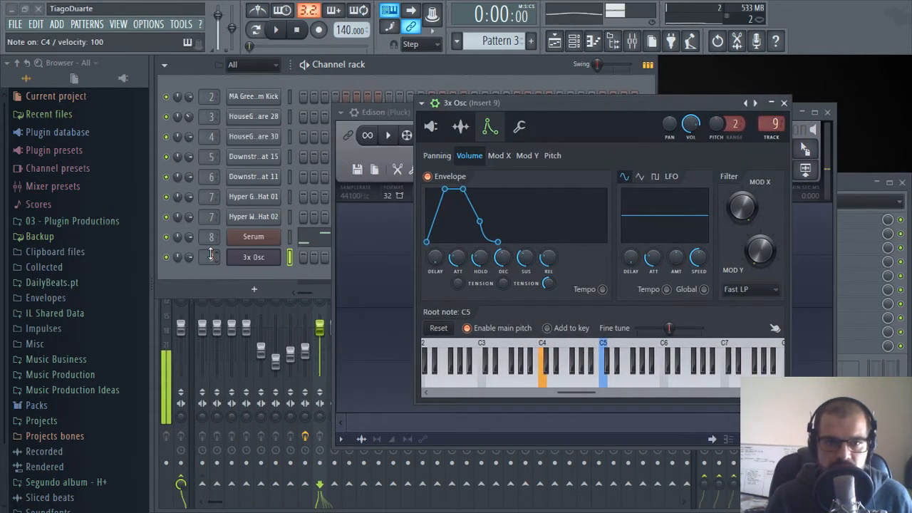
click(784, 103)
click(827, 112)
click(595, 256)
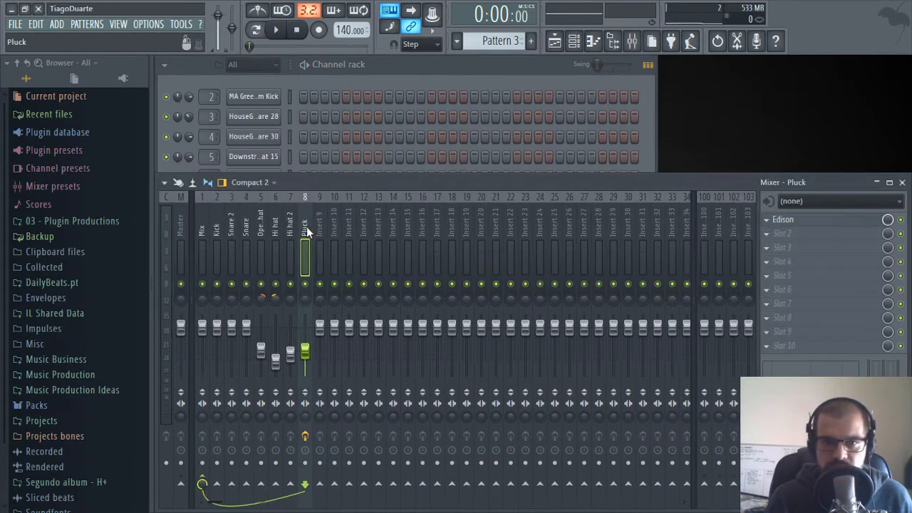
click(766, 223)
mouse_move(780, 219)
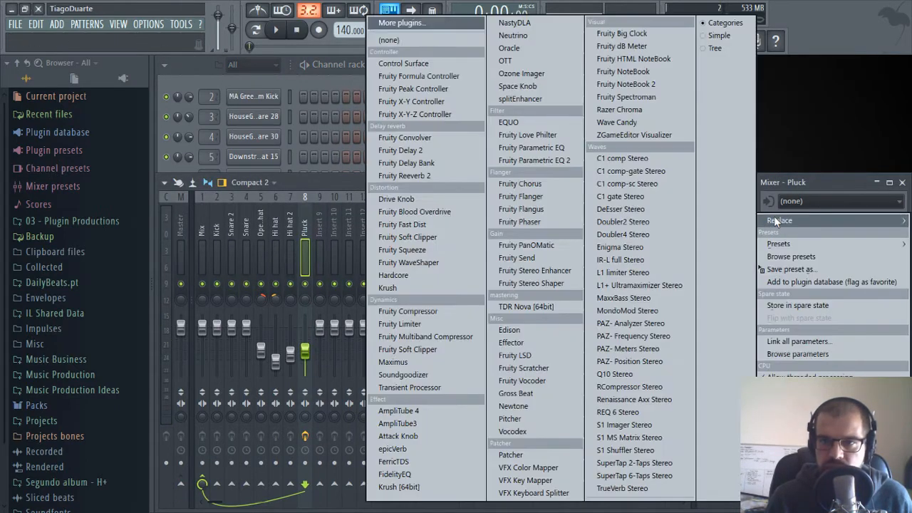
click(435, 38)
Load Edison on mixer track Insert 9 and move its window clear of the channel rack
click(334, 226)
click(319, 237)
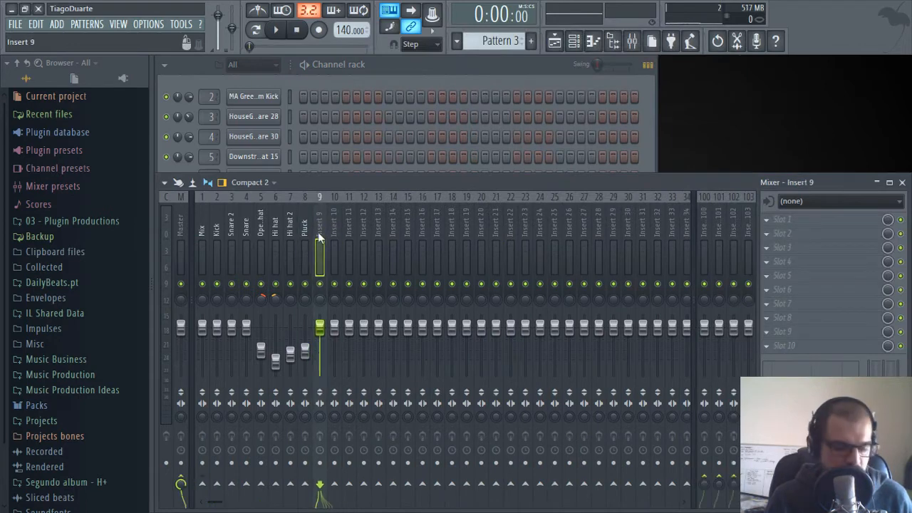
key(ctrl+e)
drag(436, 139, 744, 113)
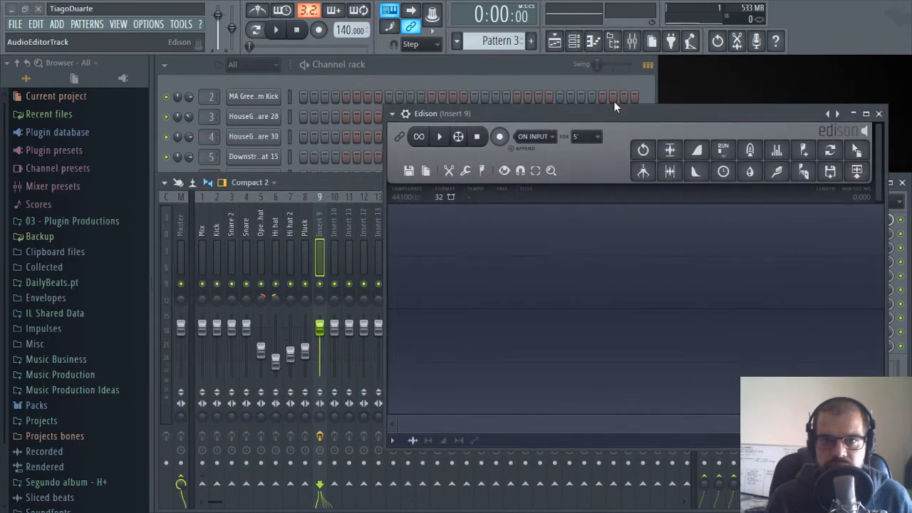
Reopen the 3x Osc, reduce its volume envelope's attack and hold to zero and audition the sound with test notes
click(257, 257)
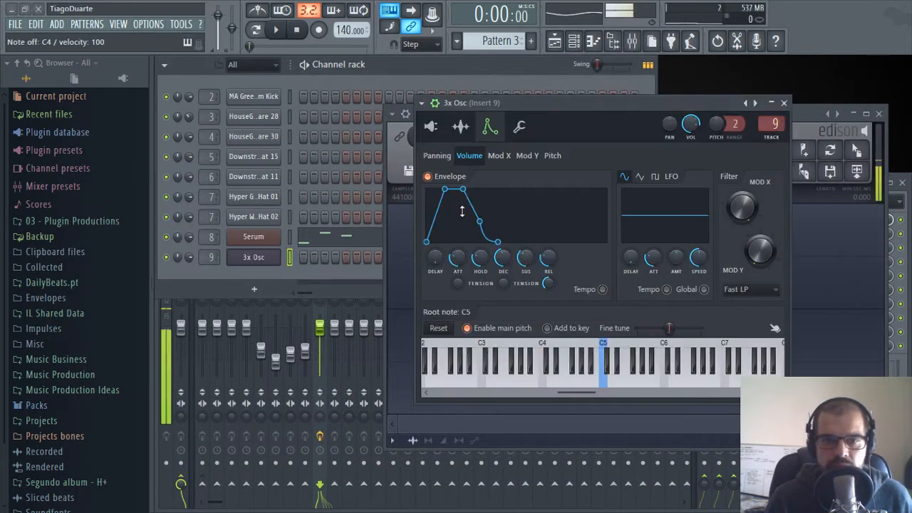
key(z)
drag(464, 259, 481, 292)
key(q)
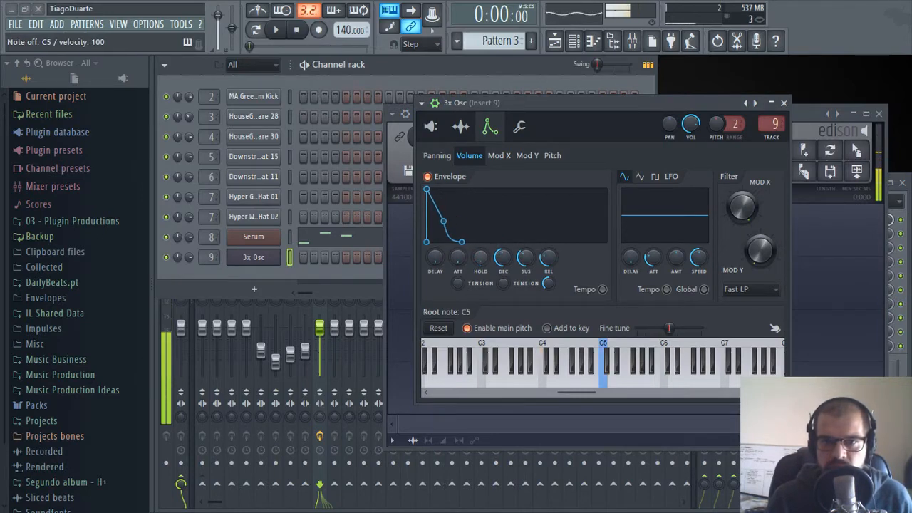
key(z)
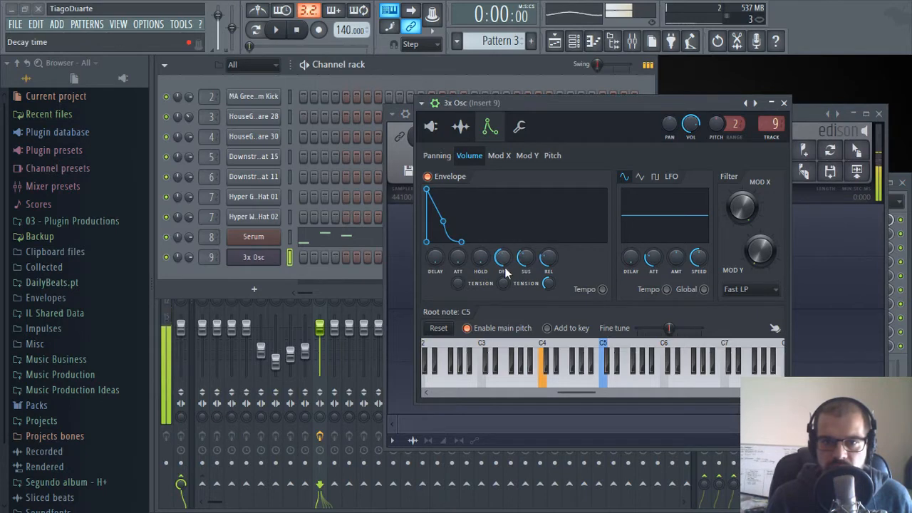
key(z)
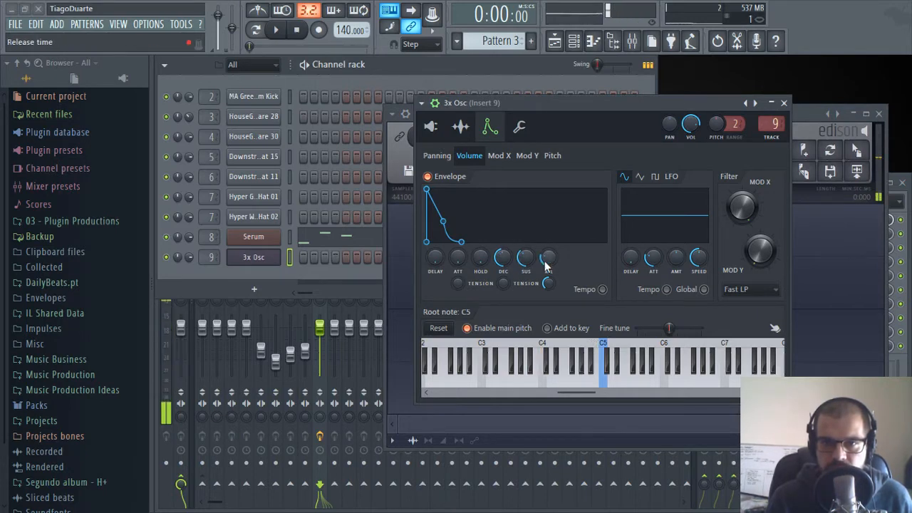
Lengthen the volume envelope's release, raise its sustain level and audition the result with repeated test notes
drag(545, 262, 545, 253)
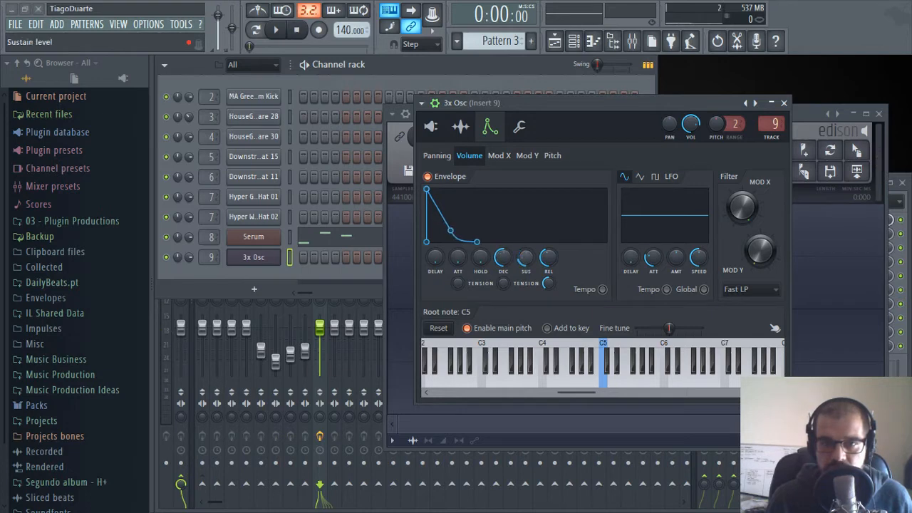
key(z)
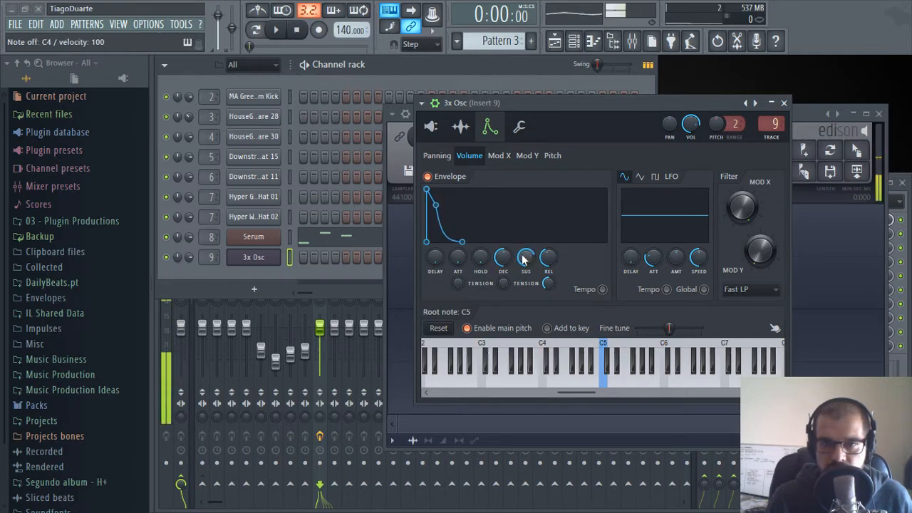
key(z)
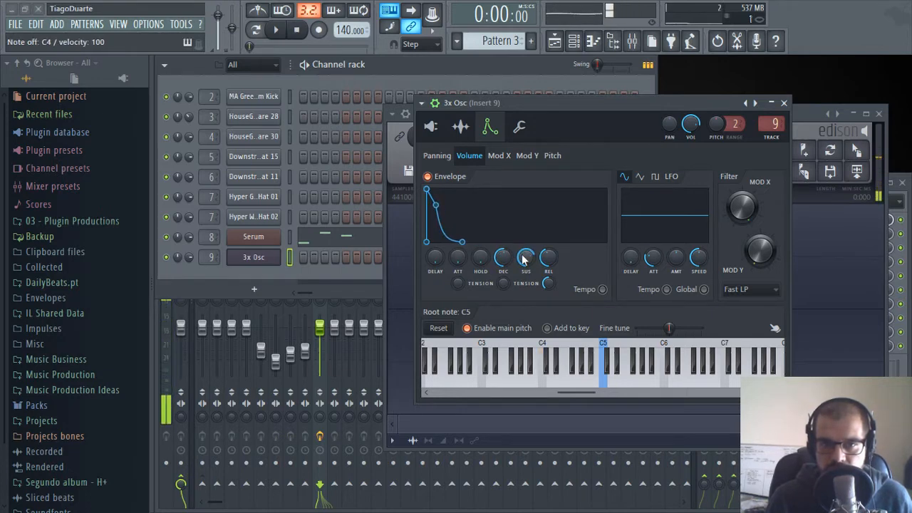
key(z)
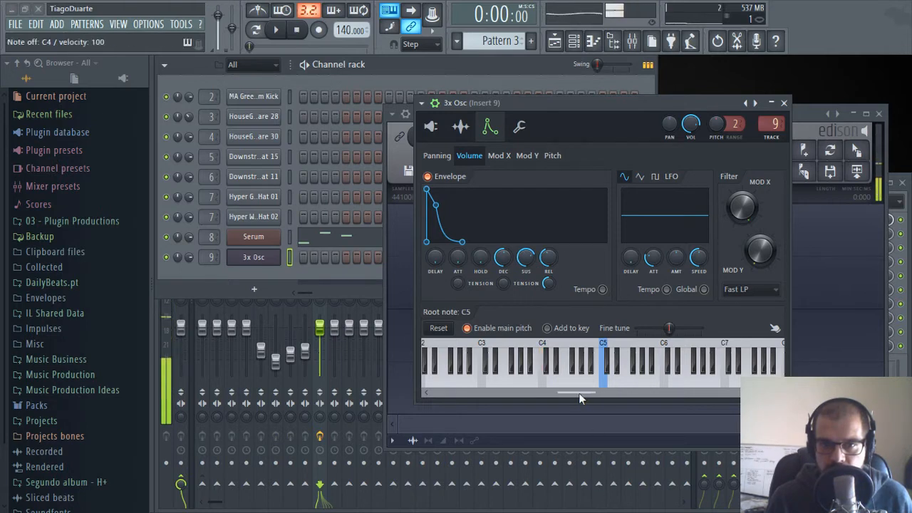
key(z)
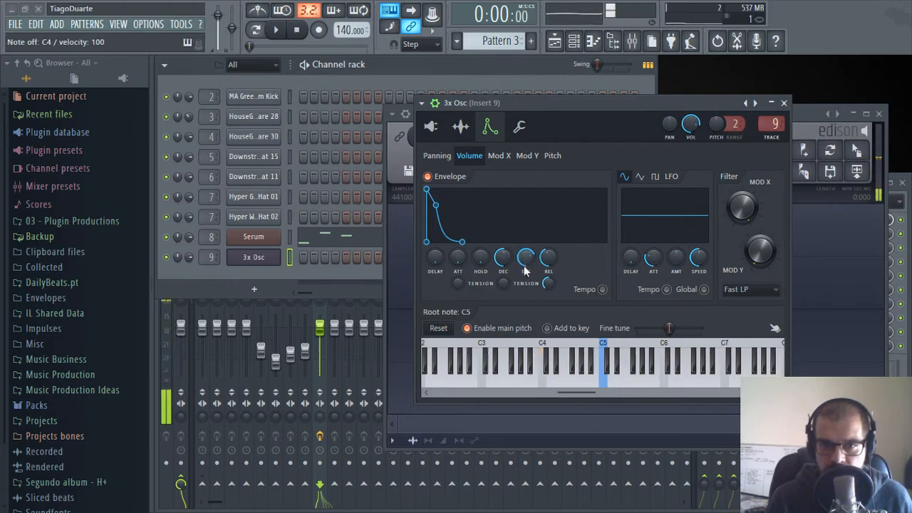
key(z)
key(z)
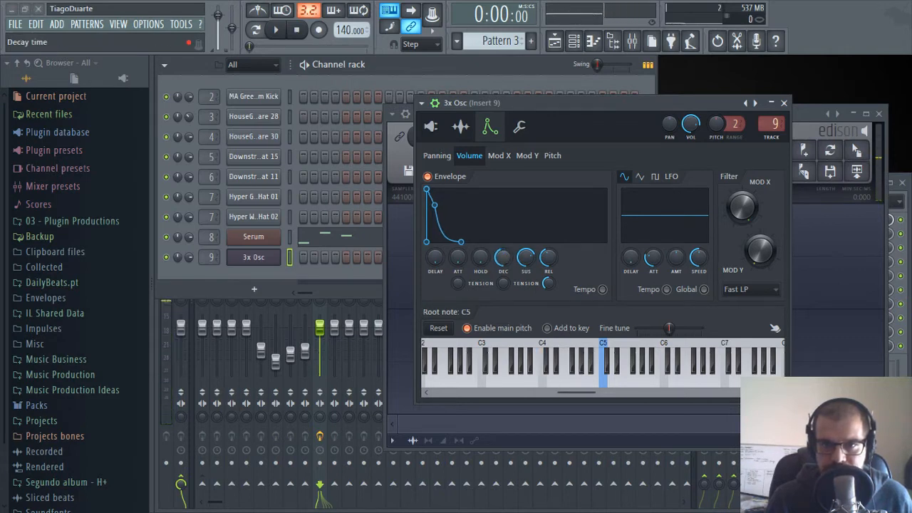
Reduce the volume envelope's decay to zero, try different sustain levels and play test notes
drag(502, 257, 503, 269)
key(z)
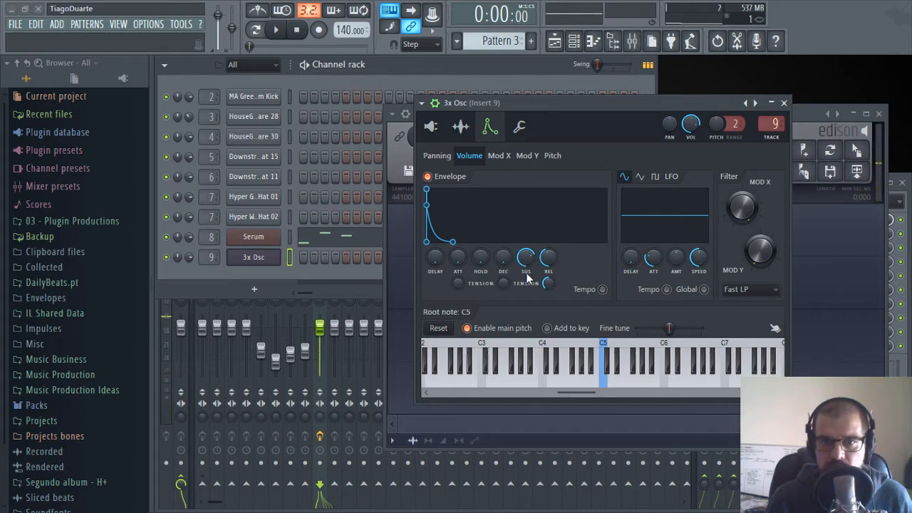
drag(526, 258, 525, 269)
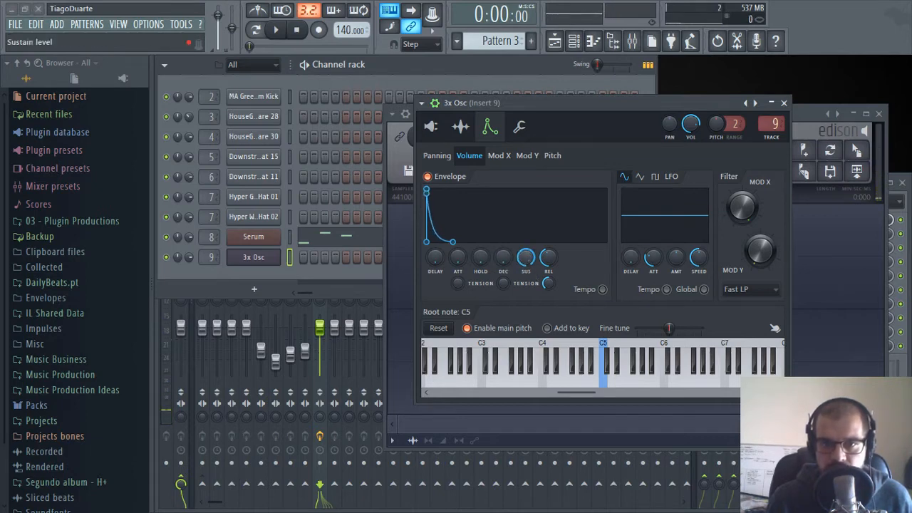
key(z)
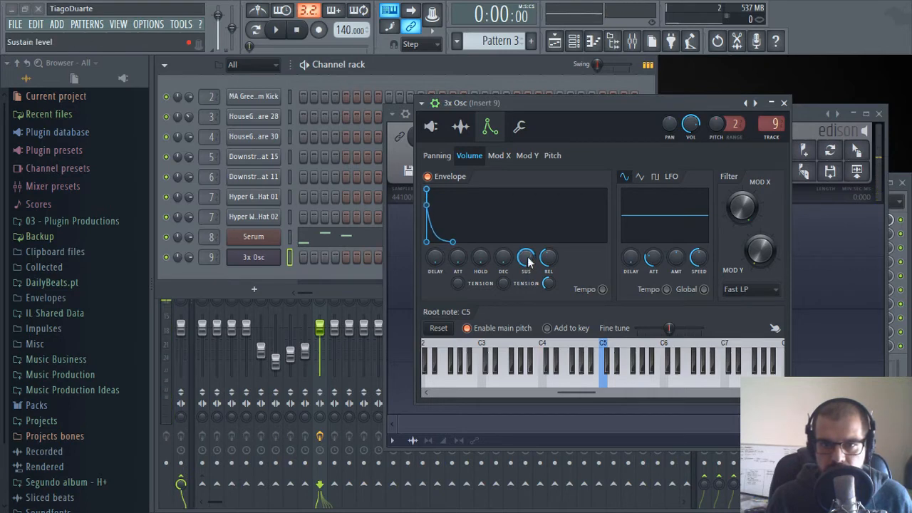
key(z)
key(z)
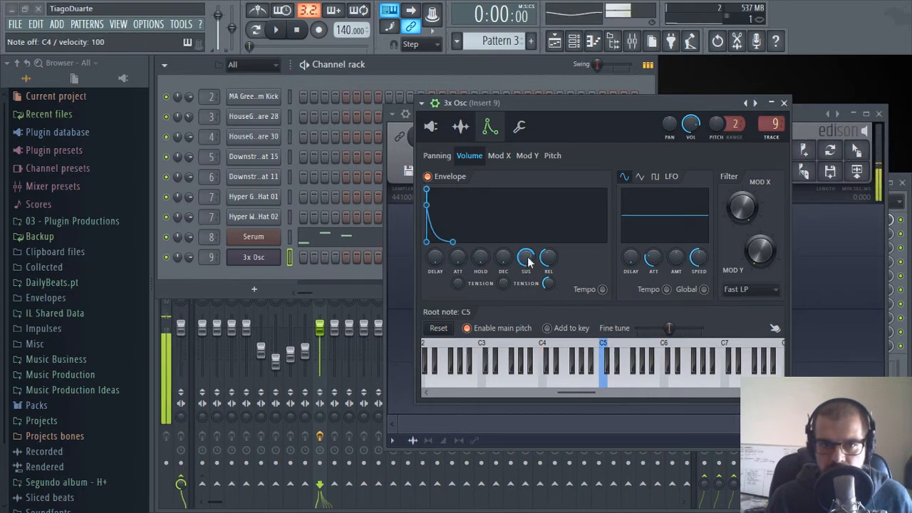
key(z)
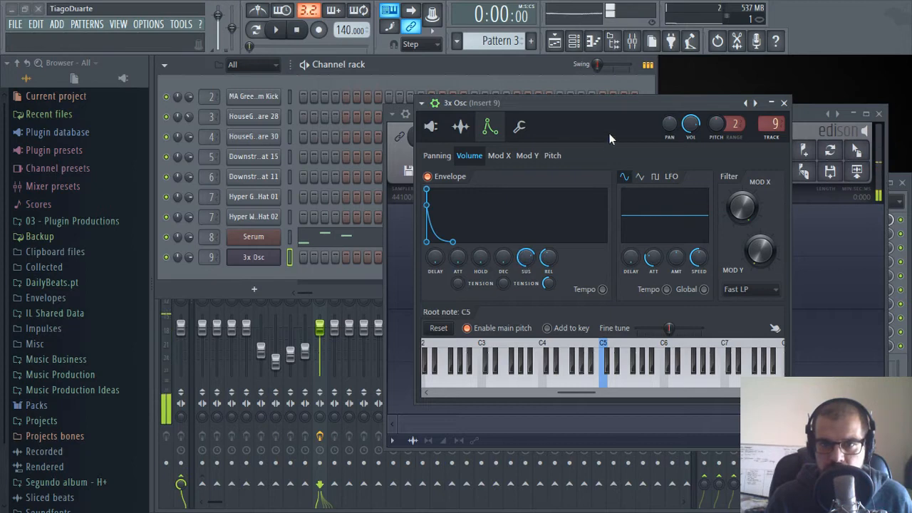
Move the 3x Osc window off Edison, show its oscillator settings and lower oscillator 2's coarse pitch by 12 semitones, playing test notes
drag(609, 133, 254, 79)
click(80, 73)
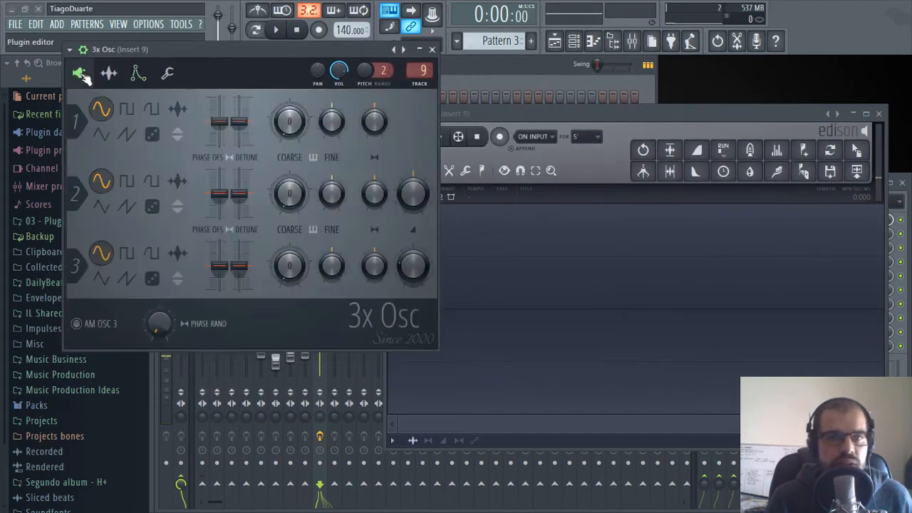
key(z)
drag(289, 194, 289, 214)
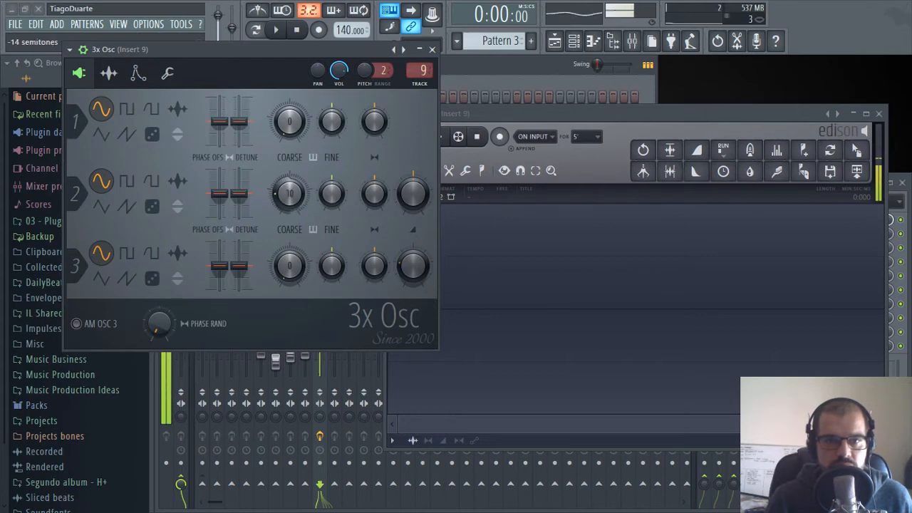
key(z)
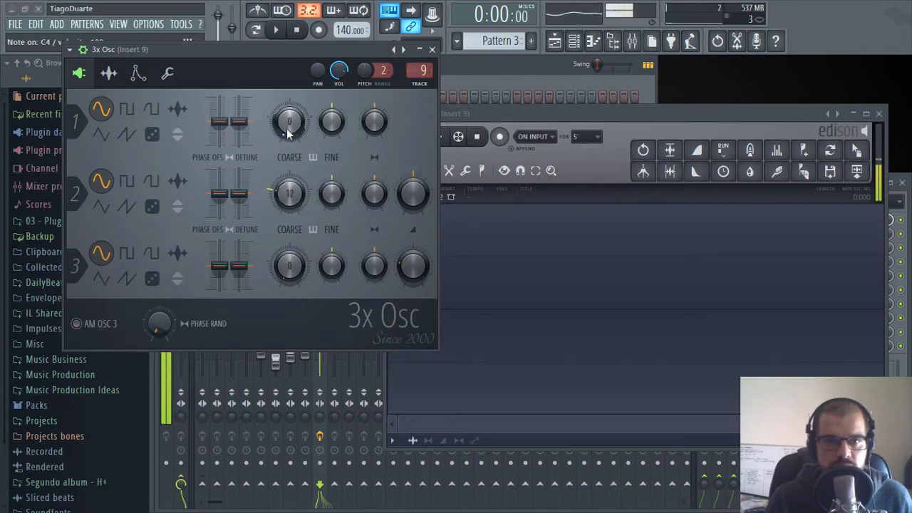
Compare waveforms on oscillator 3 including noise, sawtooth and square, lower its mix level and settle on the triangle
click(152, 279)
key(z)
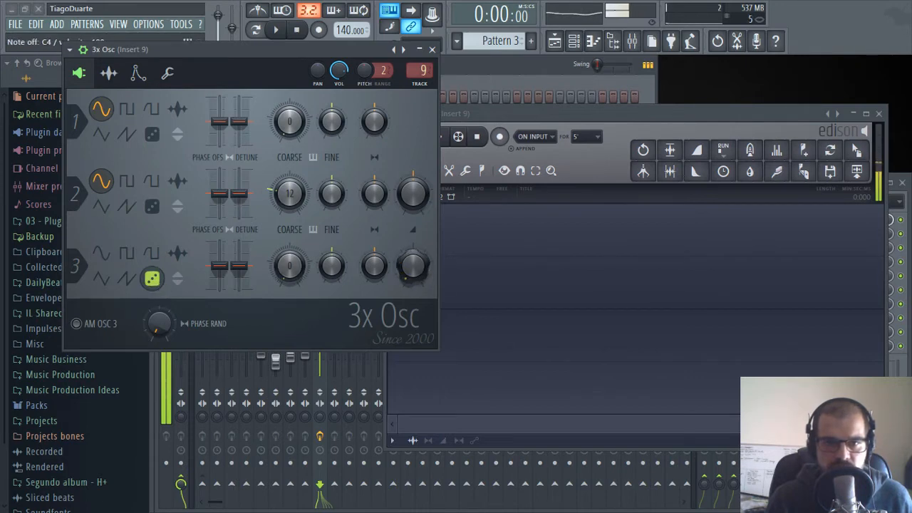
click(152, 253)
click(126, 279)
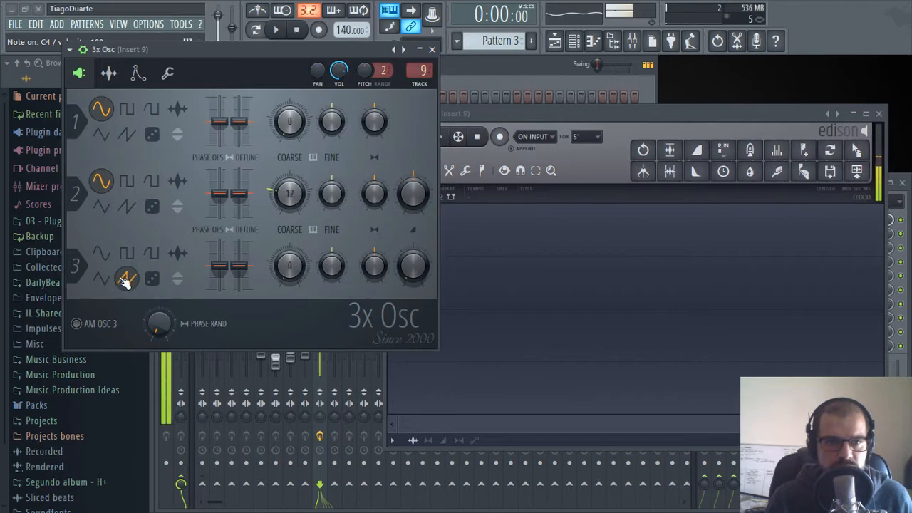
drag(414, 265, 414, 282)
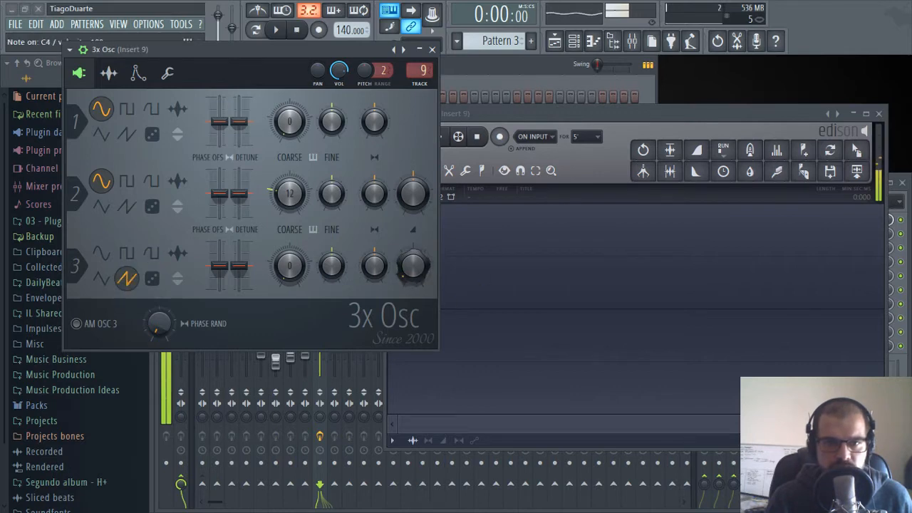
click(127, 253)
click(103, 278)
click(125, 255)
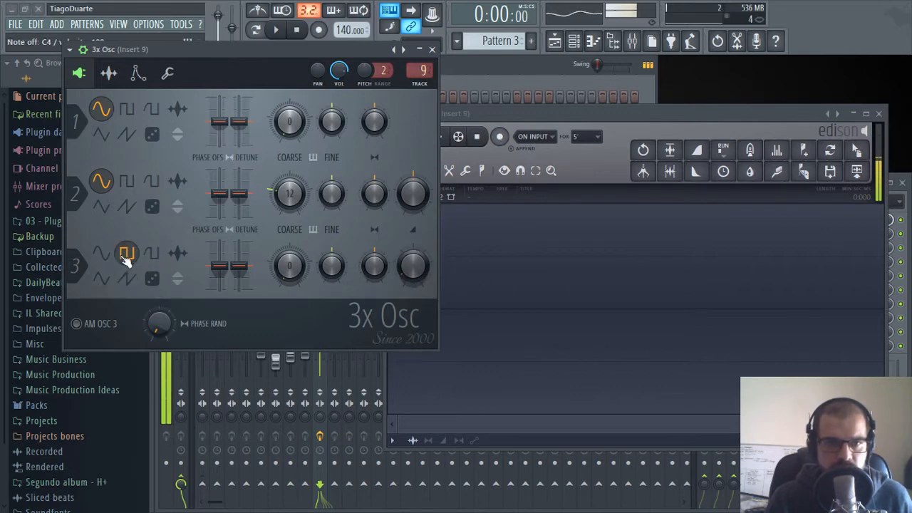
click(152, 254)
click(101, 253)
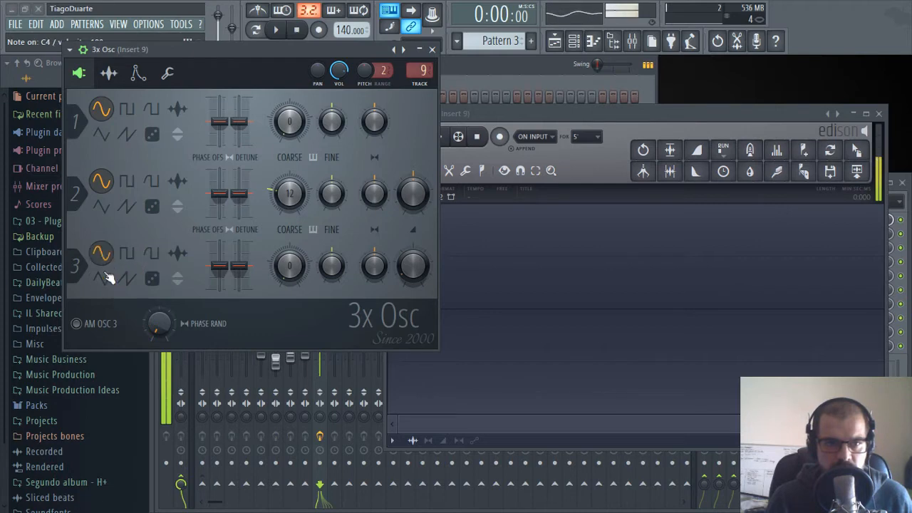
click(102, 279)
Compare waveforms on oscillator 2, choose the sawtooth and detune the oscillator to about -16 cents
click(127, 182)
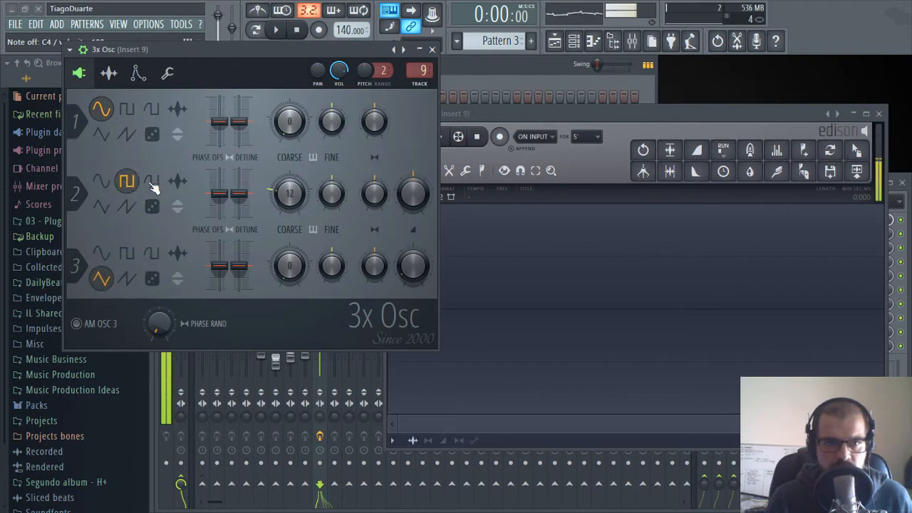
click(152, 182)
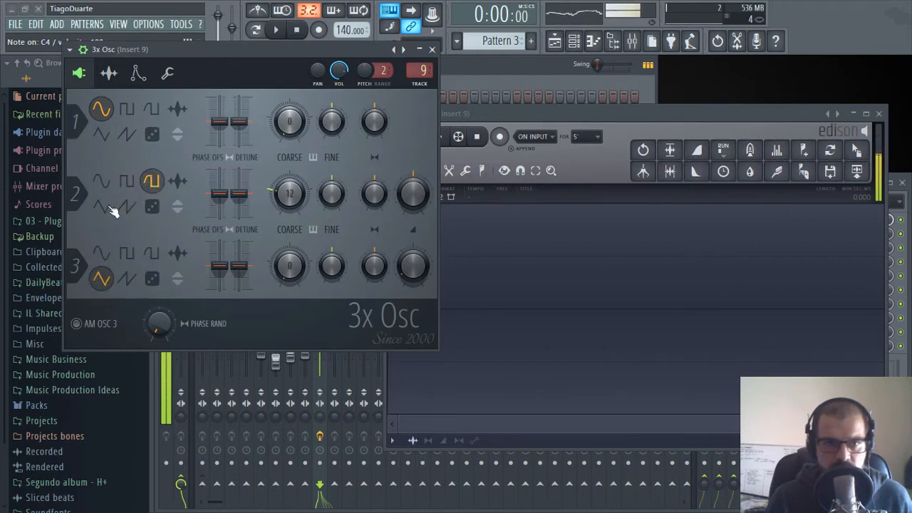
click(107, 206)
click(127, 206)
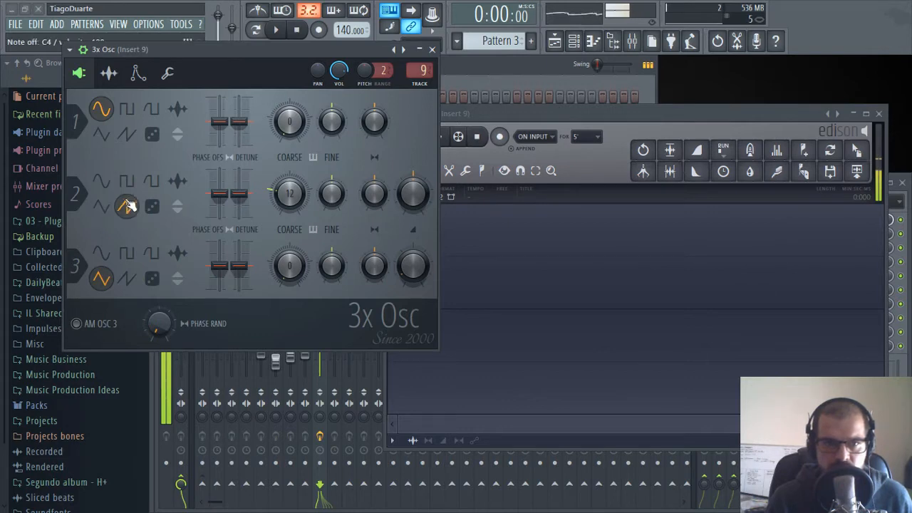
click(154, 184)
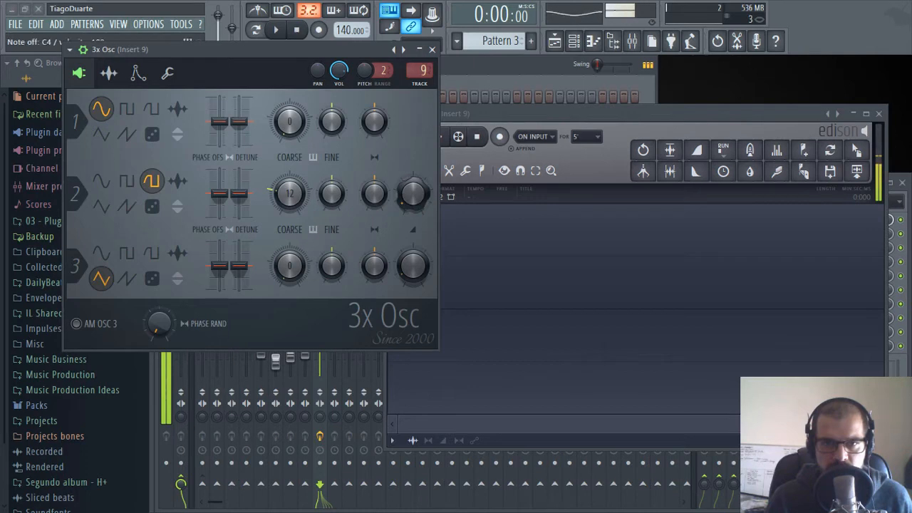
click(124, 187)
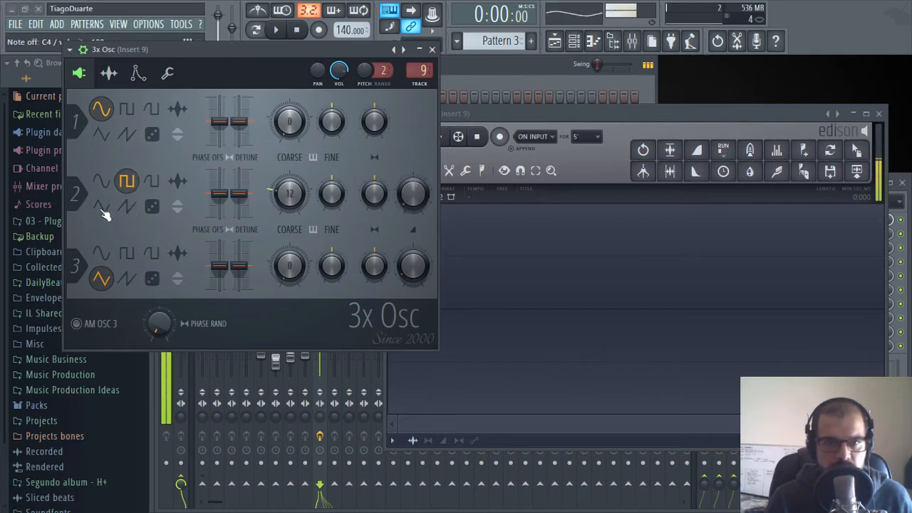
click(102, 207)
click(128, 208)
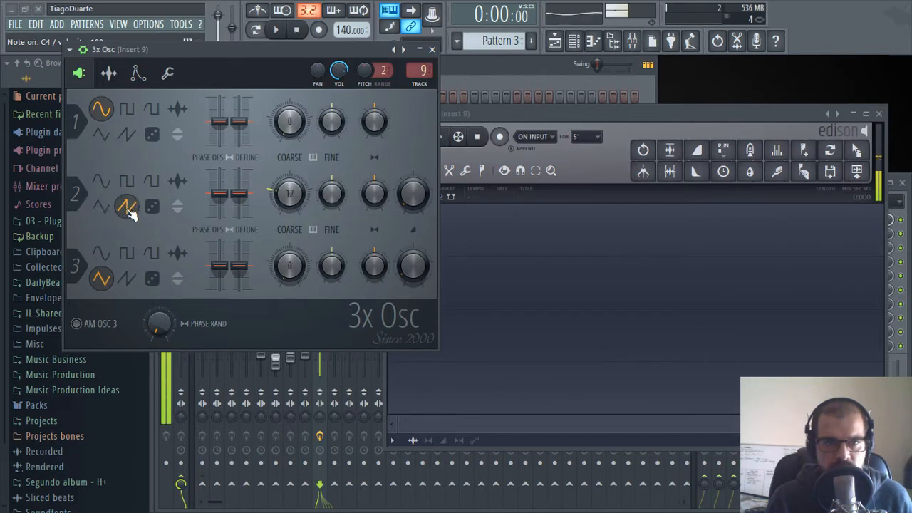
drag(241, 194, 241, 198)
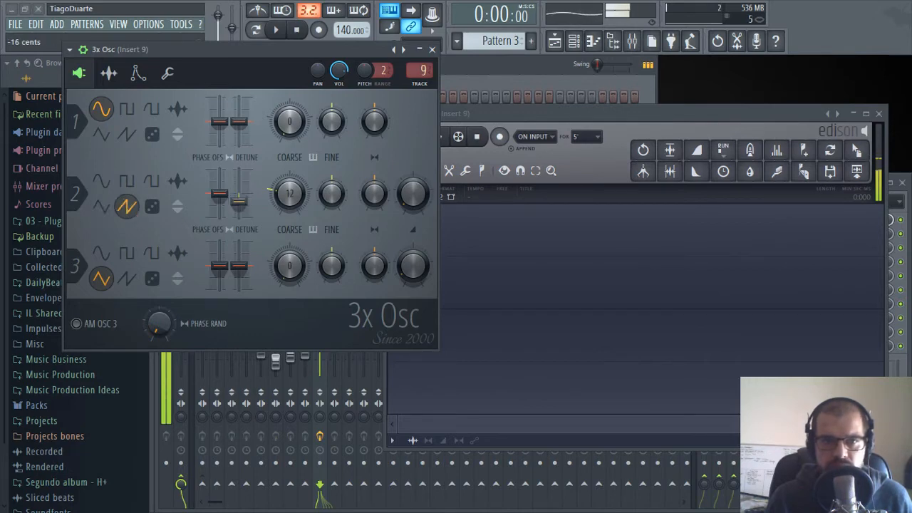
Reposition the Edison window over the 3x Osc window and arm Edison to record on input
click(587, 115)
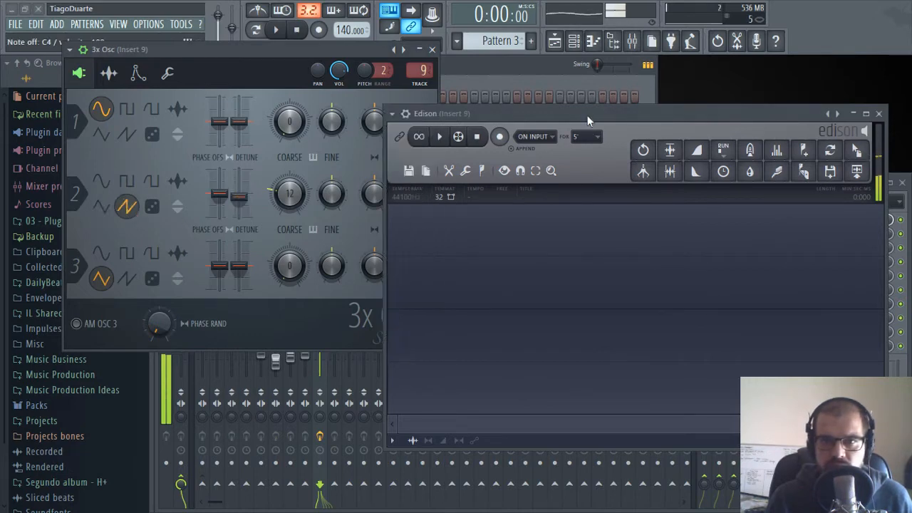
drag(520, 117, 459, 113)
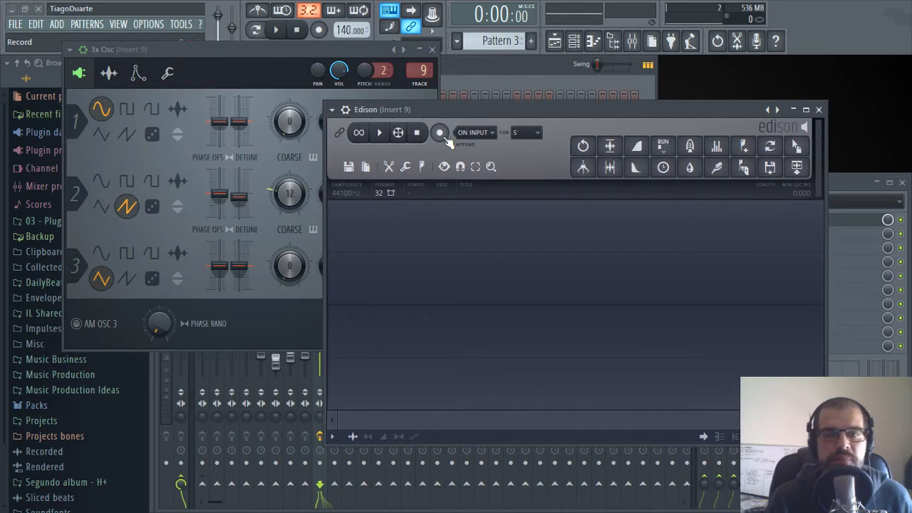
click(276, 53)
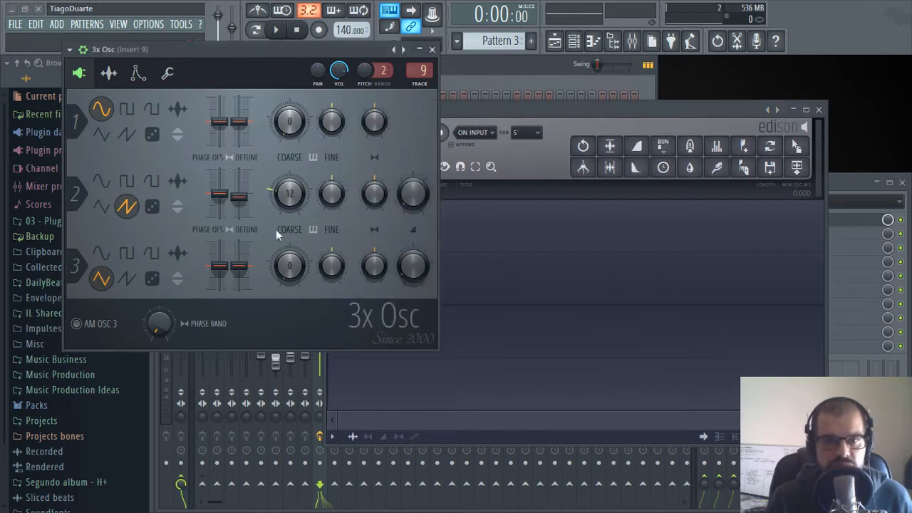
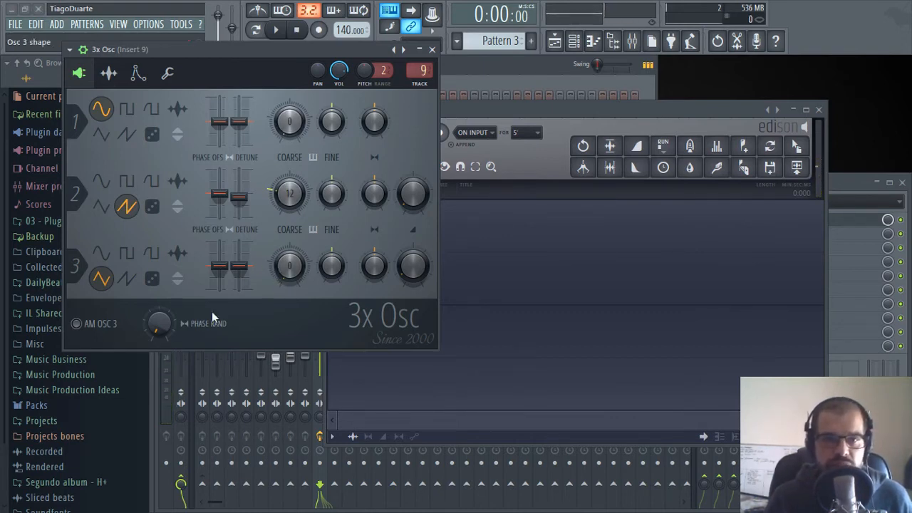
click(138, 73)
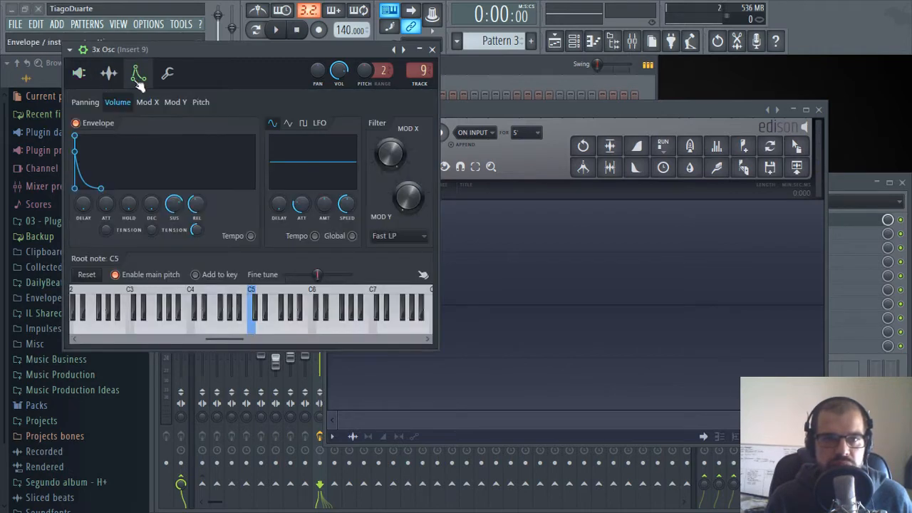
click(108, 72)
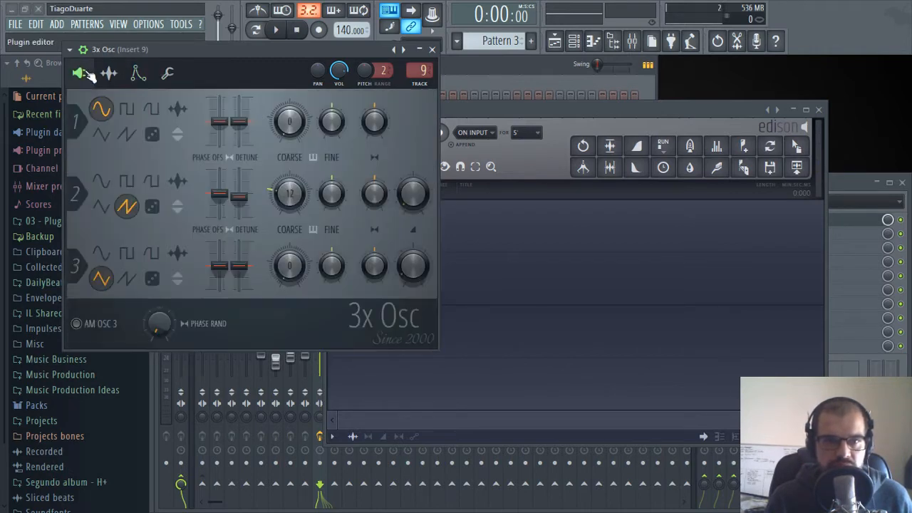
click(536, 111)
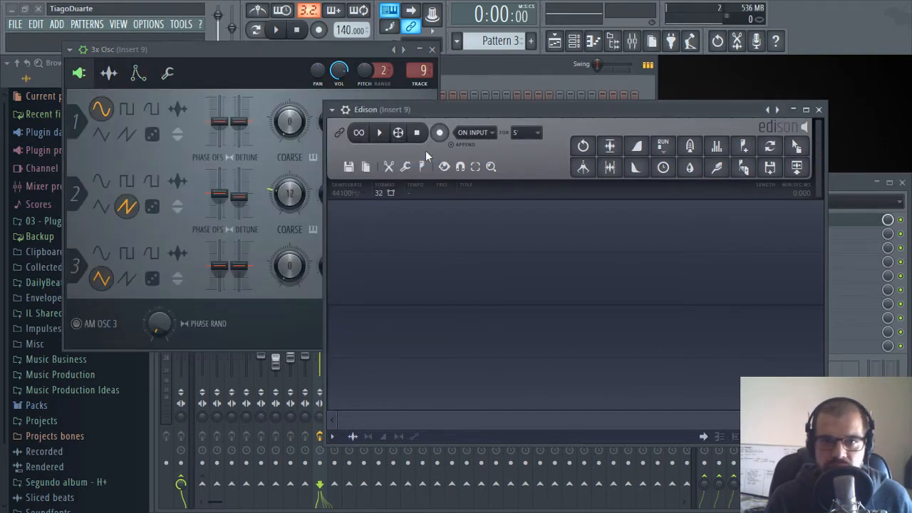
click(480, 135)
click(470, 163)
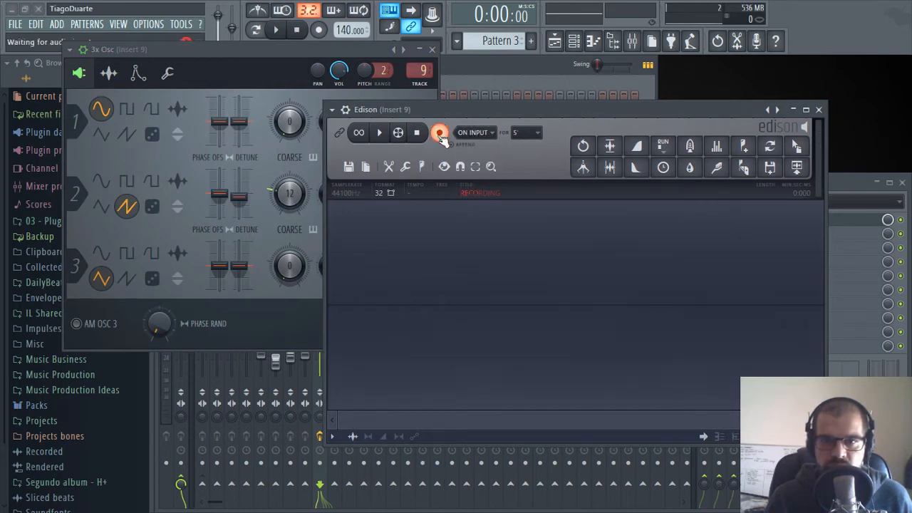
Play the C5 root note several times from the 3x Osc envelope page to record it into Edison, and stop the recording
click(300, 72)
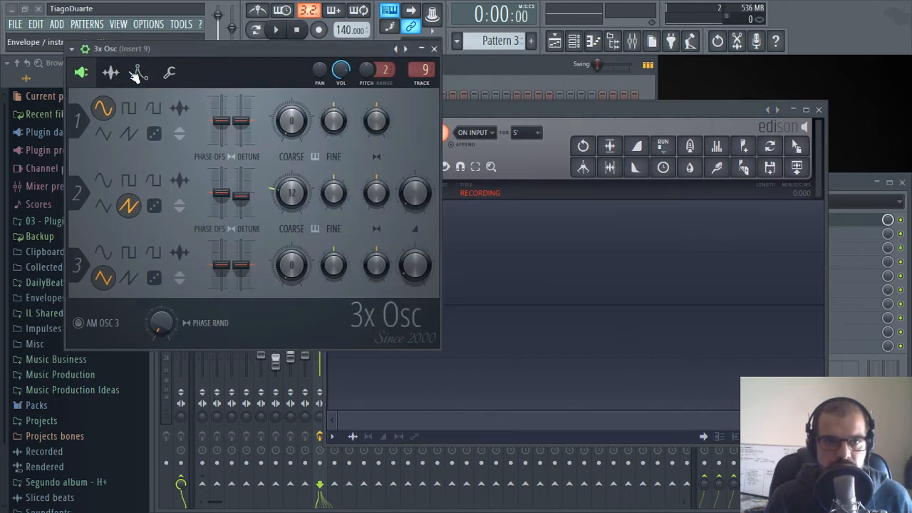
click(139, 73)
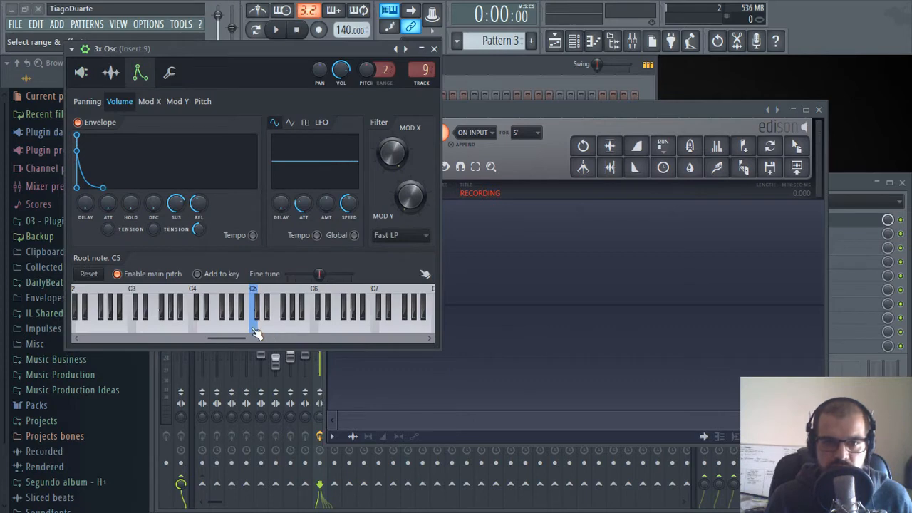
click(254, 330)
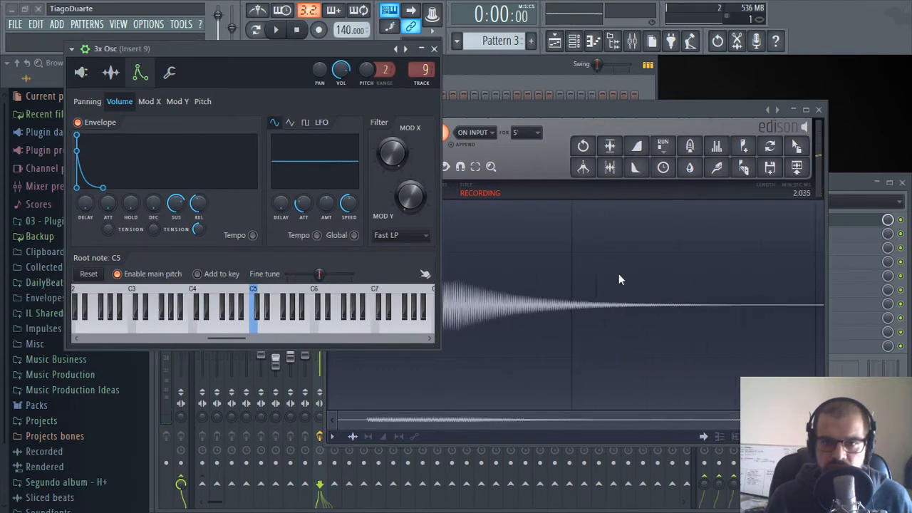
mouse_move(535, 112)
mouse_down()
mouse_move(593, 113)
mouse_move(550, 108)
mouse_up()
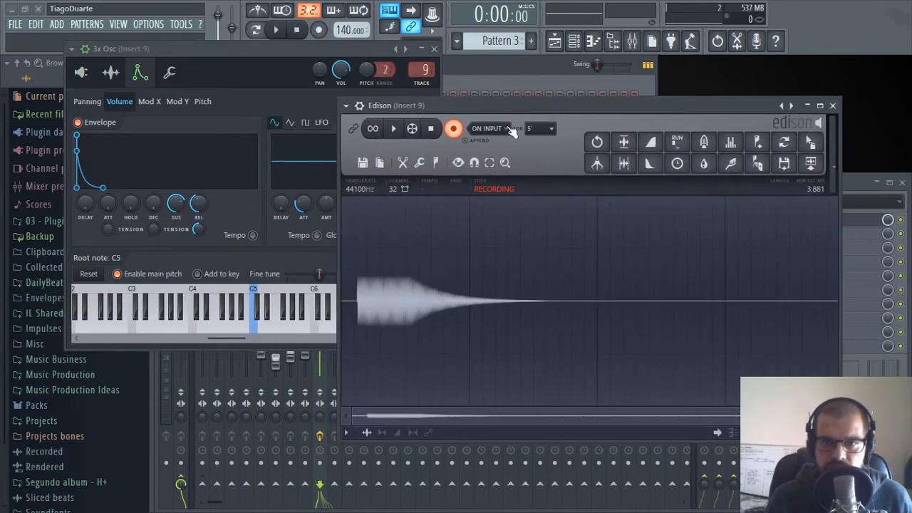
click(262, 335)
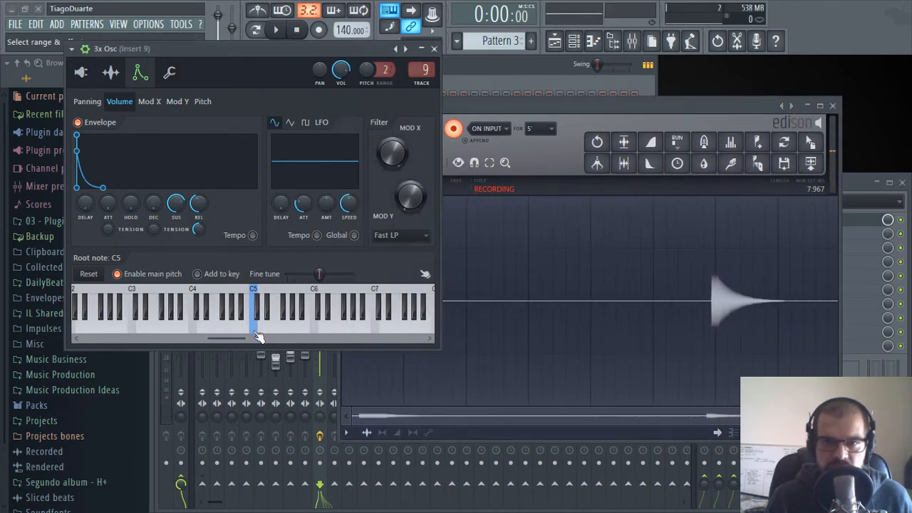
click(258, 336)
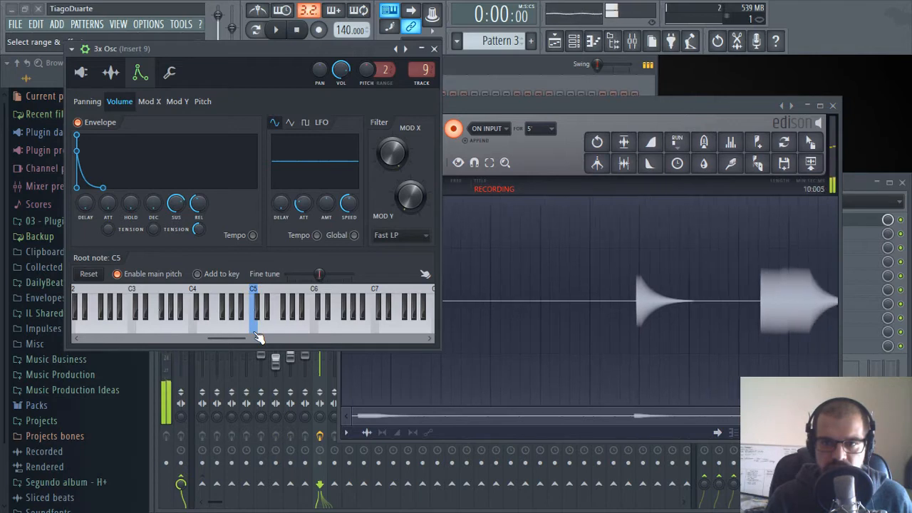
click(491, 109)
click(454, 129)
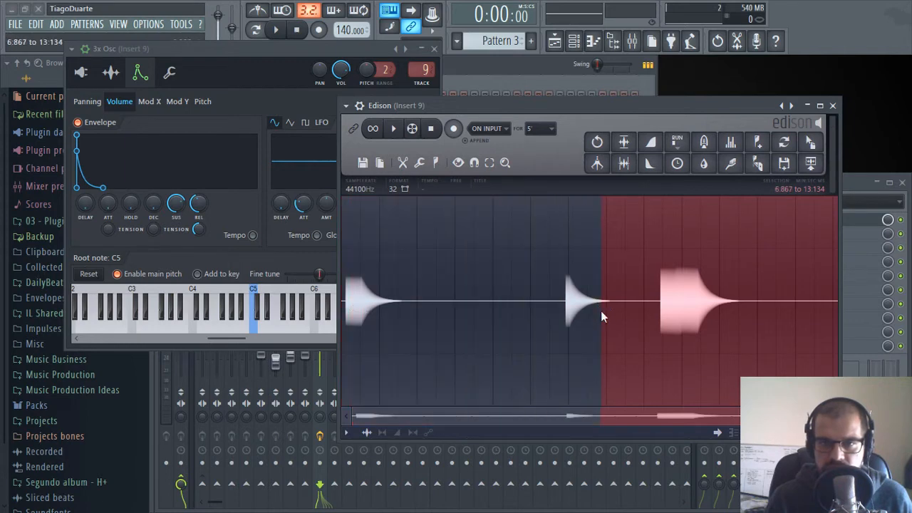
Trim the Edison recording to its third note alone, removing the earlier notes and surrounding silence, and play it back
drag(652, 304, 60, 306)
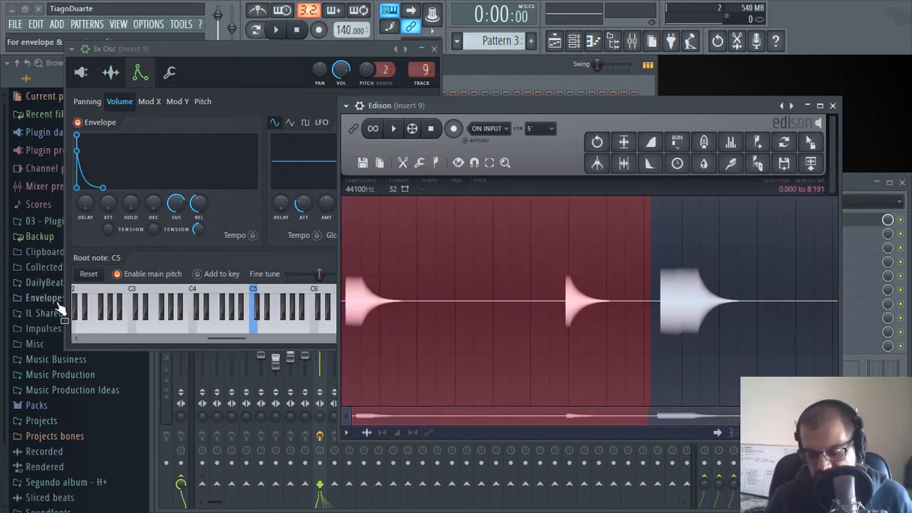
key(Delete)
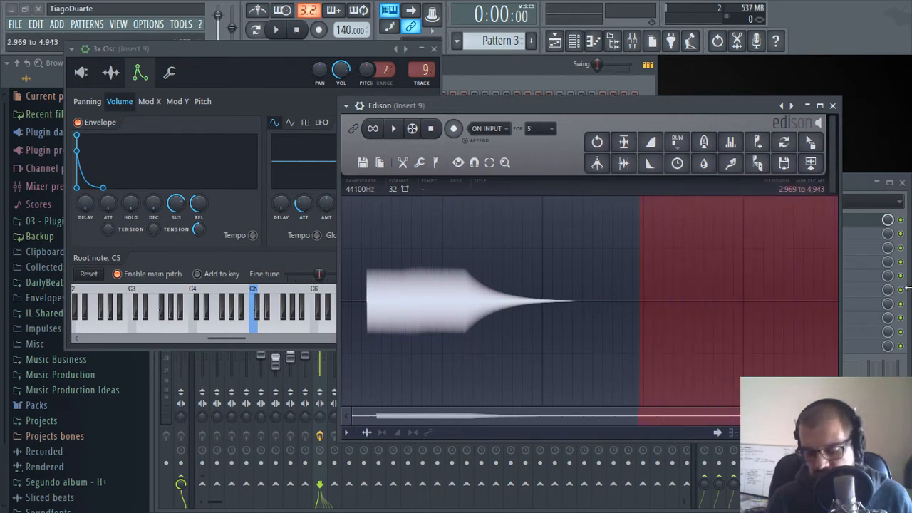
key(Delete)
drag(409, 305, 285, 308)
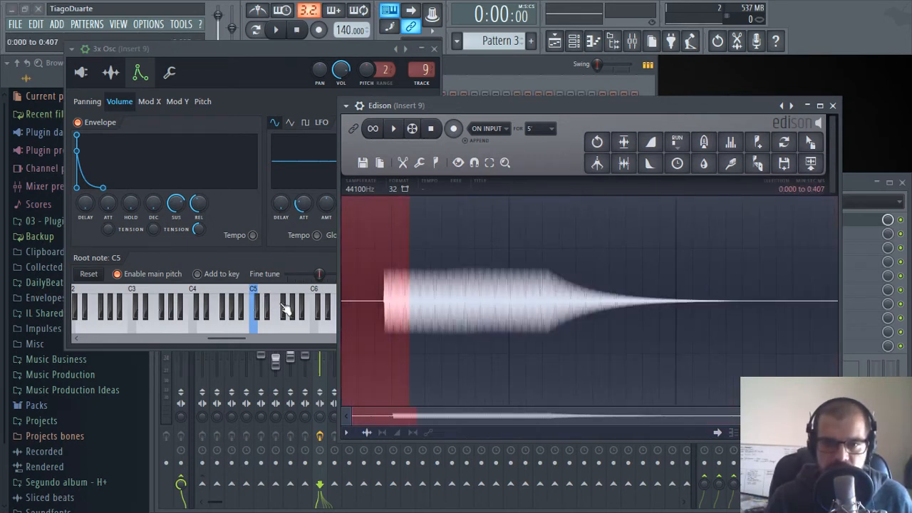
click(625, 164)
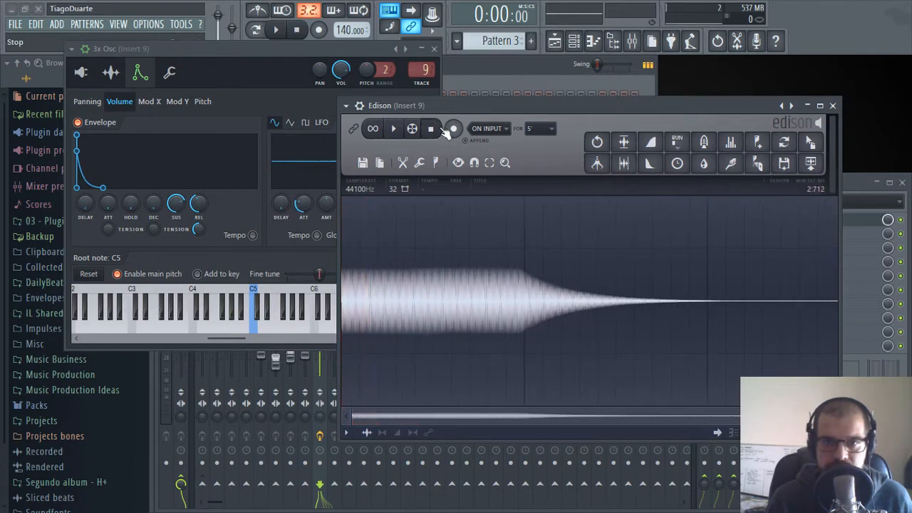
click(398, 129)
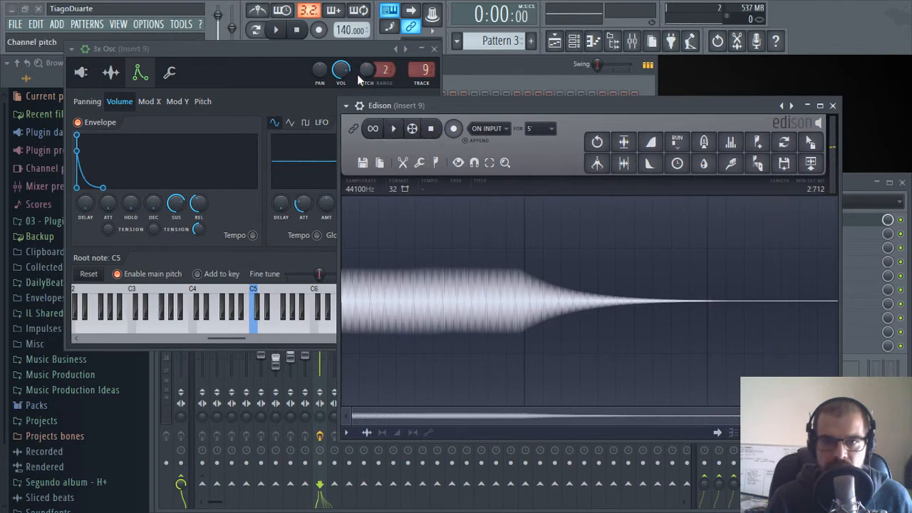
Close 3x Osc, send the trimmed Edison sample to the channel rack as a new channel below it, and close Edison
click(435, 49)
drag(481, 106, 518, 68)
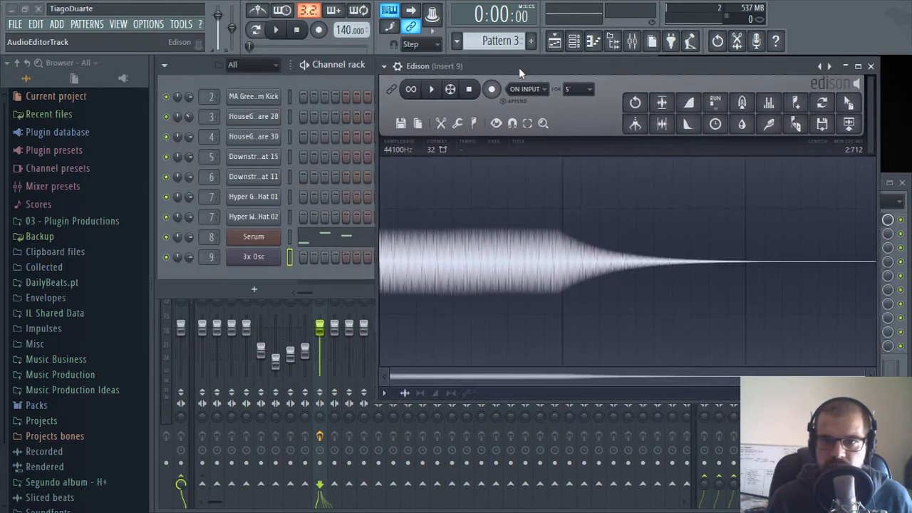
drag(845, 103, 335, 377)
drag(265, 269, 256, 277)
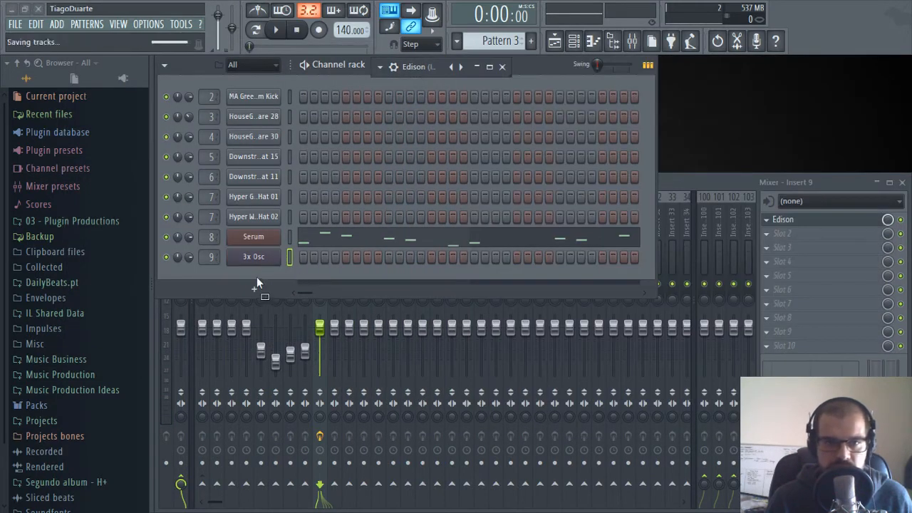
click(867, 67)
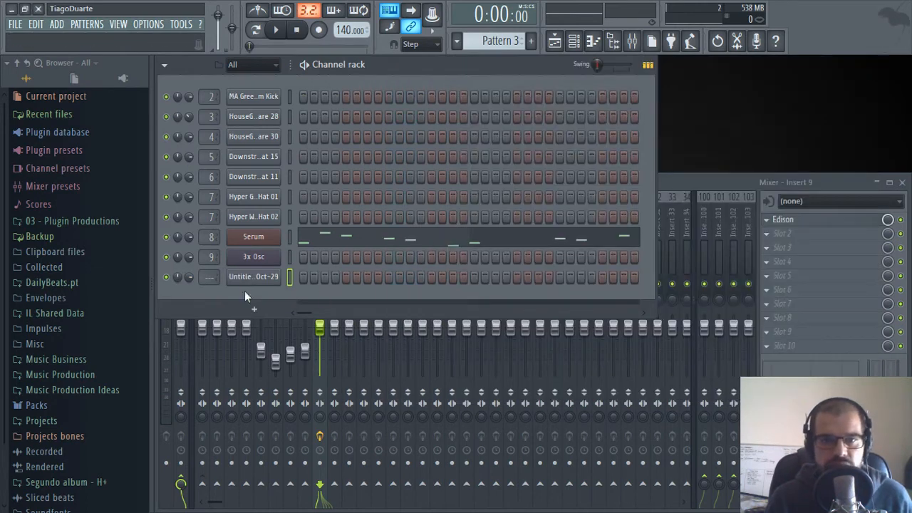
Rename the new sampler channel as 808 and route it to mixer track 9
middle_click(270, 276)
click(275, 268)
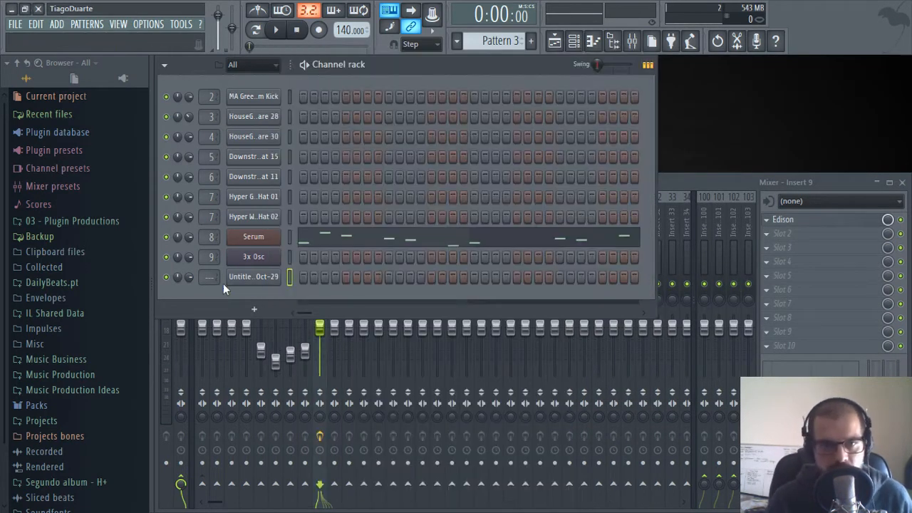
middle_click(251, 279)
text(808)
key(Return)
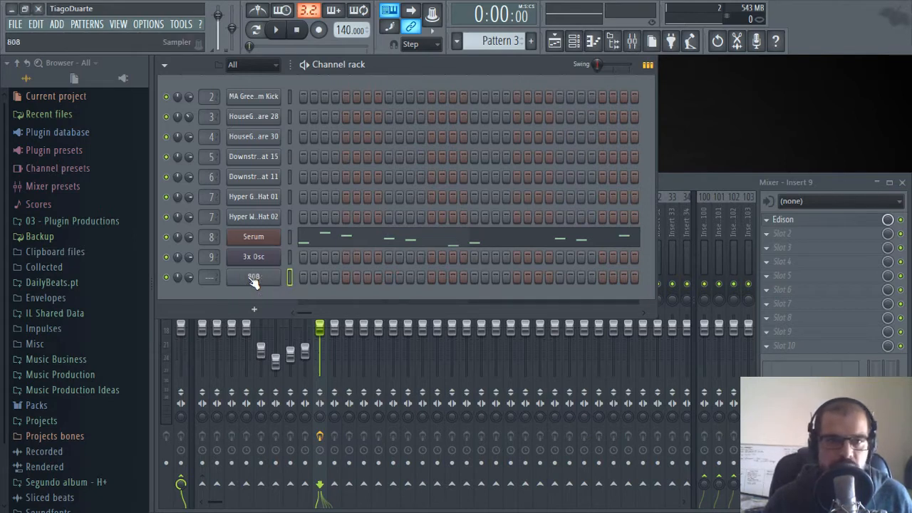
mouse_move(207, 277)
mouse_down()
mouse_move(207, 267)
mouse_move(207, 275)
mouse_up()
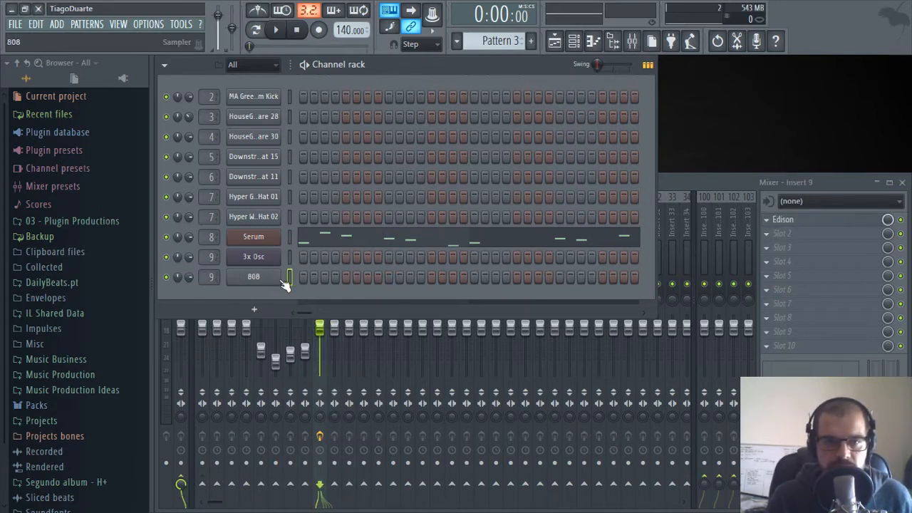
Open the 808 channel, examine its miscellaneous and volume envelope settings, and audition it with test notes at different pitches
click(256, 279)
drag(270, 190, 314, 111)
click(250, 139)
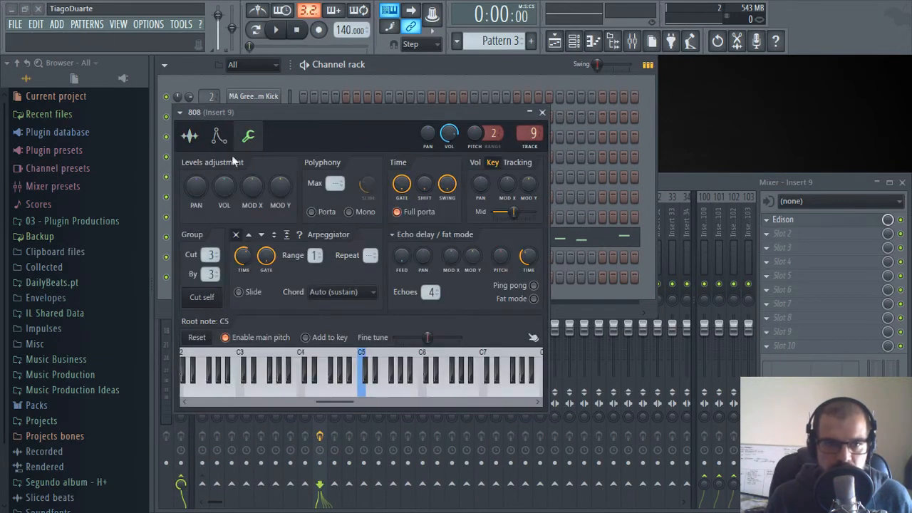
click(220, 137)
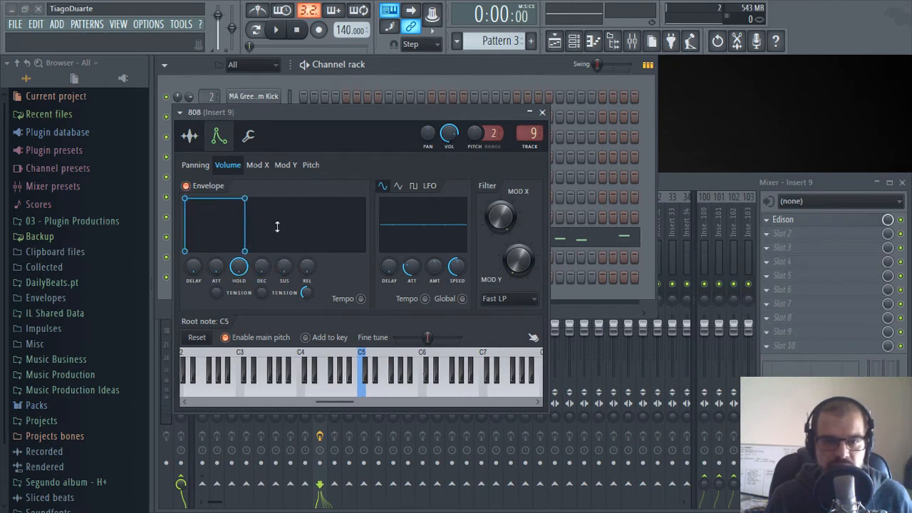
key(q)
key(q)
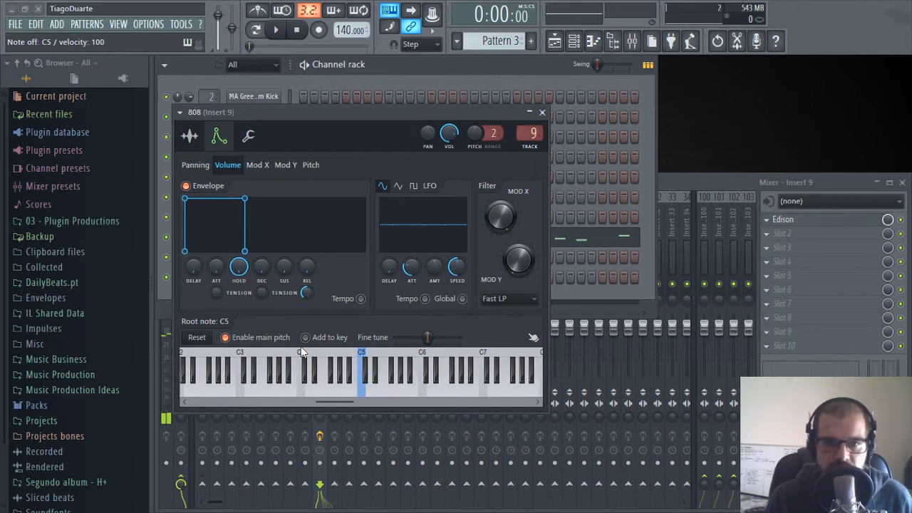
key(q)
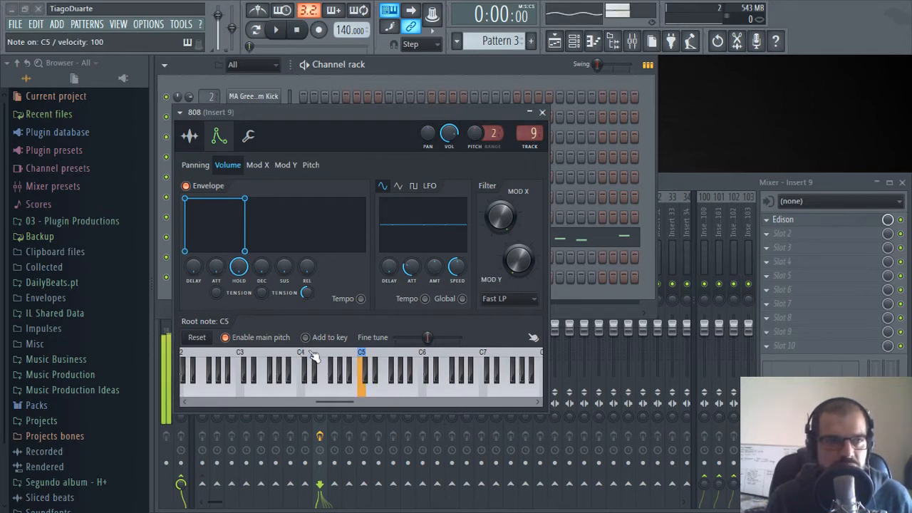
key(q)
key(q)
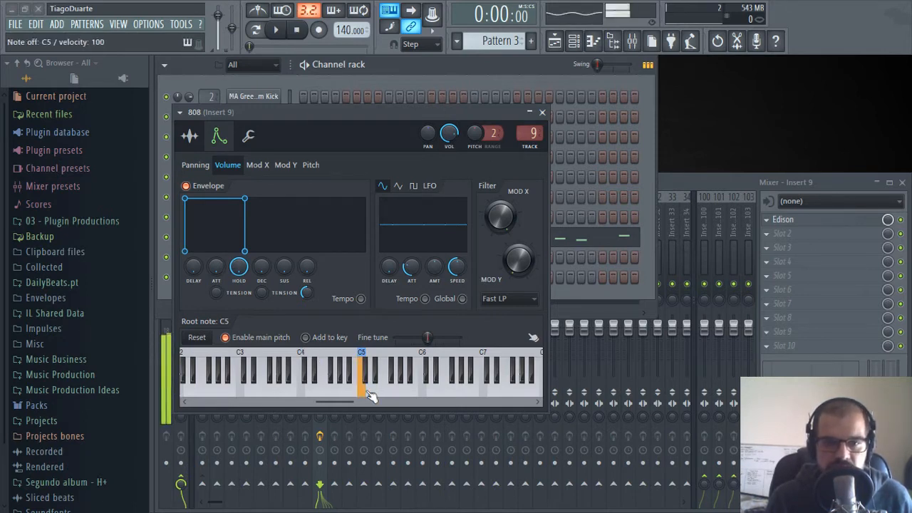
key(u)
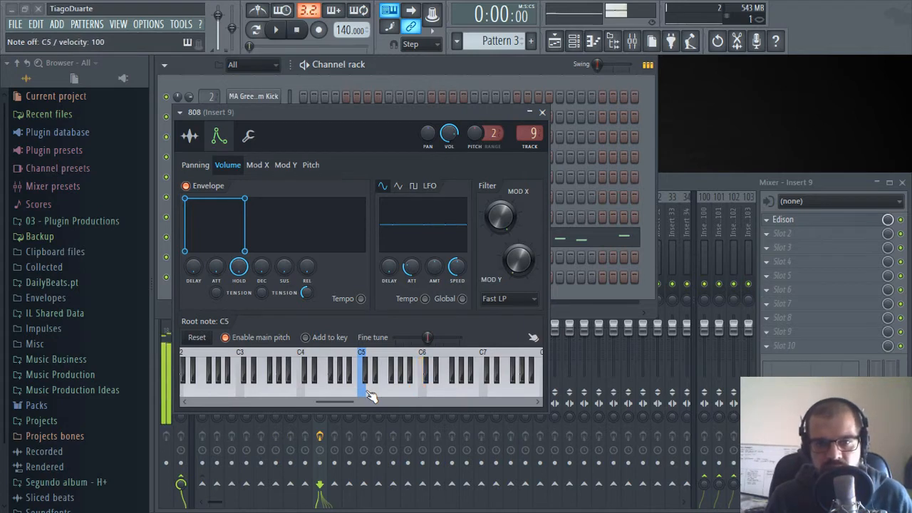
key(z)
key(c)
key(d)
key(z)
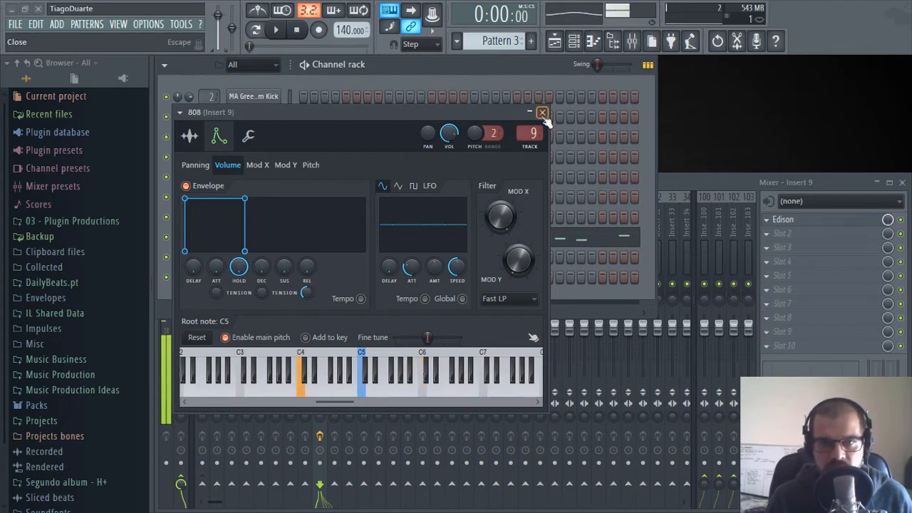
click(543, 114)
Load FidelityEQ in the second effect slot of mixer track 9 and lower its low-pass frequency to about 3.4 kHz
click(704, 181)
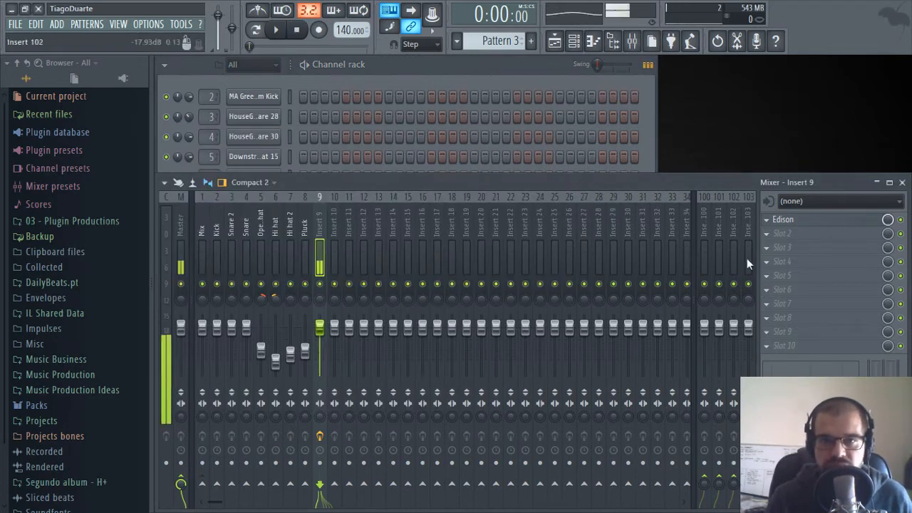
click(811, 238)
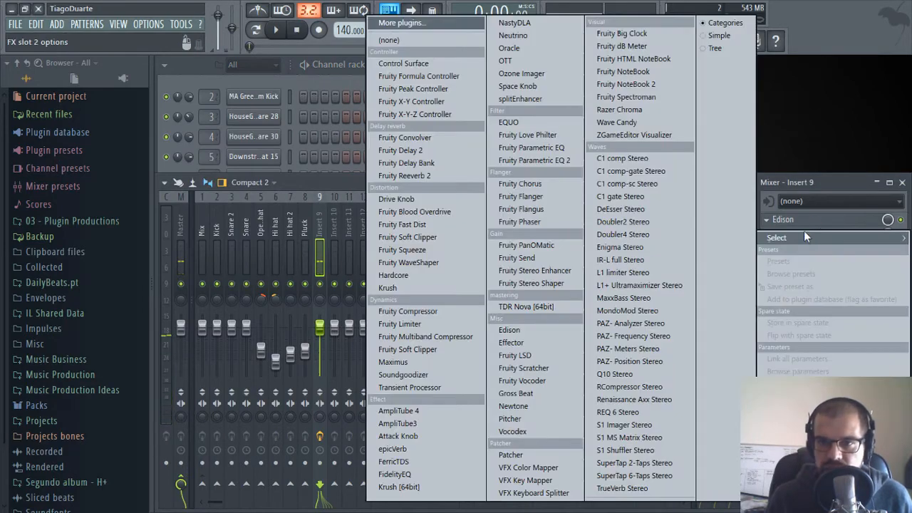
click(410, 479)
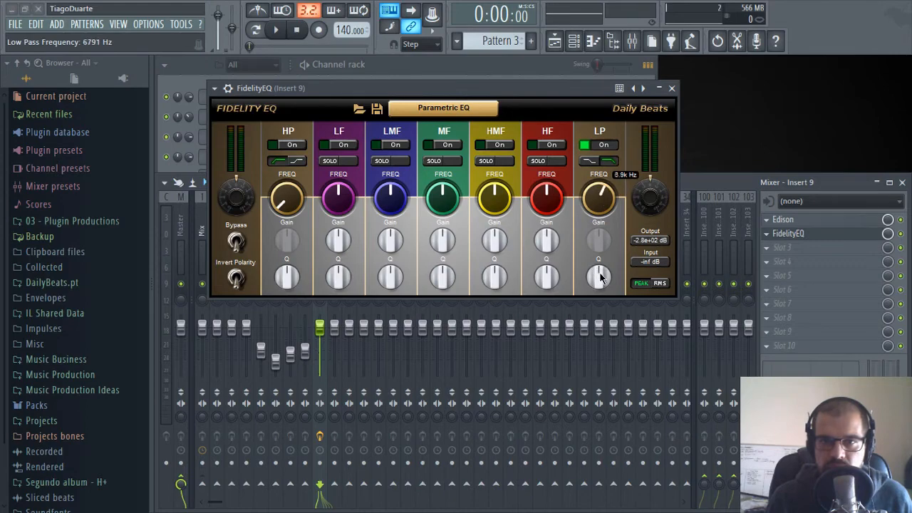
drag(602, 288, 604, 293)
key(z)
drag(601, 202, 601, 218)
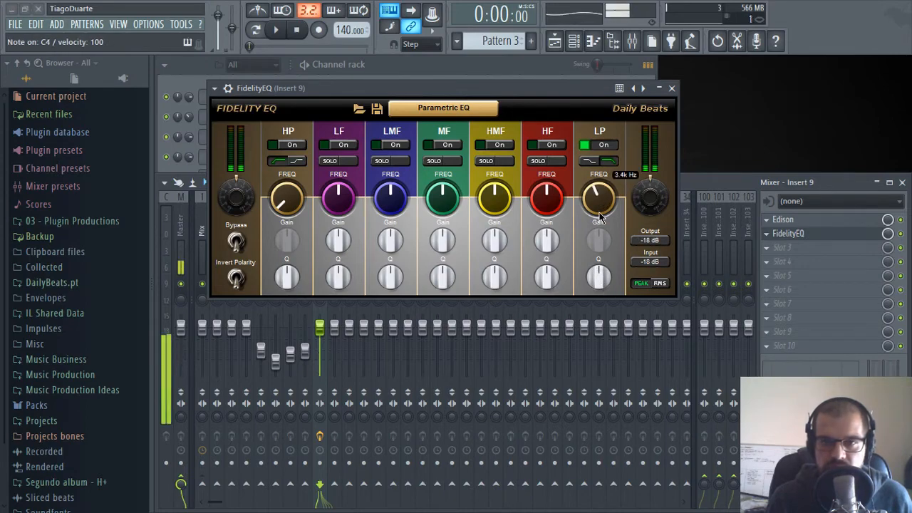
Load Drive Knob in the third effect slot of mixer track 9 and turn its drive up to a little under half
click(798, 249)
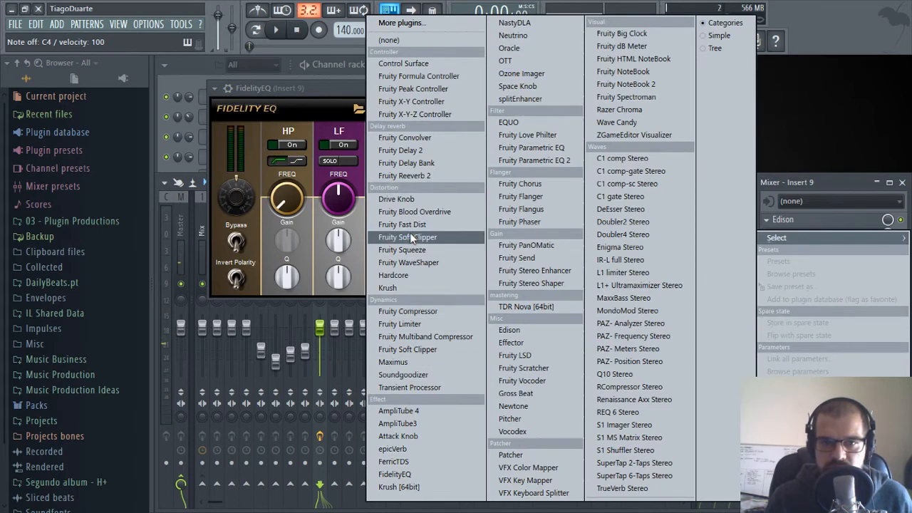
click(400, 197)
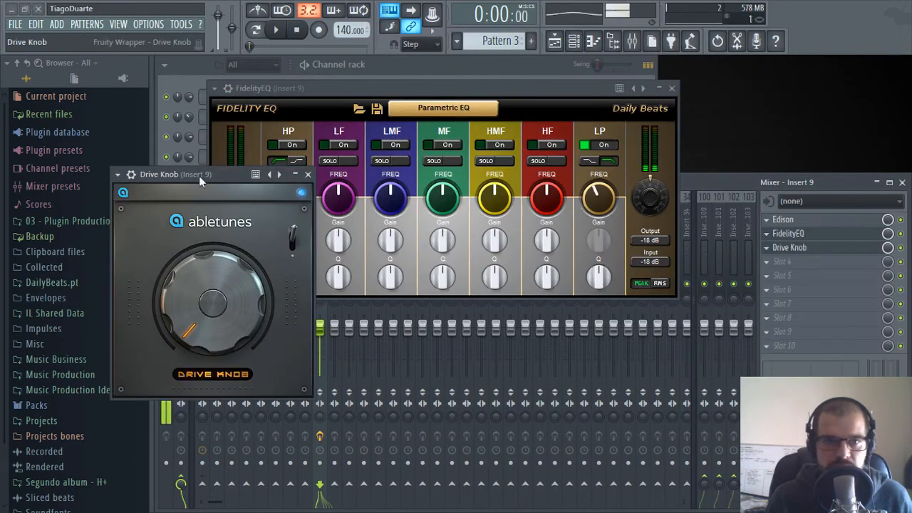
drag(199, 175, 357, 127)
drag(358, 238, 364, 196)
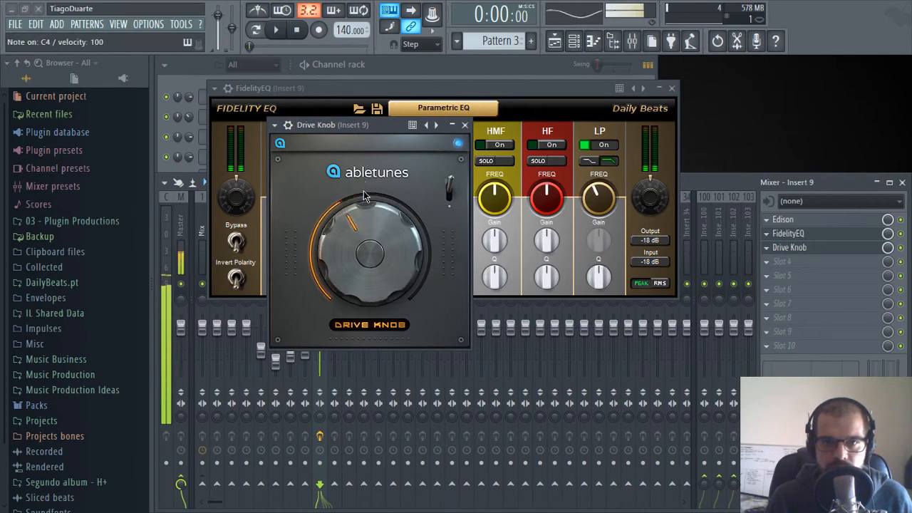
Load OTT in the fourth effect slot of mixer track 9 and set its depth to 27%
click(781, 269)
click(527, 72)
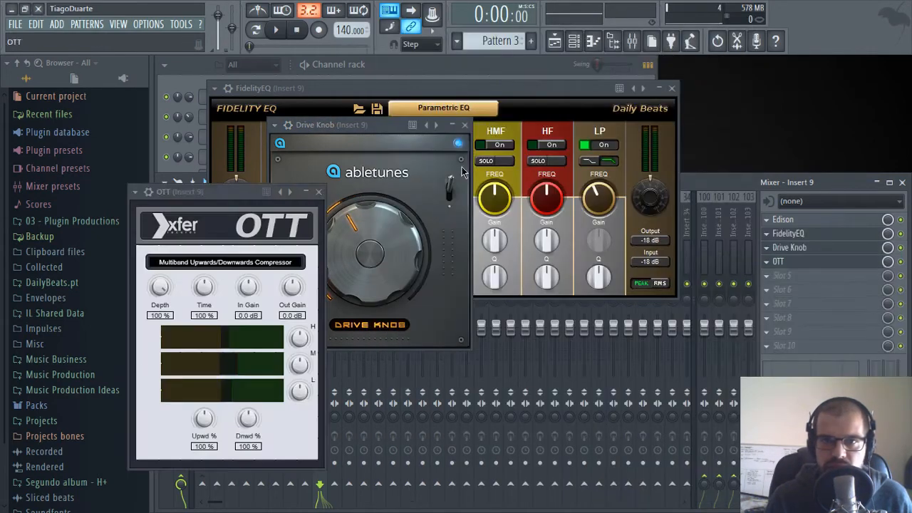
drag(218, 188, 412, 144)
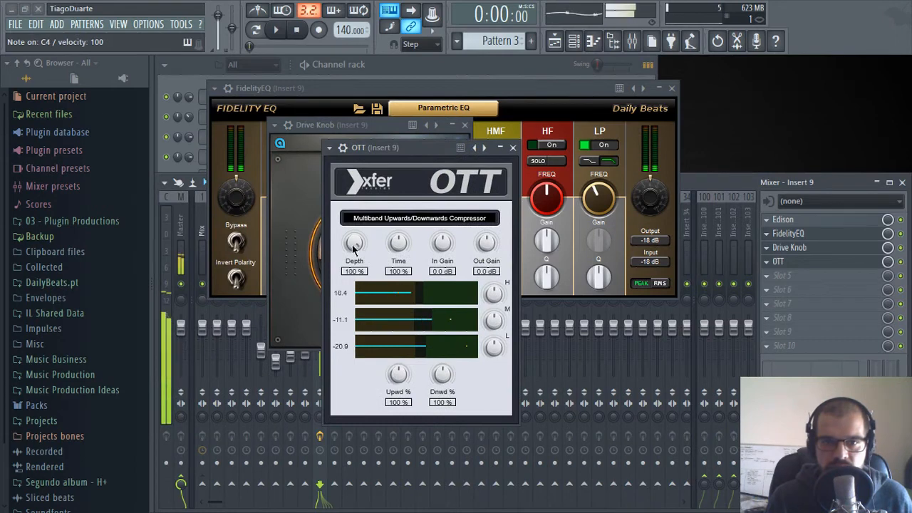
drag(354, 243, 360, 270)
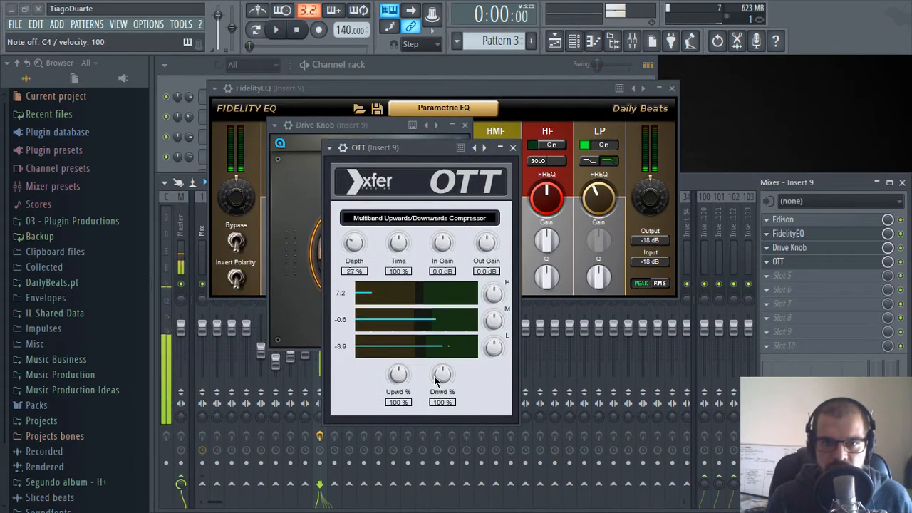
Set OTT's downward compression to 49% and its upward compression to 53%
drag(435, 381, 444, 431)
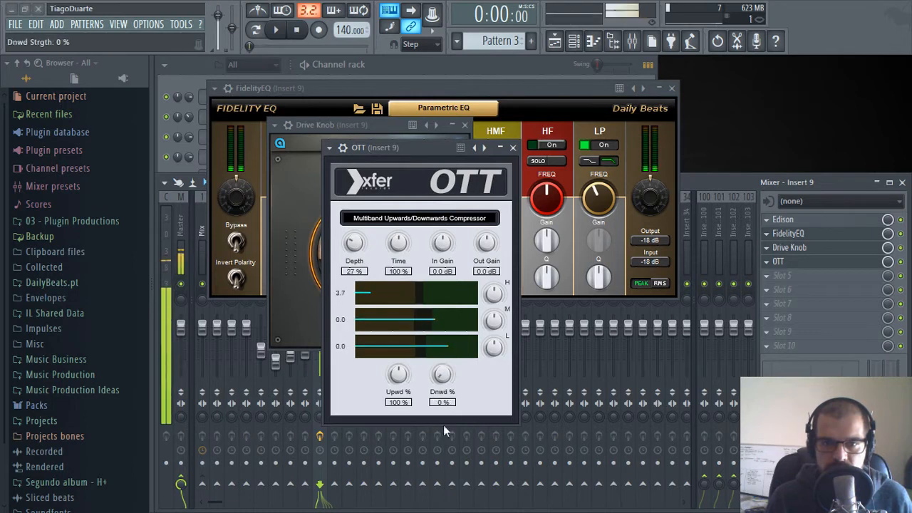
drag(440, 377, 441, 354)
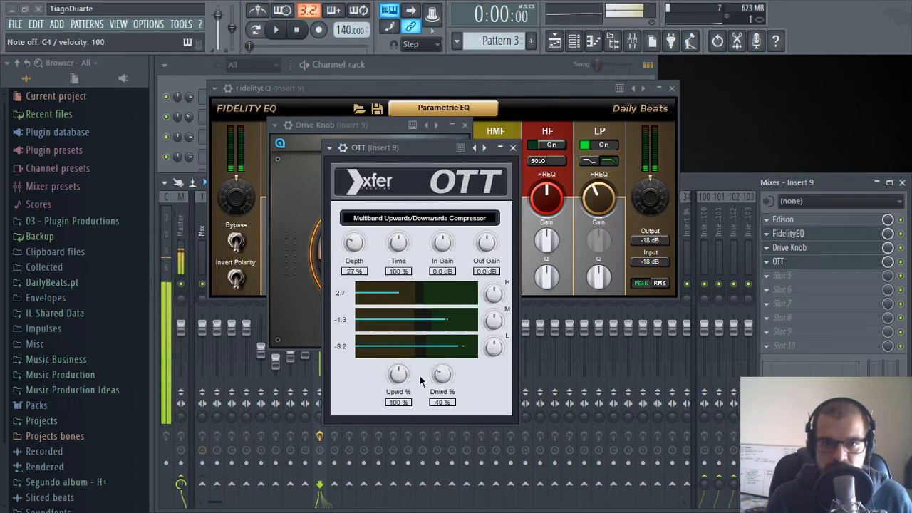
drag(396, 374, 400, 417)
mouse_move(400, 378)
mouse_down()
mouse_move(406, 428)
mouse_move(401, 375)
mouse_move(398, 381)
mouse_up()
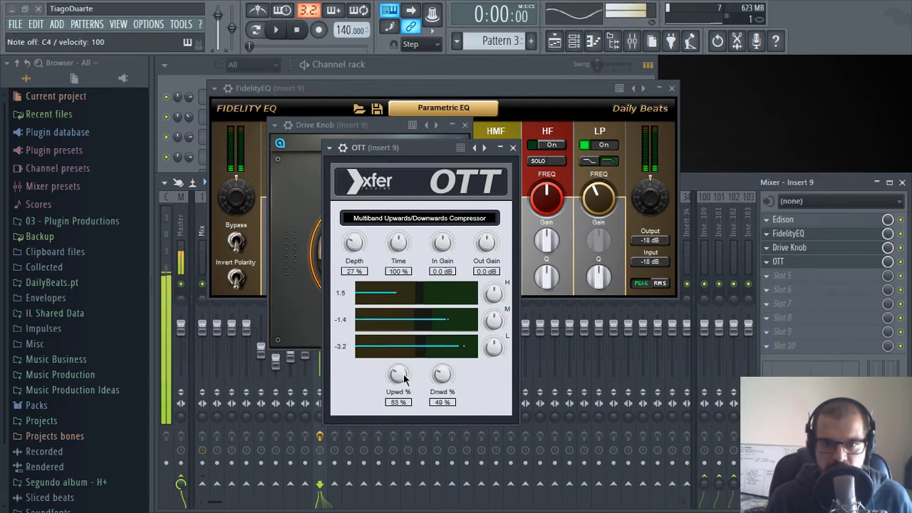
Close the OTT, FidelityEQ and Drive Knob windows and slightly lower mixer track 9's fader
click(513, 148)
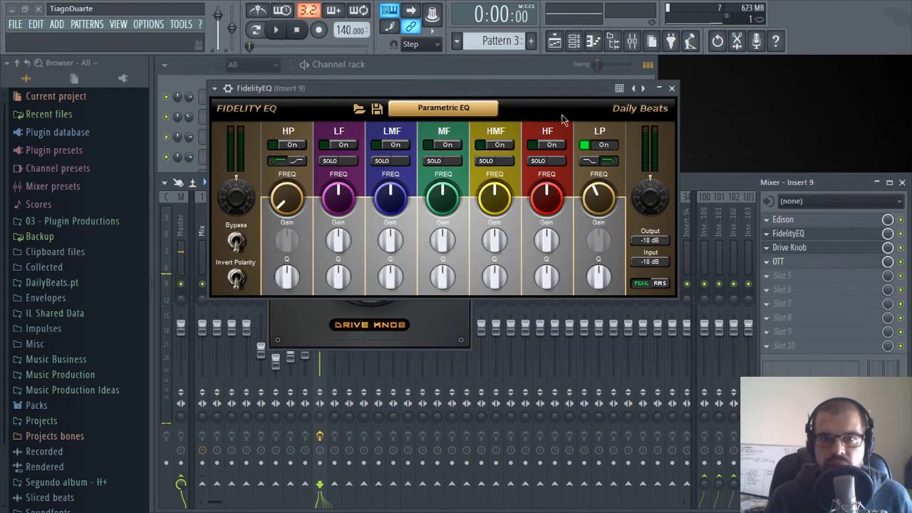
click(672, 89)
click(461, 126)
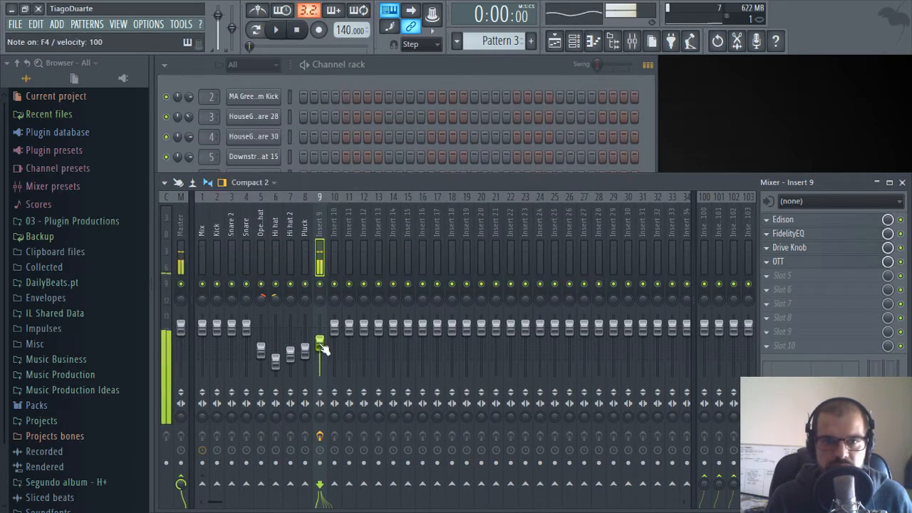
Play the beat and copy the kick steps from the Drums pattern to the 808 channel in Pattern 3
click(388, 75)
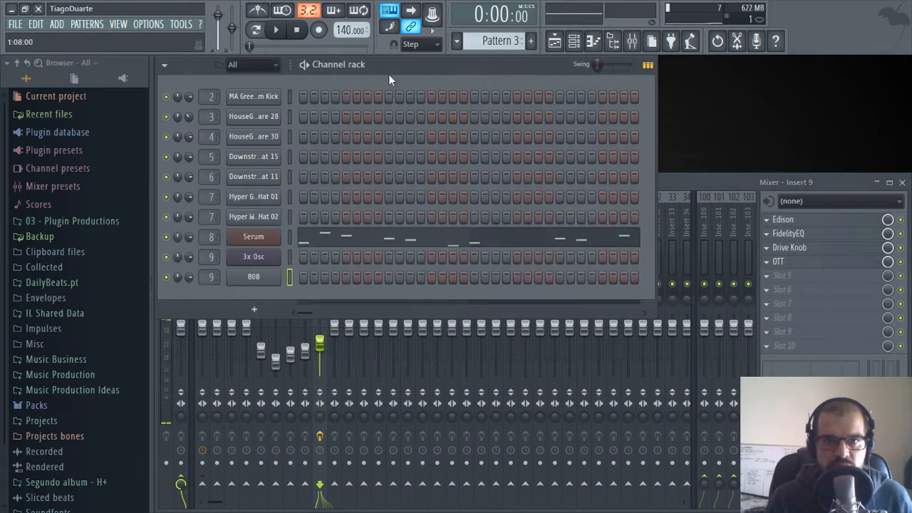
key(space)
key(space)
key(space)
scroll(497, 41, up, 2)
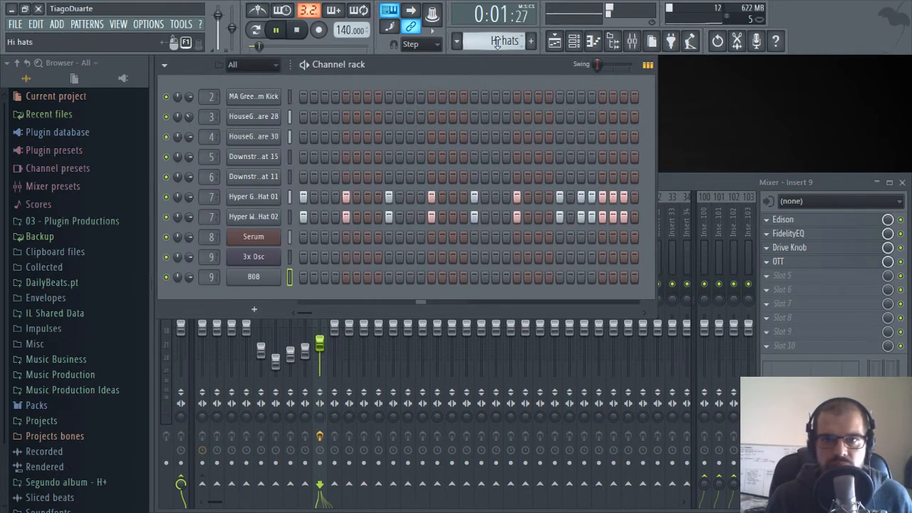
click(289, 97)
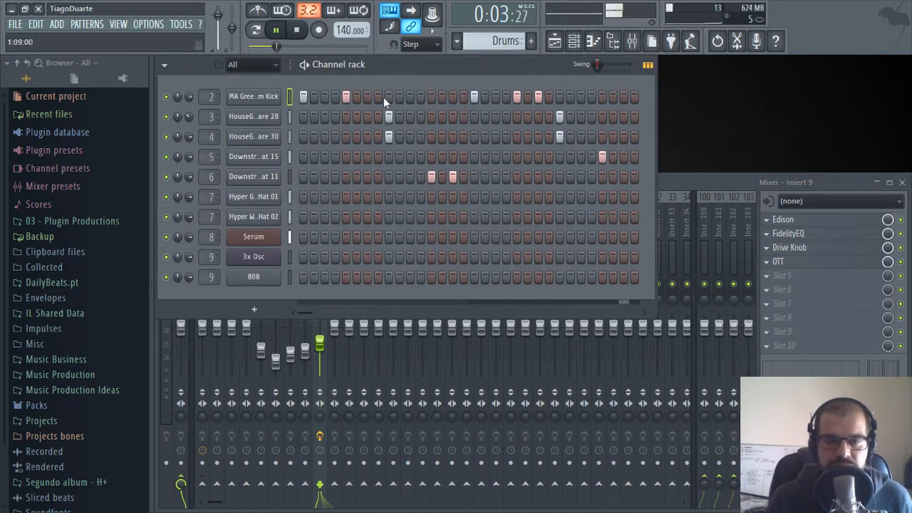
scroll(498, 40, down, 2)
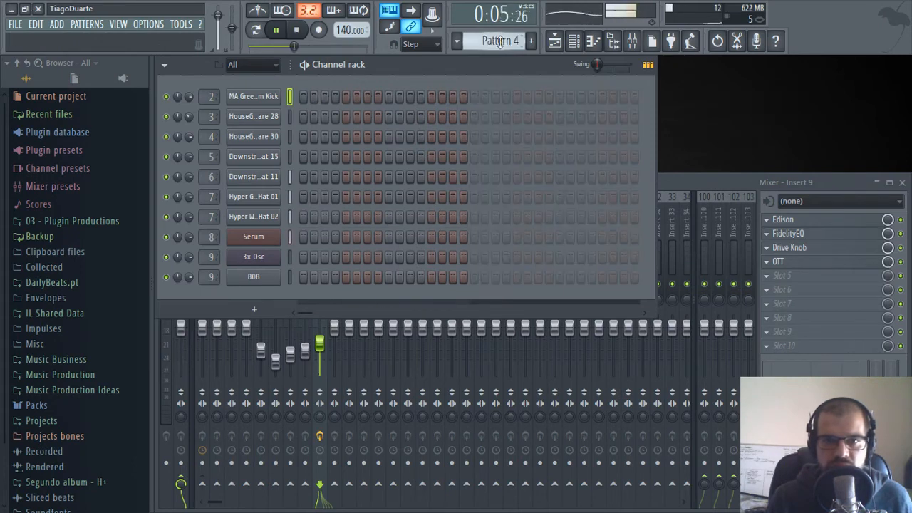
key(space)
click(289, 279)
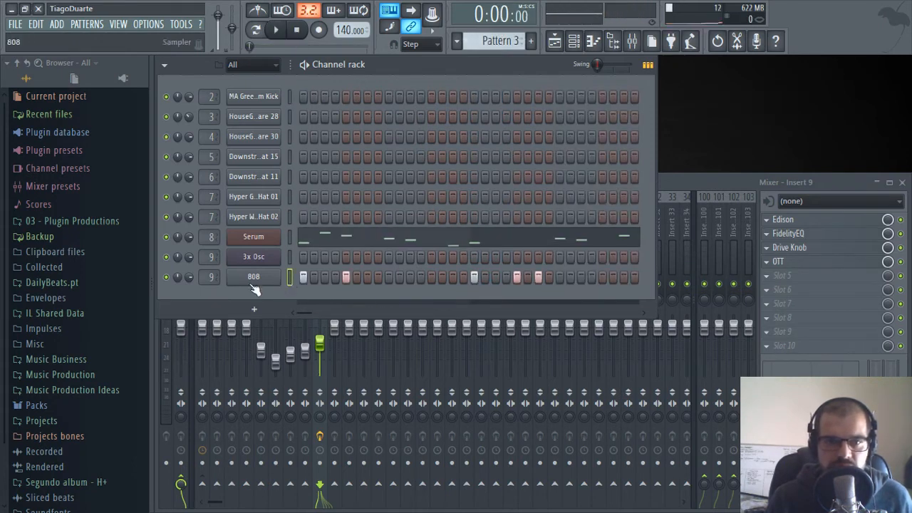
Convert the 808 steps to piano roll notes, lengthen them to three steps each and raise the second note to F5
right_click(253, 280)
click(306, 273)
drag(463, 285, 259, 246)
click(264, 376)
scroll(301, 330, down, 3)
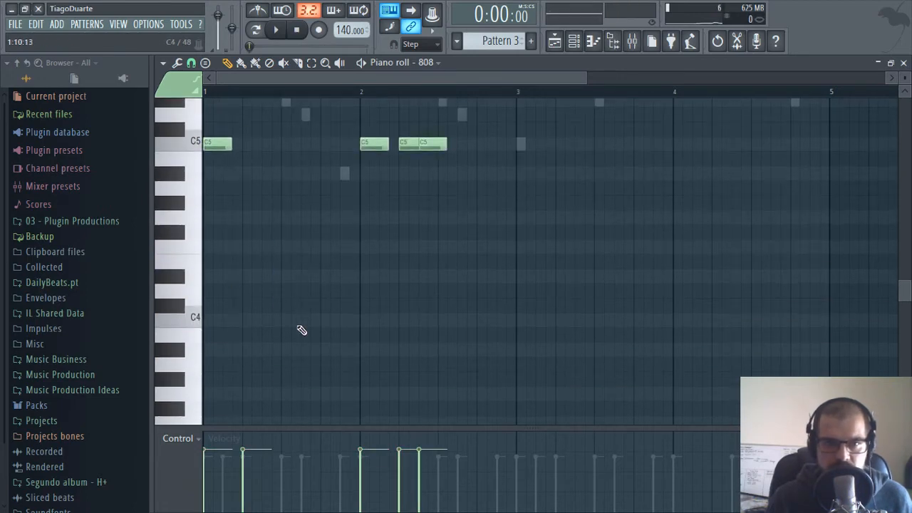
scroll(332, 326, up, 3)
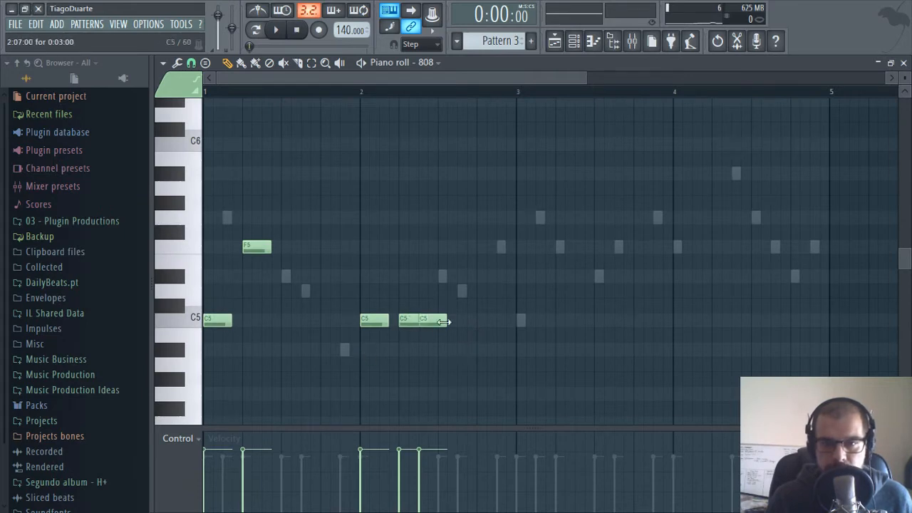
Shorten the last two 808 notes in bar 2 to two steps each
drag(413, 317, 429, 321)
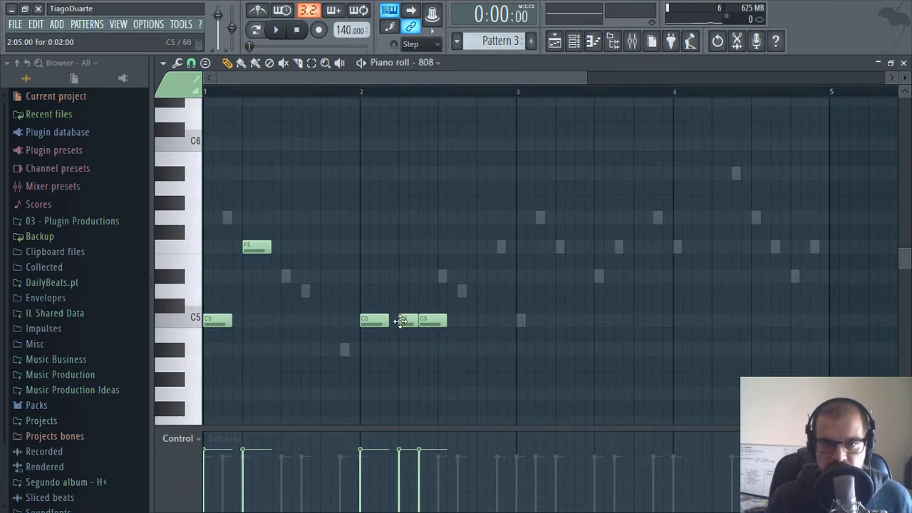
drag(401, 322, 369, 316)
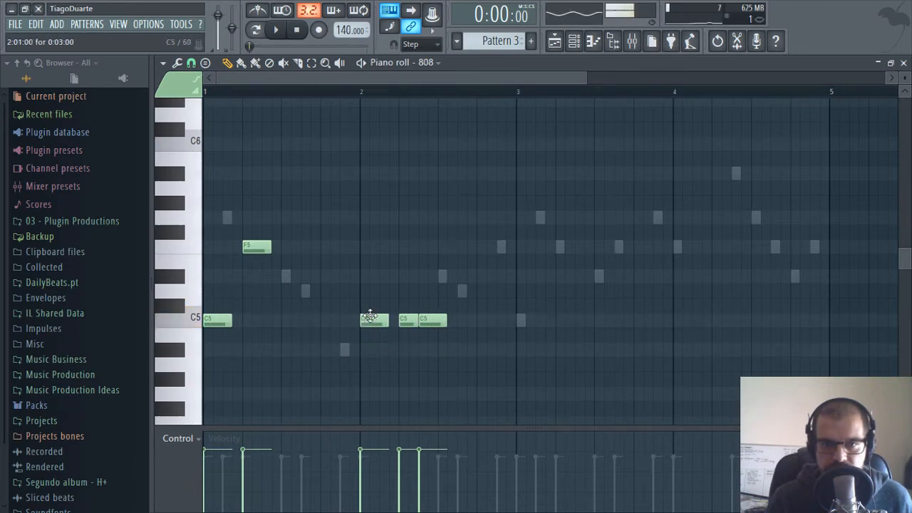
mouse_move(431, 320)
mouse_down()
mouse_move(437, 279)
mouse_move(441, 322)
mouse_move(413, 322)
mouse_up()
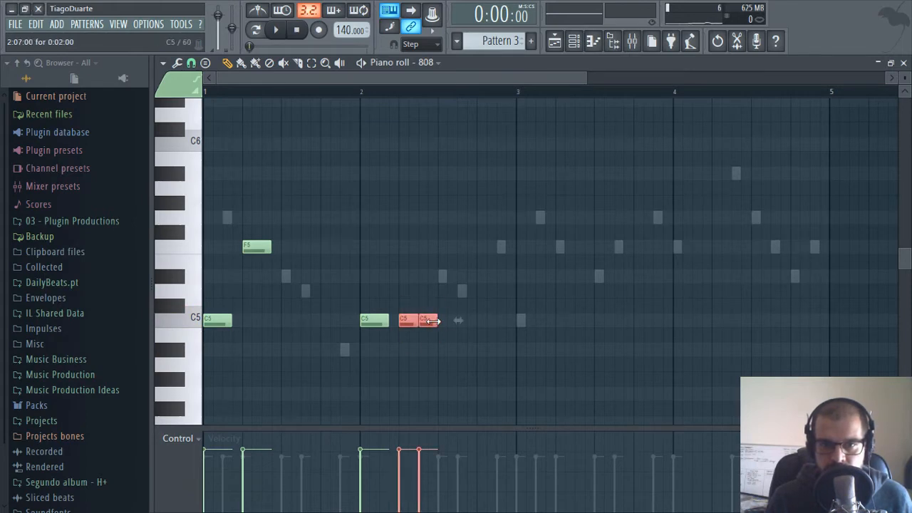
ctrl+click(342, 323)
Try the 808 notes one octave lower and return them to their original octave
scroll(228, 320, down, 4)
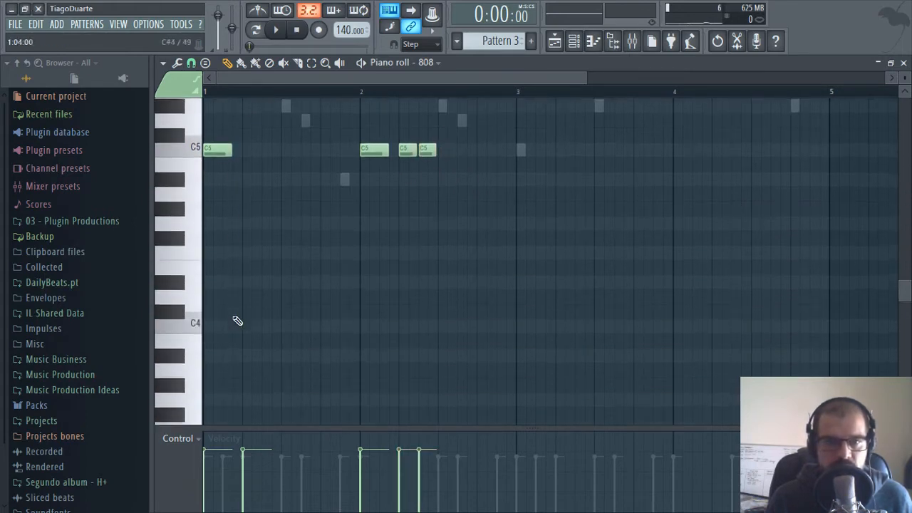
scroll(285, 320, up, 1)
key(ctrl+Down)
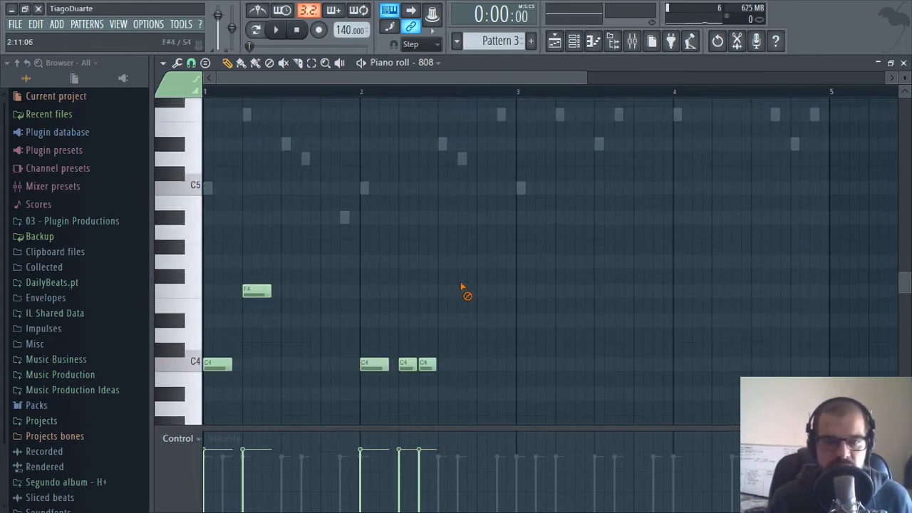
key(ctrl+Up)
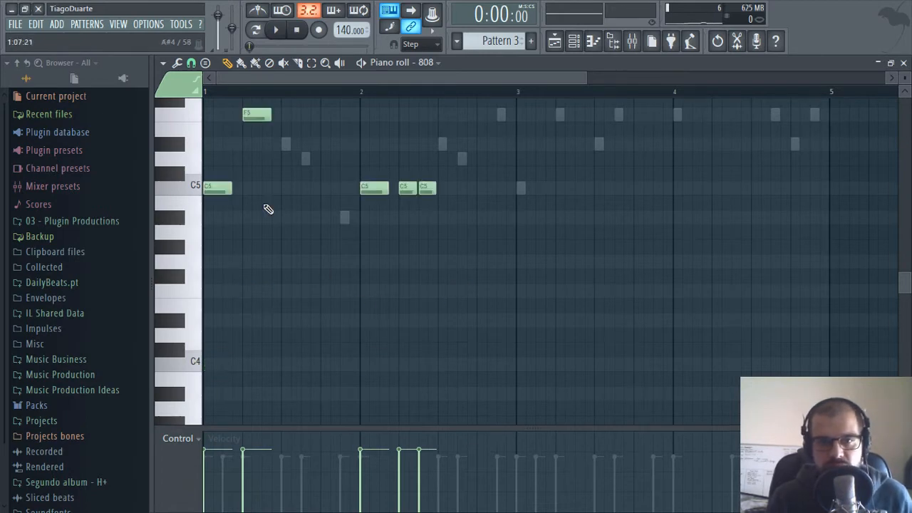
Close the piano roll, set the 808 channel's root note to C6 and start playback
scroll(303, 268, up, 3)
key(Escape)
click(261, 280)
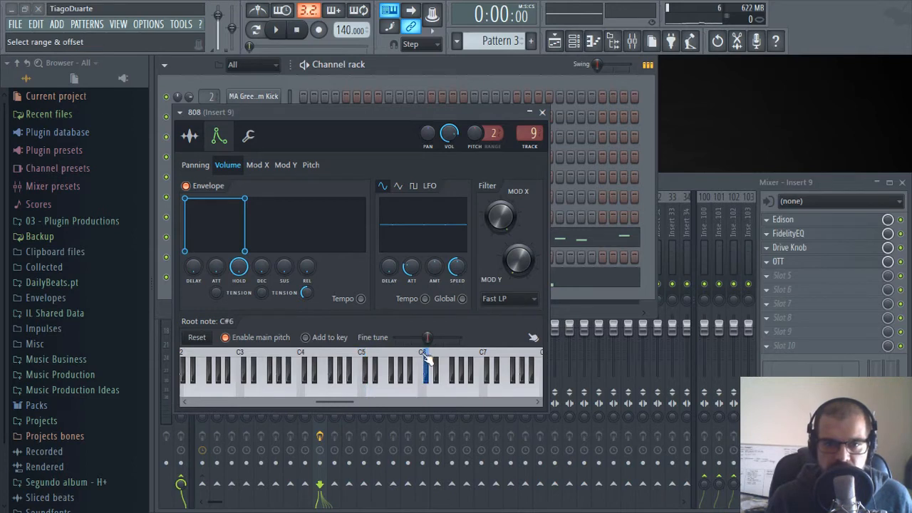
key(space)
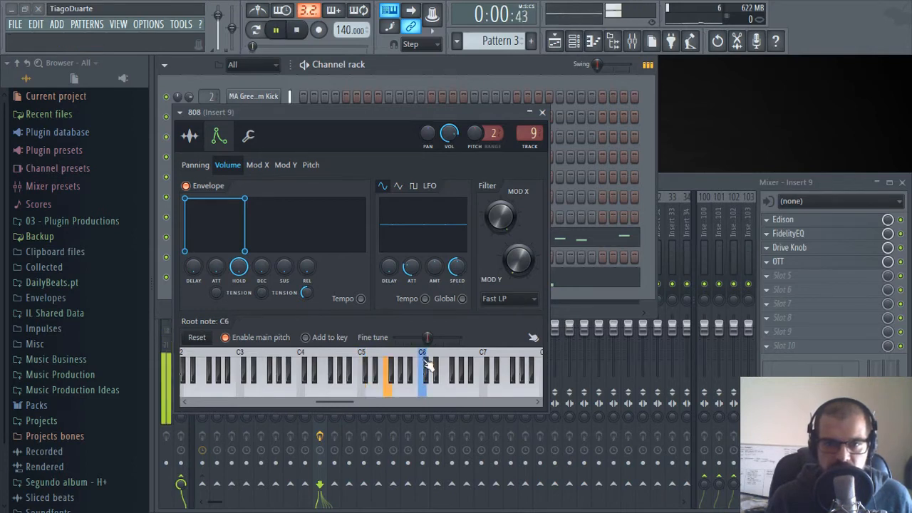
Close the 808 channel settings and rename mixer track 9 as 808
click(542, 112)
click(727, 184)
double_click(316, 224)
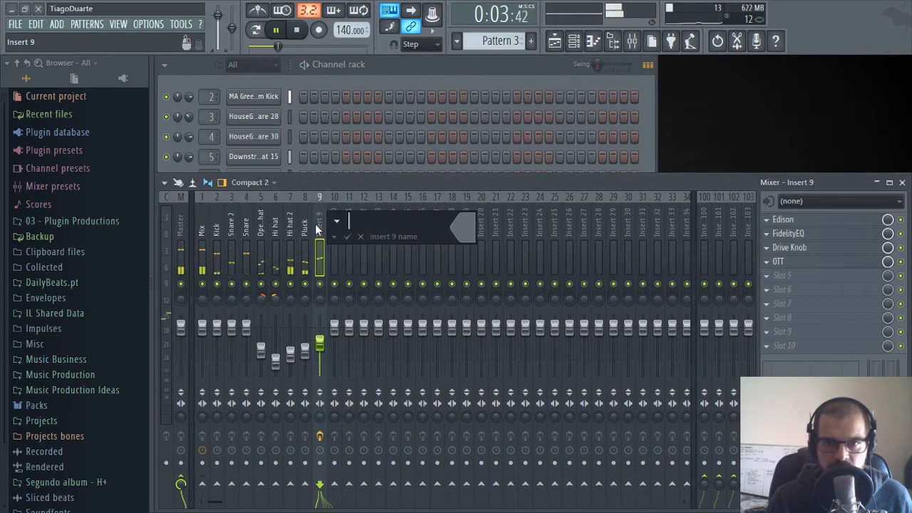
text(808)
key(Return)
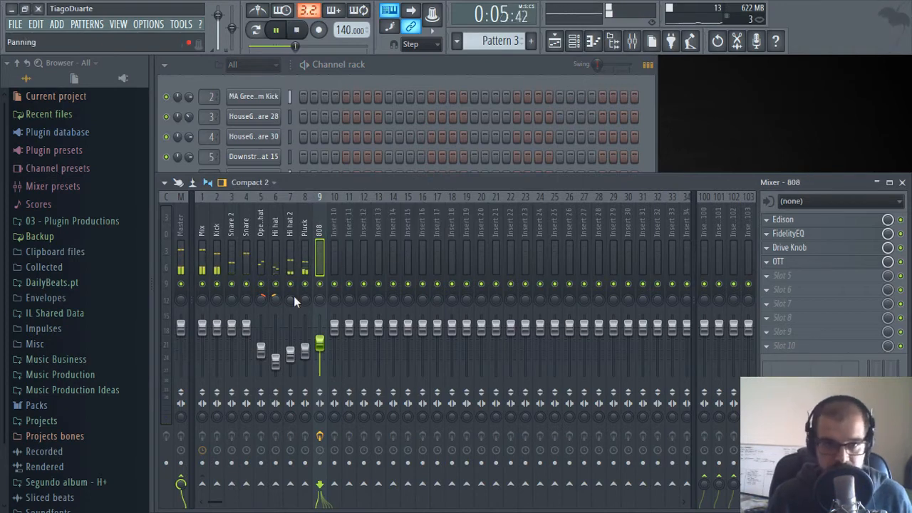
Route the 808 mixer track only to the Mix track and select the Mix track
right_click(202, 488)
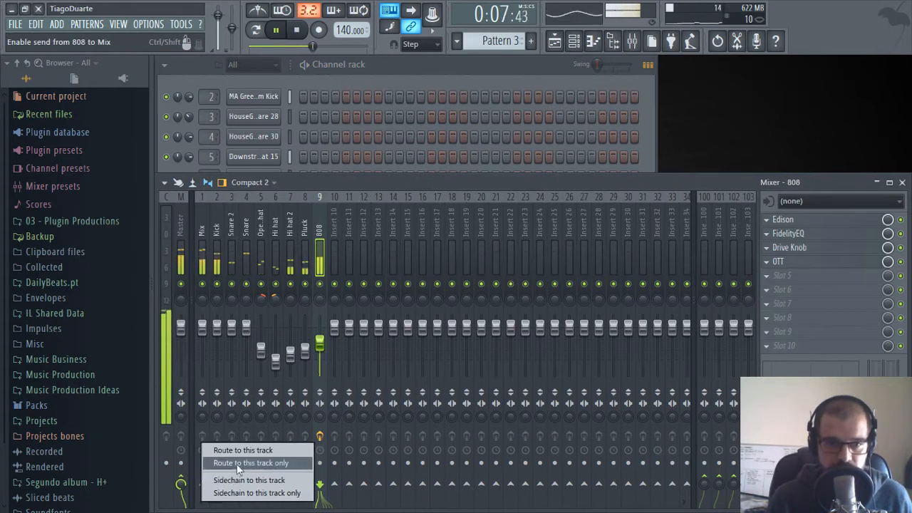
click(242, 465)
click(203, 227)
Reopen the 808 channel's notes in the piano roll and stop playback
click(432, 65)
click(513, 276)
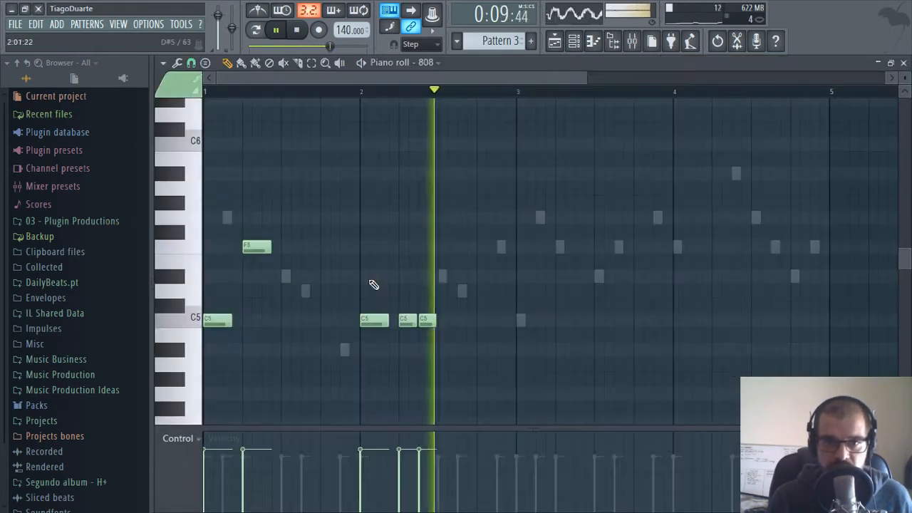
scroll(291, 317, up, 2)
scroll(296, 324, down, 3)
key(space)
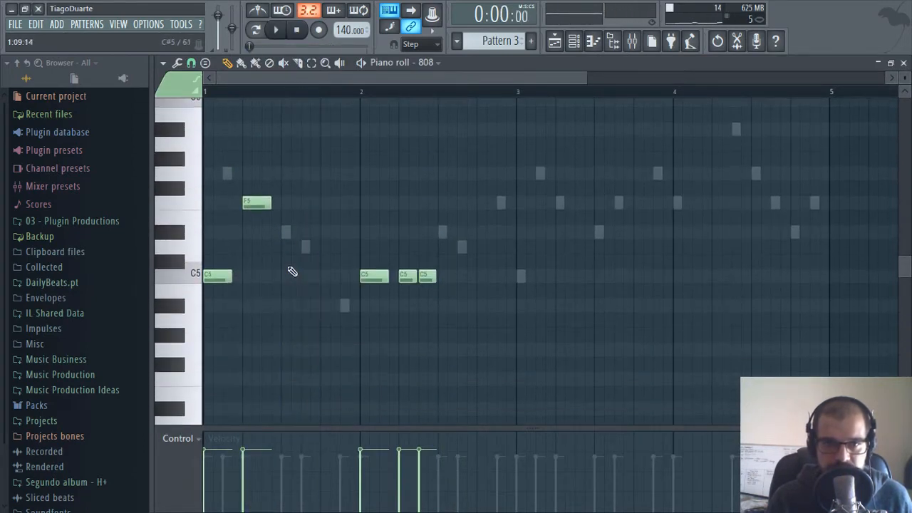
Try extra D#5, D5 and A#4 notes in bar 1 following the pluck melody, and remove them
click(305, 246)
key(space)
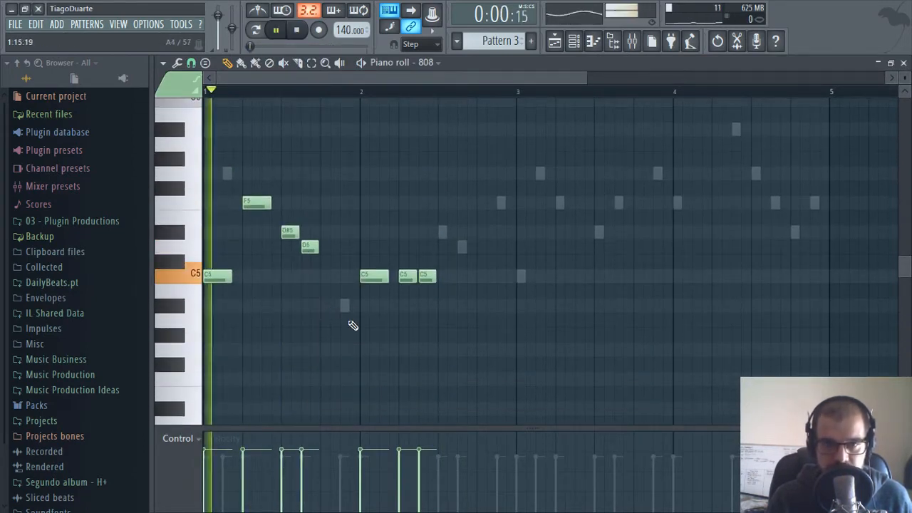
click(345, 305)
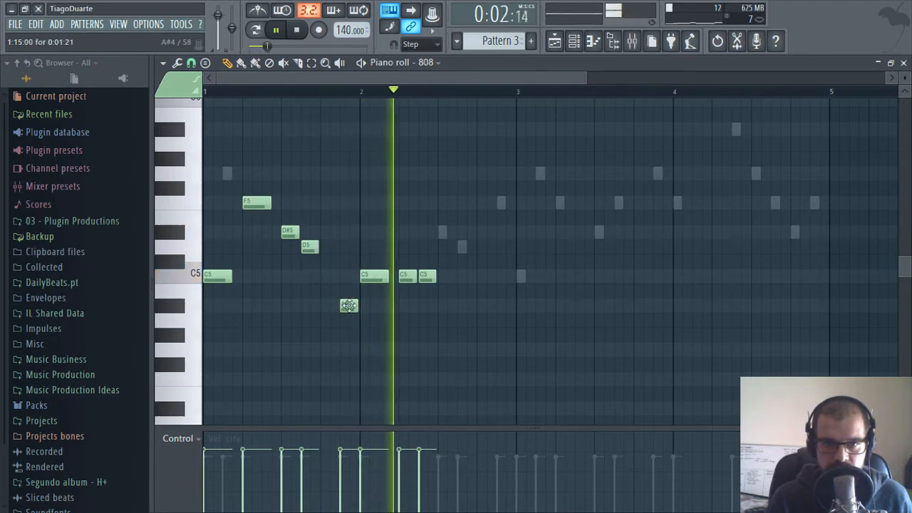
right_click(345, 305)
right_click(305, 246)
key(space)
right_click(290, 231)
Audition the bass line and replace the second 808 note in bar 1 with a three-step C5 note
key(space)
key(space)
right_click(261, 204)
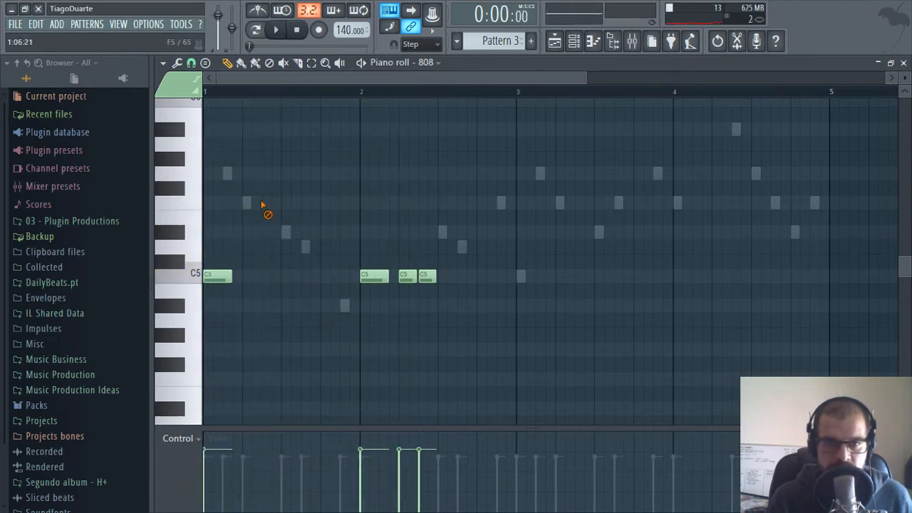
click(249, 278)
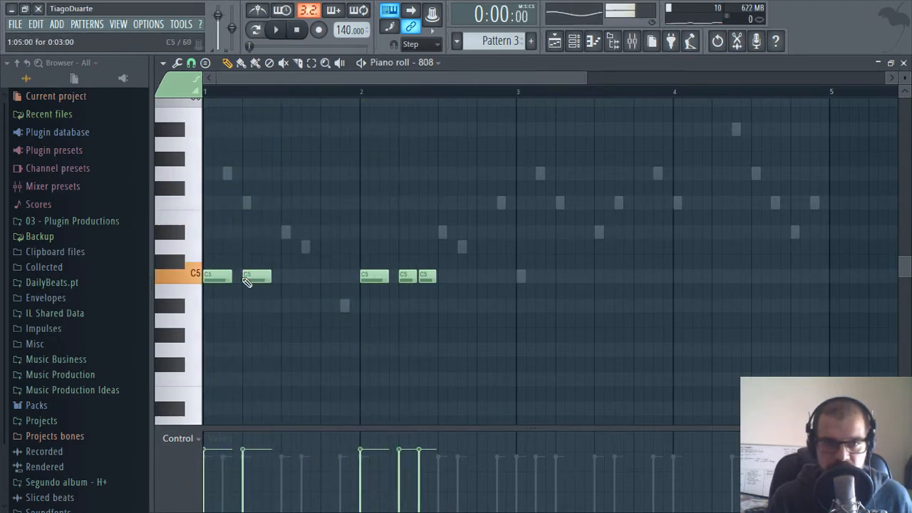
Lengthen the second C5 note to four steps and repeat the two-bar 808 phrase across bars 3 and 4
key(space)
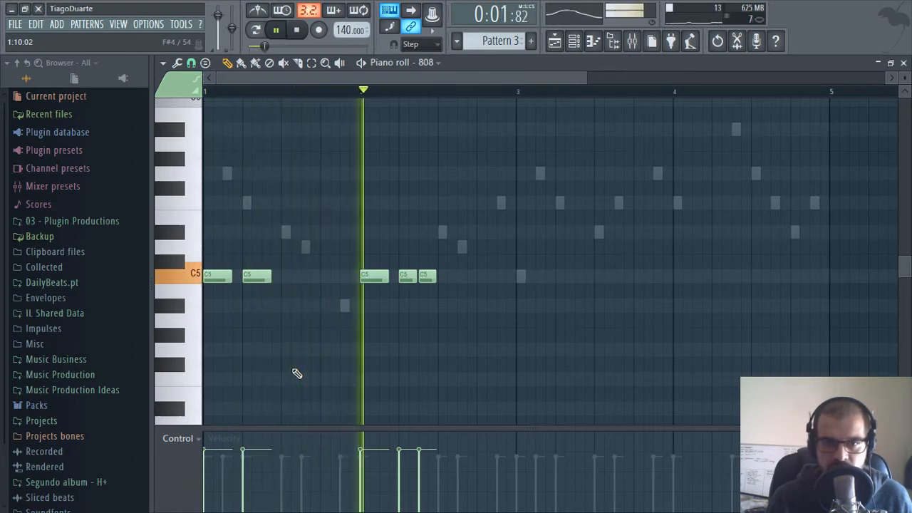
key(space)
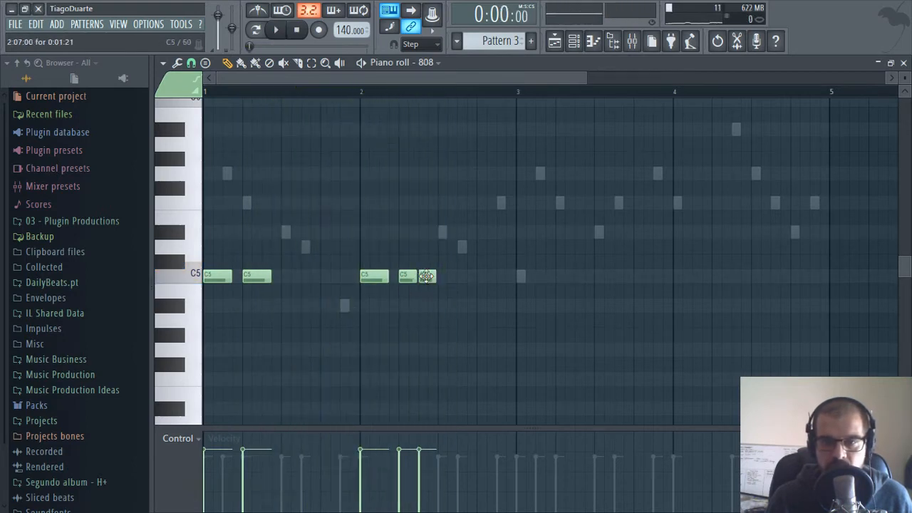
drag(470, 226, 521, 280)
click(621, 314)
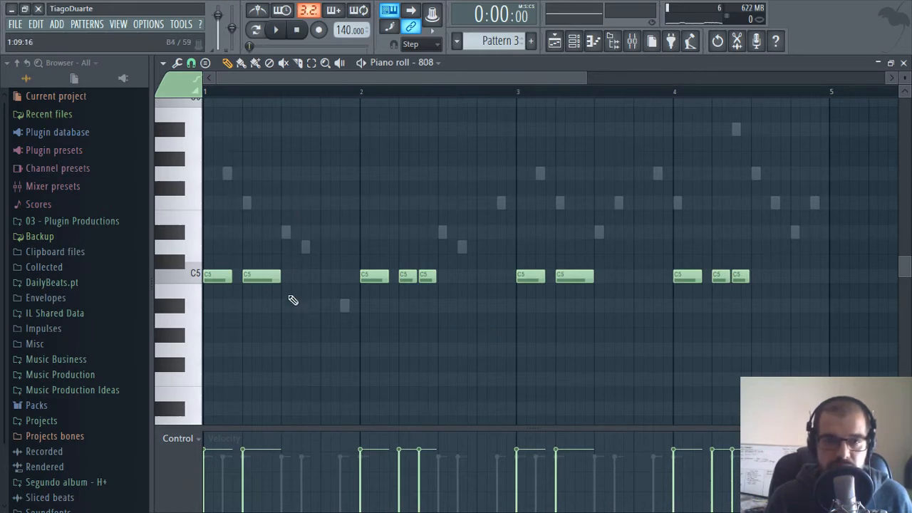
Add a C6 note at step 9 of bar 4 in the 808 pattern and extend it to the end of the bar
key(space)
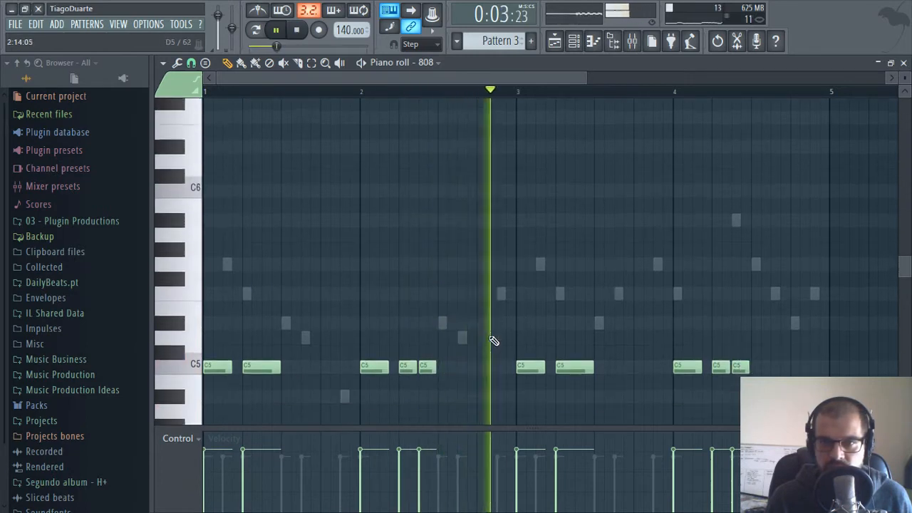
scroll(647, 277, up, 3)
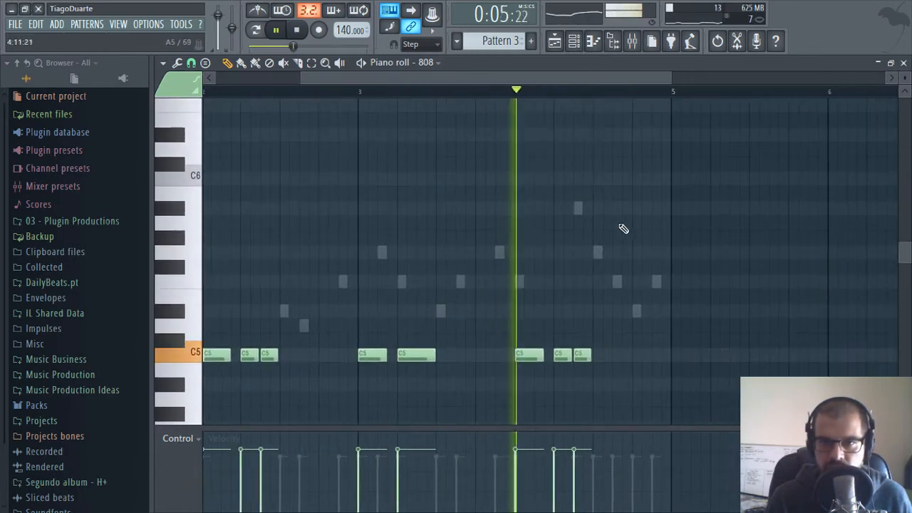
click(602, 178)
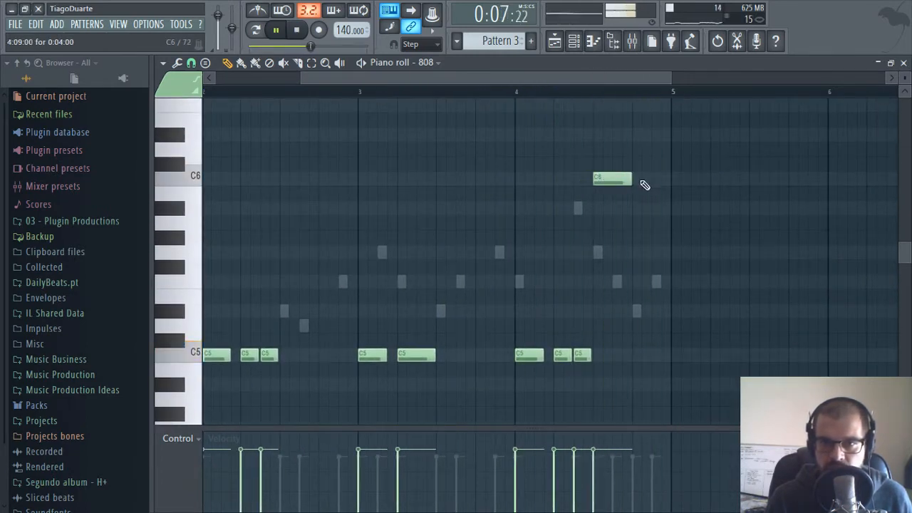
drag(627, 178, 668, 179)
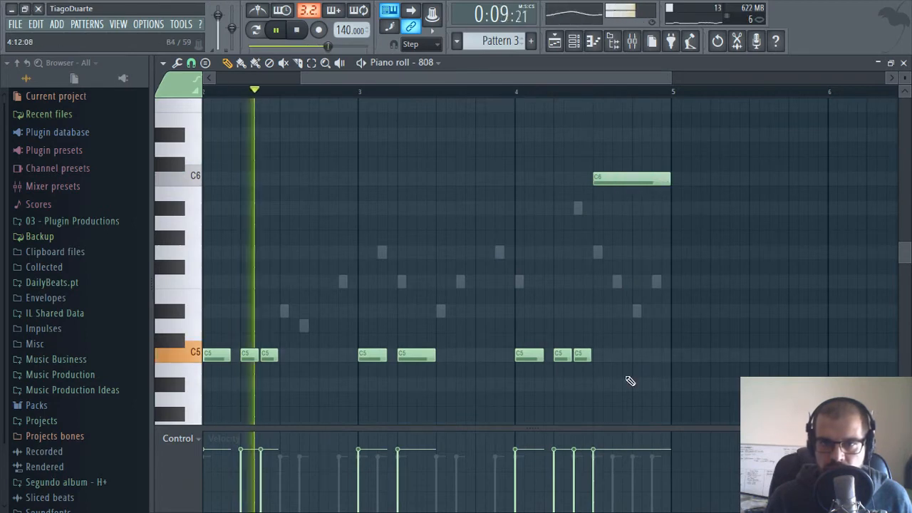
Add a C5 note at 4:13, make it a slide note, and shorten it to finish at the end of bar 4
click(635, 354)
double_click(634, 354)
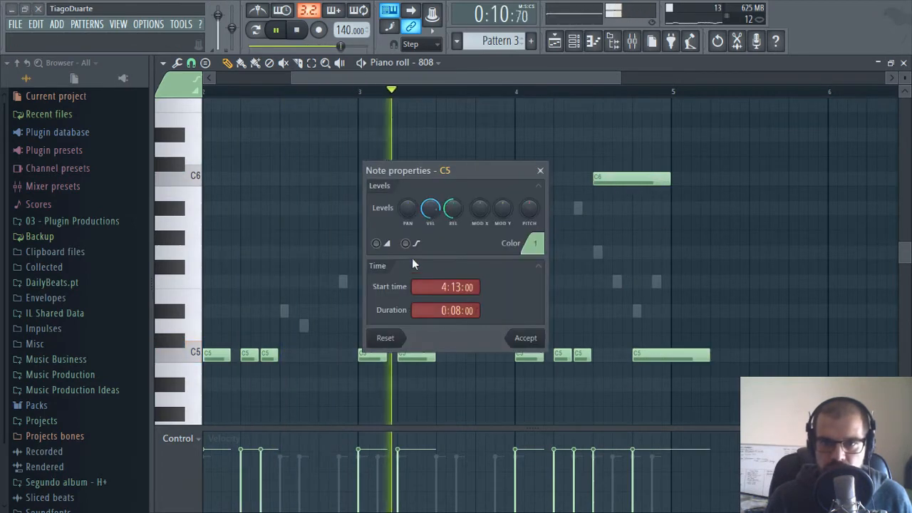
click(377, 243)
click(525, 342)
drag(703, 356, 665, 358)
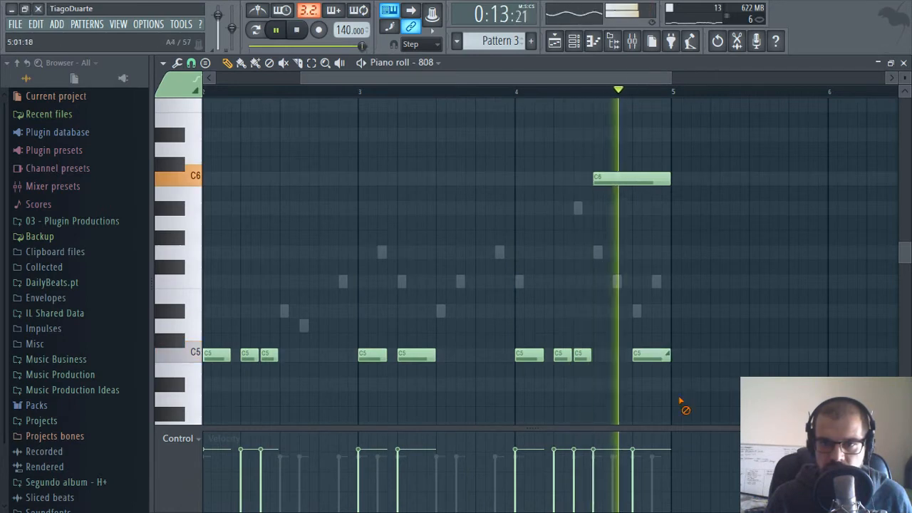
Try playing all the 808 notes one octave lower
drag(683, 307, 832, 302)
scroll(546, 290, down, 2)
scroll(670, 190, down, 2)
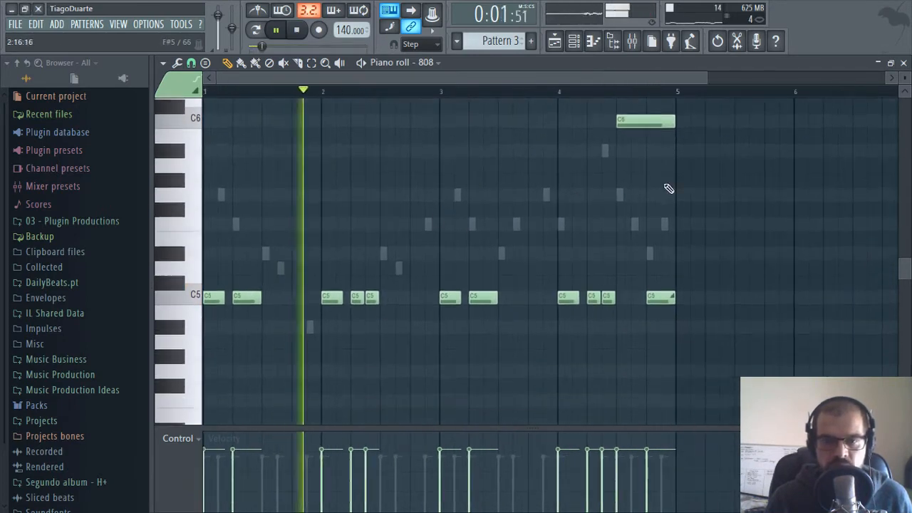
key(ctrl+Down)
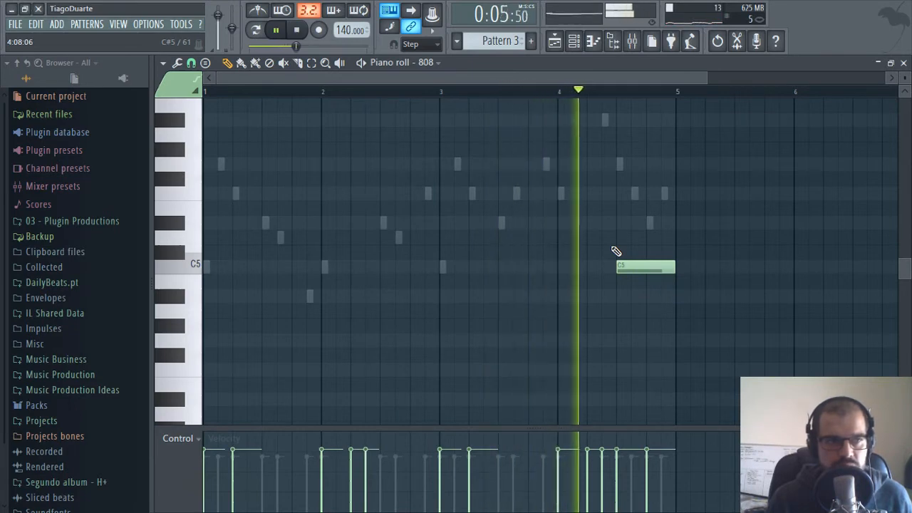
key(ctrl+Up)
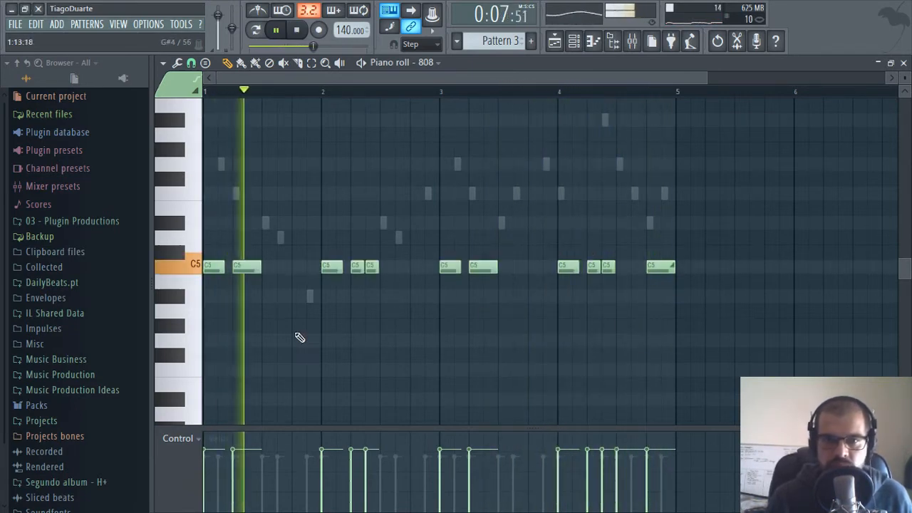
Delete the second C5 note in bar 1 and lengthen the bar's first C5 note to eight steps
scroll(287, 295, up, 1)
scroll(288, 297, down, 2)
scroll(288, 298, up, 4)
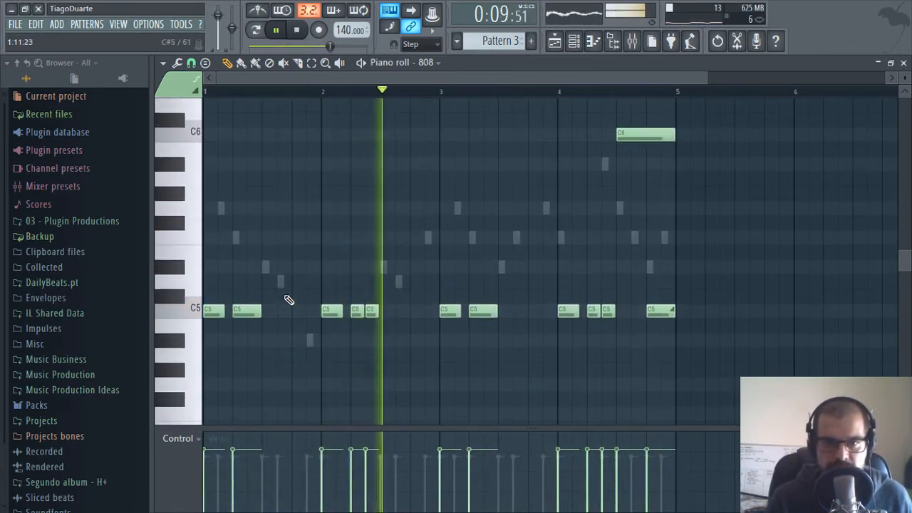
scroll(289, 299, down, 5)
scroll(288, 300, up, 5)
scroll(289, 301, down, 3)
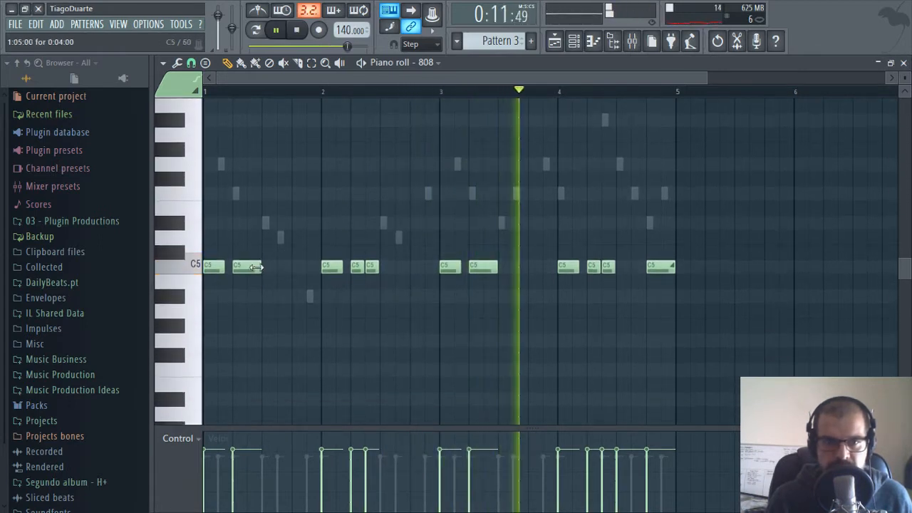
right_click(245, 268)
key(space)
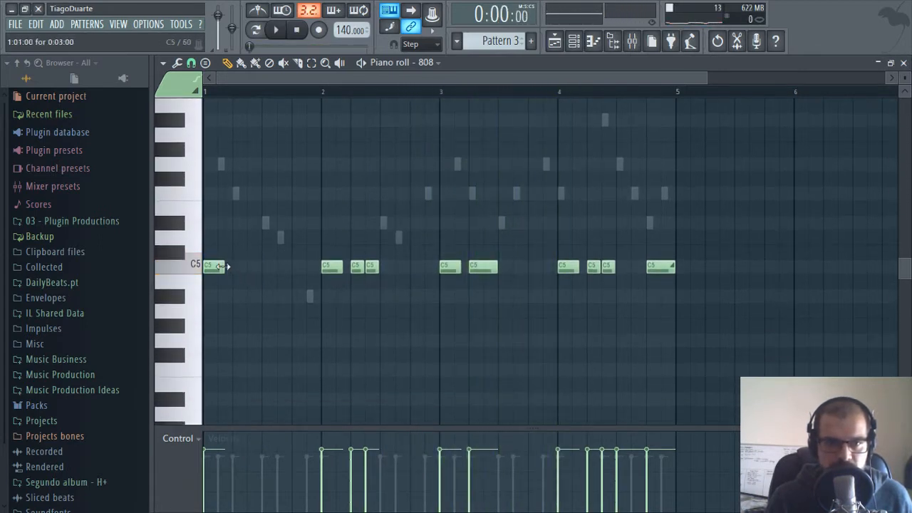
key(space)
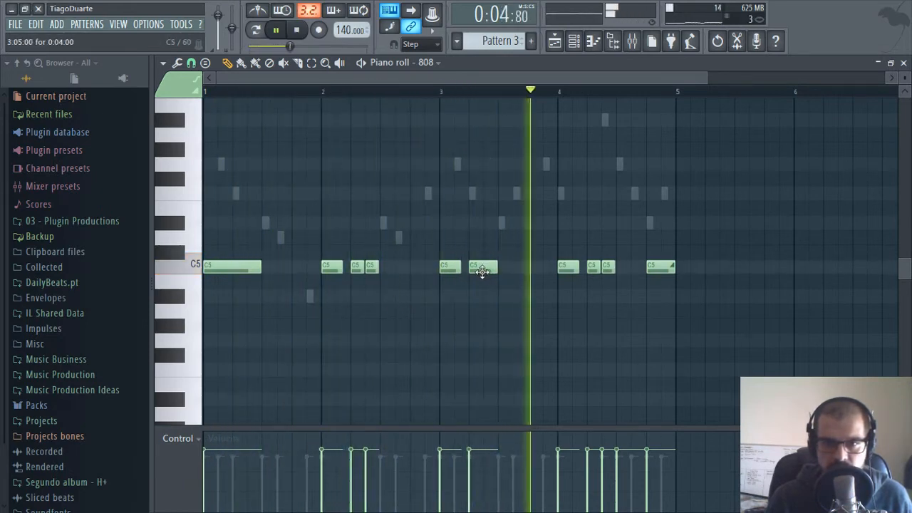
Raise the second note in bar 3 of the 808 pattern to F5 and replay the pattern from the start
drag(484, 268, 491, 194)
key(space)
key(space)
scroll(502, 236, up, 5)
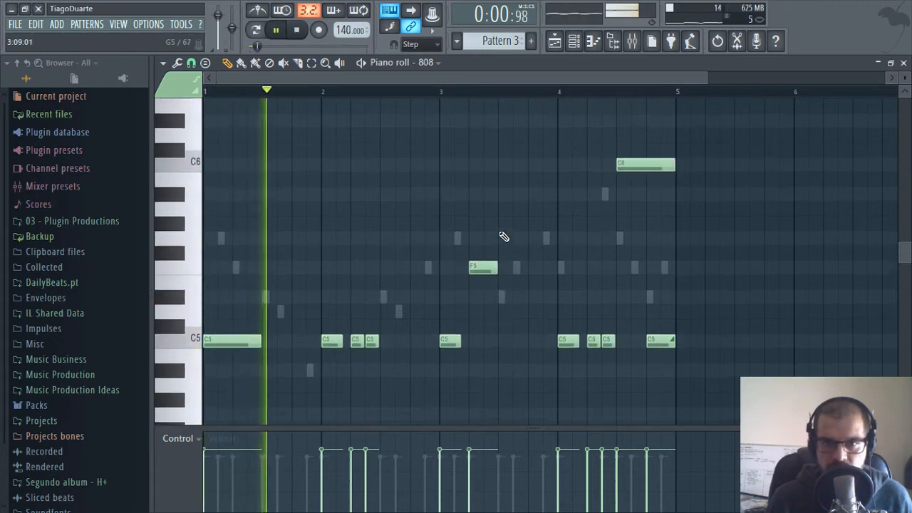
Try a D#5 note at 3:09 following the F5 note, first eight steps long and then four
drag(525, 313, 560, 310)
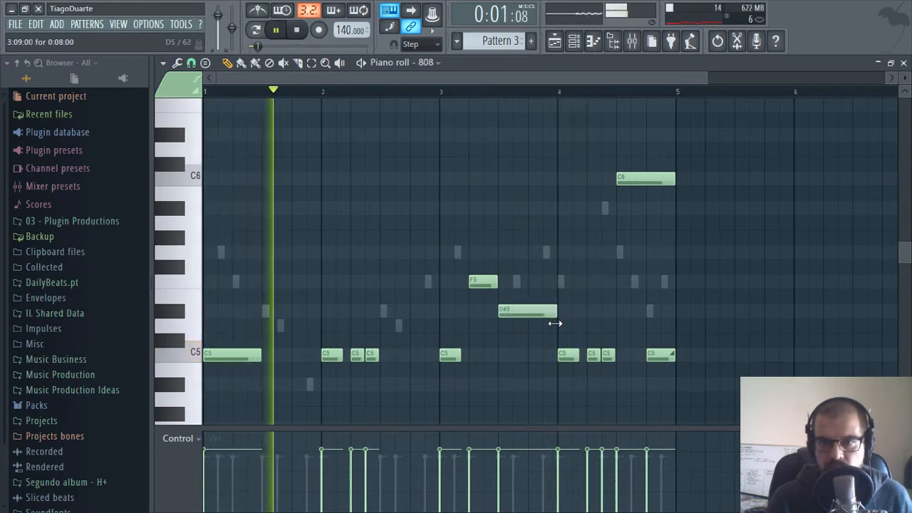
scroll(504, 366, down, 2)
scroll(513, 387, up, 1)
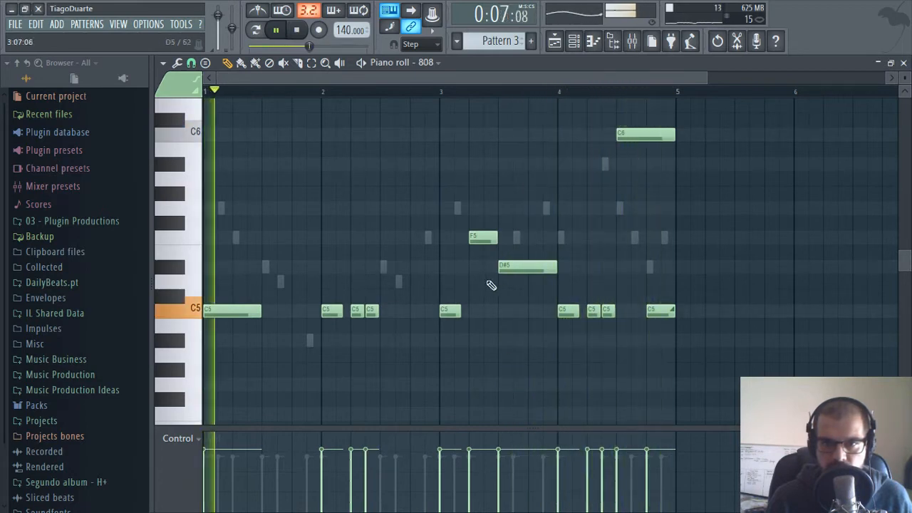
drag(558, 271, 528, 270)
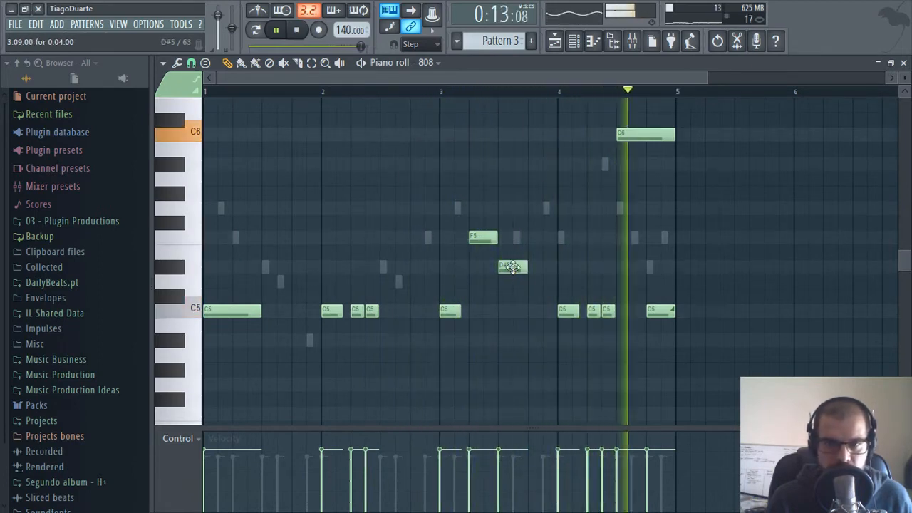
right_click(513, 268)
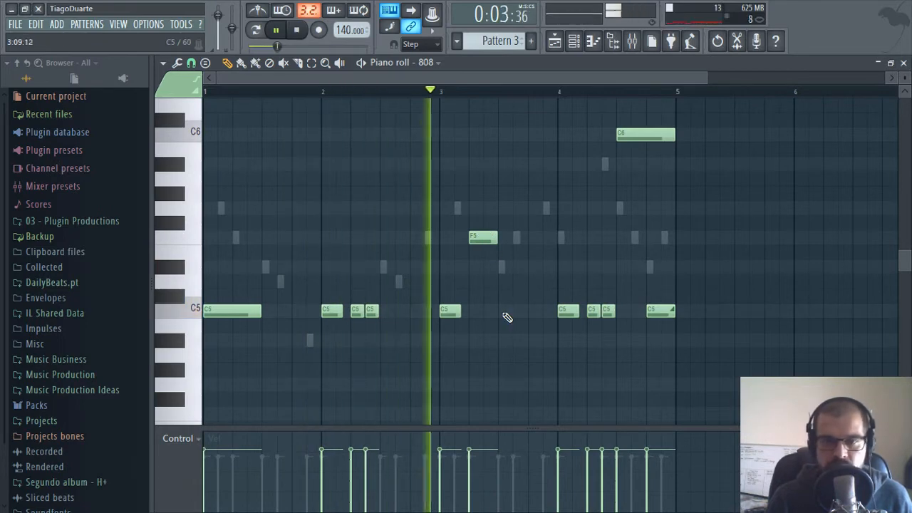
Close the piano roll, set the 808 mixer track's level to about -9.6 dB, and return to the Channel rack
click(904, 63)
click(326, 347)
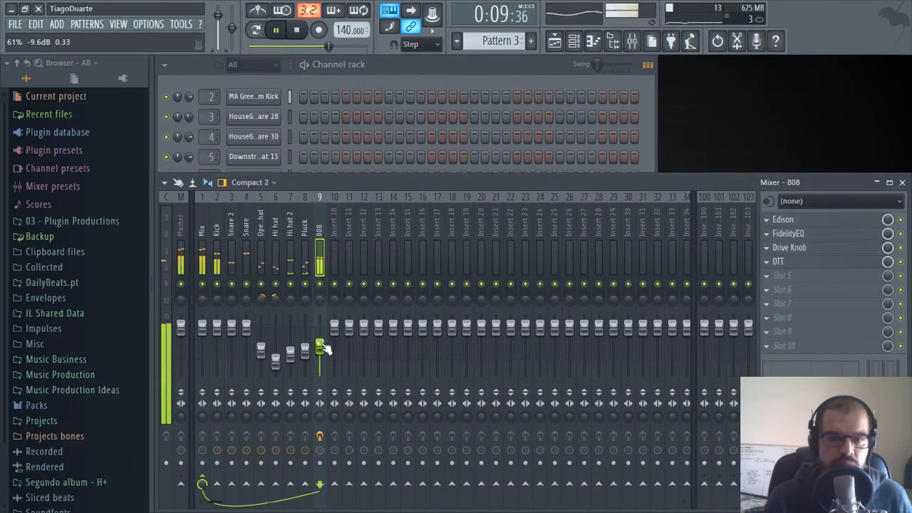
click(431, 78)
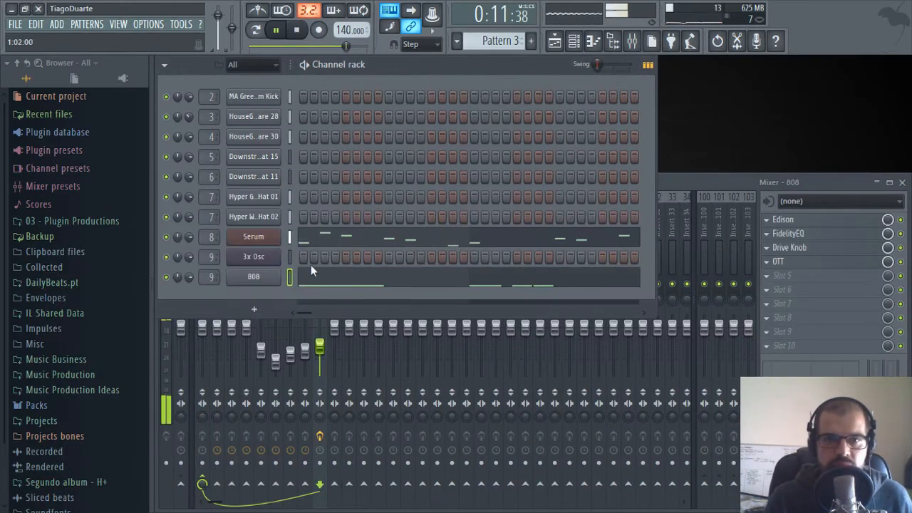
Add an Xpand!2 instrument channel and load the 01 Majestic preset from the 03 Huge Pads category
click(255, 312)
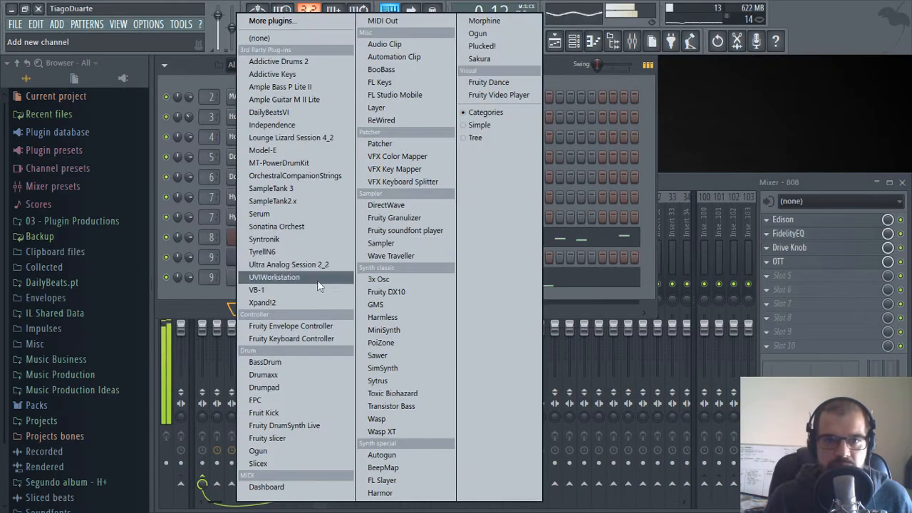
click(273, 304)
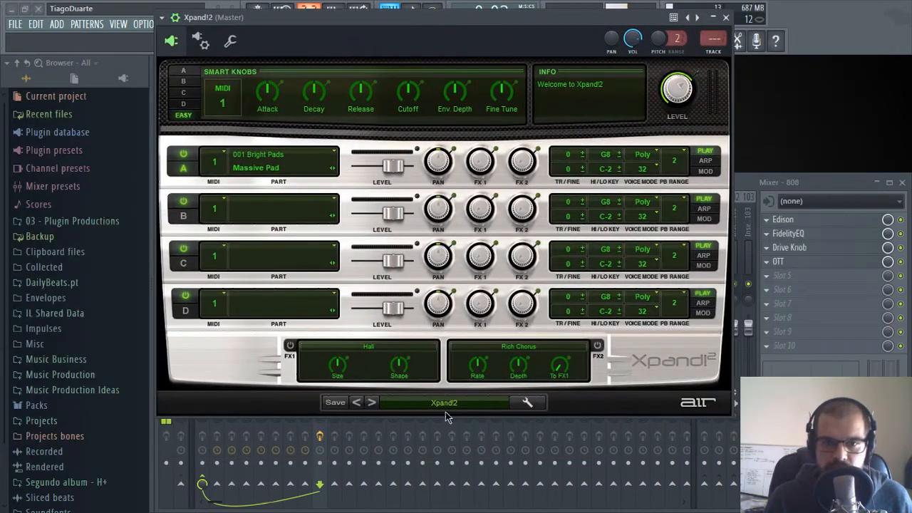
click(444, 403)
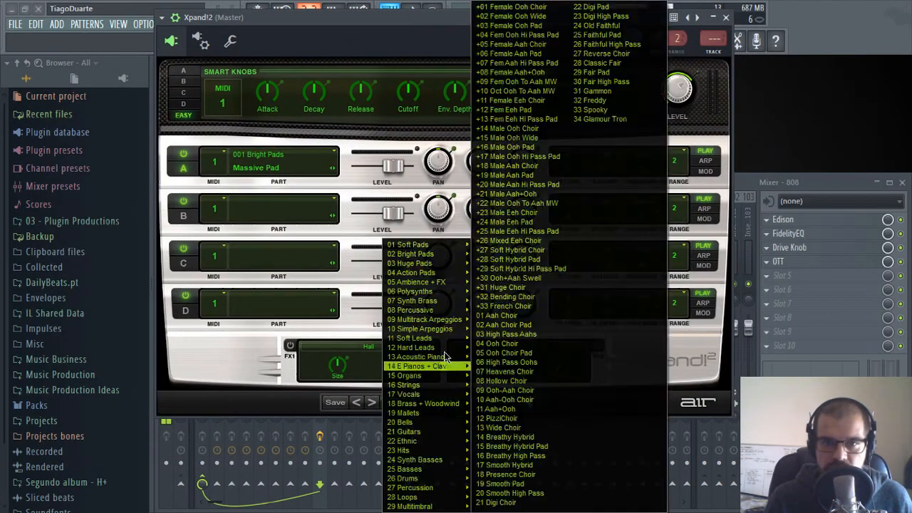
mouse_move(434, 280)
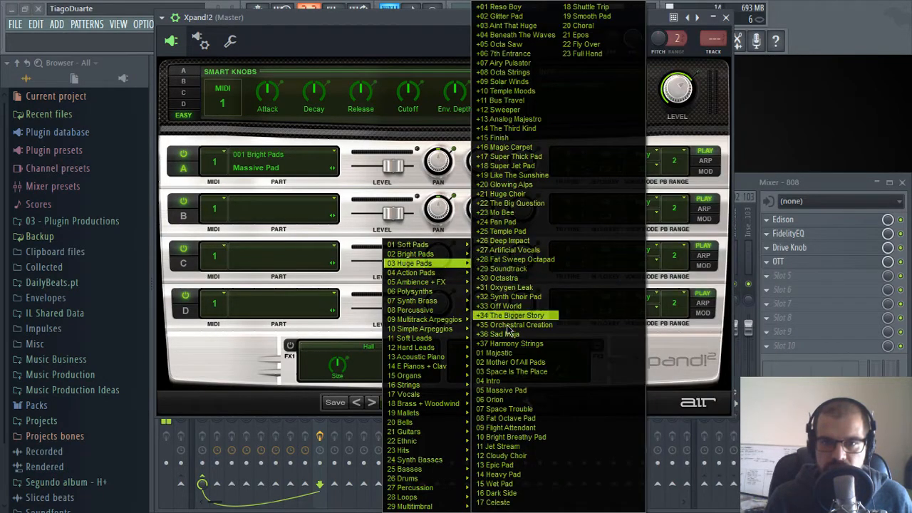
click(499, 353)
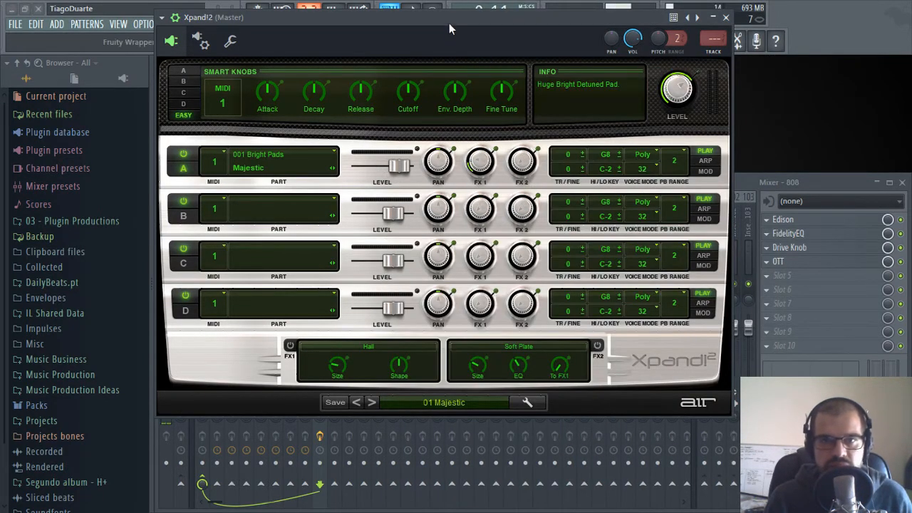
Move the Xpand!2 window clear of the main toolbar and change the typing keyboard's option while auditioning the Majestic pad
drag(449, 23, 471, 67)
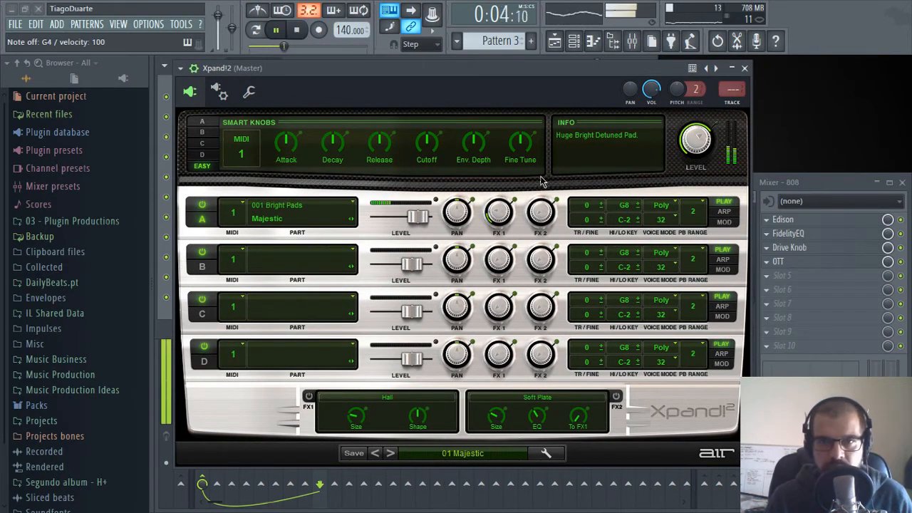
right_click(395, 14)
click(400, 56)
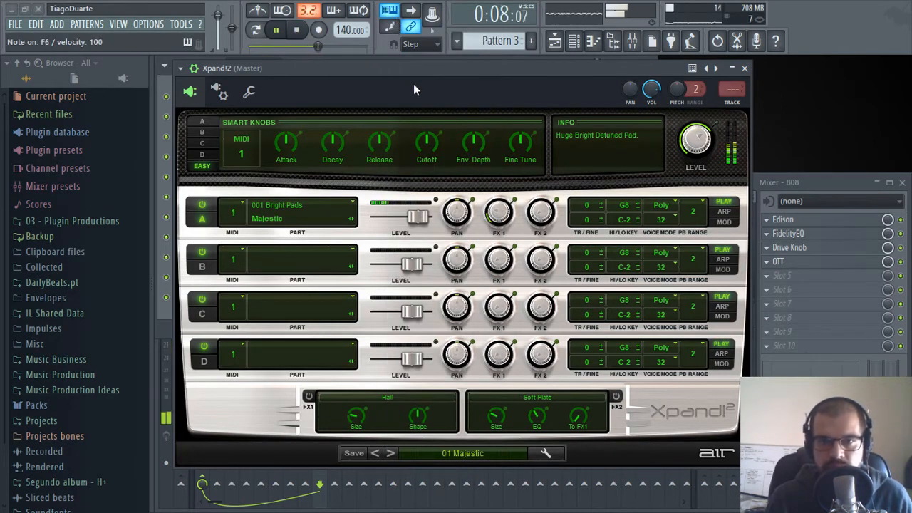
Close the Xpand!2 window, route its channel to mixer insert 10, and set that insert's level to about -14.9 dB
click(745, 69)
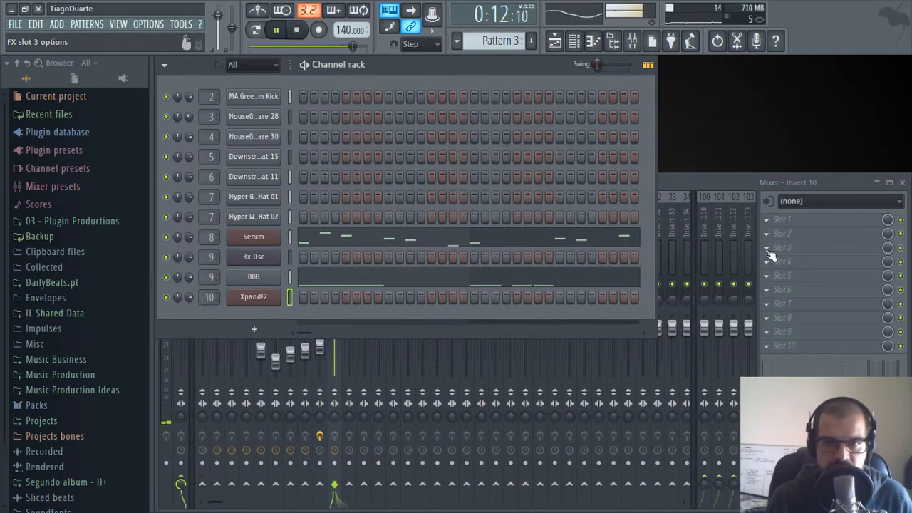
click(697, 173)
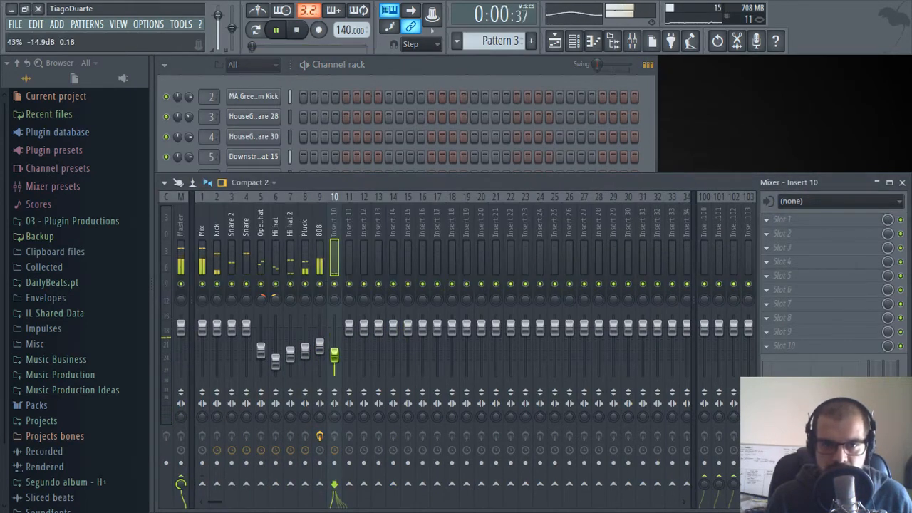
click(377, 86)
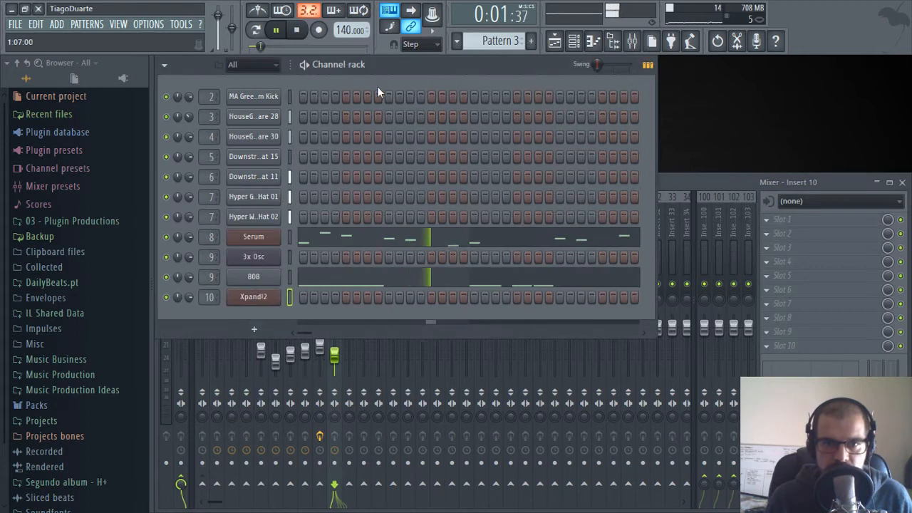
Open the Xpand!2 channel in the piano roll at the octave between C6 and C7
right_click(259, 302)
click(305, 298)
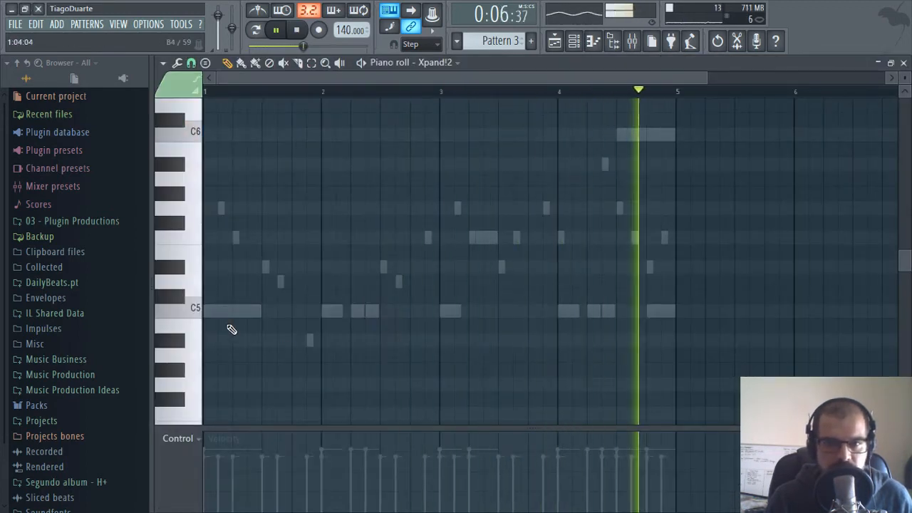
scroll(251, 311, up, 4)
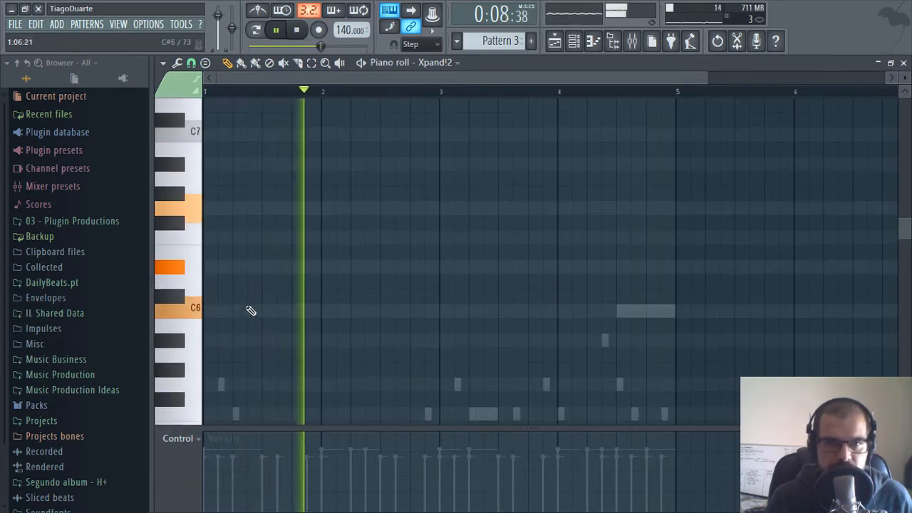
Draw a C6, D#6 and G6 chord at the start of bar 1 and extend its notes to half a bar
click(215, 310)
click(215, 267)
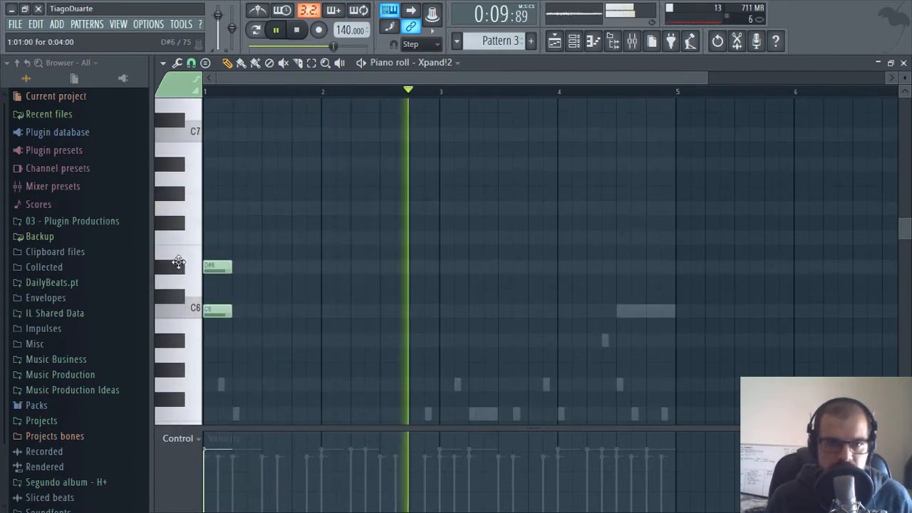
click(221, 207)
key(ctrl+a)
drag(234, 268, 256, 272)
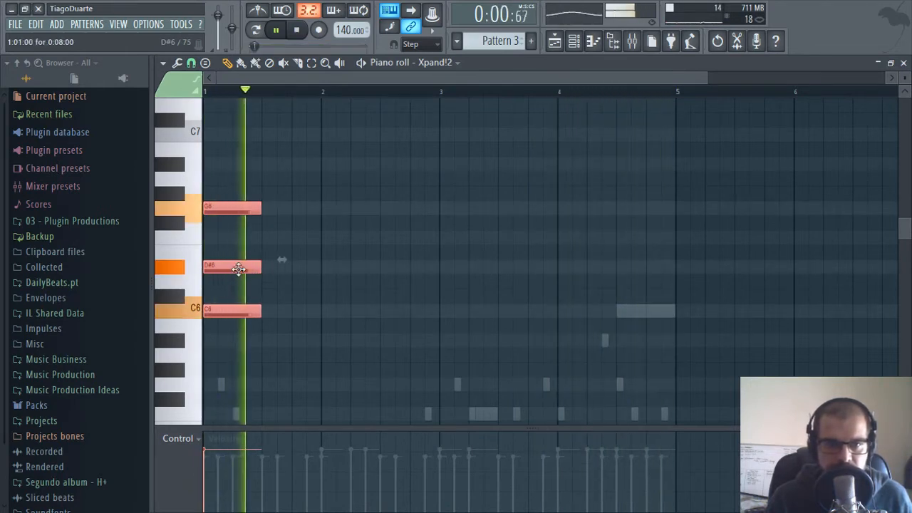
Copy the chord to the start of bar 2 and revoice the copy as G5, C6 and D#6
shift+drag(239, 268, 339, 267)
click(342, 293)
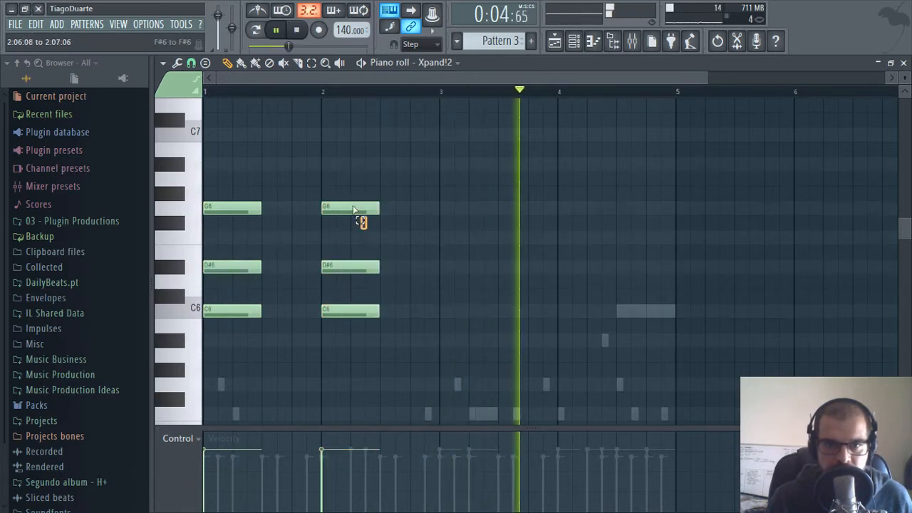
click(354, 209)
key(ctrl+Down)
click(344, 328)
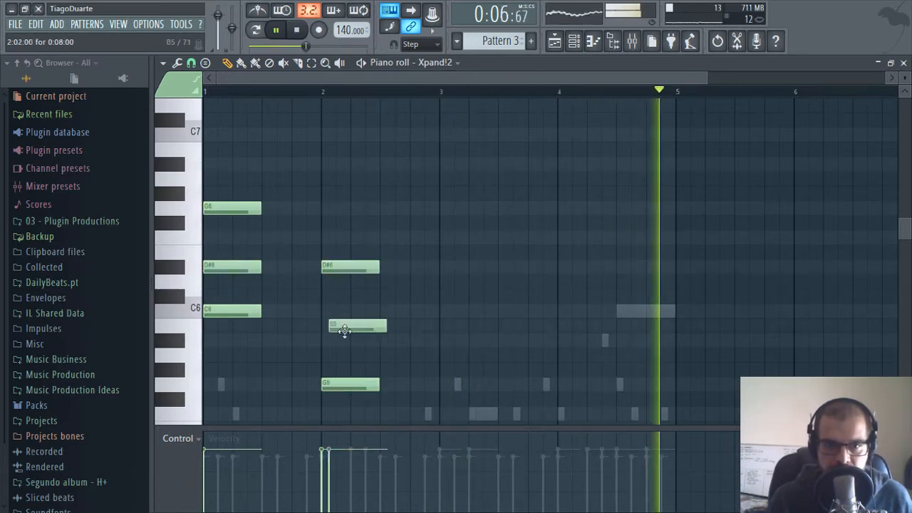
drag(344, 328, 338, 341)
scroll(393, 309, down, 3)
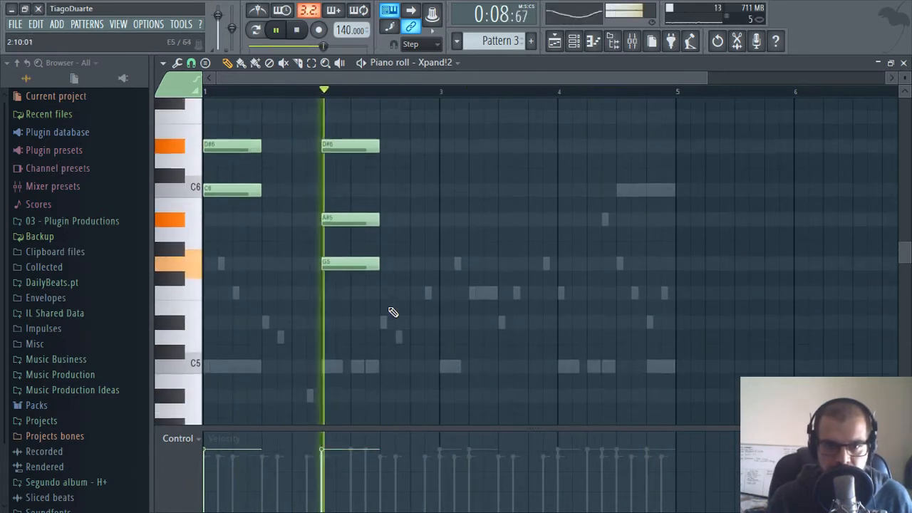
scroll(385, 313, up, 2)
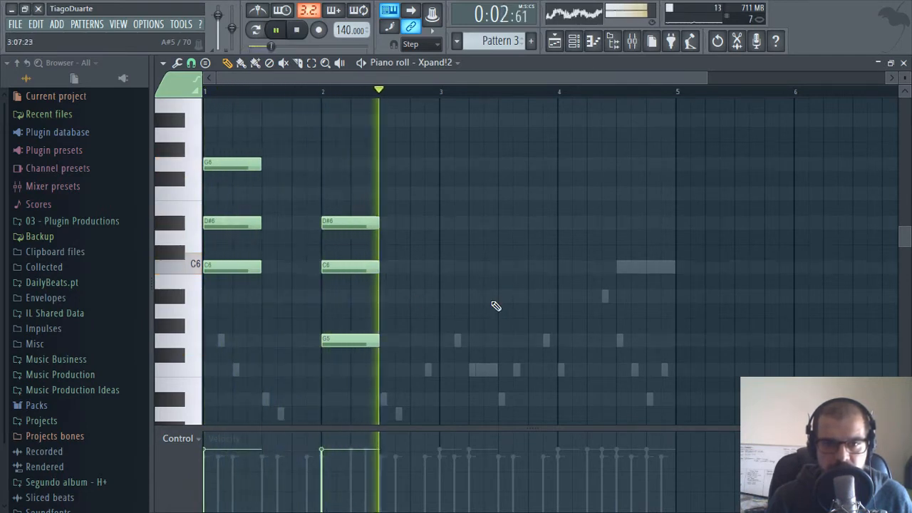
Copy the bar 2 chord to the start of bar 3 and lower its C6 note to A#5
drag(417, 172, 358, 378)
drag(358, 341, 464, 342)
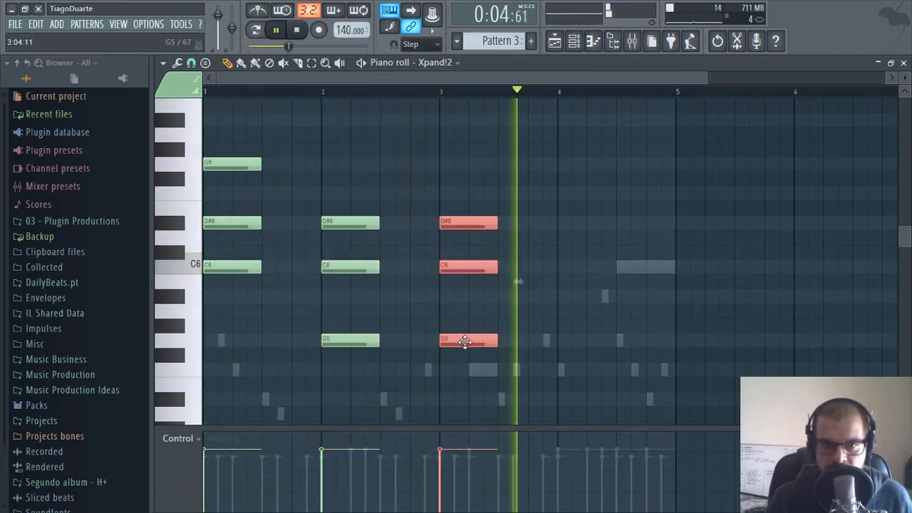
click(497, 315)
drag(460, 266, 460, 301)
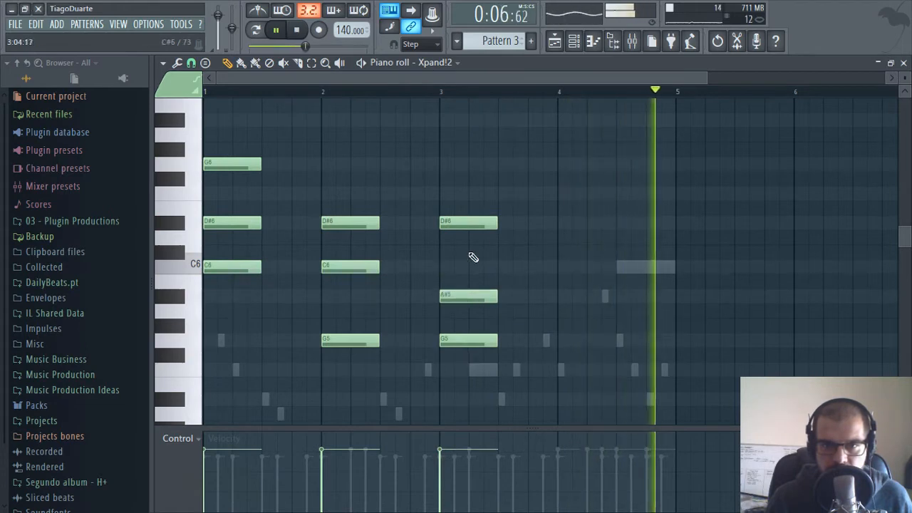
Try the bar 3 chord with its D#6 note an octave lower at D#5, and return the note to D#6
drag(471, 254, 460, 208)
key(ctrl+Down)
click(558, 330)
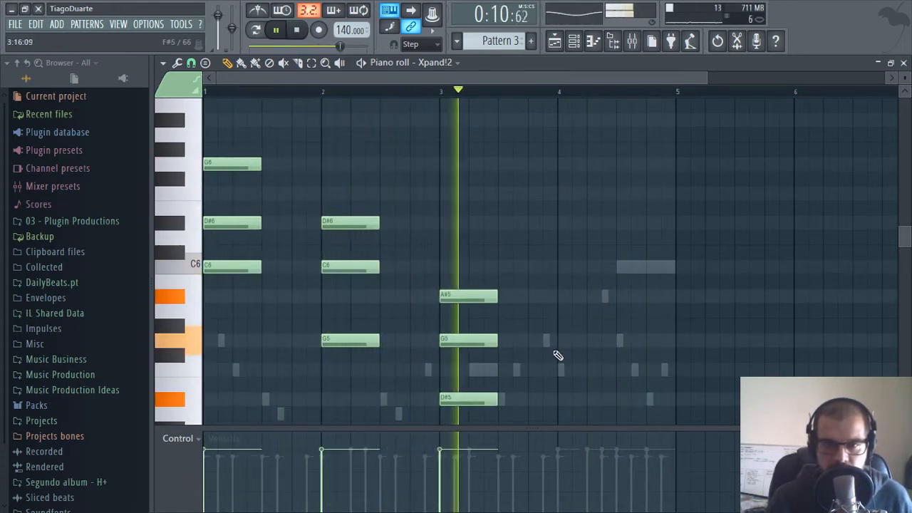
drag(533, 328, 472, 236)
drag(464, 188, 409, 328)
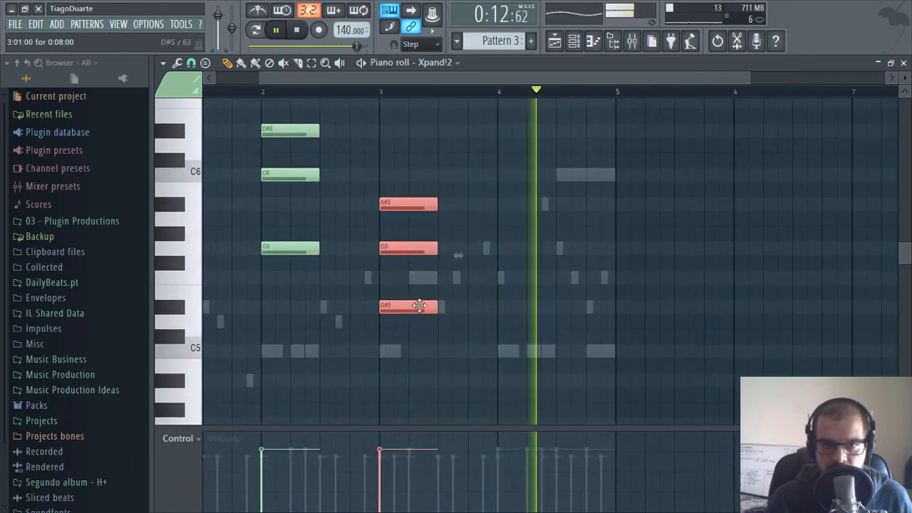
click(442, 305)
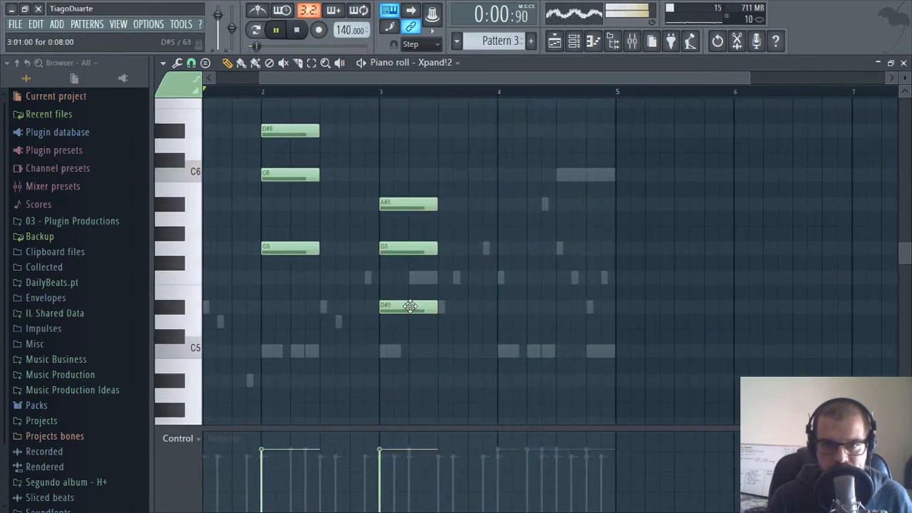
drag(410, 307, 412, 277)
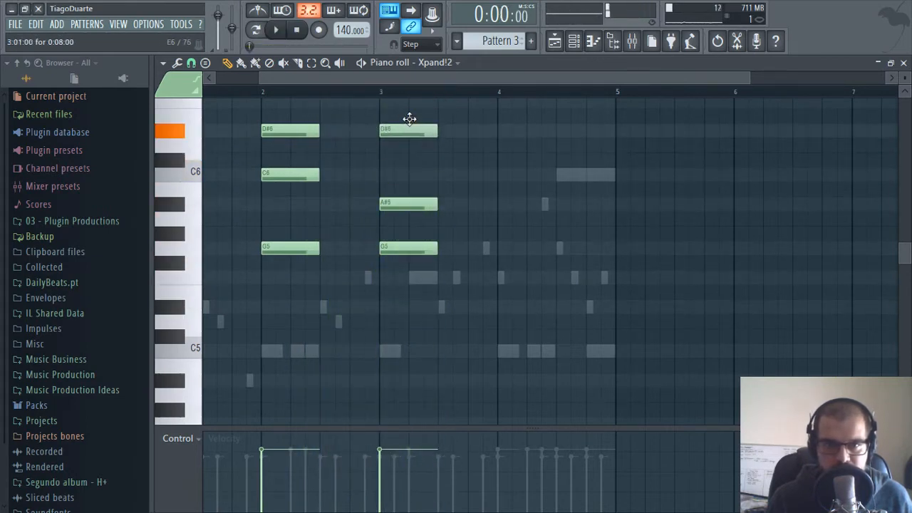
Copy the bar 3 chord to the start of bar 4 and revoice the copy as G5, C6 and F6
drag(596, 270, 655, 346)
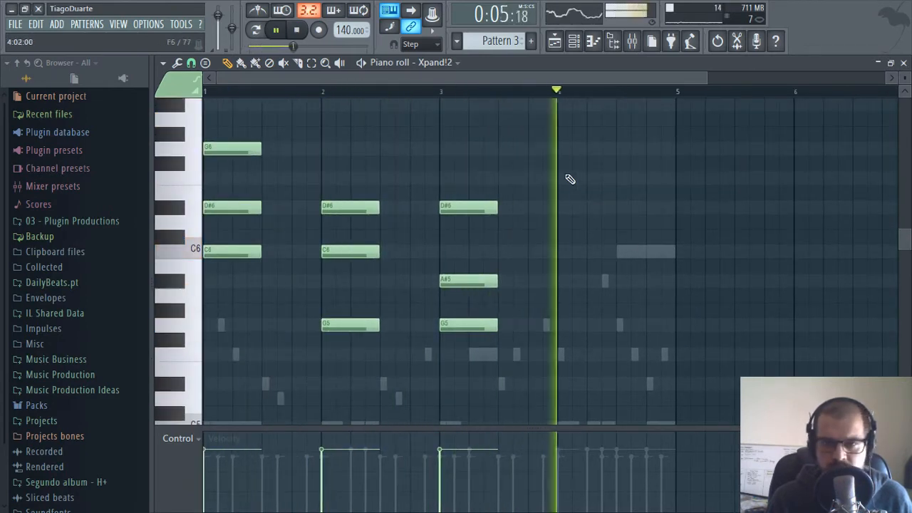
drag(558, 157, 486, 360)
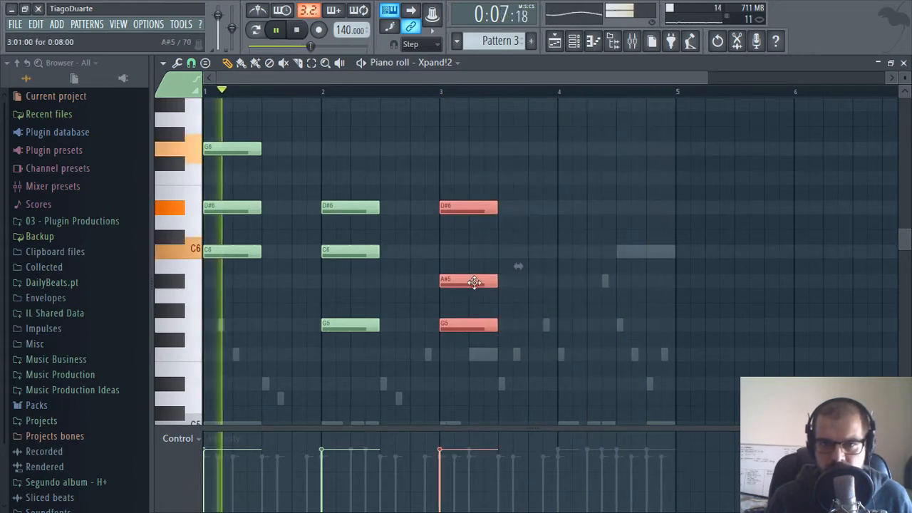
shift+drag(462, 282, 582, 246)
ctrl+click(578, 295)
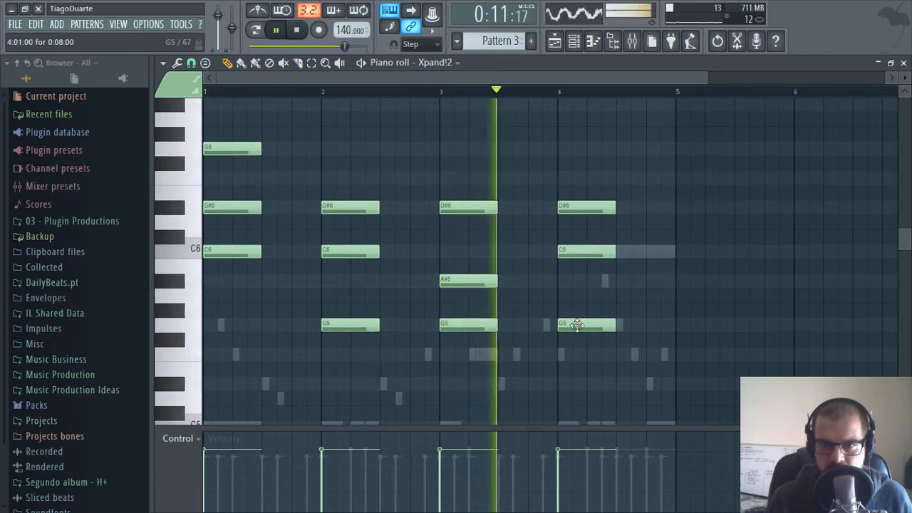
drag(577, 325, 582, 172)
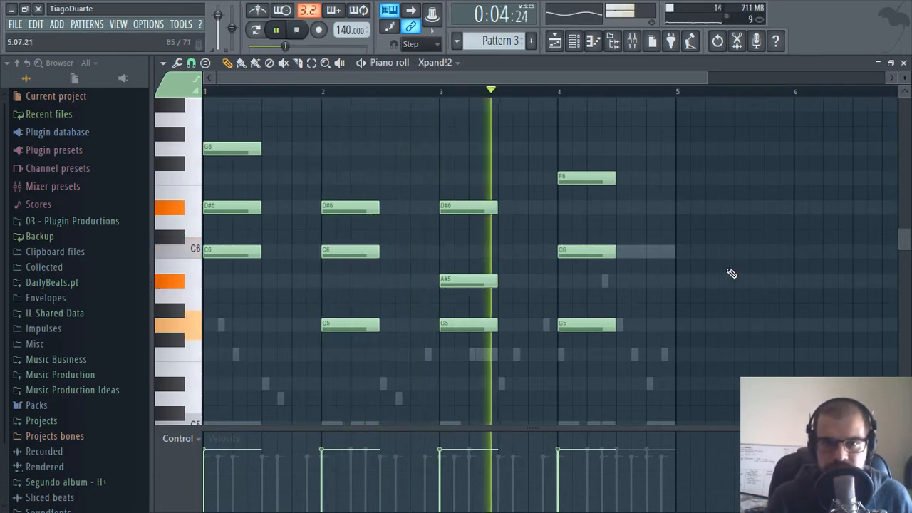
Close the piano roll and lower mixer insert 10 to about -17.7 dB
click(903, 64)
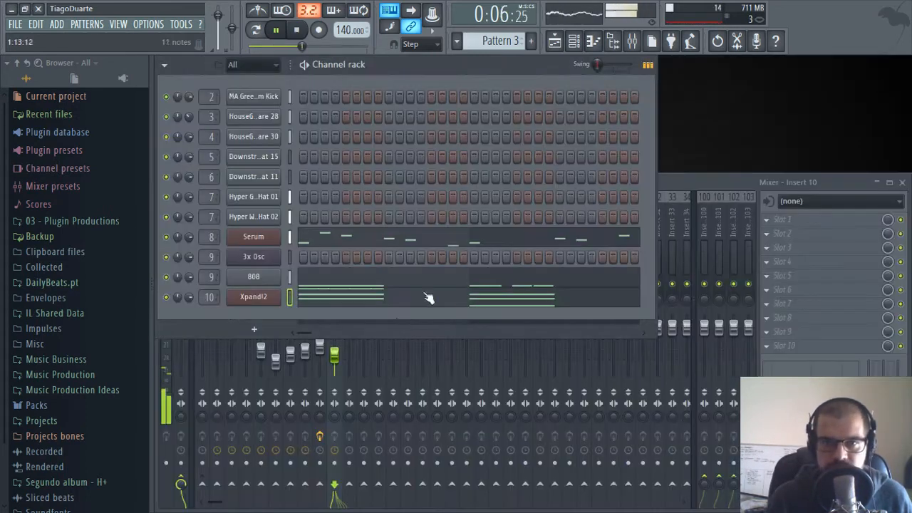
click(335, 367)
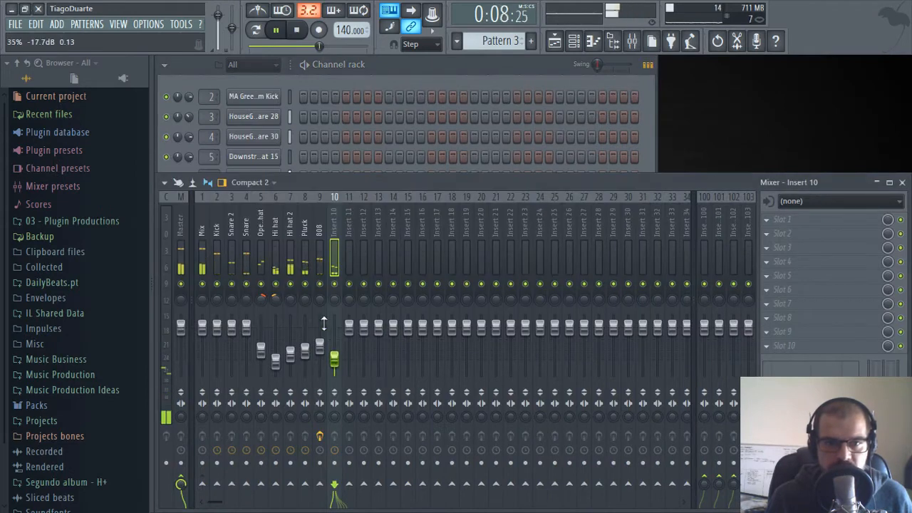
Load TrueVerb Stereo in the first effect slot of the Pluck insert, set its Early Ref level to about -14.5, and close it
click(796, 222)
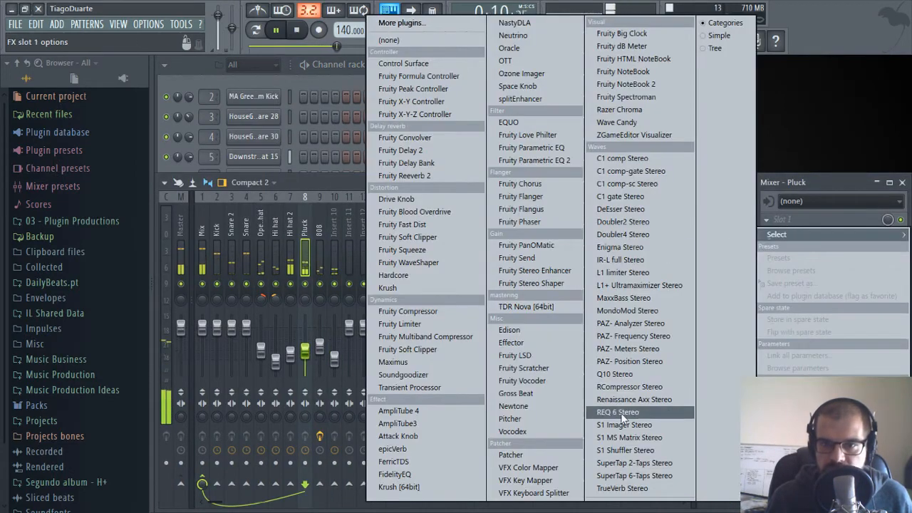
click(627, 489)
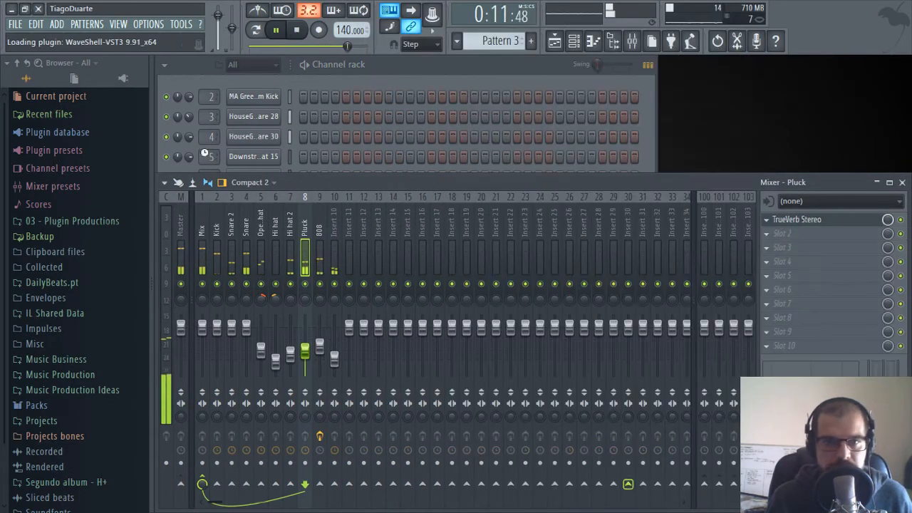
drag(479, 109, 400, 88)
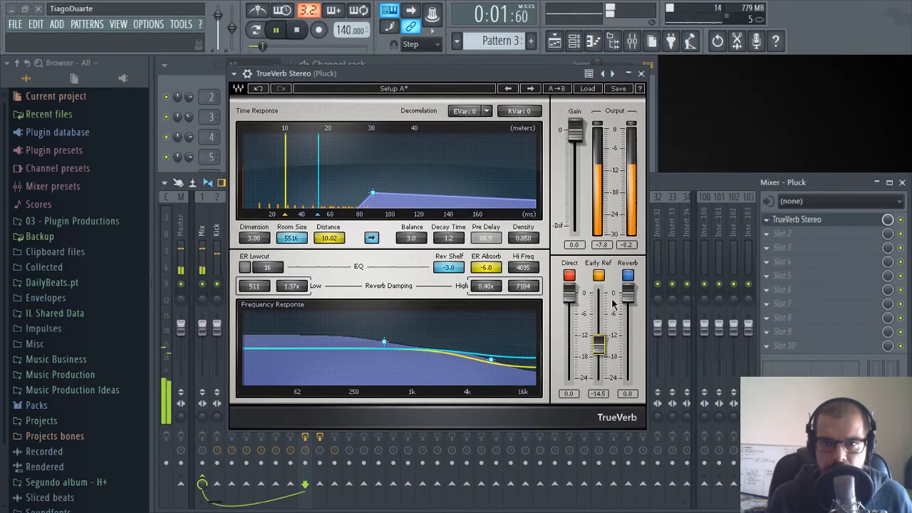
click(641, 74)
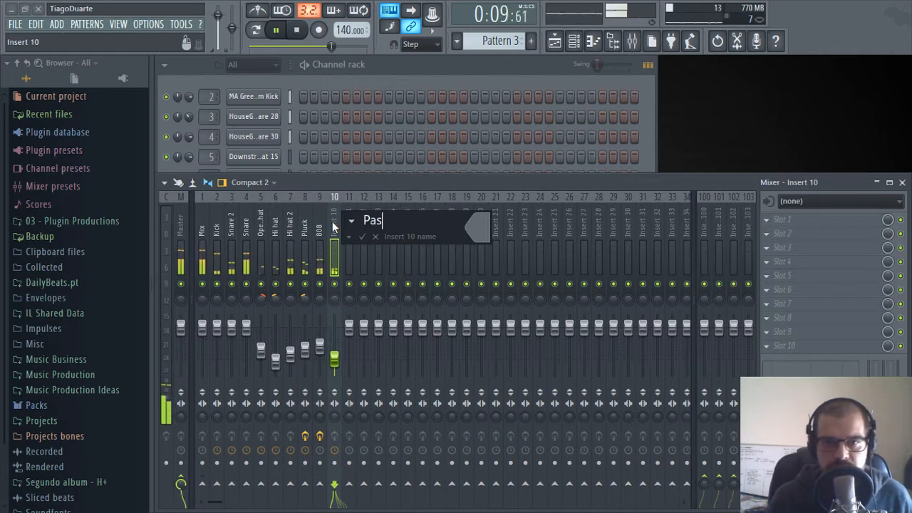
Rename mixer insert 10 as Pad, lower its level slightly, and bring the channel rack back to the front
key(Return)
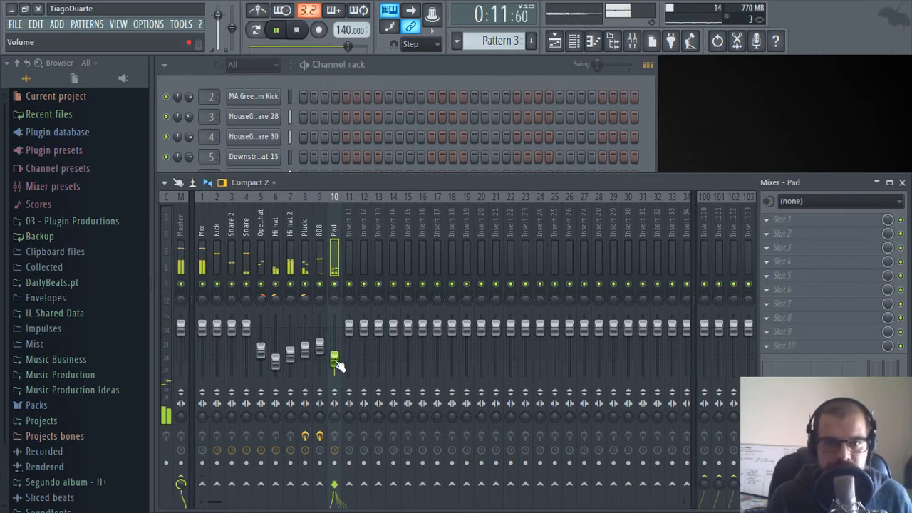
click(415, 65)
Add a SampleTank2.x channel with the HQ Free Piano mkII sound, close its window, and route it to mixer insert 11
click(255, 331)
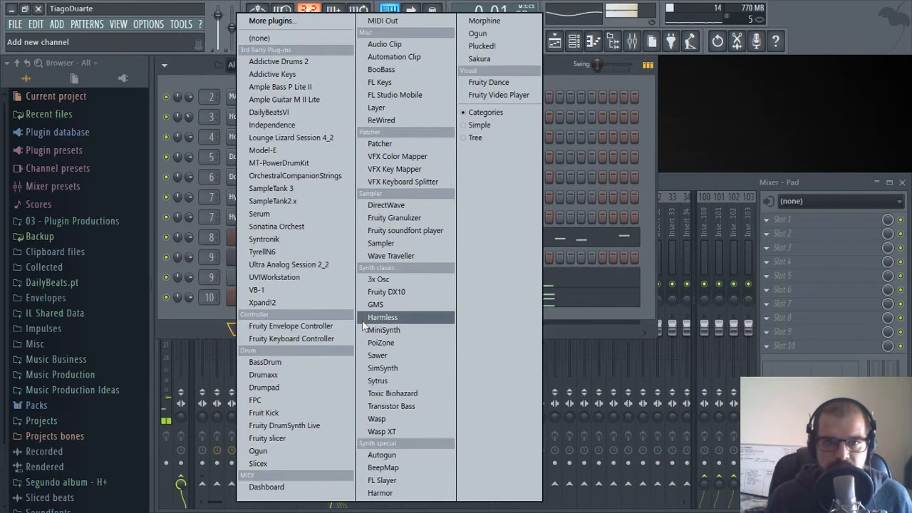
click(299, 201)
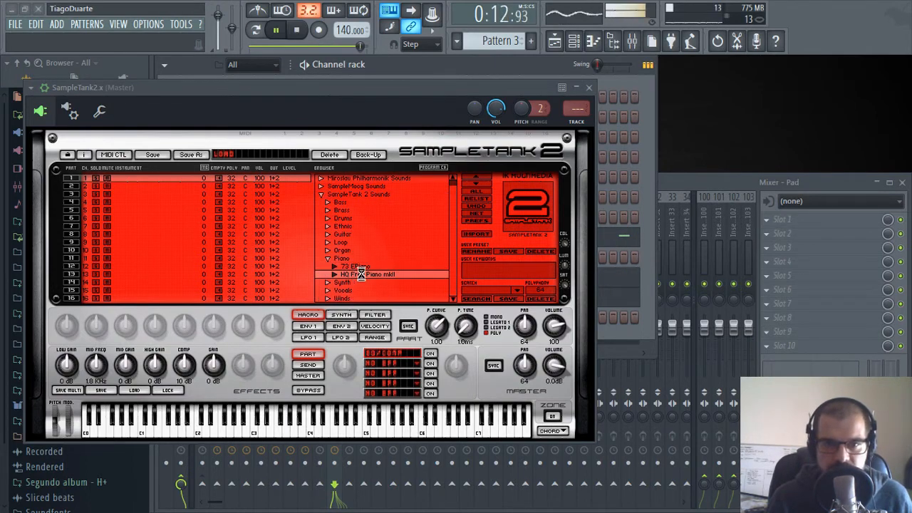
click(580, 88)
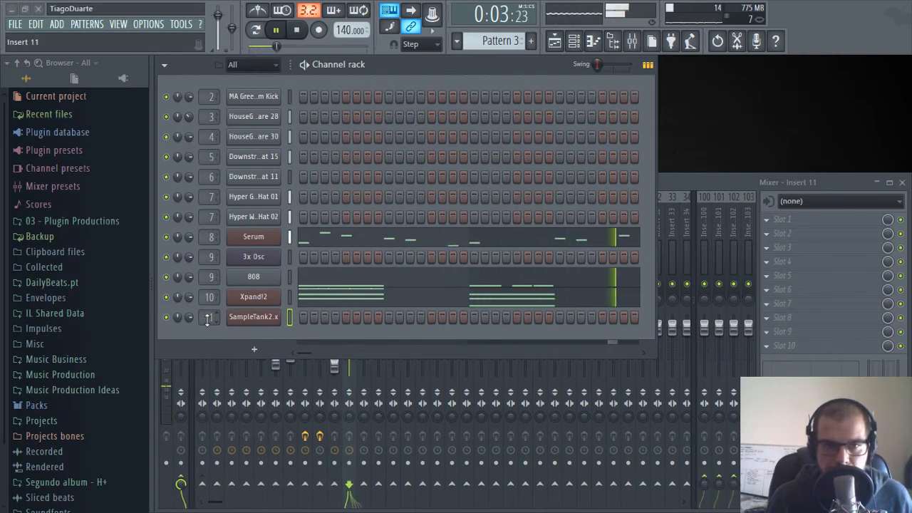
Place one-step C3 notes on the first two beats of bar 1 in the SampleTank2.x piano roll, and return to the mixer
right_click(278, 314)
click(307, 318)
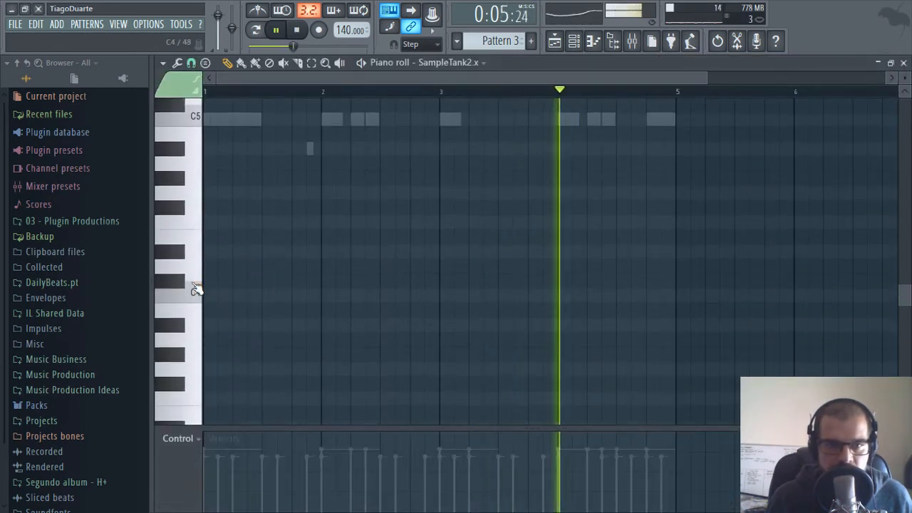
scroll(200, 299, down, 3)
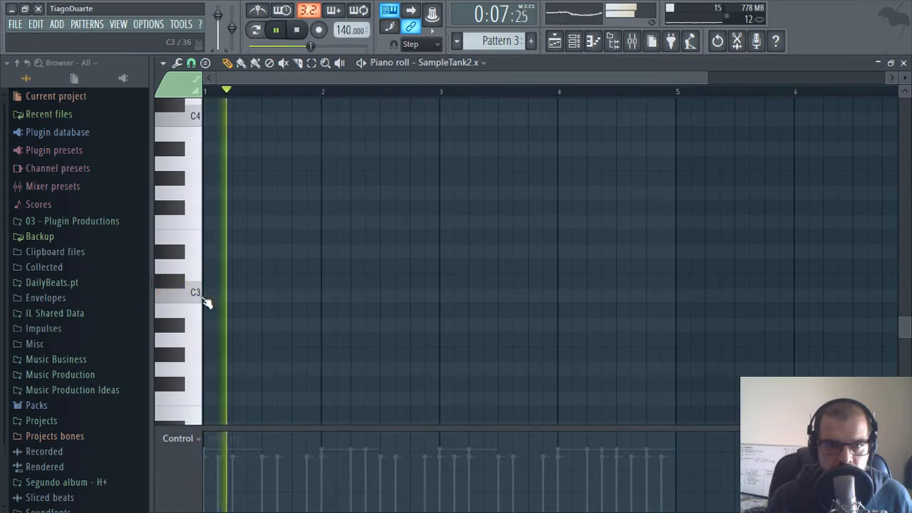
click(205, 298)
drag(262, 296, 209, 297)
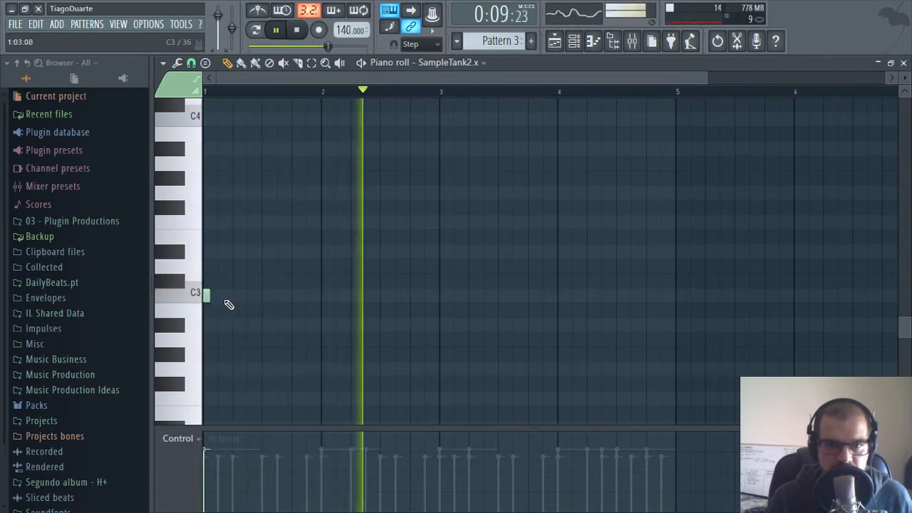
click(228, 297)
click(236, 296)
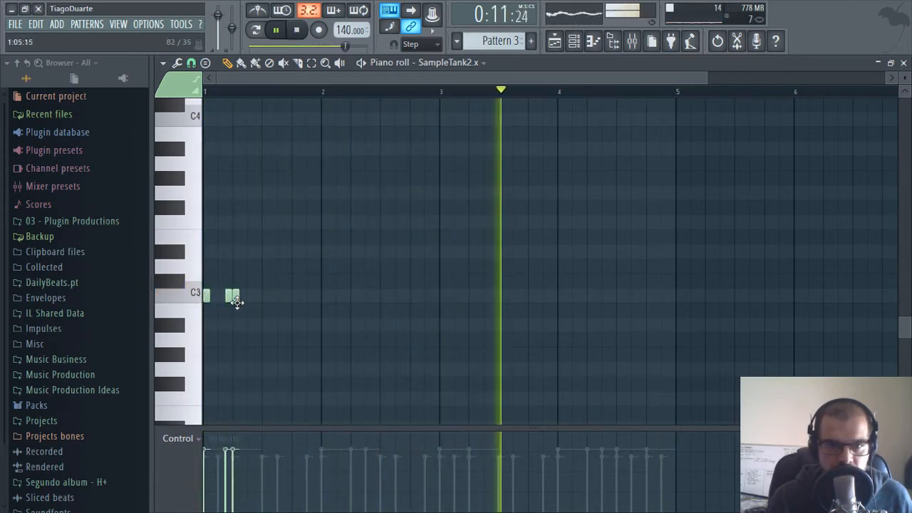
key(F7)
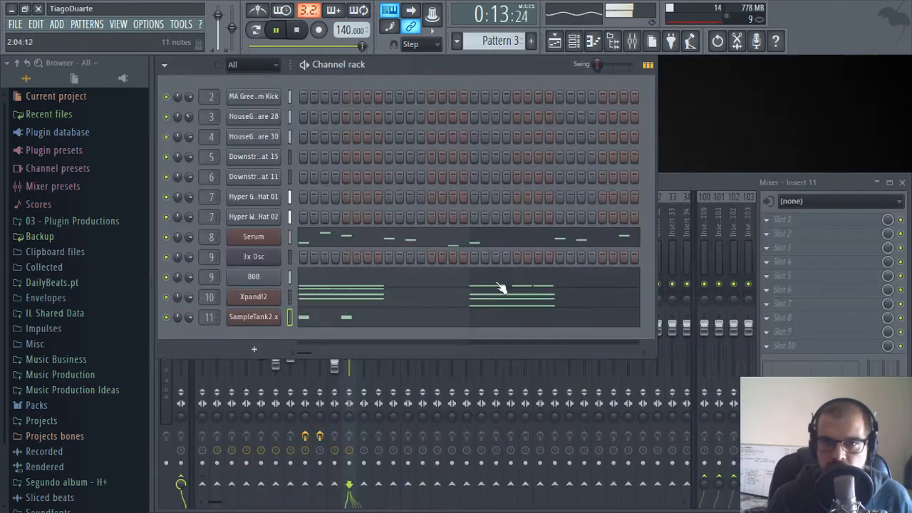
click(686, 183)
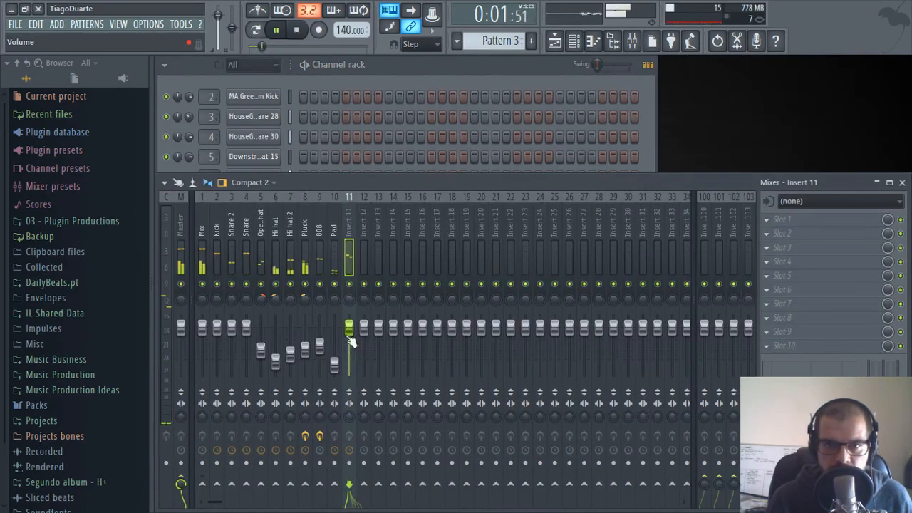
Reopen the SampleTank2.x piano roll, lengthen both C3 notes to two steps, and copy them an octave up to C4
click(426, 61)
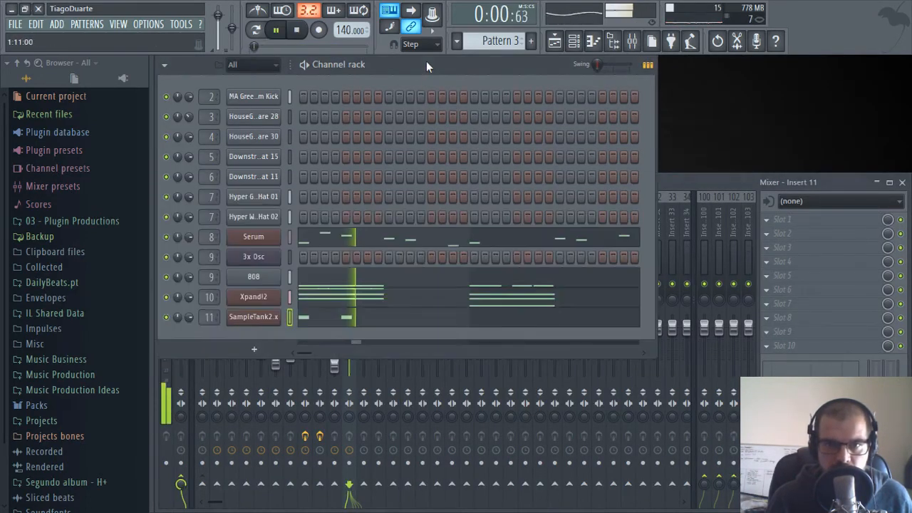
click(297, 321)
key(ctrl+a)
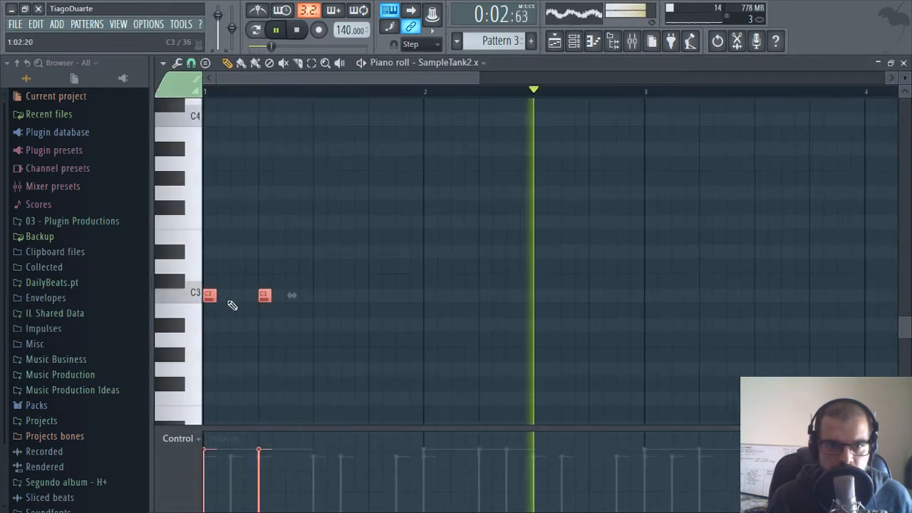
mouse_move(215, 298)
mouse_down()
mouse_move(230, 298)
mouse_move(200, 126)
mouse_up()
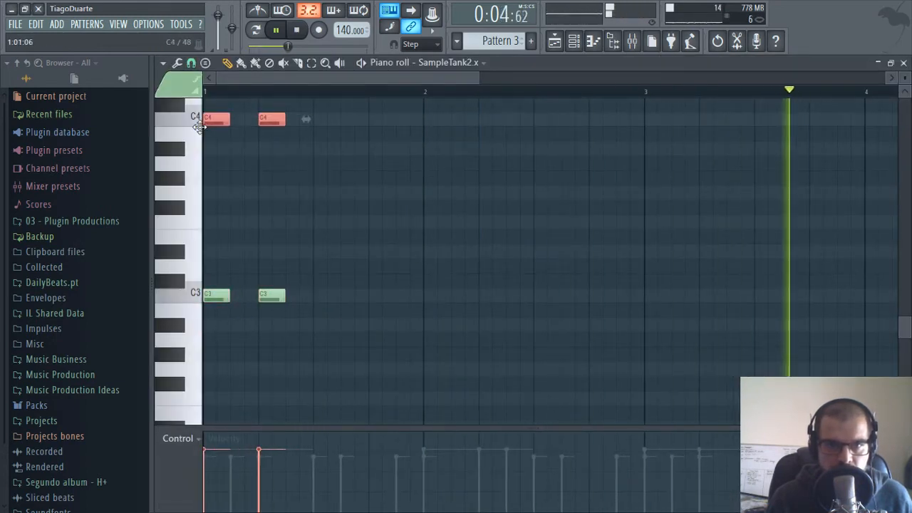
Select all four C3 and C4 notes in the SampleTank2.x piano roll and shorten them to one step
key(space)
scroll(171, 361, up, 3)
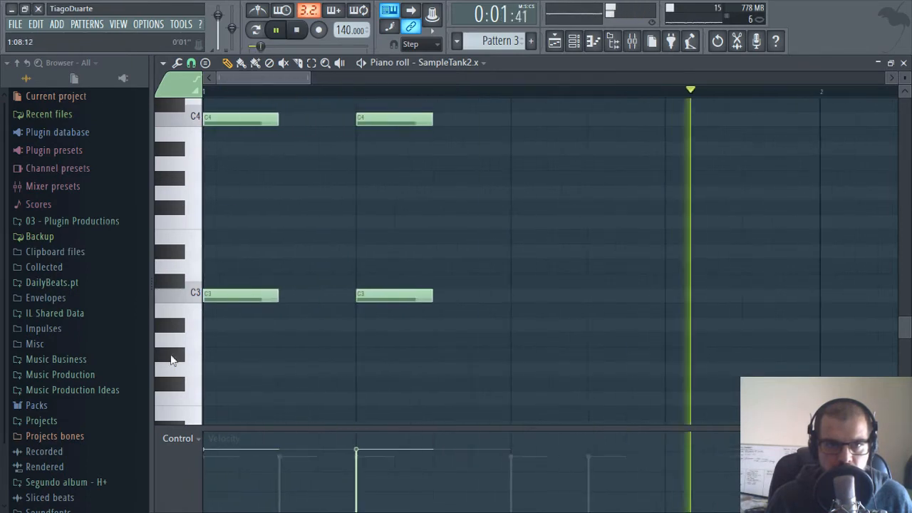
scroll(265, 292, down, 5)
drag(312, 113, 202, 390)
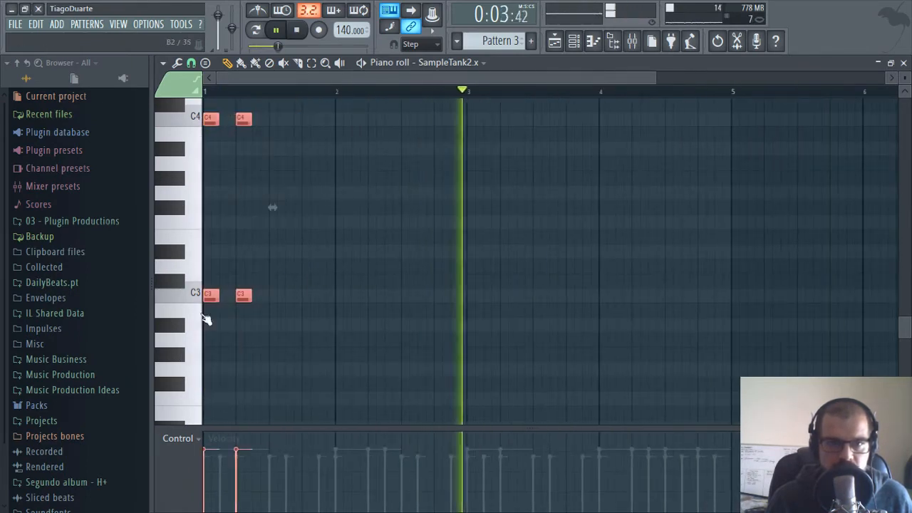
scroll(271, 206, up, 1)
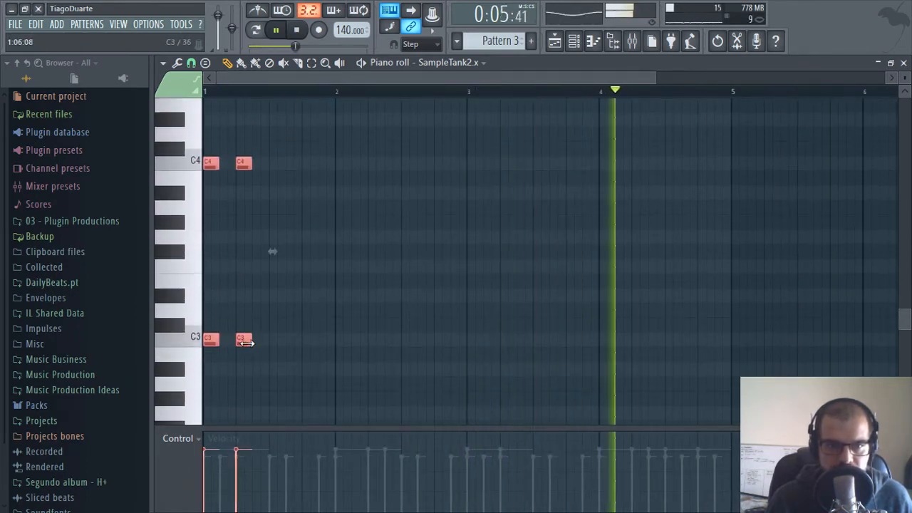
drag(248, 342, 240, 342)
click(306, 340)
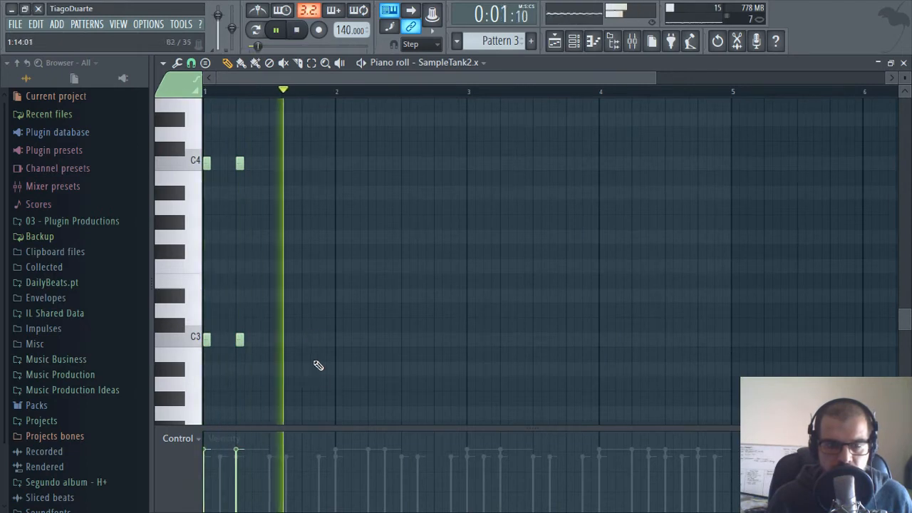
Copy the second C3 and C4 note pair to step 15 of bar 1, pitched down to A#2 and A#3
drag(311, 372, 209, 112)
scroll(349, 271, up, 3)
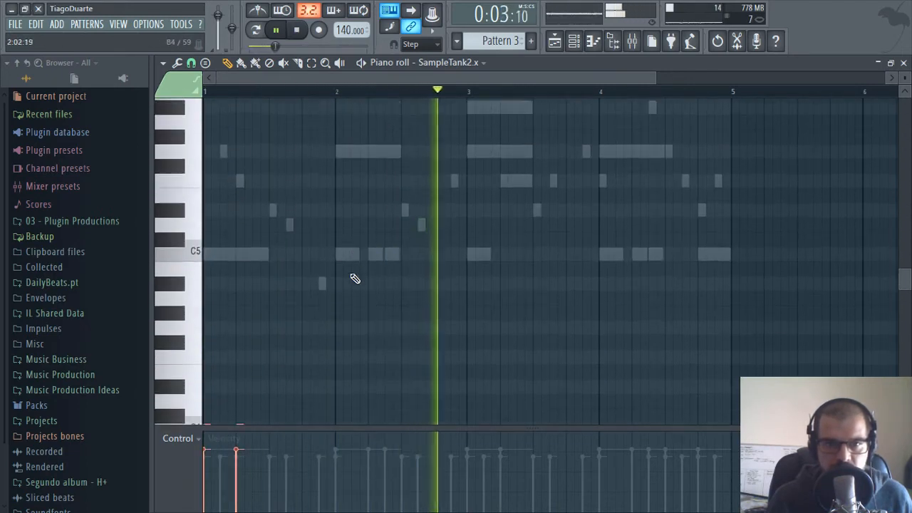
scroll(335, 281, down, 3)
scroll(283, 318, down, 4)
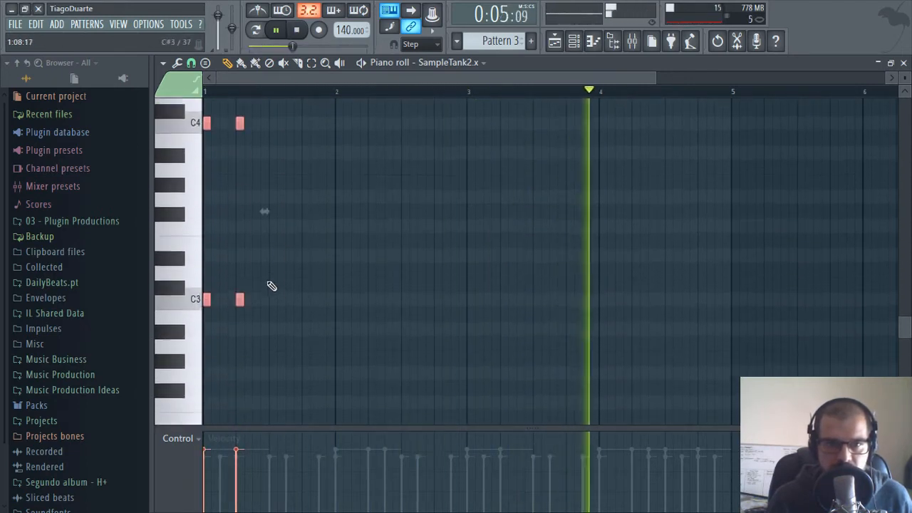
drag(263, 318, 321, 143)
scroll(428, 181, up, 4)
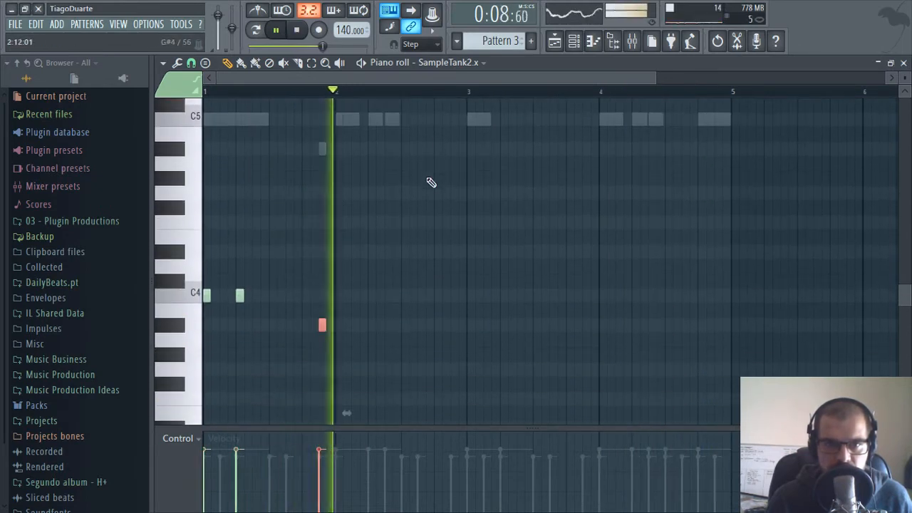
Duplicate the complete bar 1 piano phrase into bar 2
scroll(385, 229, down, 3)
ctrl+drag(405, 387, 338, 161)
click(390, 236)
scroll(399, 243, up, 4)
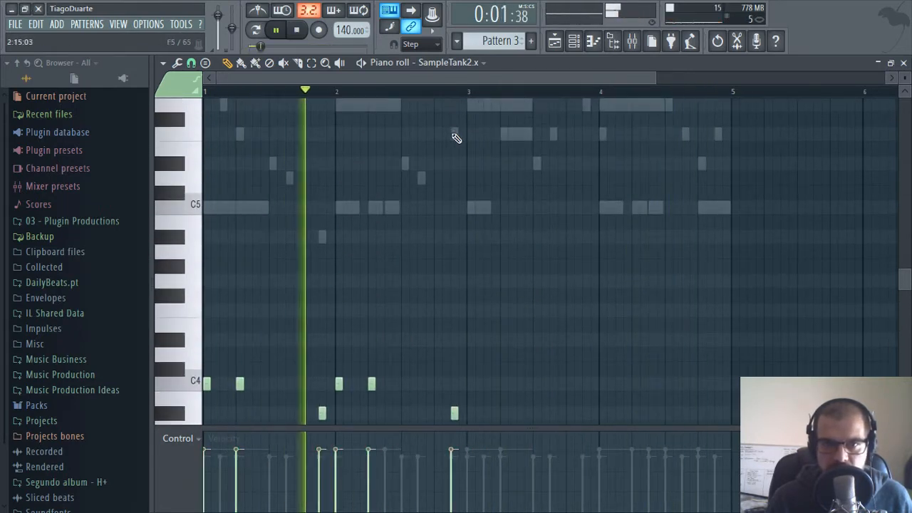
Raise the last note pair of bar 2 to F3 and F4, following the ghost melody notes
scroll(465, 231, down, 2)
ctrl+drag(468, 247, 435, 456)
scroll(470, 325, up, 1)
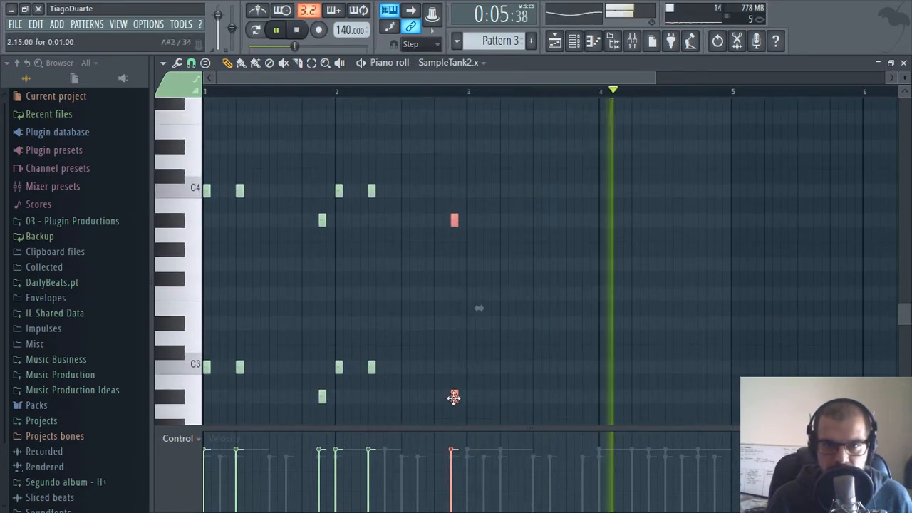
drag(454, 399, 452, 291)
scroll(480, 341, up, 5)
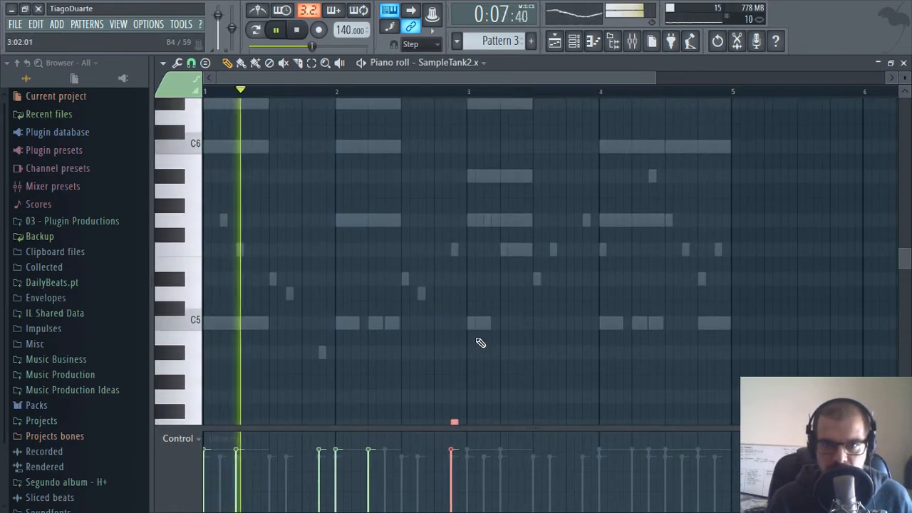
scroll(481, 341, down, 10)
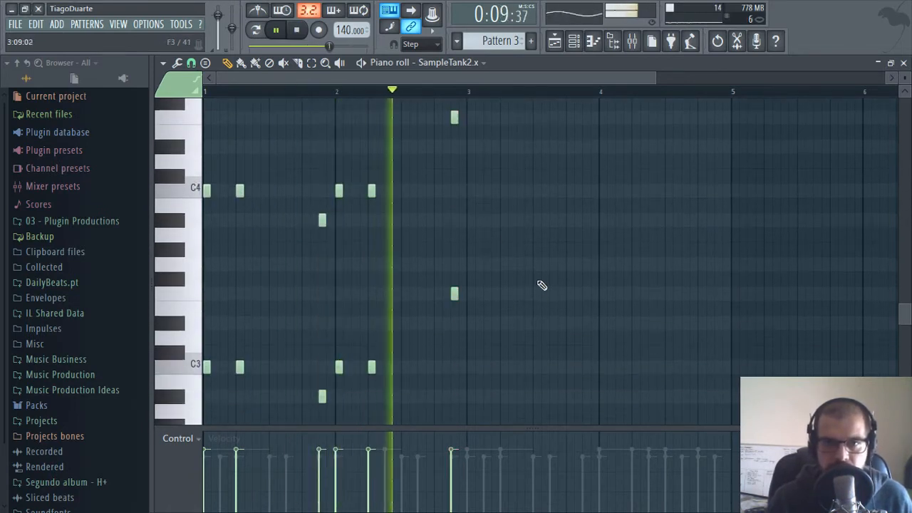
Select every piano note in bars 1 and 2 and duplicate them into bars 3 and 4, aligned to bar 3's start
ctrl+drag(499, 113, 200, 388)
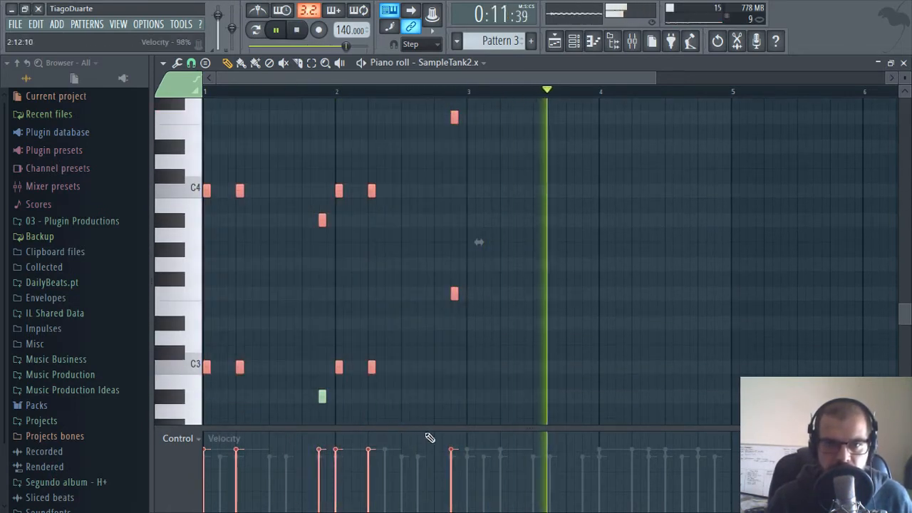
ctrl+shift+drag(399, 422, 291, 396)
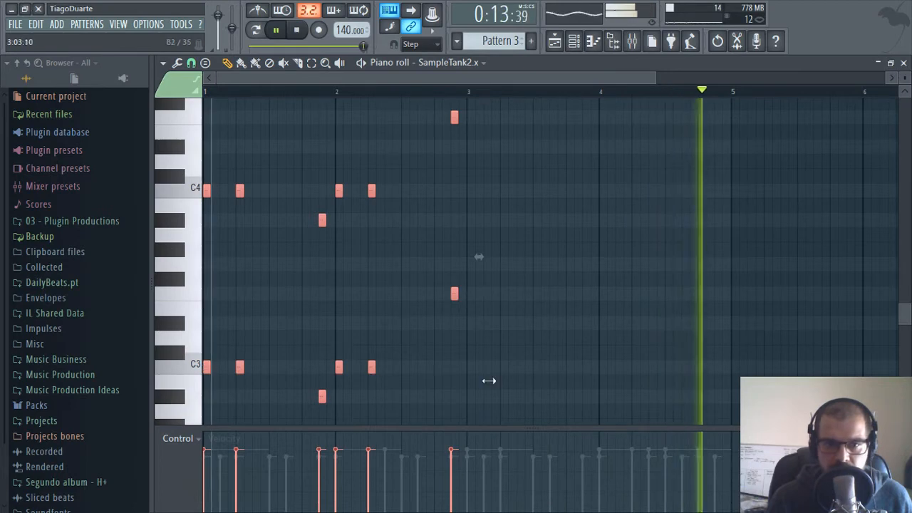
key(ctrl+b)
shift+drag(521, 370, 471, 370)
ctrl+click(712, 342)
scroll(713, 342, up, 6)
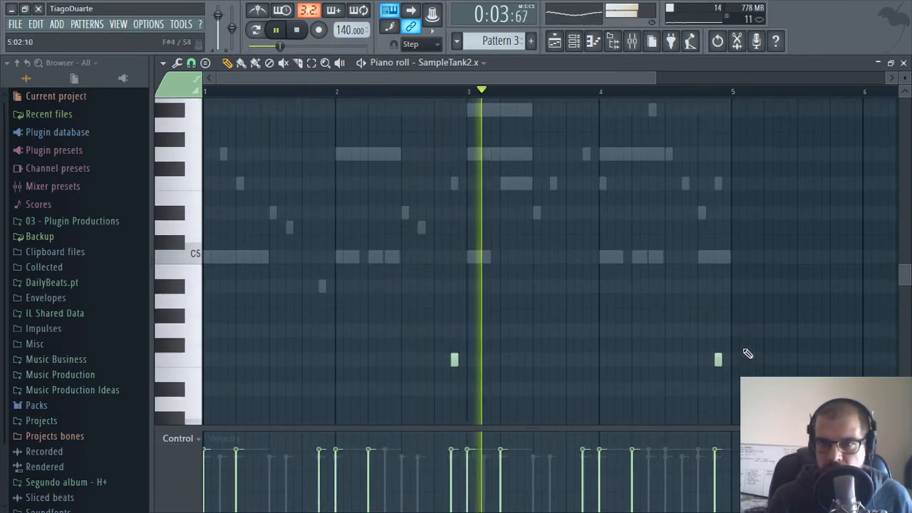
Add copies of bar 4's last note pair on F3 and F4 at step 11 and D#3 and D#4 at step 13, and leave the piano roll
scroll(747, 354, down, 3)
ctrl+drag(736, 258, 711, 456)
mouse_move(715, 340)
shift+mouse_down()
mouse_move(672, 340)
mouse_move(701, 379)
mouse_move(703, 370)
shift+mouse_up()
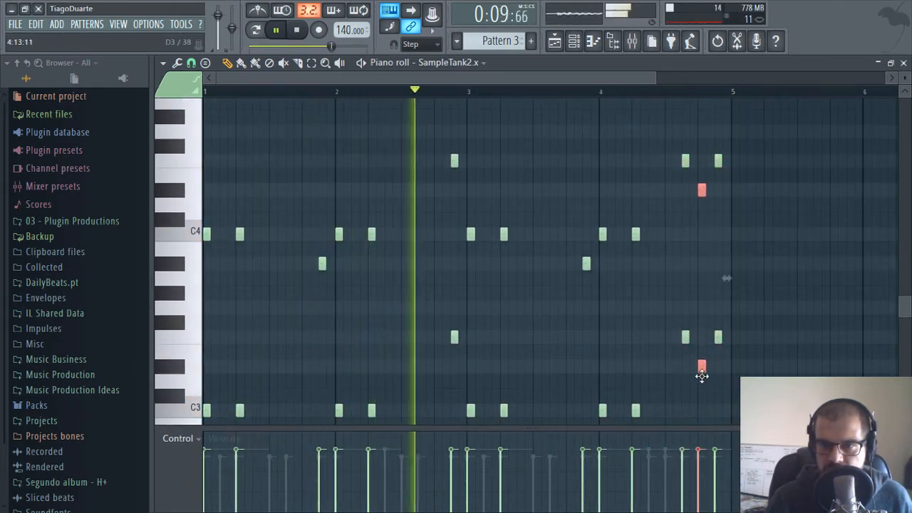
scroll(717, 309, up, 10)
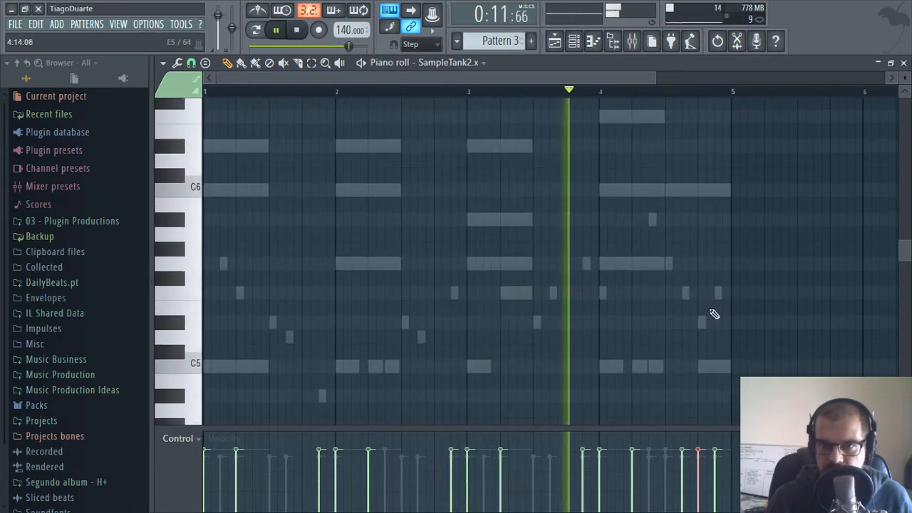
scroll(778, 313, down, 12)
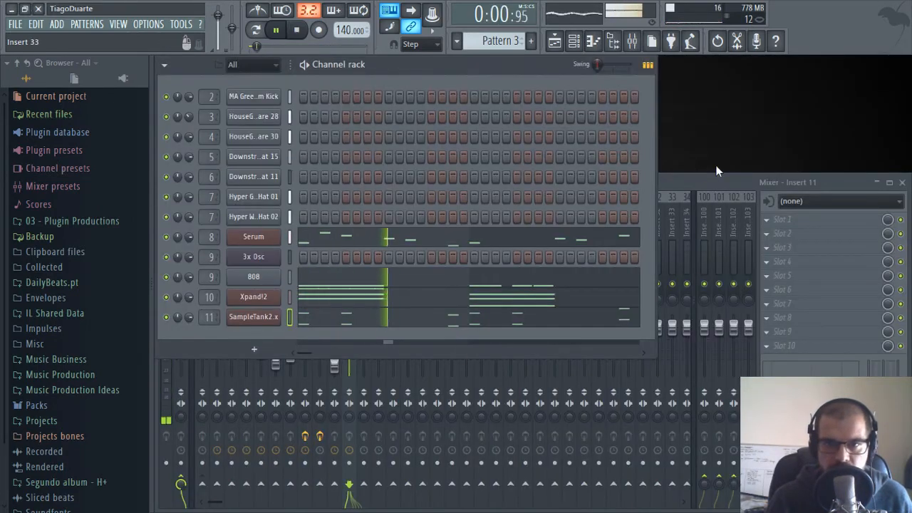
Bring the mixer forward, lower insert 11's level, and route it only to the Mix track
click(370, 323)
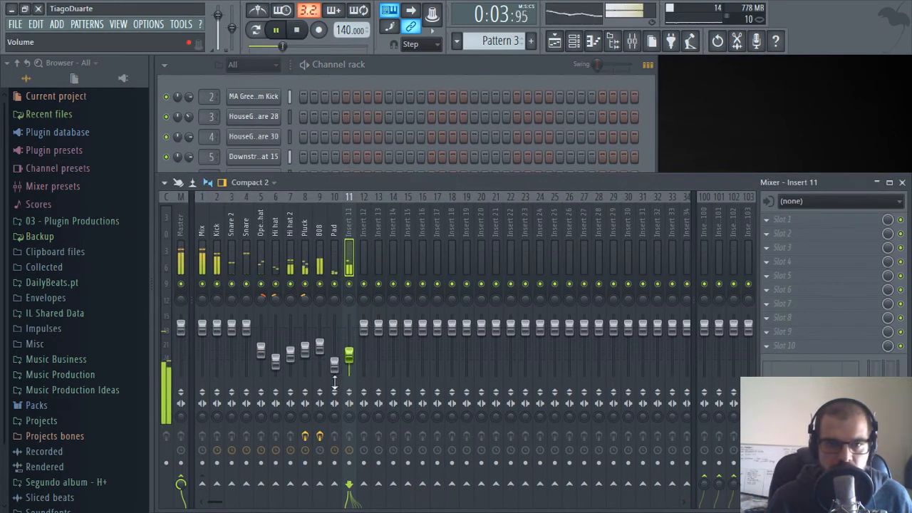
right_click(204, 484)
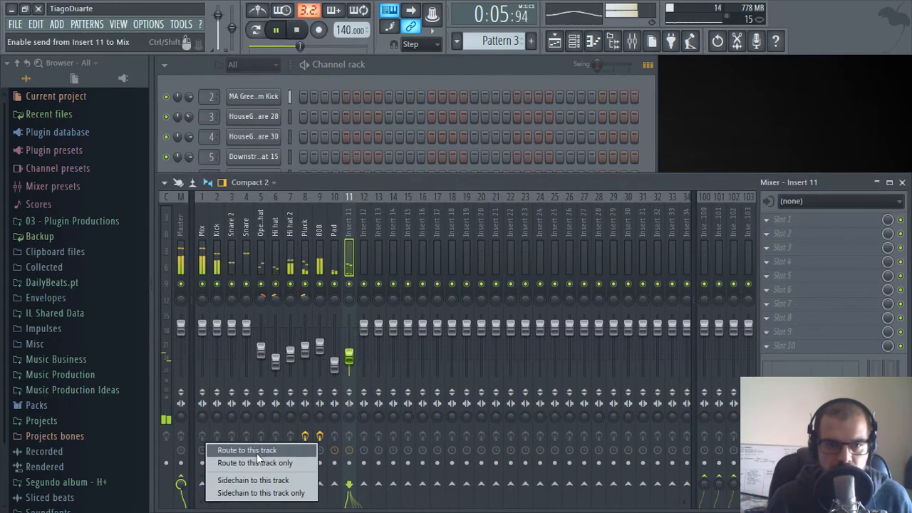
click(256, 462)
Rename mixer insert 11 as Piano
double_click(350, 233)
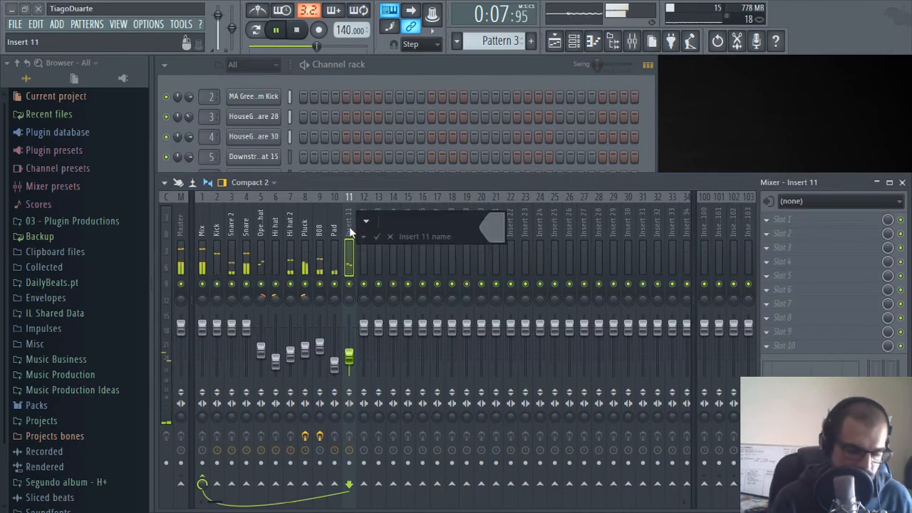
text(Piano)
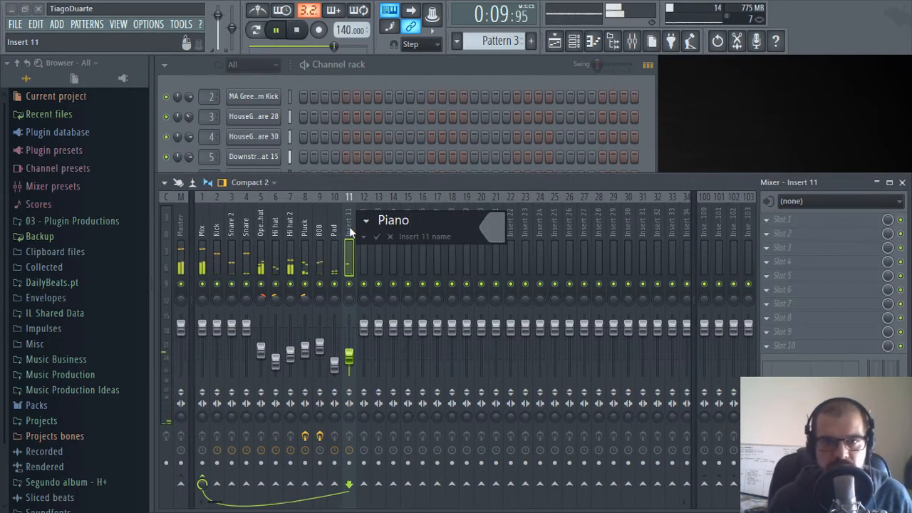
key(Return)
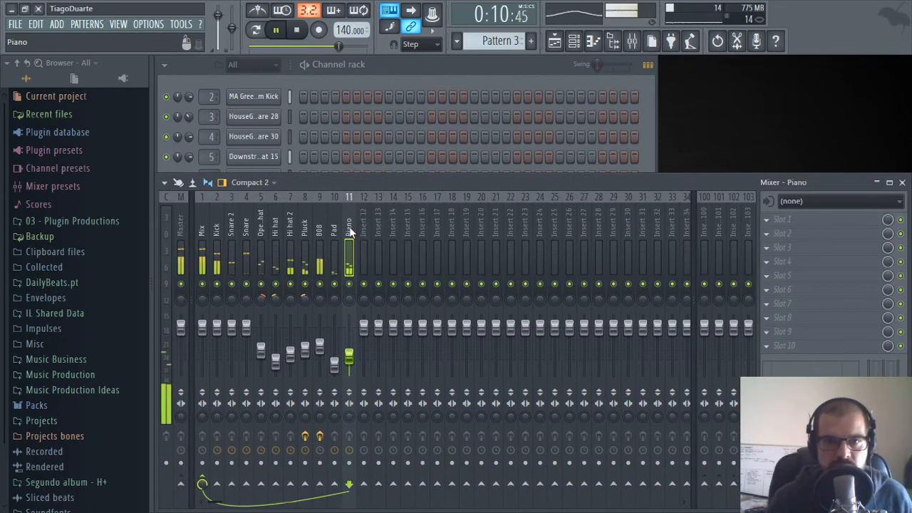
Pan the Pad track slightly left and the Pluck track to the right in the mixer
click(333, 299)
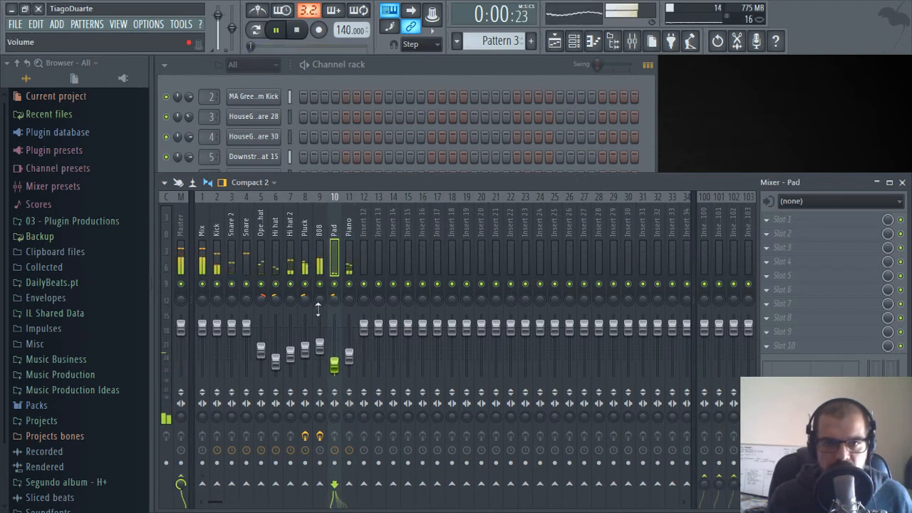
click(305, 301)
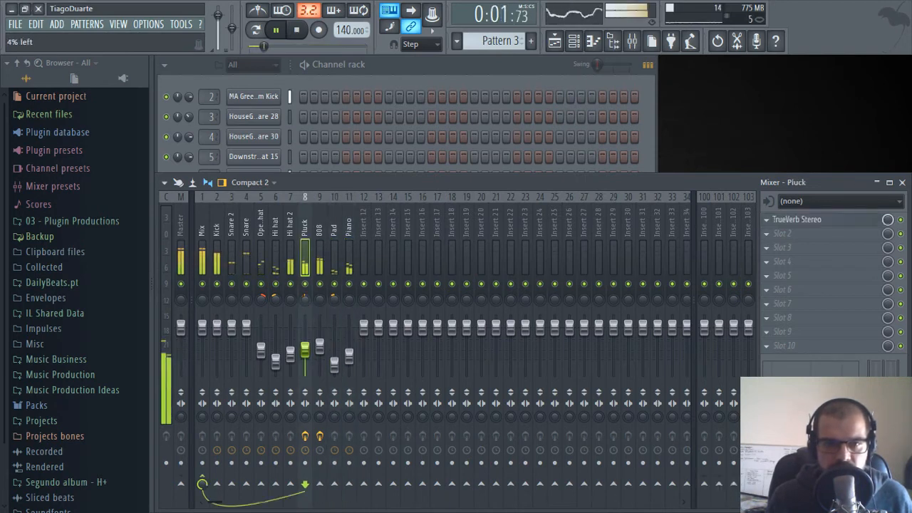
click(347, 242)
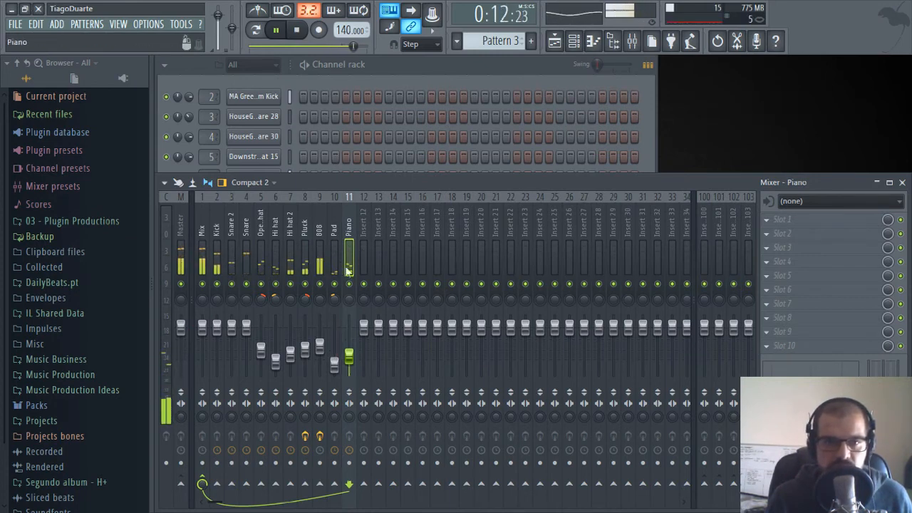
Route the Pad track only to the Mix track, and select the Mix track
click(333, 226)
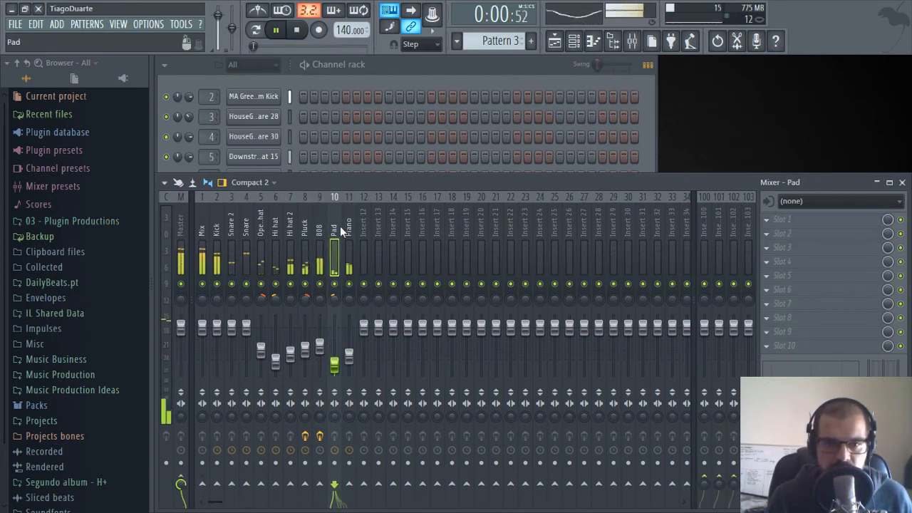
right_click(203, 484)
click(230, 464)
click(203, 490)
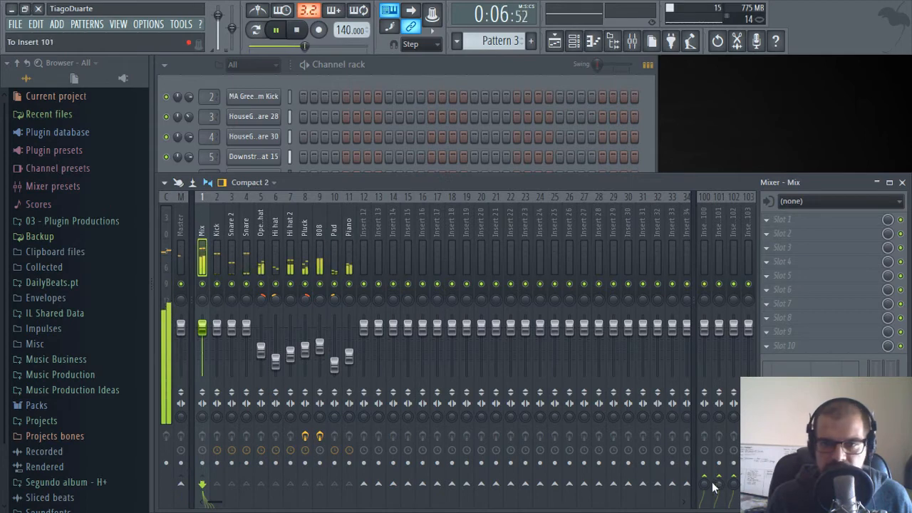
Rename mixer insert 100 as aux rev and load IR-L full Stereo into its first effect slot
double_click(707, 221)
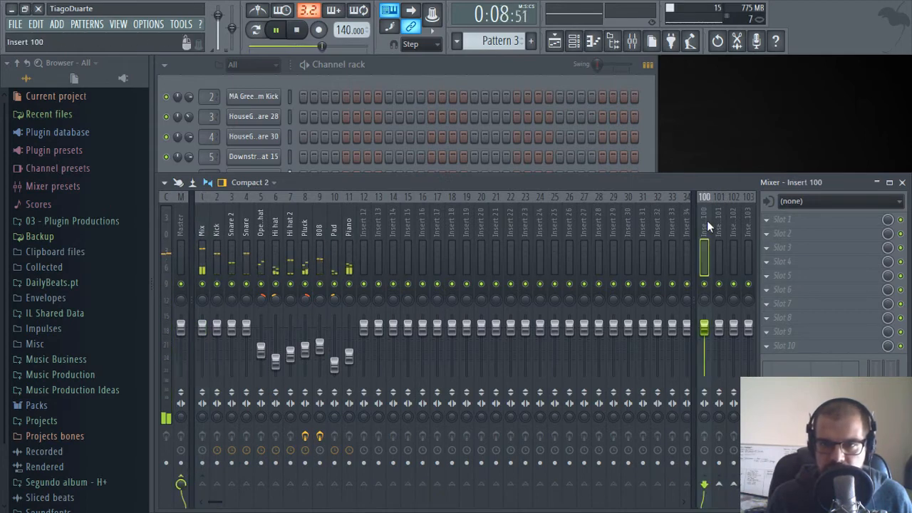
text(aux rev)
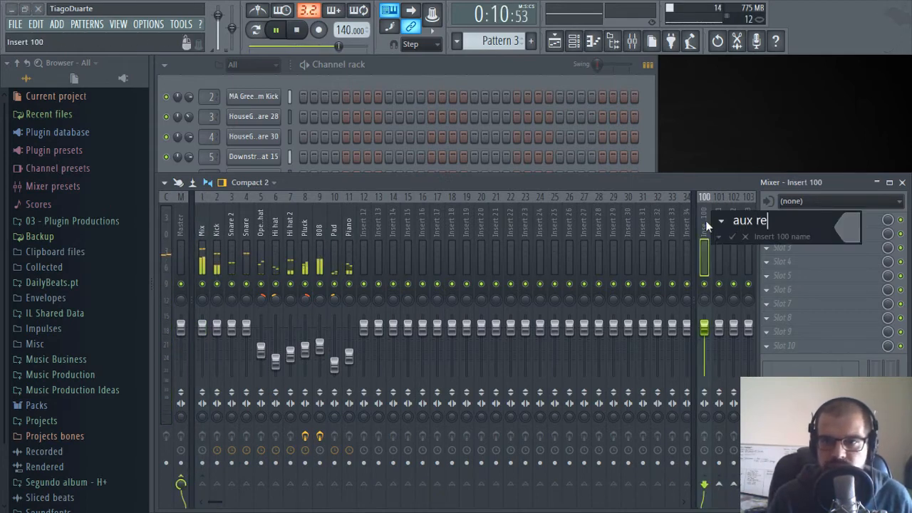
key(Return)
click(803, 221)
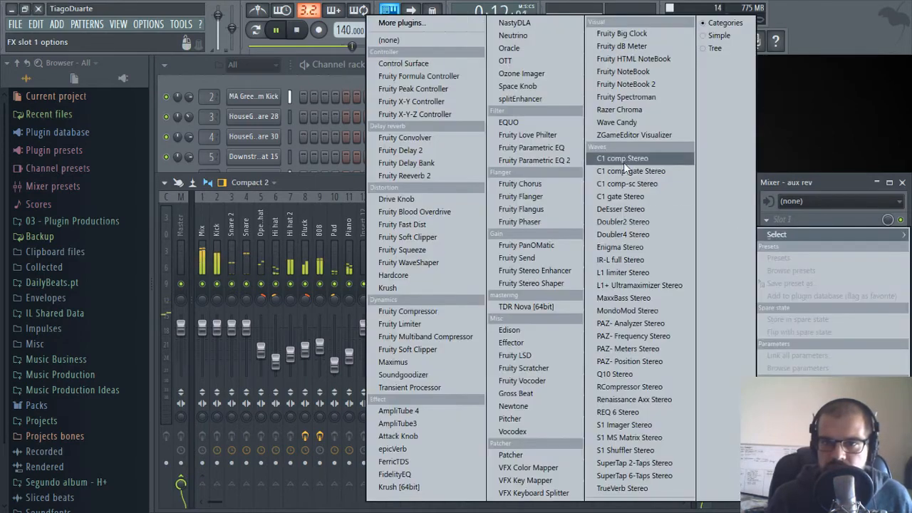
click(621, 269)
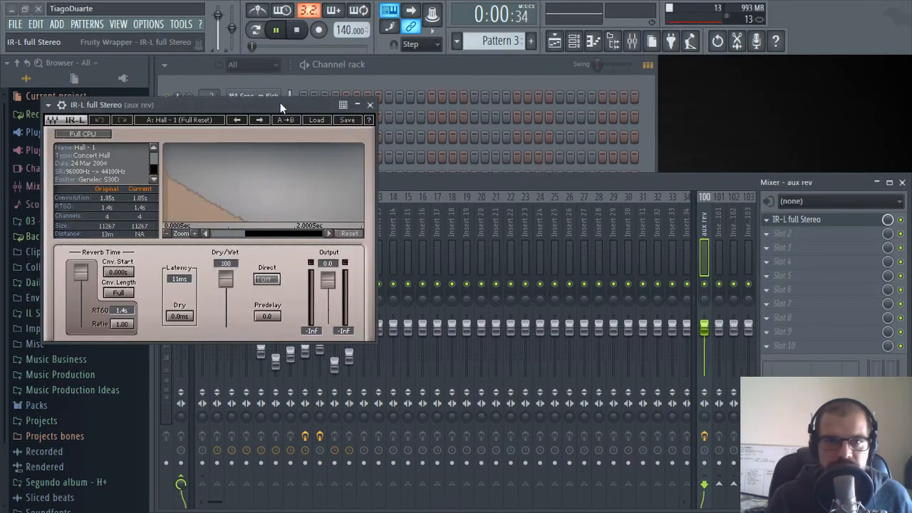
Load the Plate - 1 factory preset with Impulse Response and Reset in IR-L full Stereo, and close the plugin window
drag(280, 103, 463, 90)
click(502, 106)
mouse_move(570, 208)
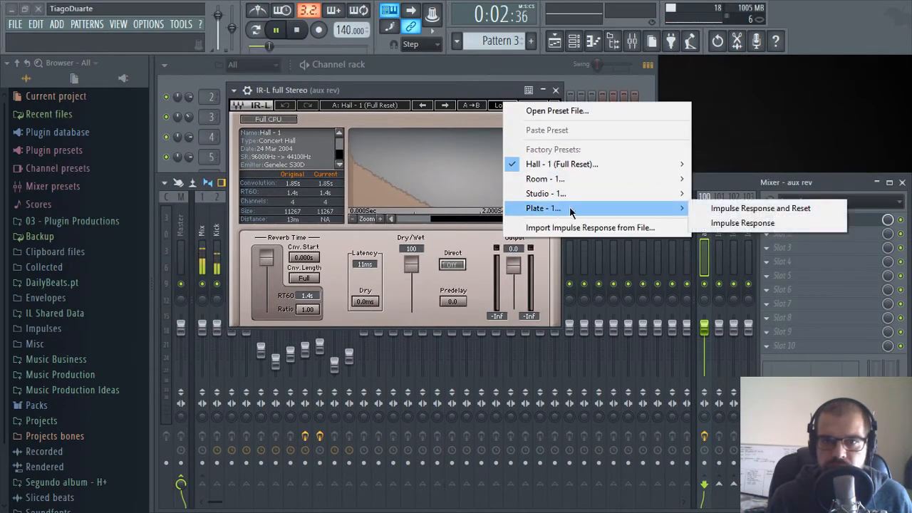
click(738, 209)
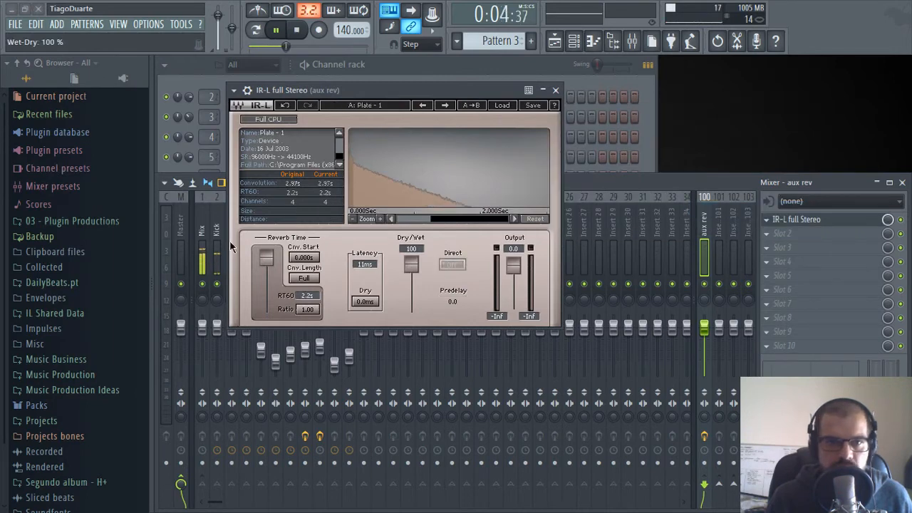
click(555, 92)
Send the Mix track to aux rev at about 37% and load FidelityEQ into the second effect slot of aux rev
click(205, 223)
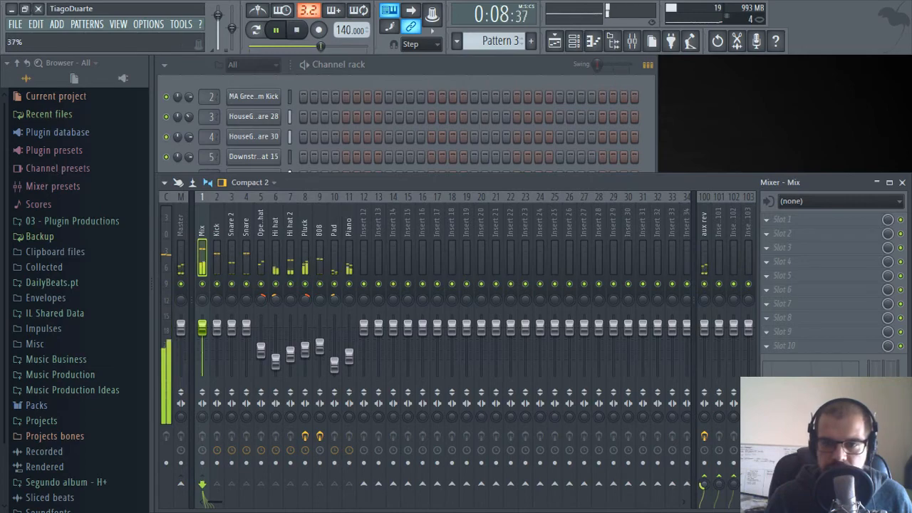
click(704, 228)
click(801, 234)
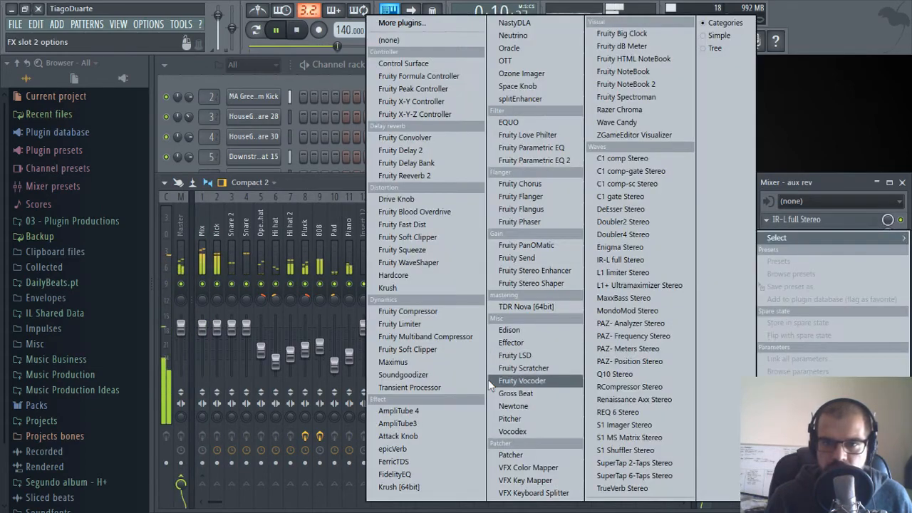
click(411, 463)
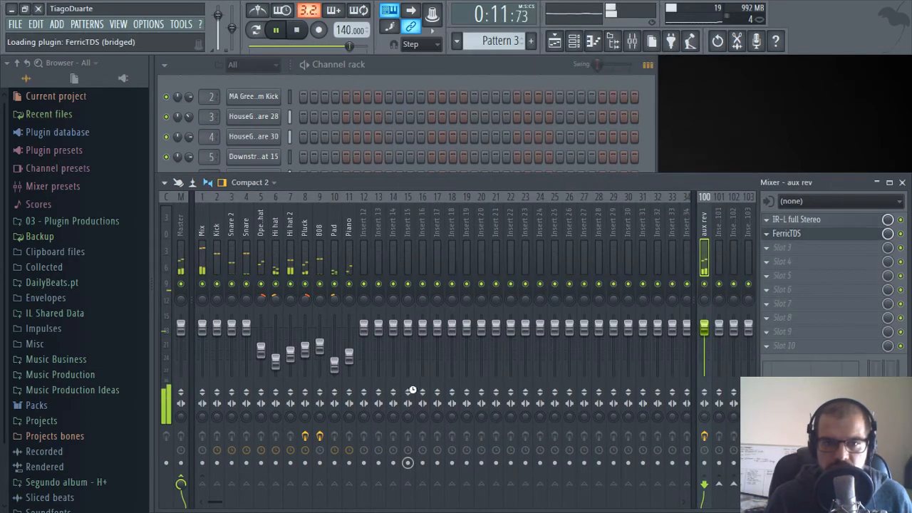
click(780, 235)
click(778, 239)
mouse_move(781, 242)
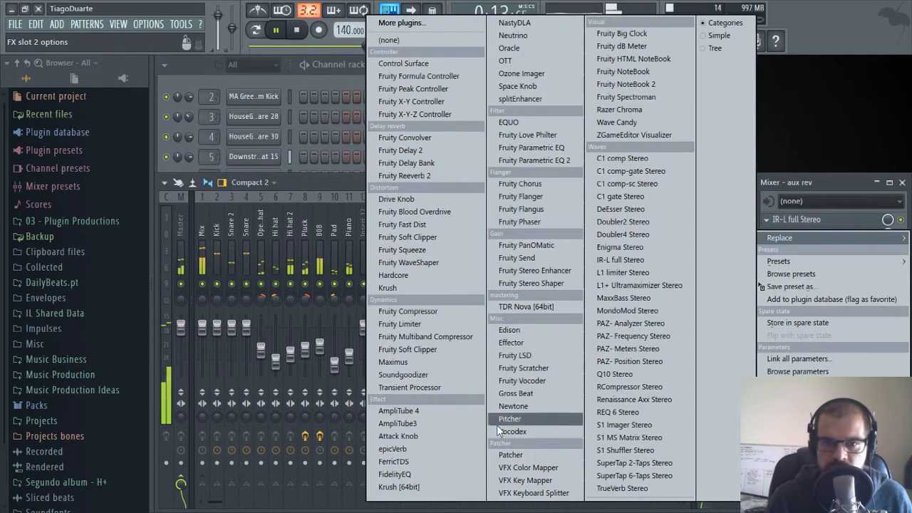
click(388, 481)
Enable FidelityEQ's high-pass band at about 683 Hz on aux rev, and set the Mix track's send to aux rev to 42%
click(148, 180)
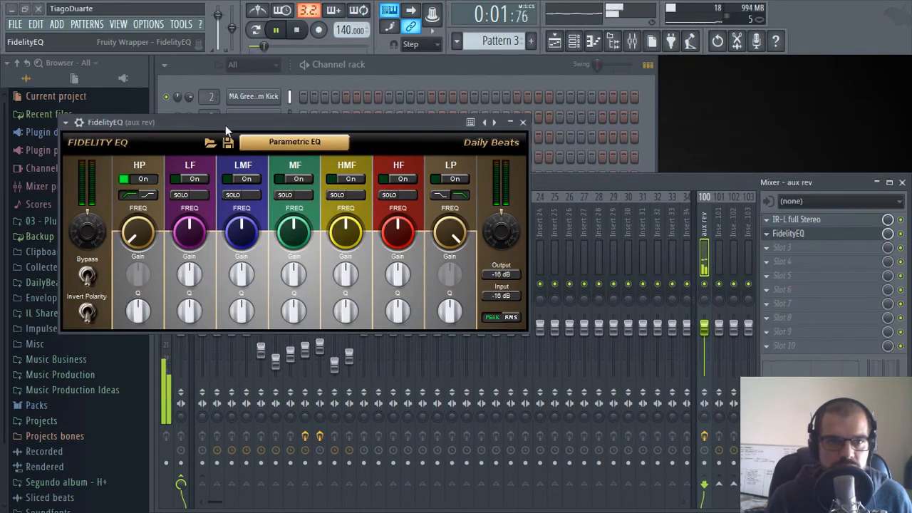
drag(237, 120, 393, 102)
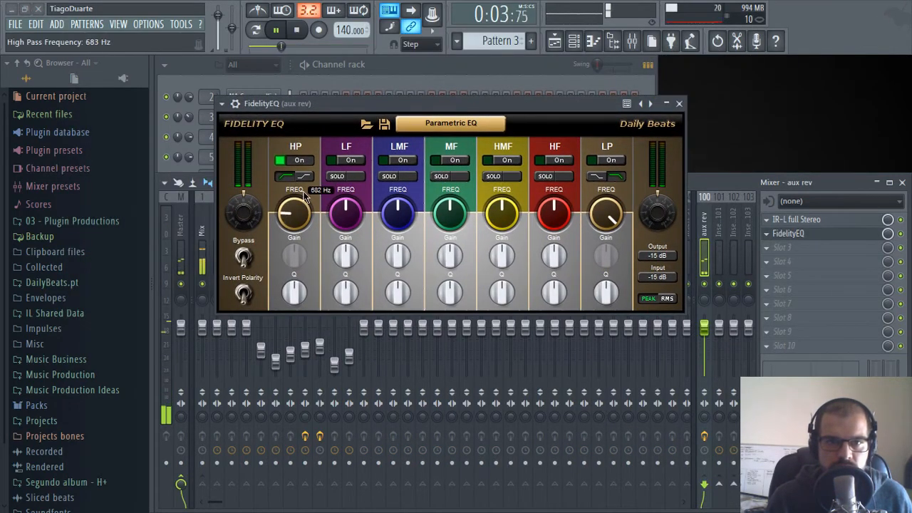
click(680, 104)
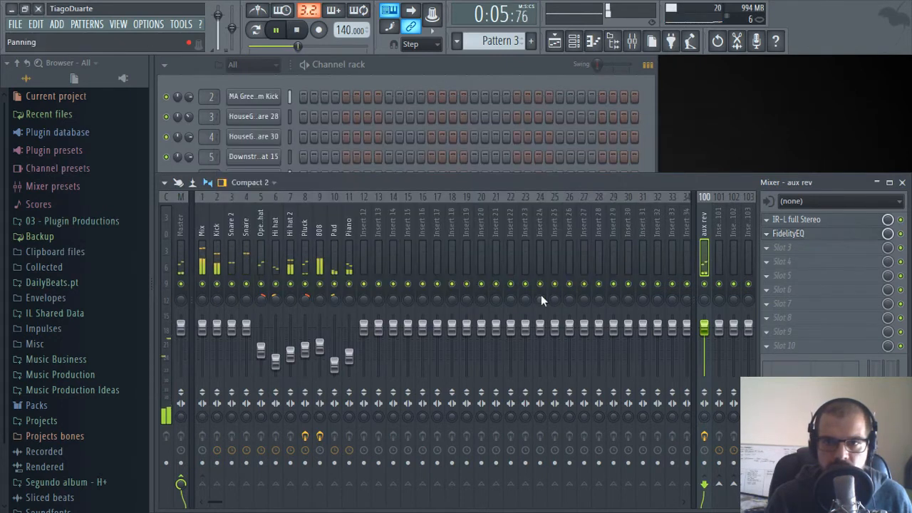
click(204, 228)
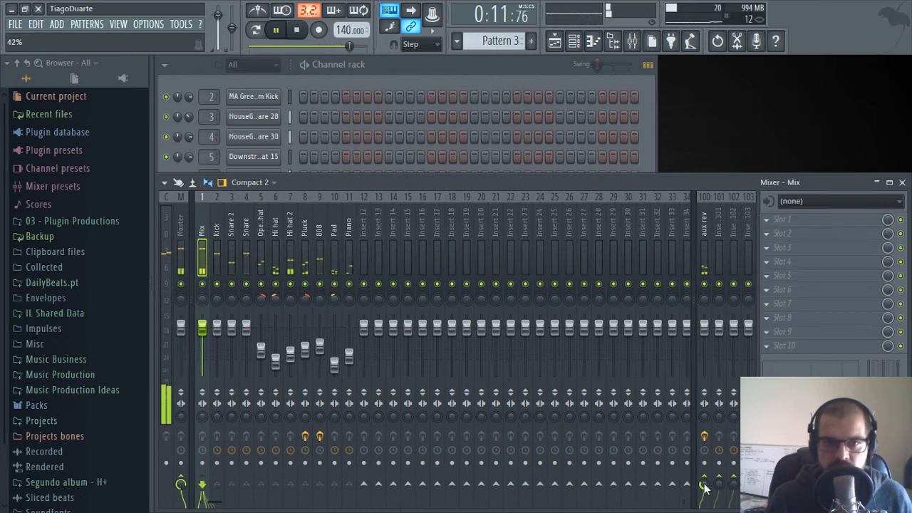
Load FidelityEQ into the Piano track's first effect slot, enable its high-pass band at about 220 Hz, and close the plugin
click(346, 243)
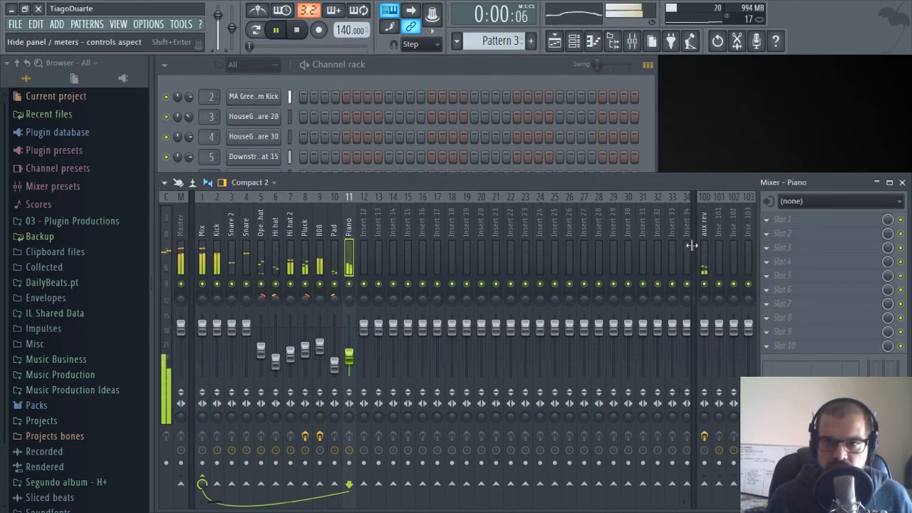
click(784, 219)
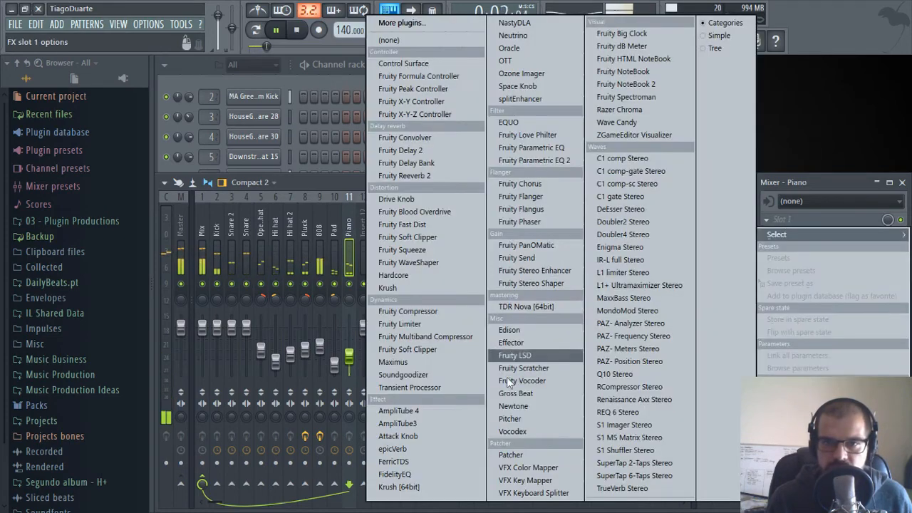
click(409, 474)
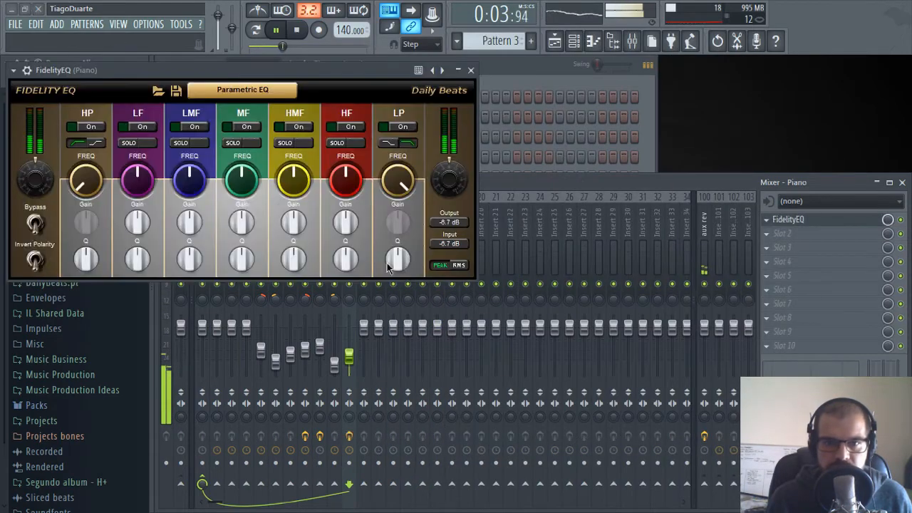
drag(247, 77, 634, 84)
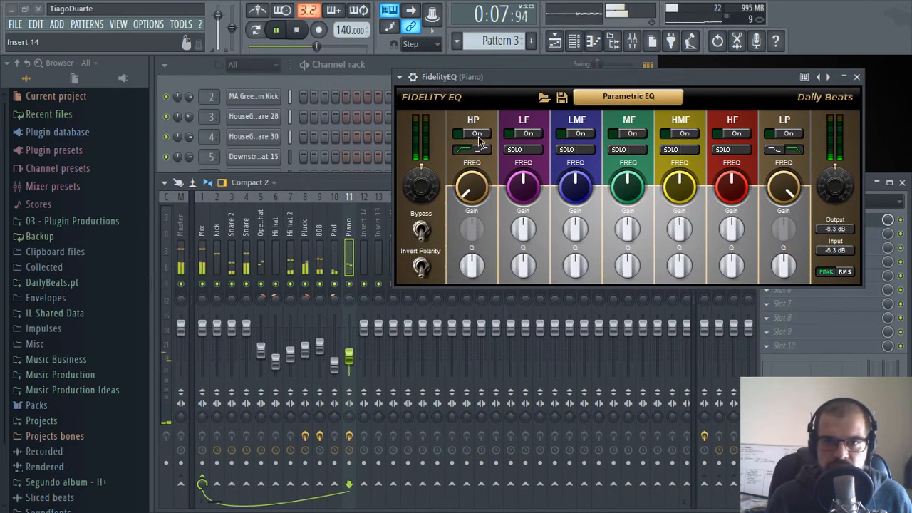
drag(479, 201, 476, 194)
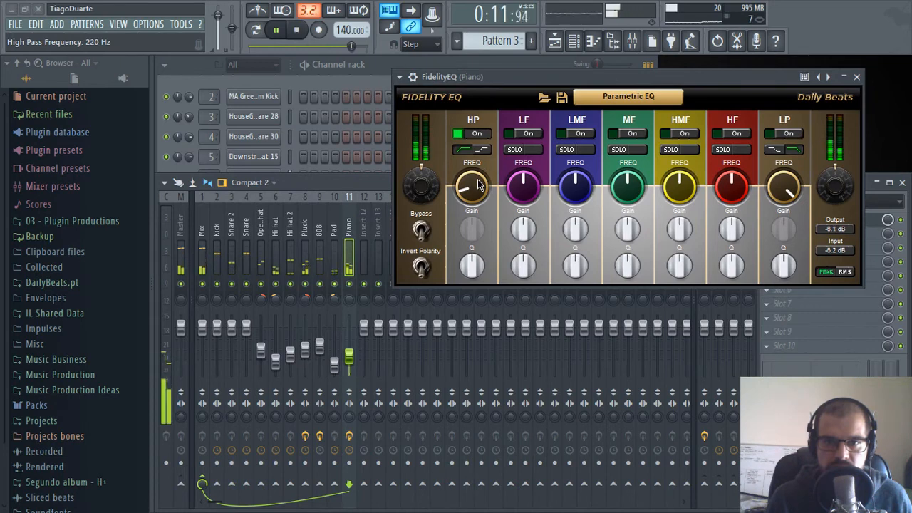
click(858, 77)
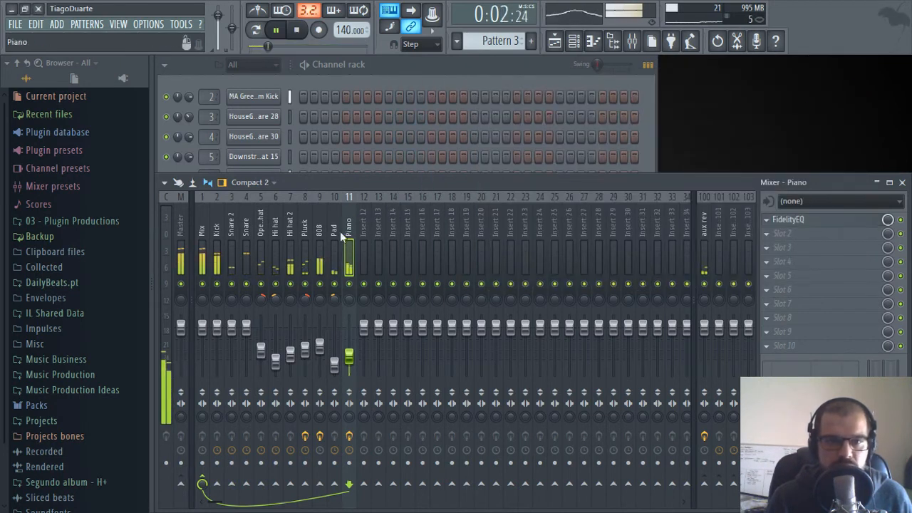
Load the saved mixer track state My Master Track onto the Master track
click(313, 236)
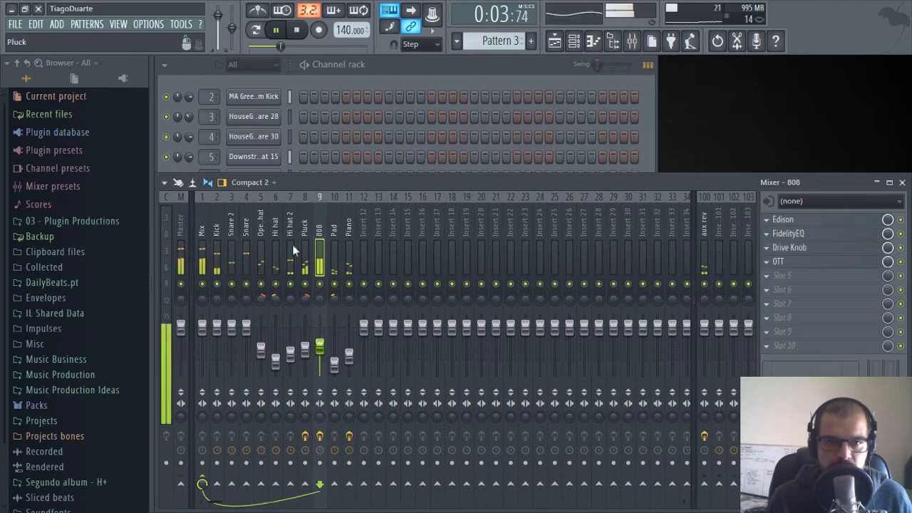
click(179, 228)
click(165, 183)
mouse_move(214, 269)
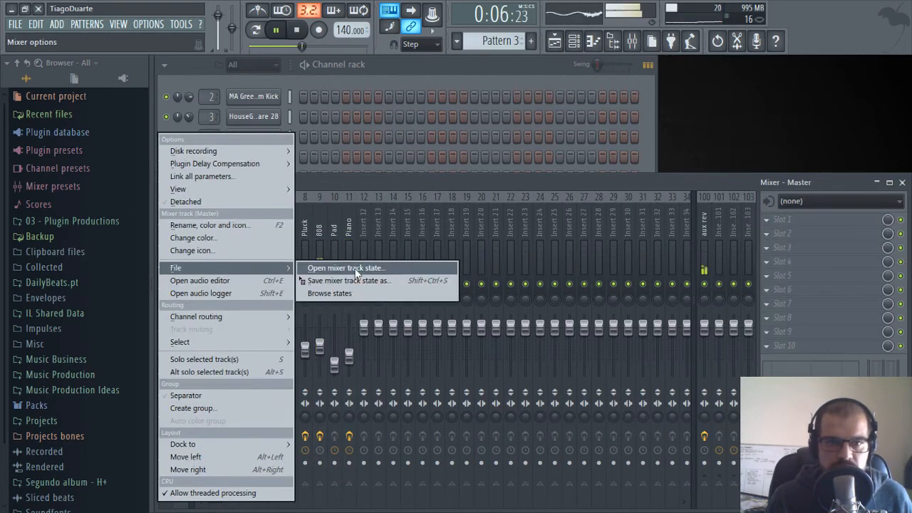
click(357, 271)
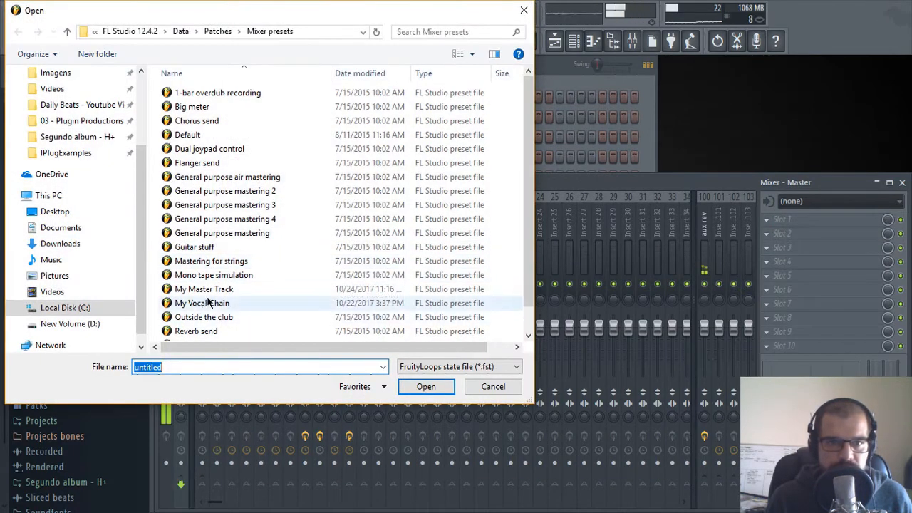
double_click(211, 290)
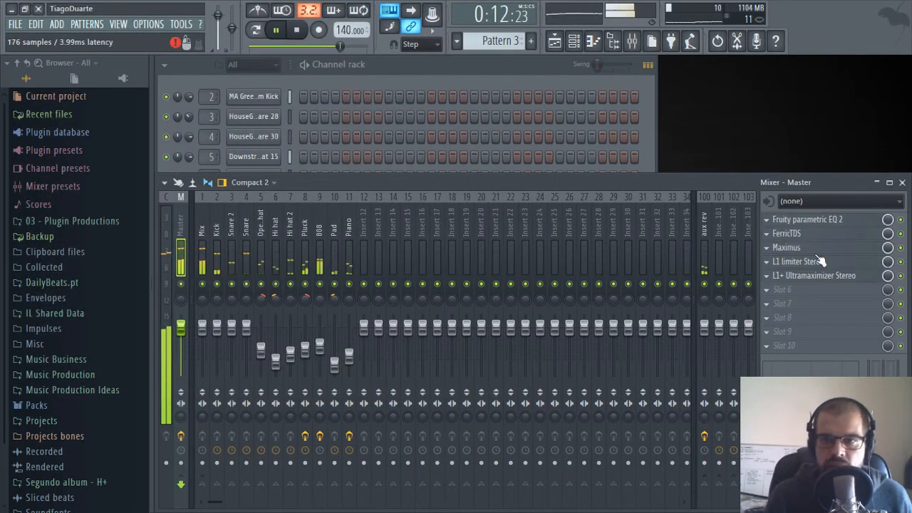
Raise the low-cut frequency and adjust the band 7 frequency in the Master's Fruity parametric EQ 2, and close the plugin
click(807, 221)
drag(320, 104, 488, 102)
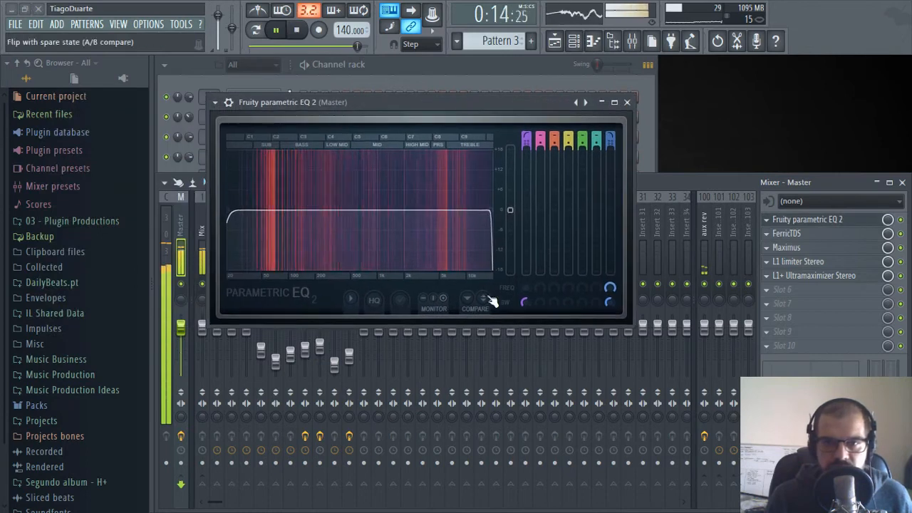
drag(231, 210, 252, 210)
drag(527, 292, 527, 289)
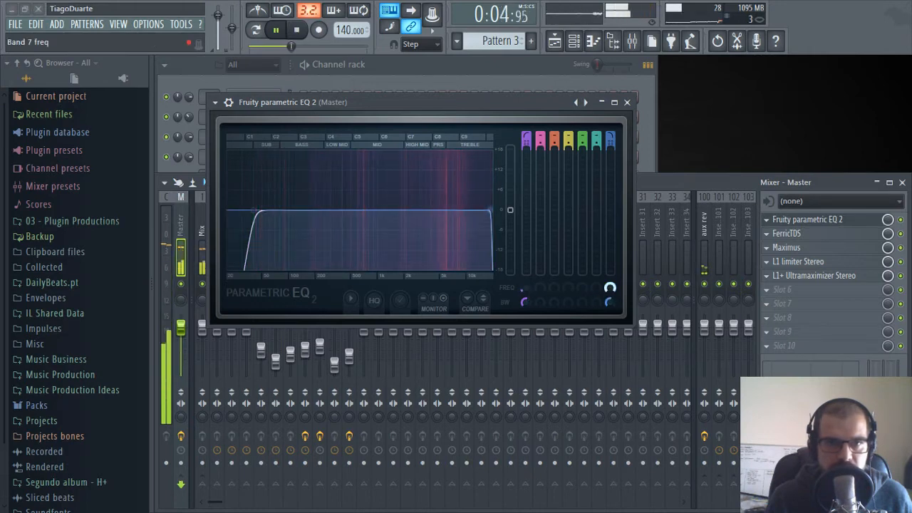
drag(610, 288, 610, 287)
click(627, 102)
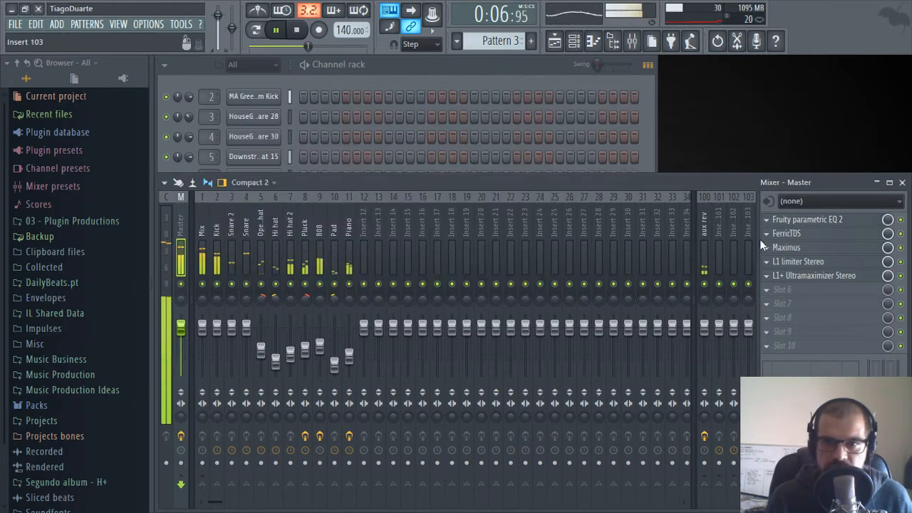
Set the Master's FerricTDS to Dynamics 0.52 and Saturation 0.51, and close the plugin
click(764, 234)
drag(309, 102, 480, 118)
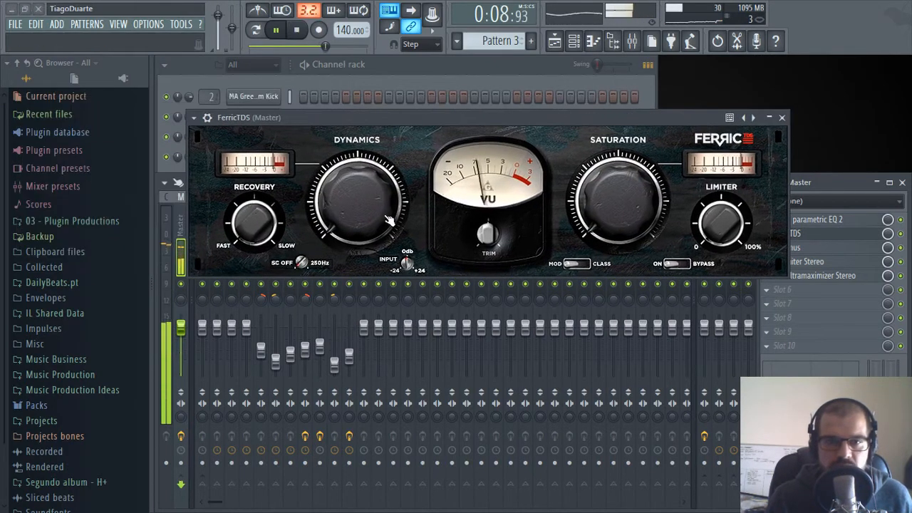
drag(356, 198, 356, 170)
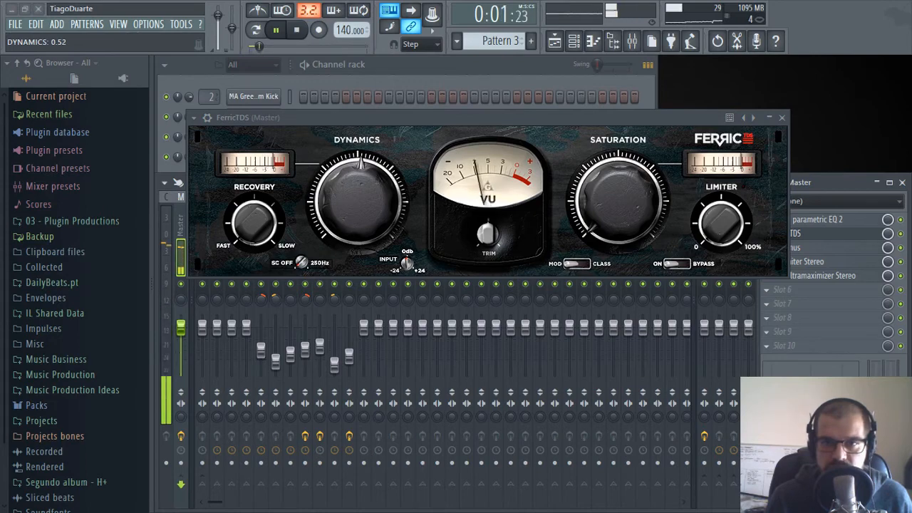
drag(591, 187, 590, 174)
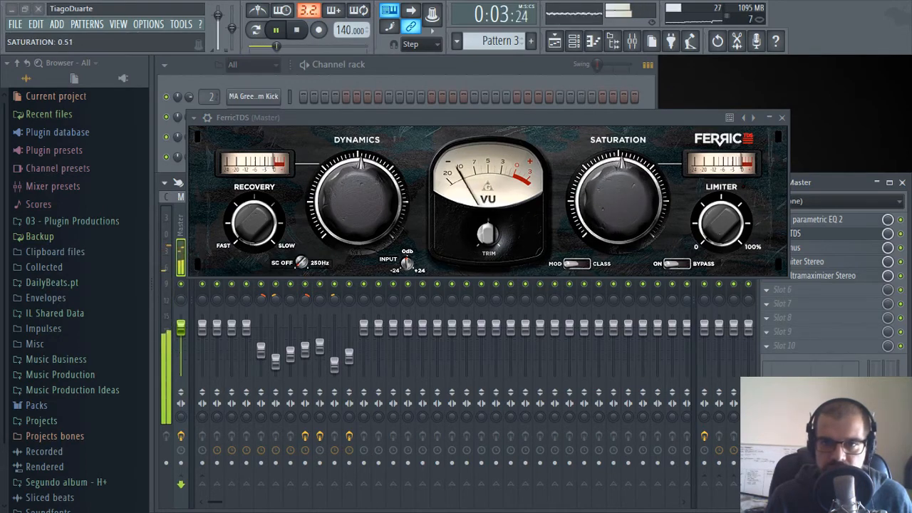
click(783, 118)
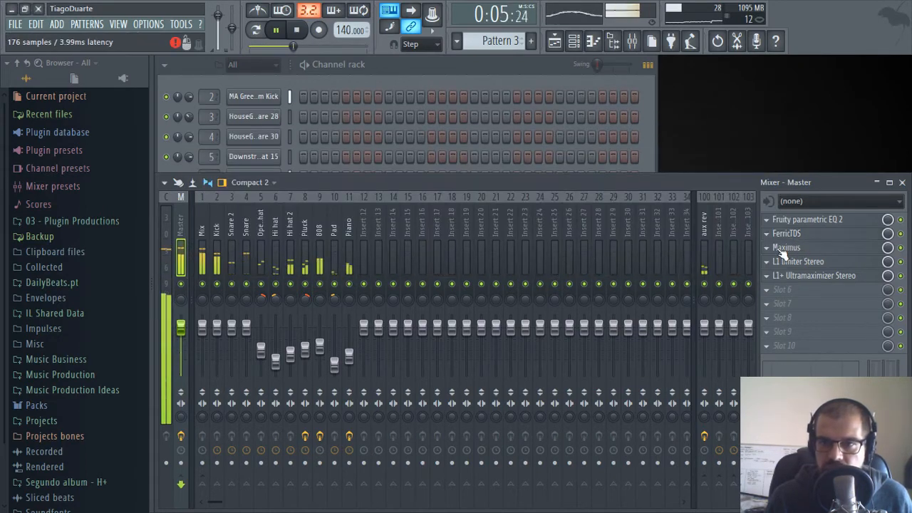
Replace Maximus on the Master track with Patcher and load the Stereo Seperation v12.4 preset
click(766, 248)
mouse_move(777, 220)
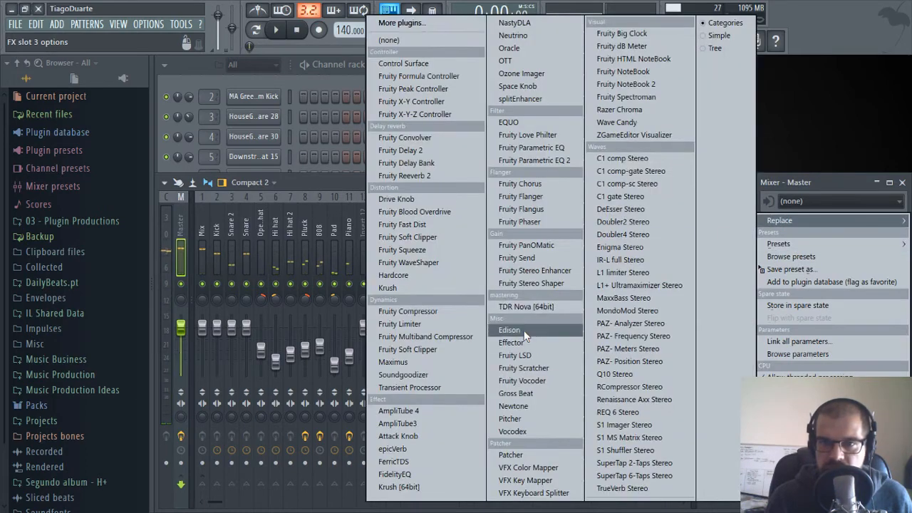
click(526, 458)
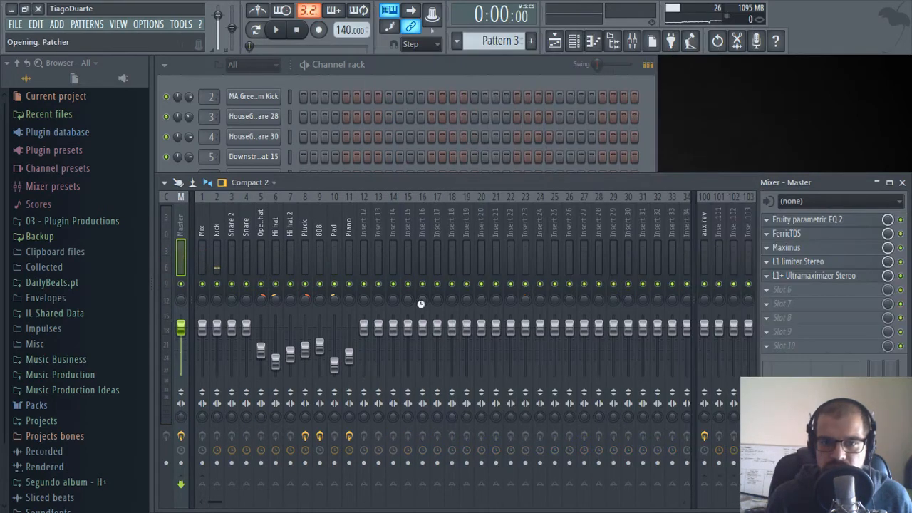
right_click(397, 71)
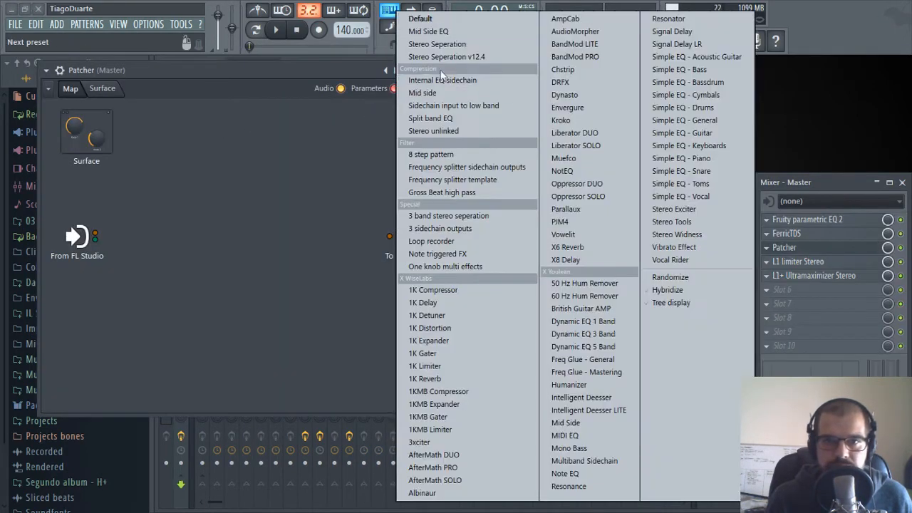
click(456, 57)
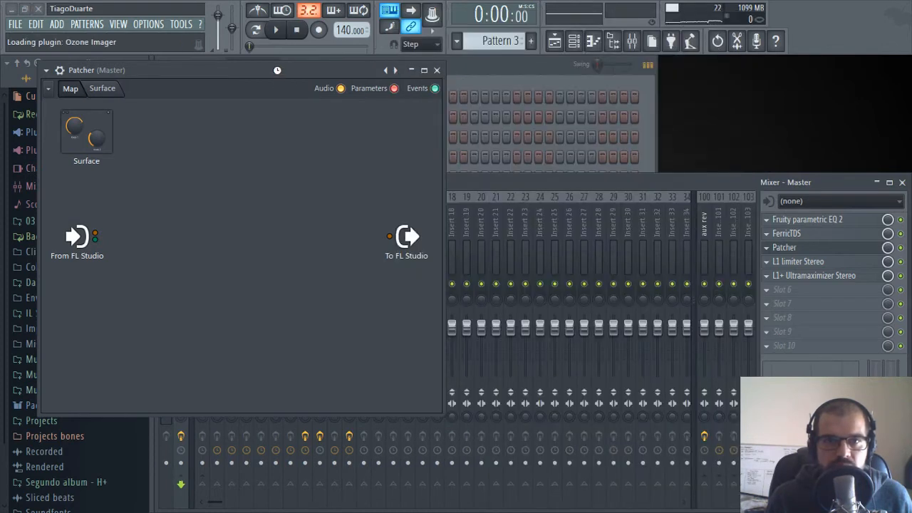
drag(224, 75, 385, 65)
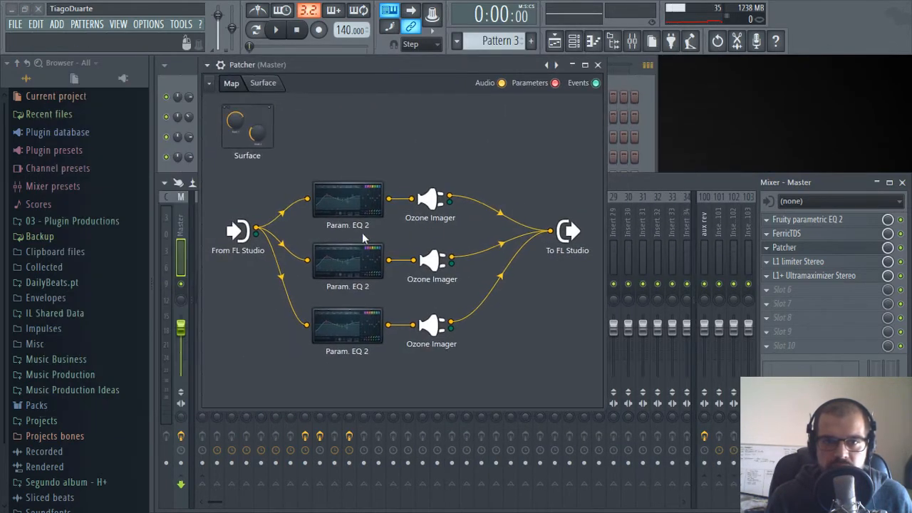
Mute the lower two Ozone Imager outputs in Patcher, start playback, and narrow the top Ozone Imager's Width to about -70
click(502, 244)
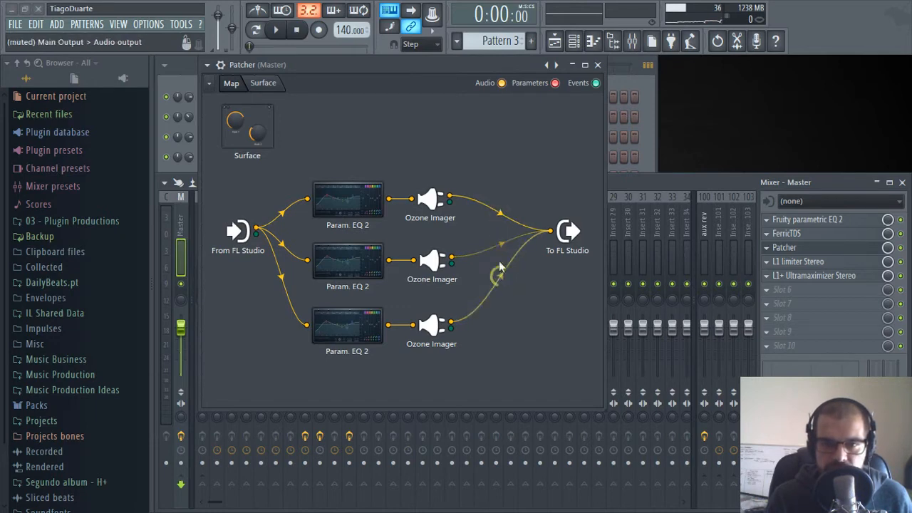
key(space)
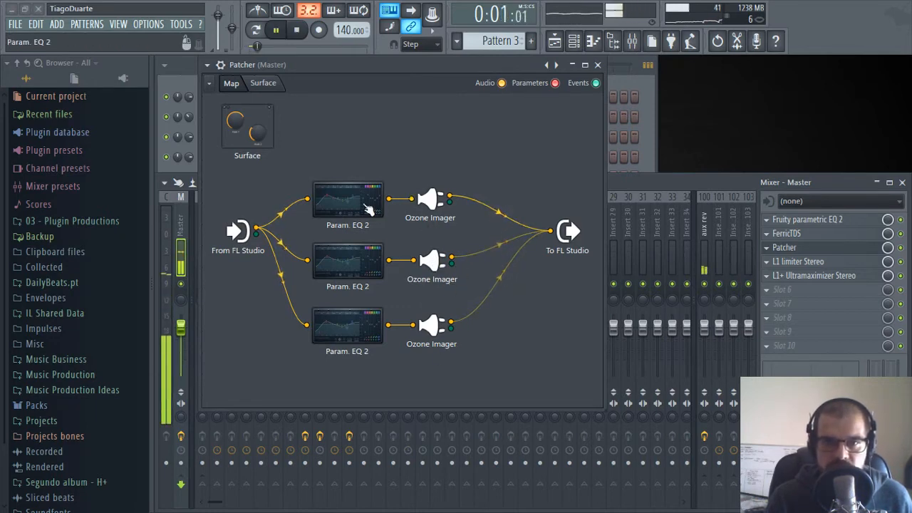
click(435, 203)
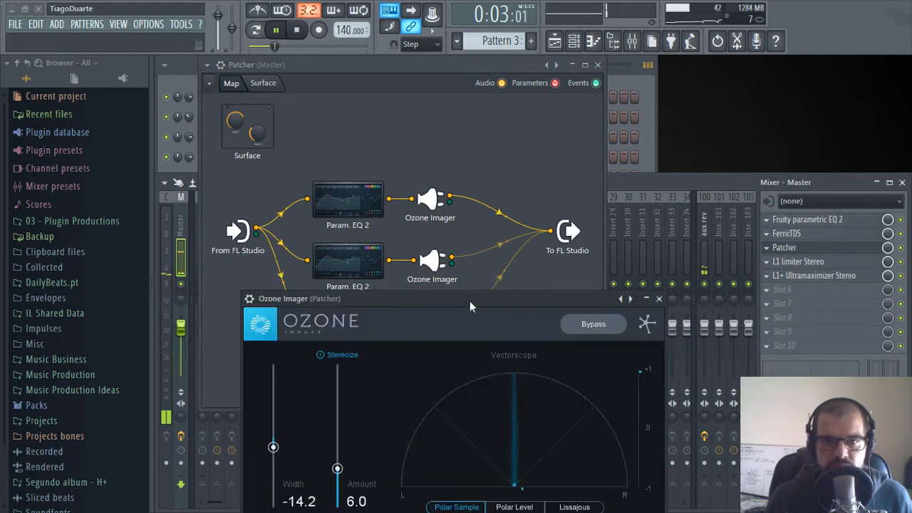
drag(470, 300, 461, 114)
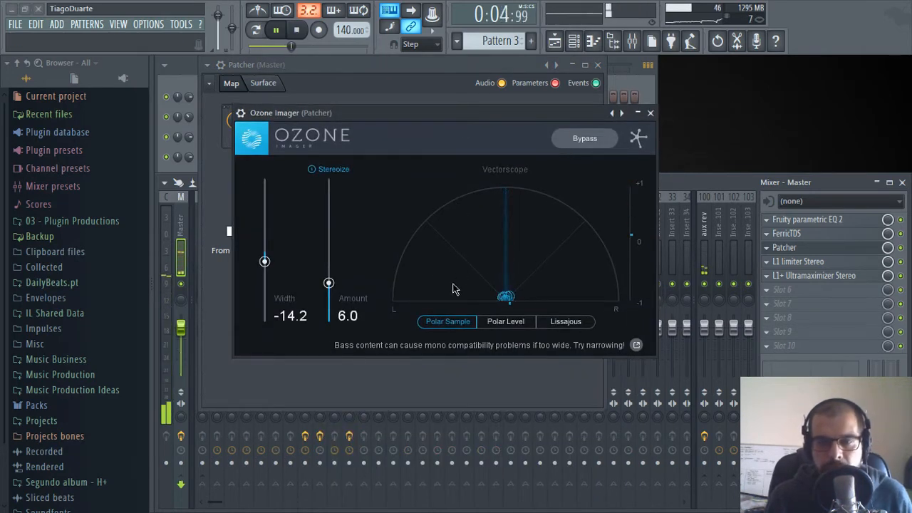
drag(264, 263, 277, 332)
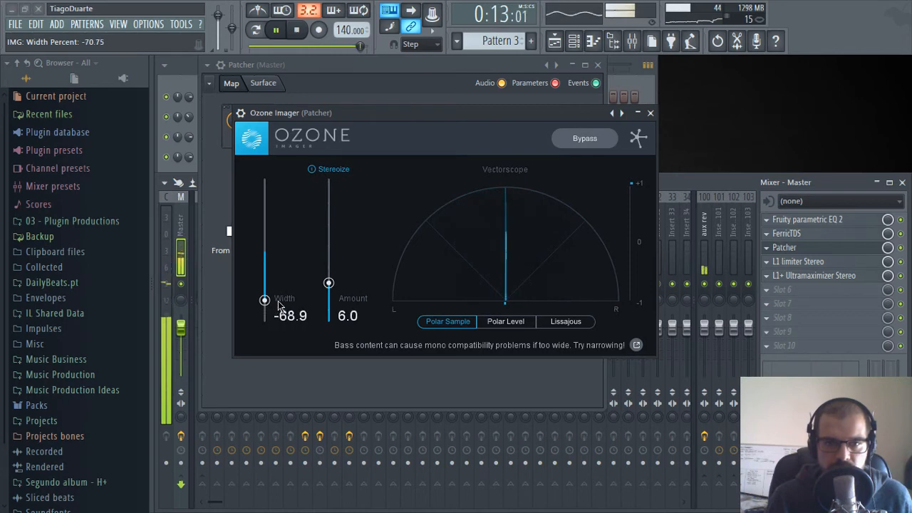
Unmute the middle Ozone Imager's output in Patcher, set its Width to about 45, and close the imager
click(650, 112)
click(497, 249)
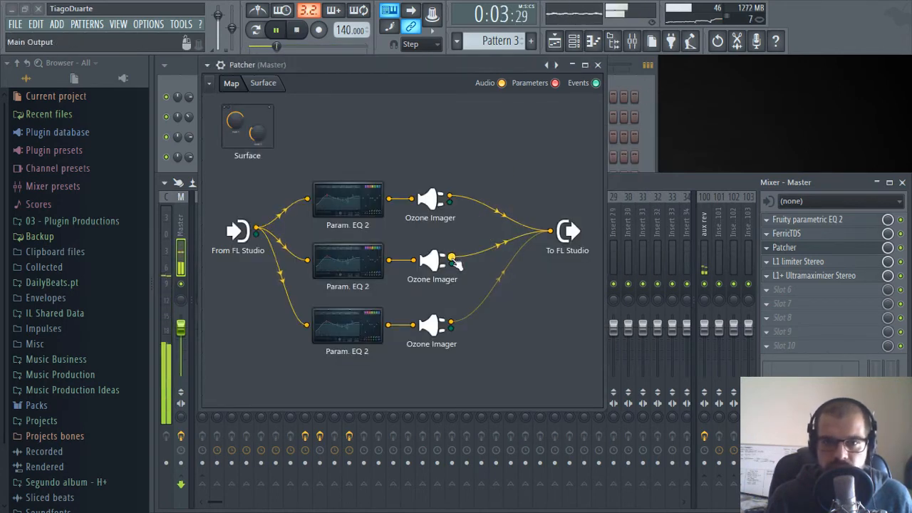
double_click(433, 263)
drag(393, 292, 414, 112)
drag(243, 238, 244, 220)
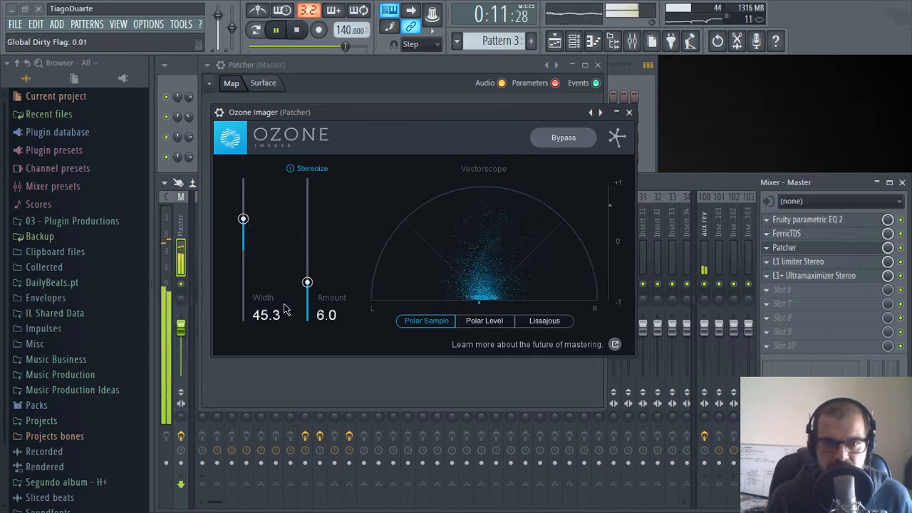
click(630, 112)
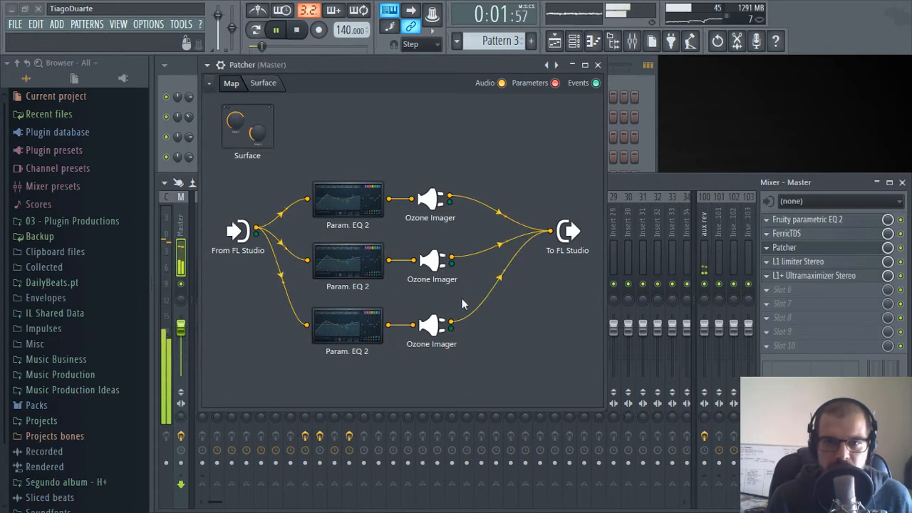
Set the bottom Ozone Imager's Width to about 38 and close Patcher
click(442, 328)
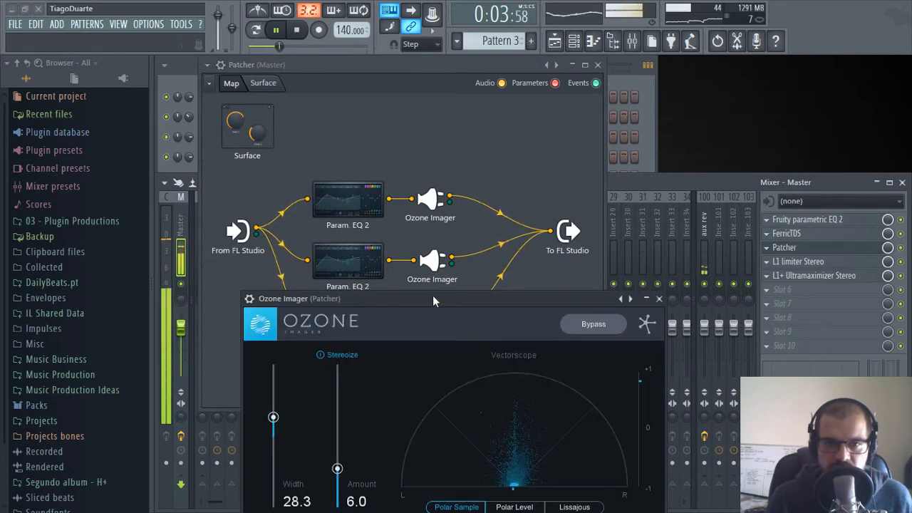
drag(432, 295, 390, 153)
drag(227, 272, 228, 270)
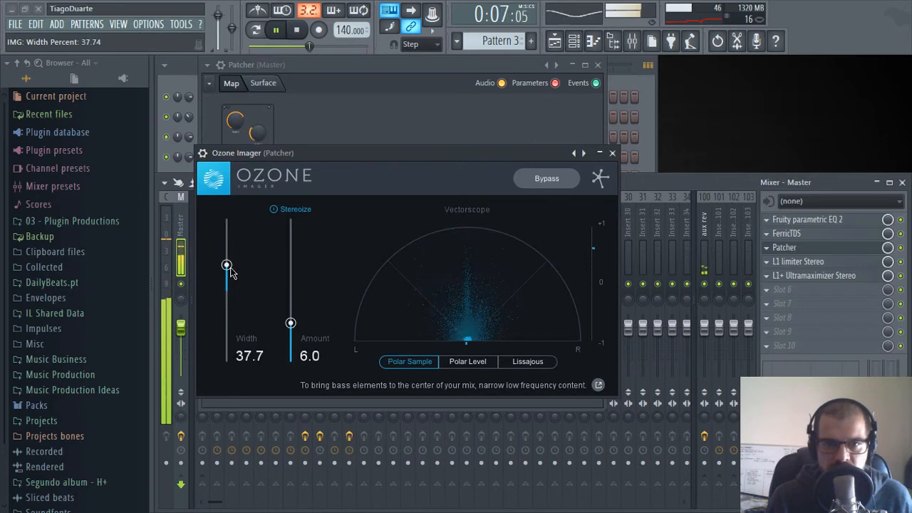
click(612, 152)
click(598, 64)
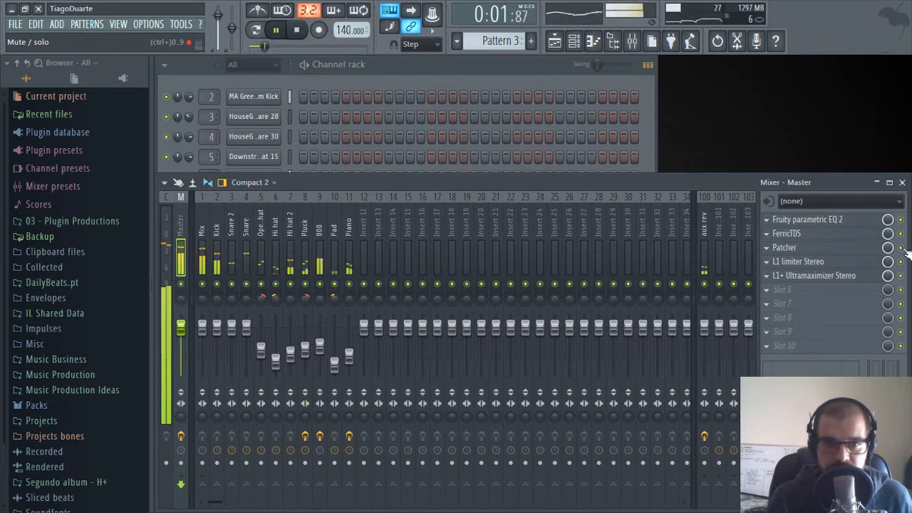
Enable Auto Release on the Master's L1 limiter Stereo, lower its Threshold to -0.2, and close the plugin
click(799, 261)
click(305, 209)
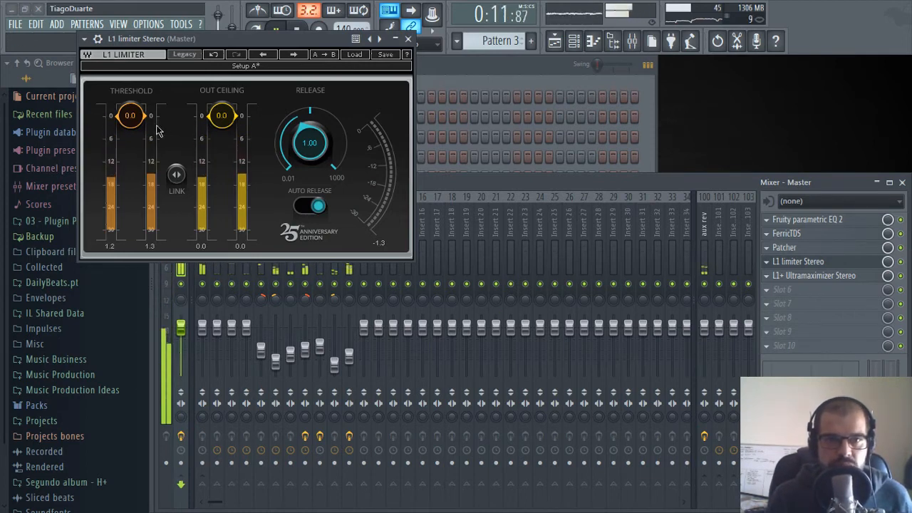
drag(261, 41, 351, 56)
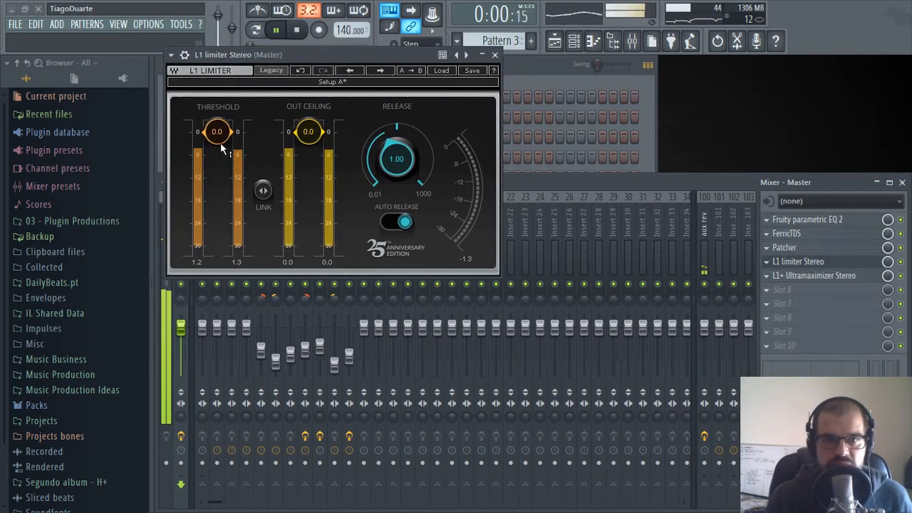
drag(229, 137, 230, 138)
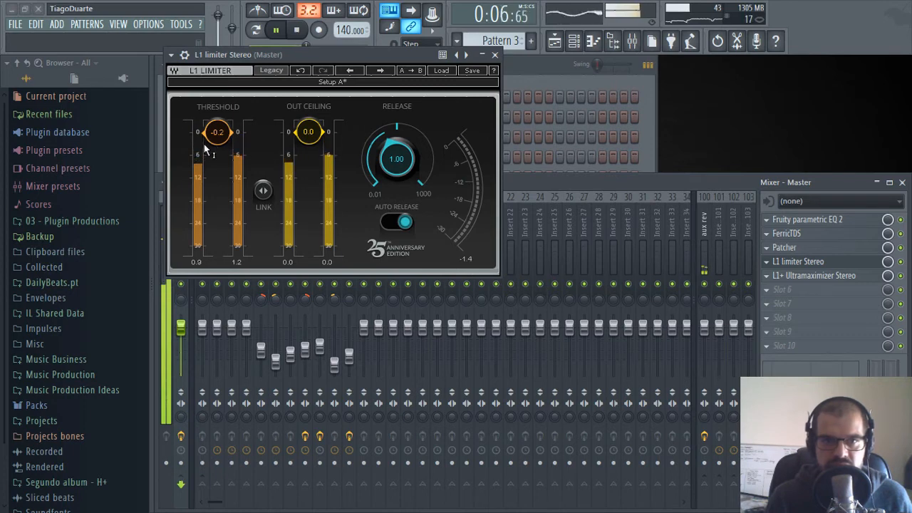
click(495, 54)
Set the Master's L1+ Ultramaximizer Stereo to the Analog domain and enable its Auto Release
click(203, 232)
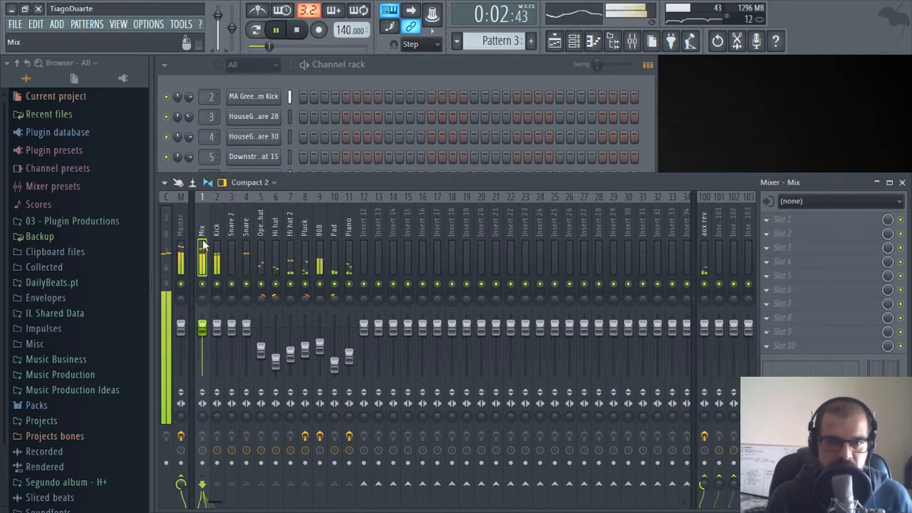
drag(216, 235, 348, 233)
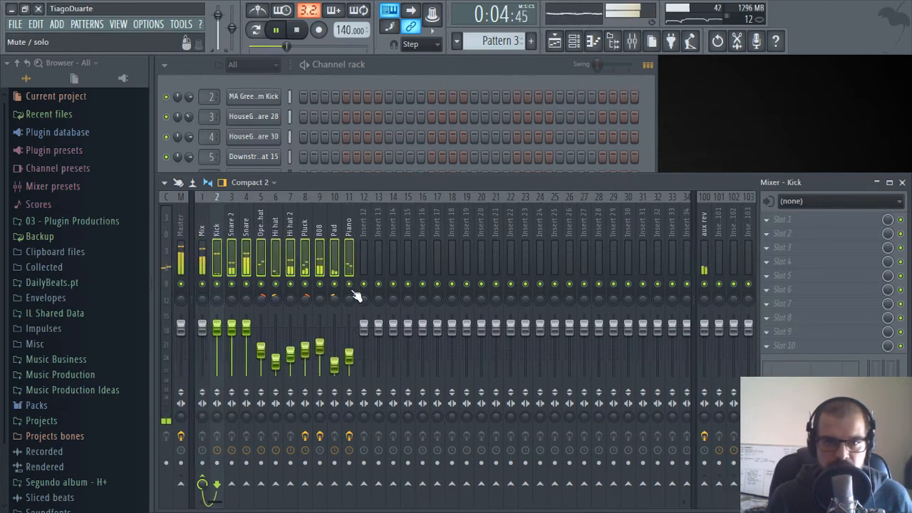
click(179, 219)
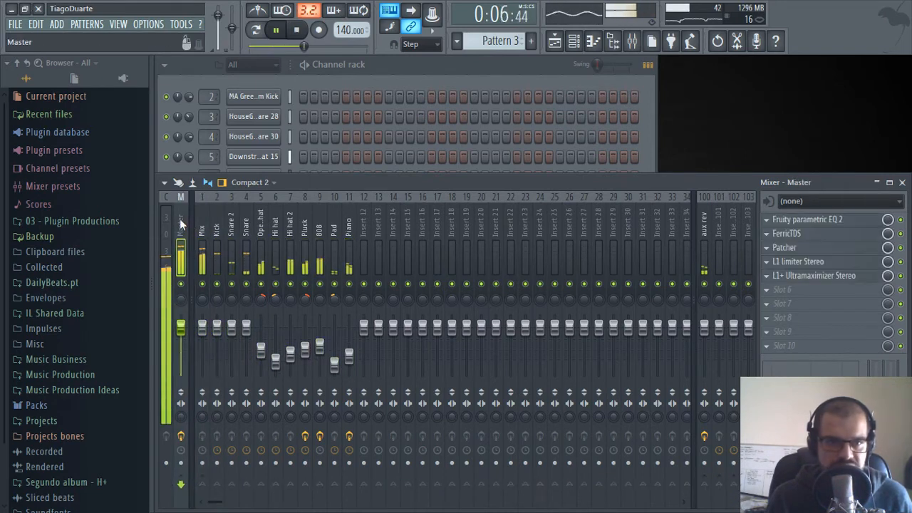
click(805, 275)
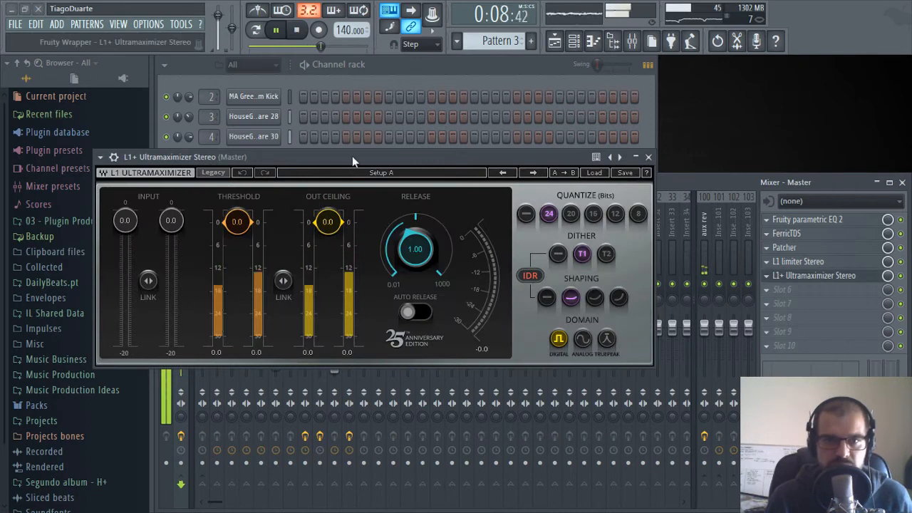
drag(352, 156, 397, 121)
click(622, 294)
click(455, 267)
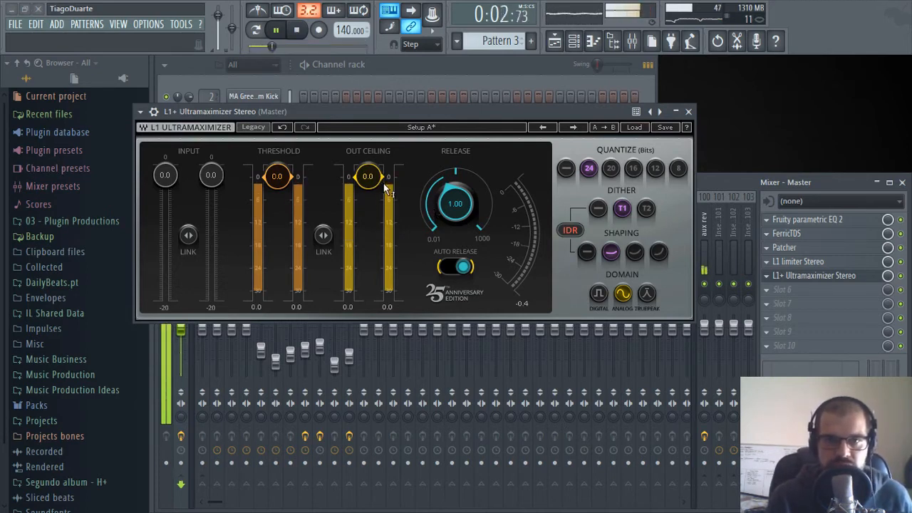
Set the L1+ Ultramaximizer's Out Ceiling to -0.3 and Threshold to -1.4, and close the plugin
scroll(367, 189, down, 3)
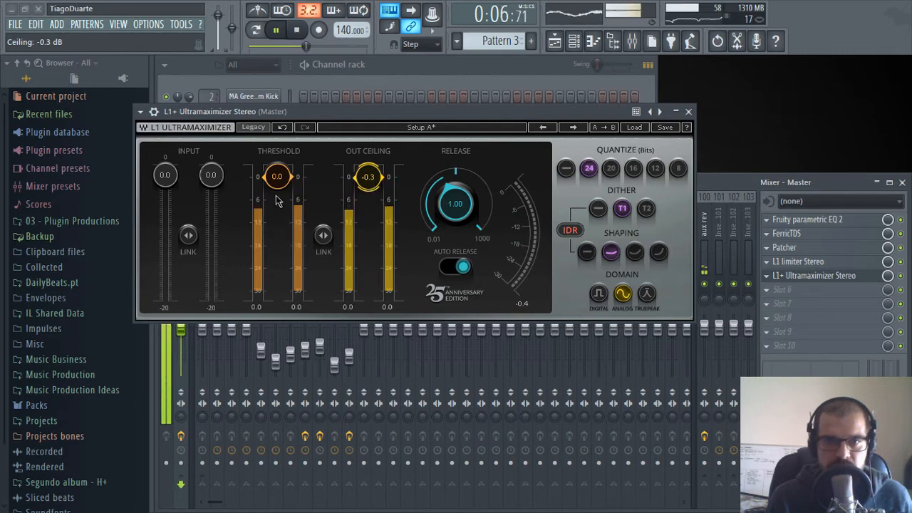
drag(286, 176, 285, 182)
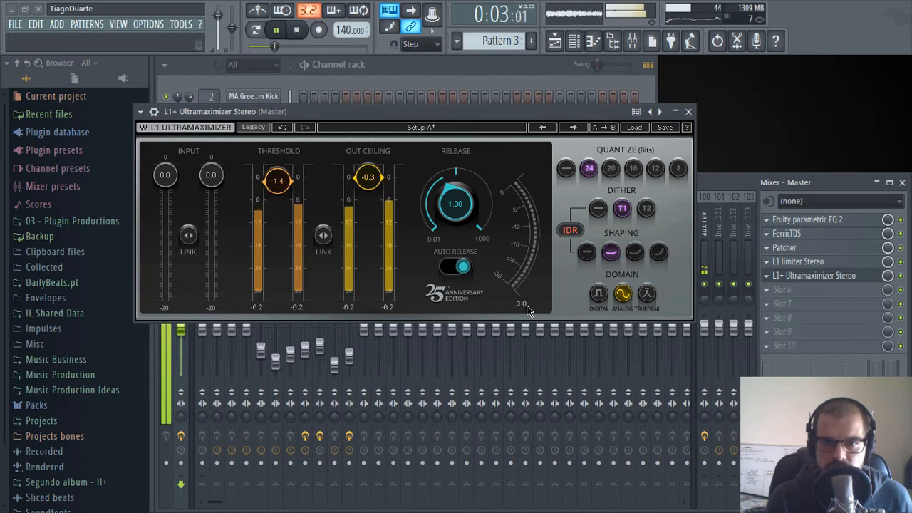
click(687, 112)
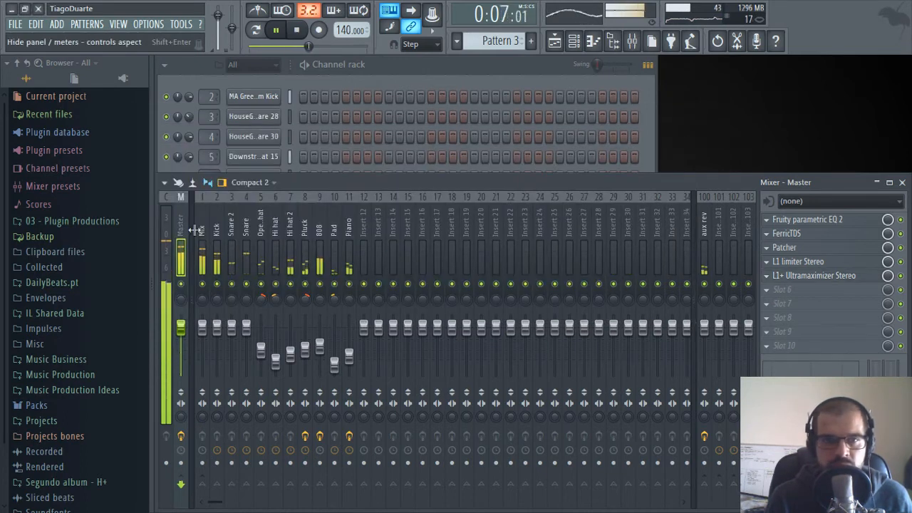
Open the Serum channel to check its preset, continuing in demo mode, and rename the channel "PL Modern Drop 1"
click(487, 63)
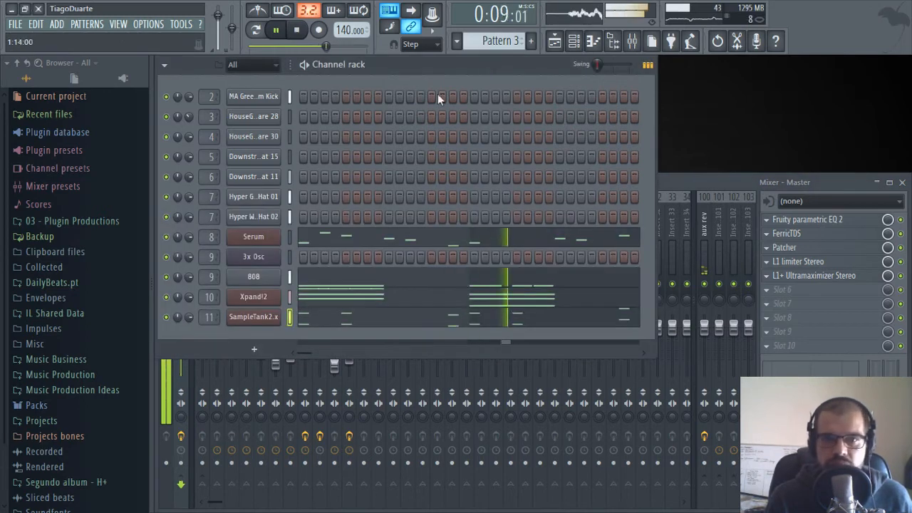
click(260, 243)
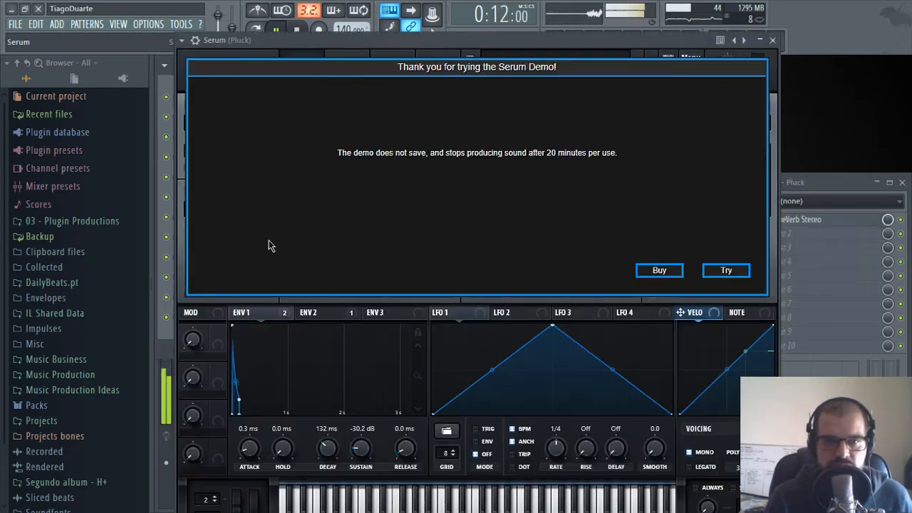
click(731, 271)
drag(526, 43, 715, 38)
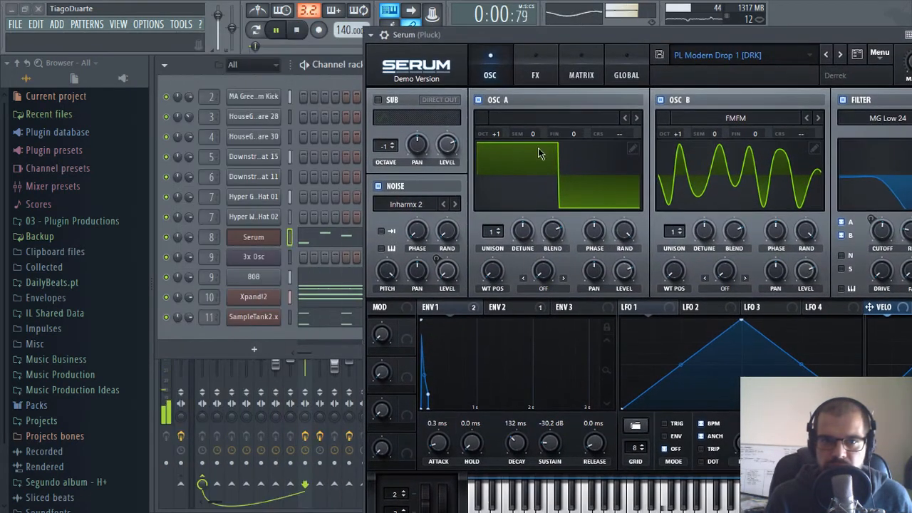
shift+click(255, 237)
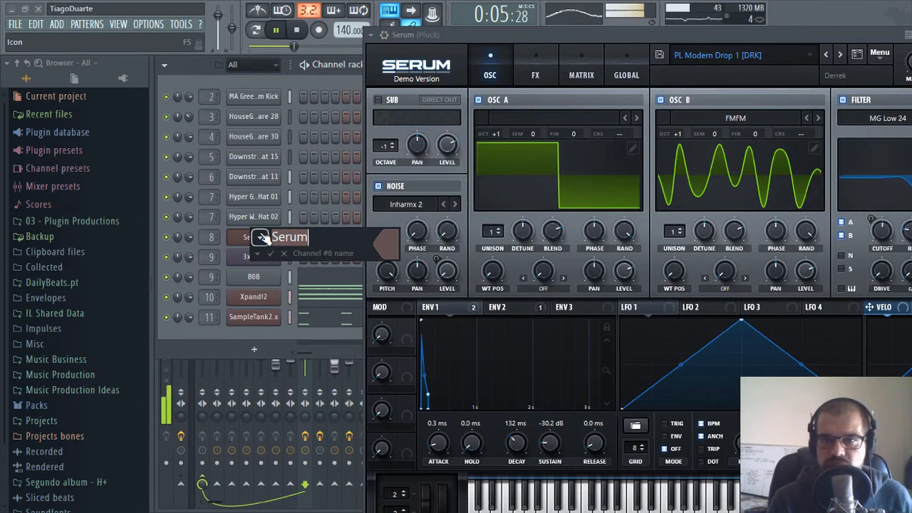
text(PL Modern)
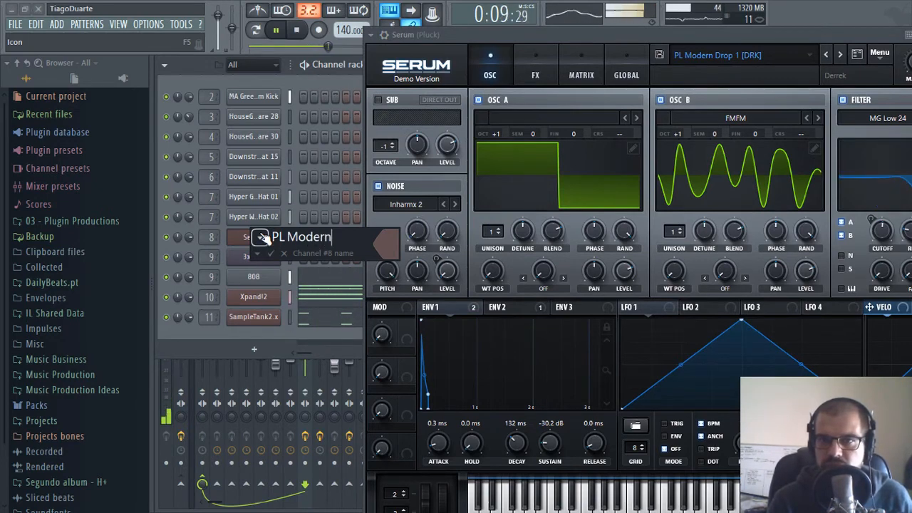
text( Drop 1)
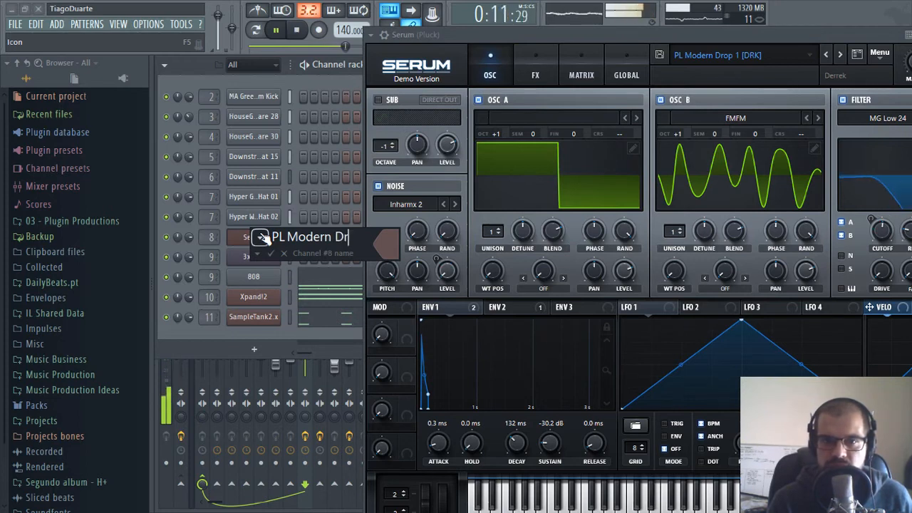
key(Return)
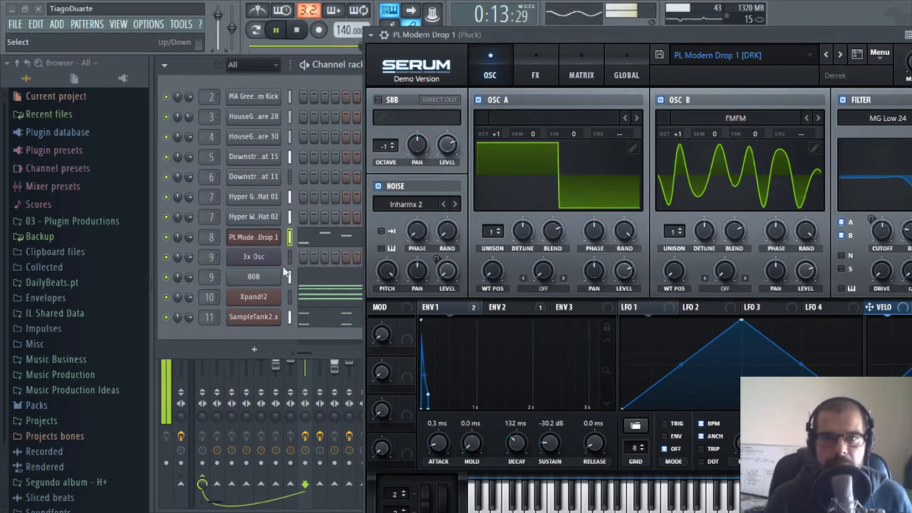
Reload the Serum plugin from its wrapper settings, continue in demo mode, and close it
drag(479, 31, 291, 24)
click(197, 28)
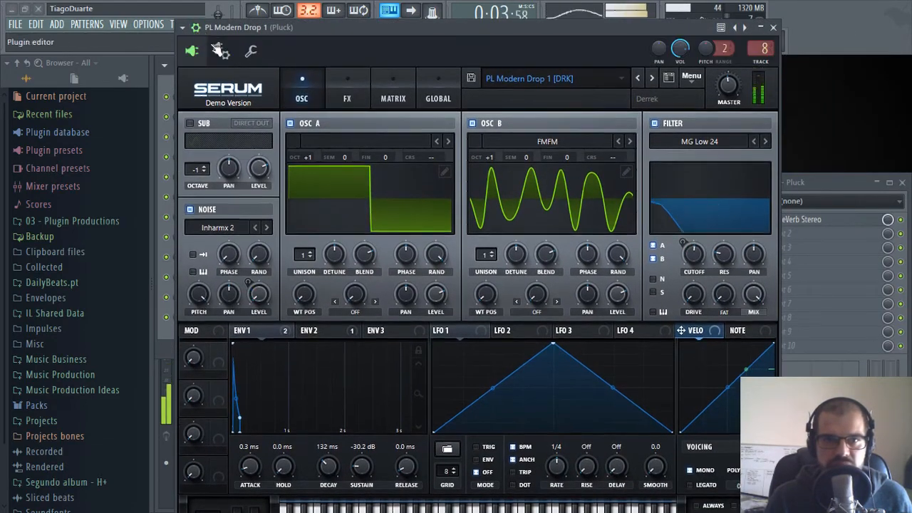
click(220, 50)
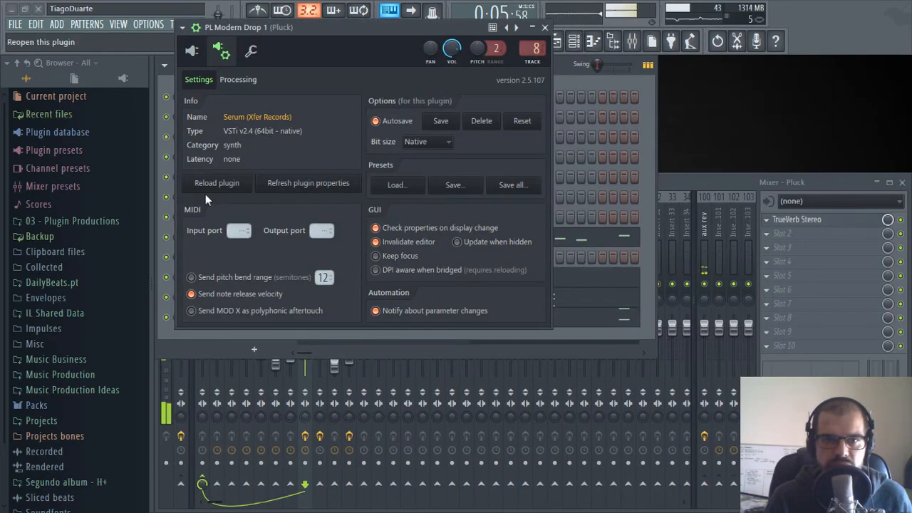
click(206, 186)
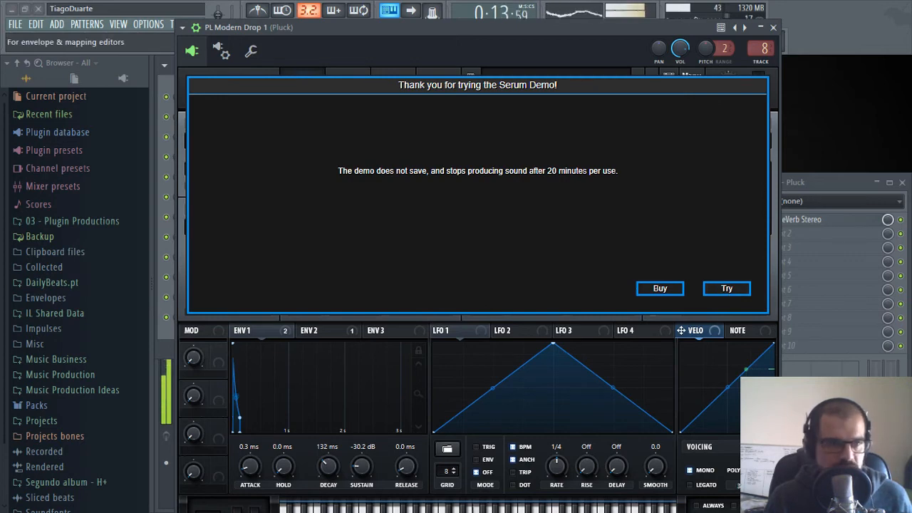
click(727, 290)
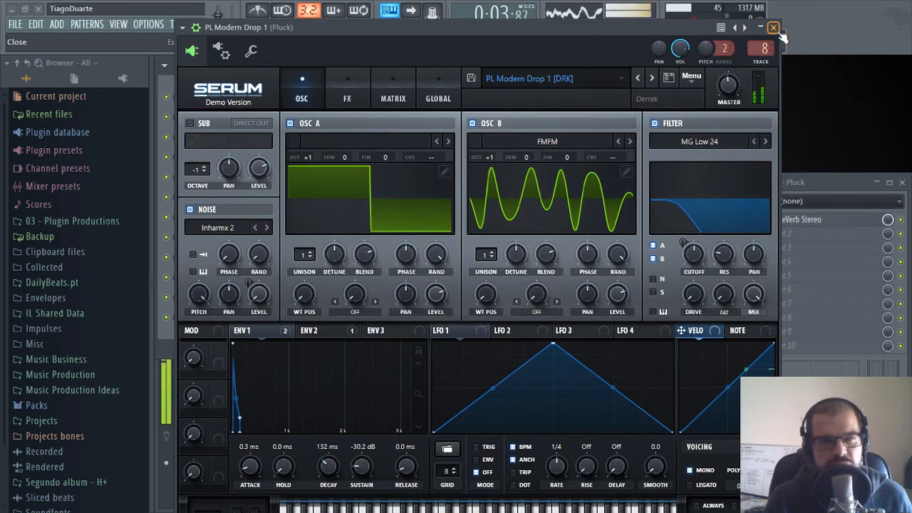
click(774, 28)
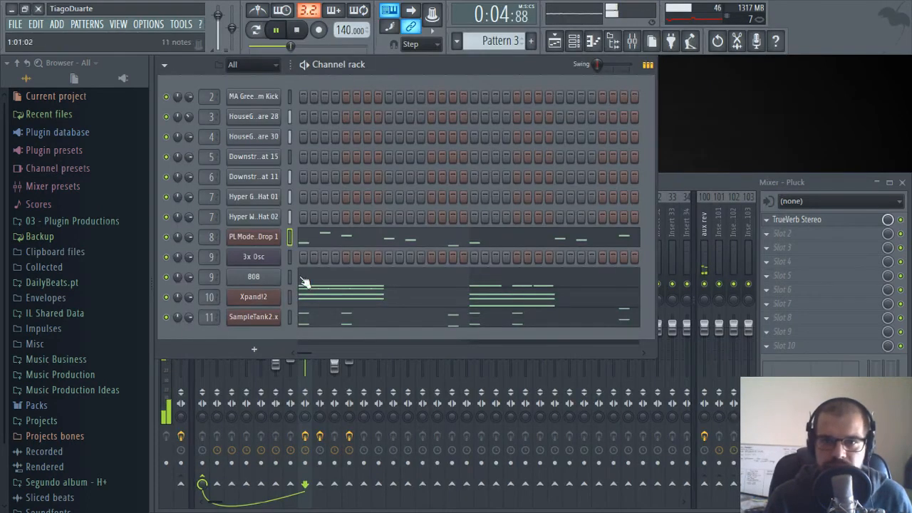
Rename the Xpand!2 channel "Pad" and the SampleTank2.x channel "Piano"
middle_click(250, 296)
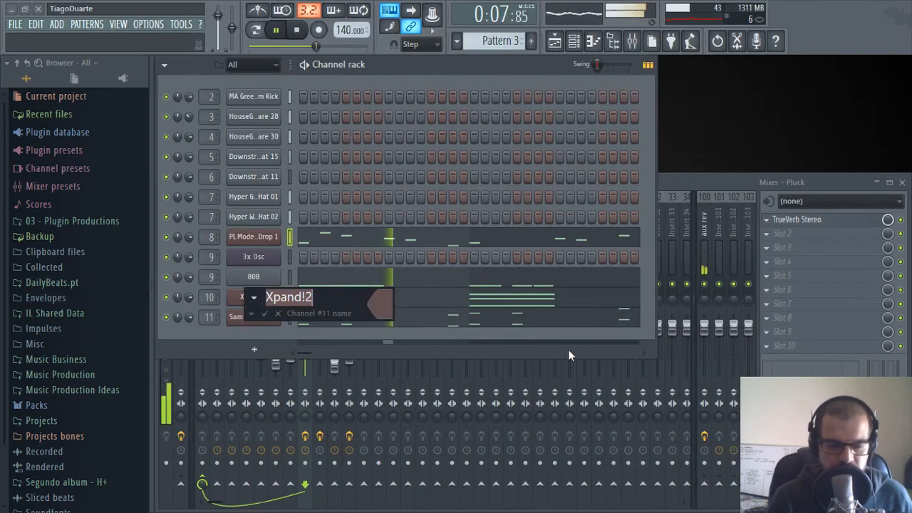
text(Pad)
key(Return)
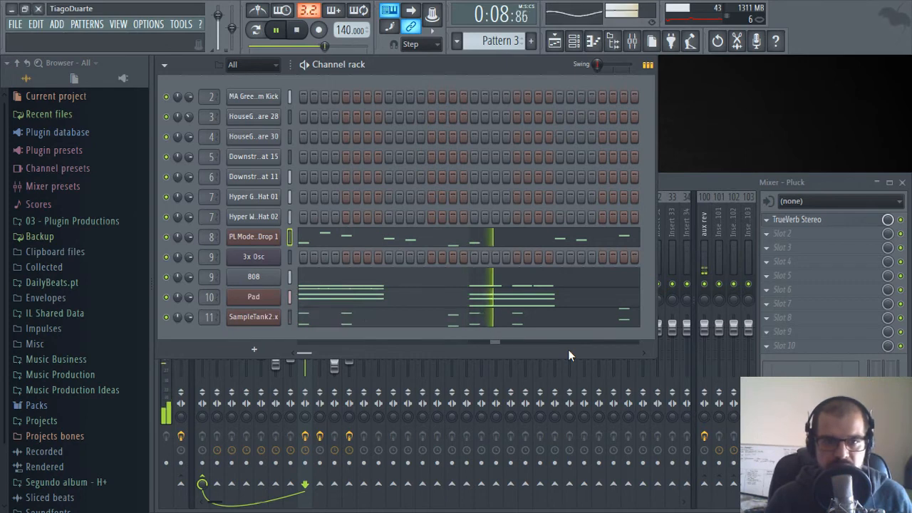
middle_click(255, 317)
text(Piano)
key(Return)
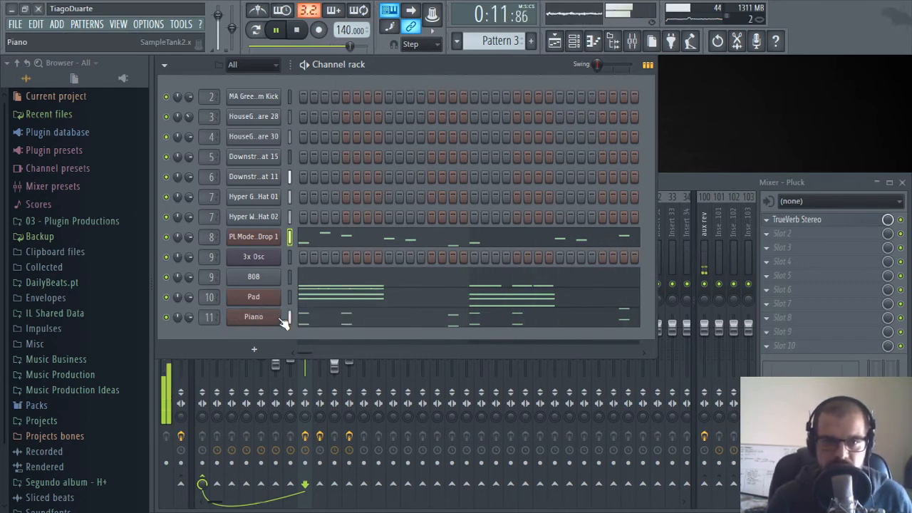
Stop playback and split Pattern 3 by channel
click(297, 29)
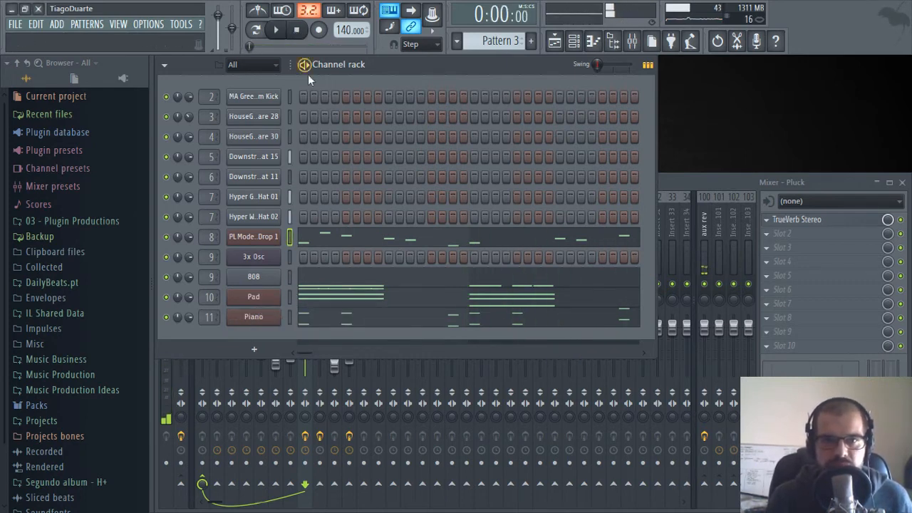
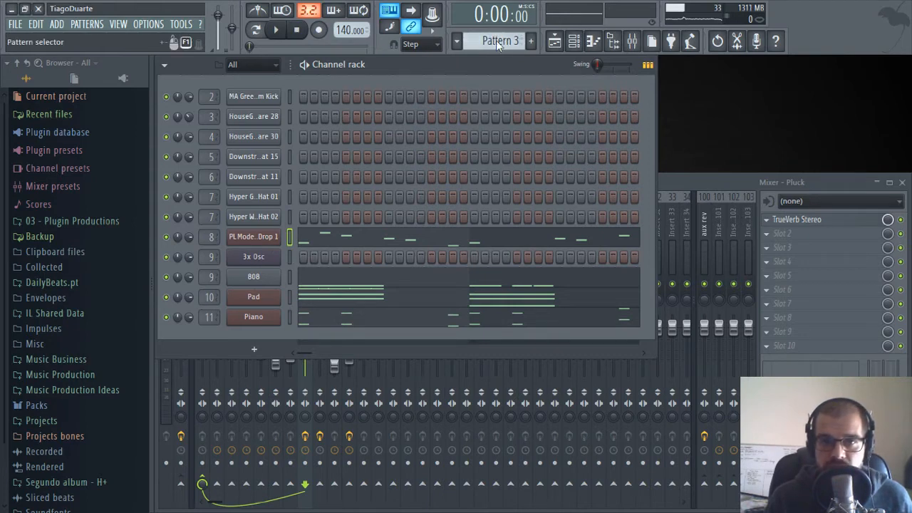
click(497, 44)
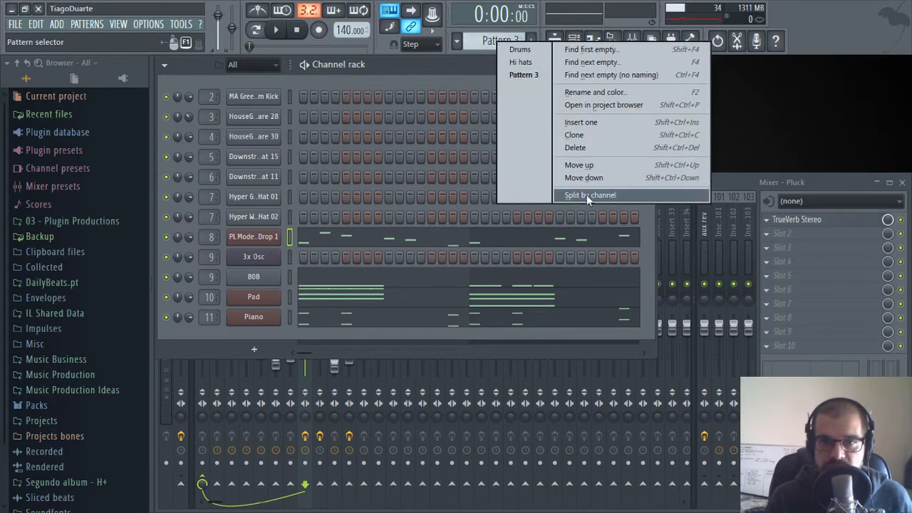
click(587, 195)
In the playlist, put the PL Modern Drop 1 clips on Track 4 and the 808 clips on Track 5, at bars 1 and 5
click(554, 41)
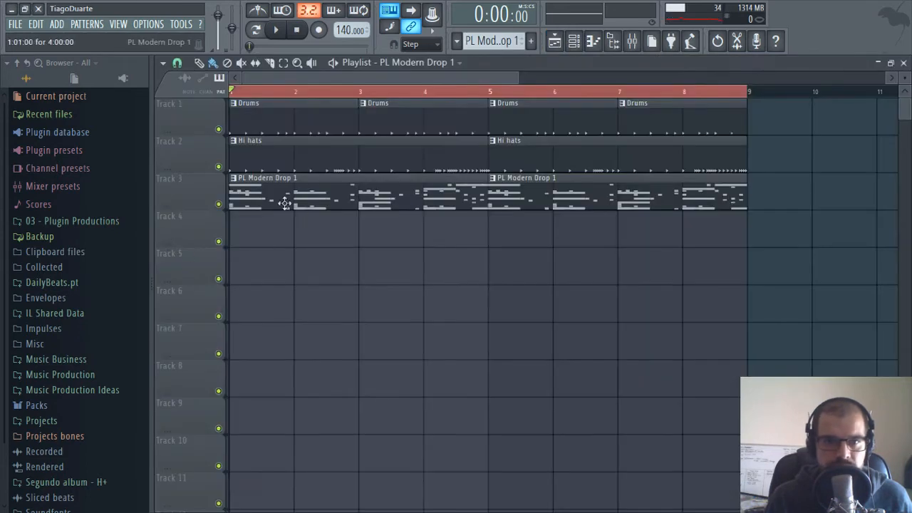
drag(284, 204, 265, 255)
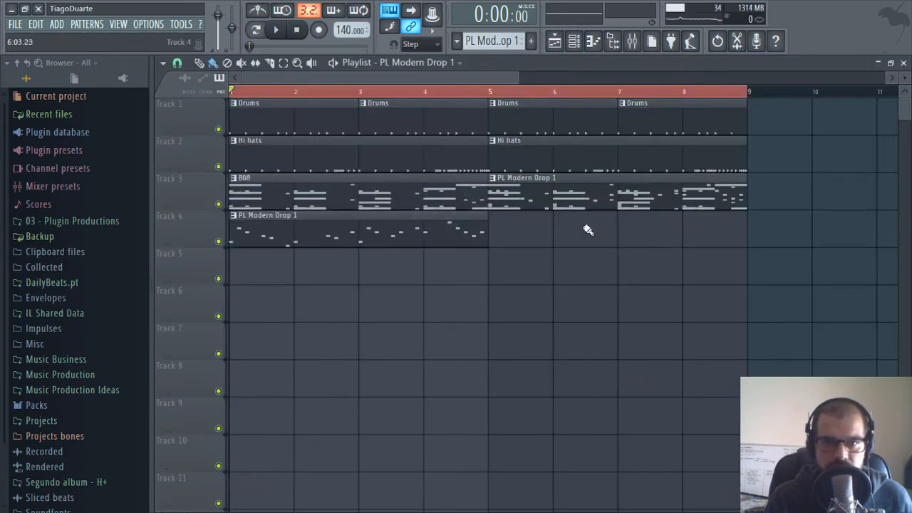
drag(563, 194, 542, 243)
drag(403, 190, 377, 271)
right_click(377, 277)
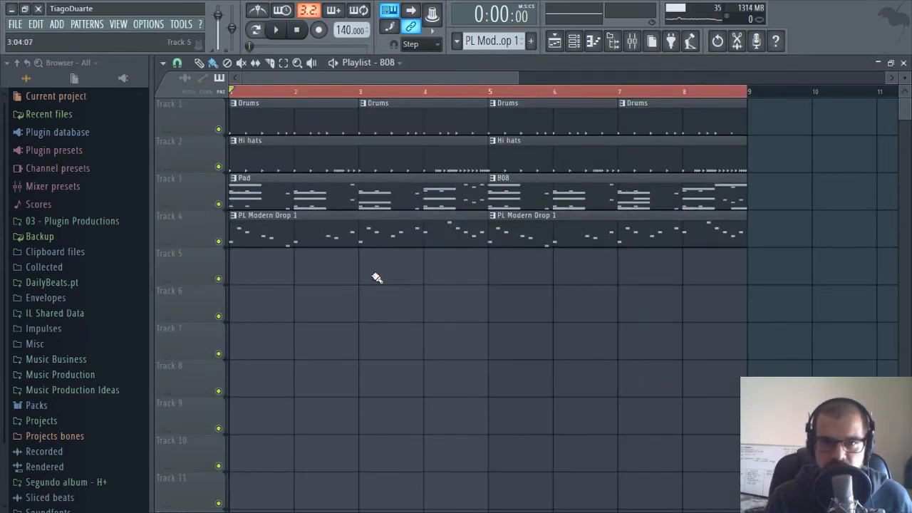
drag(555, 245, 550, 286)
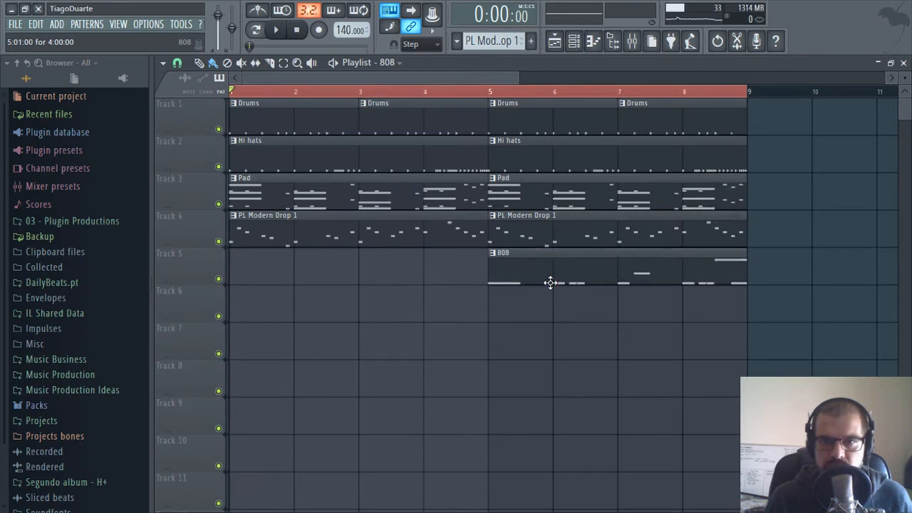
click(250, 277)
Move both Pad clips to Track 6, reorder the tracks so Piano sits below Pad, and close the playlist
drag(301, 194, 301, 330)
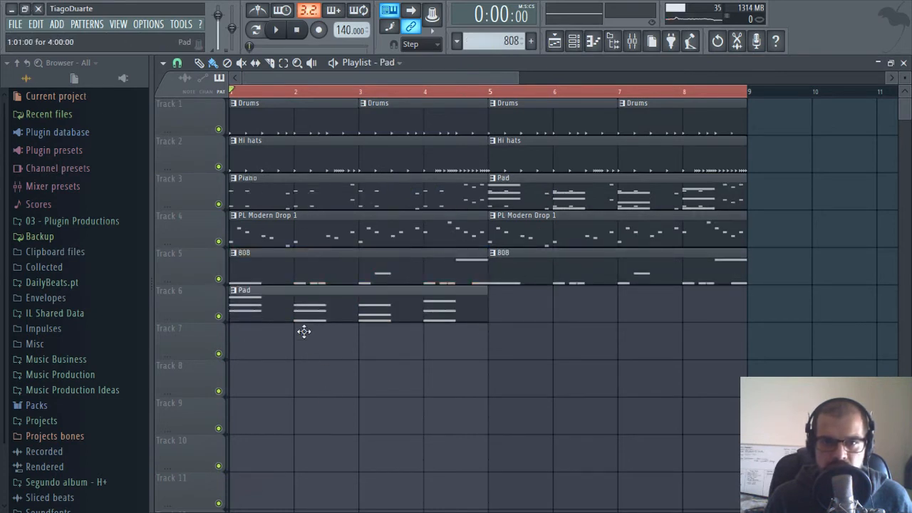
drag(560, 188, 535, 330)
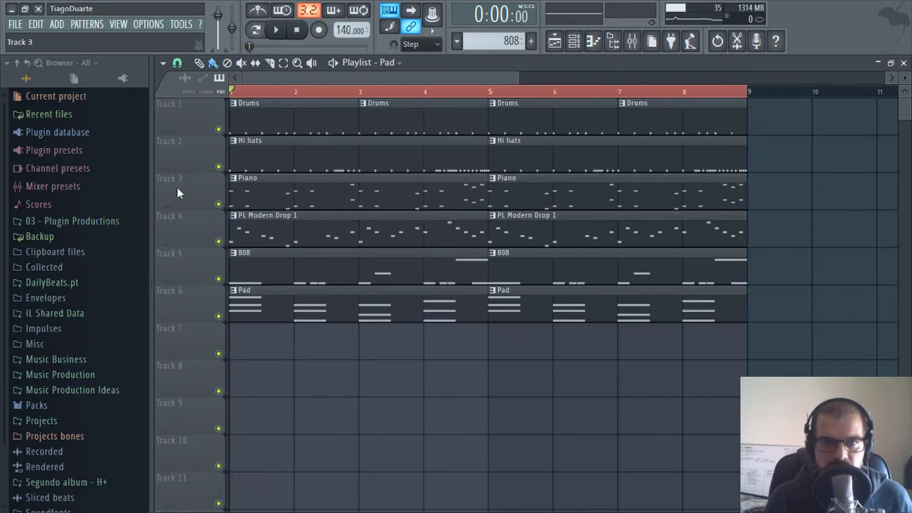
drag(177, 192, 177, 308)
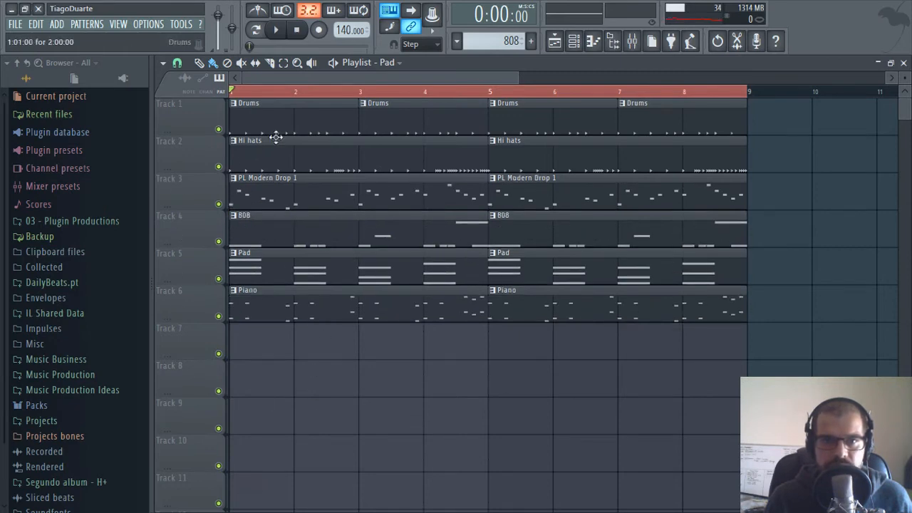
click(903, 62)
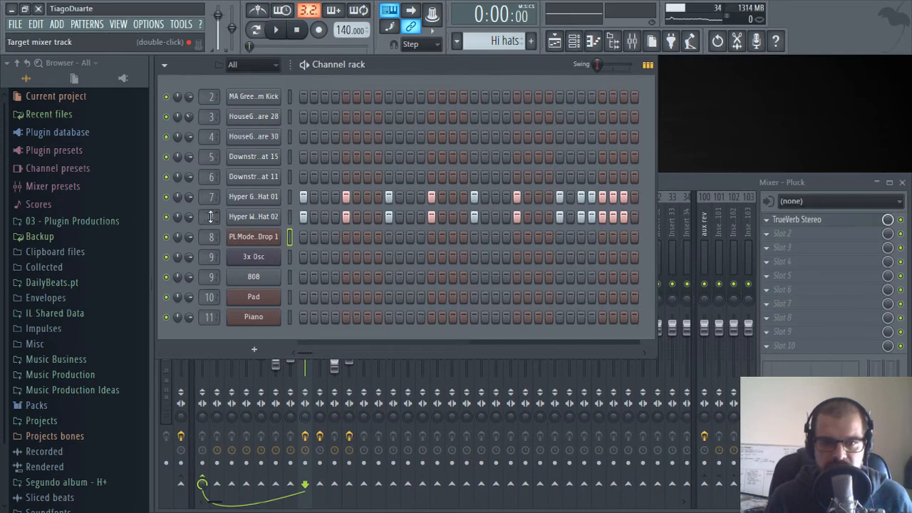
Route the Hyper W..Hat 02 channel to Insert 13 and move the empty mixer Insert 12 to position 8, directly after Hi hat 2
scroll(210, 216, up, 5)
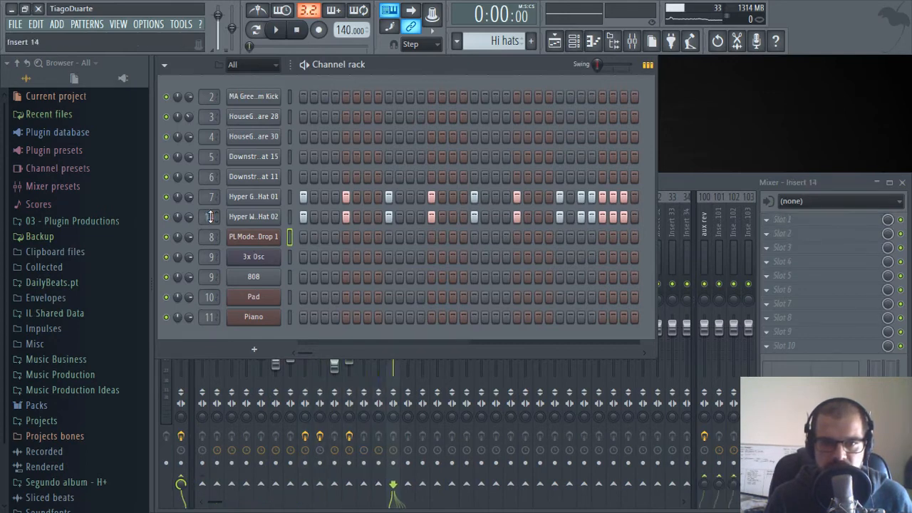
scroll(211, 217, down, 2)
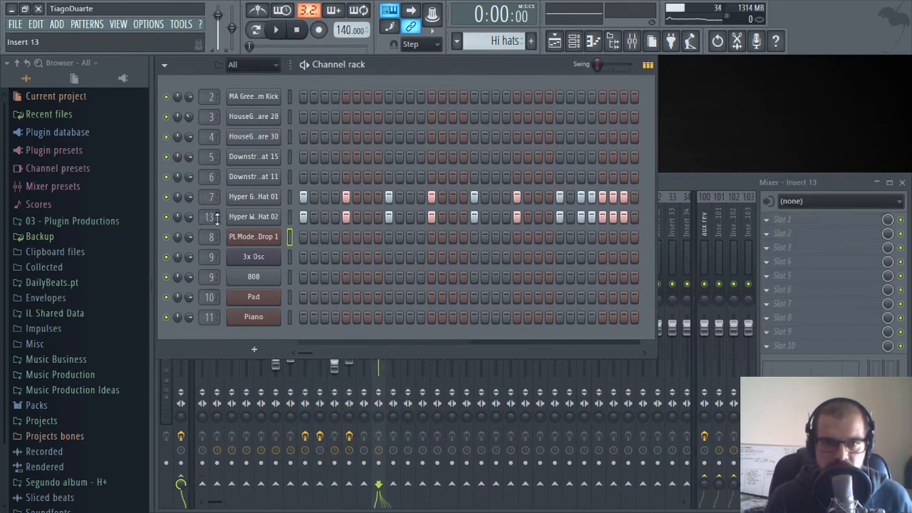
click(740, 187)
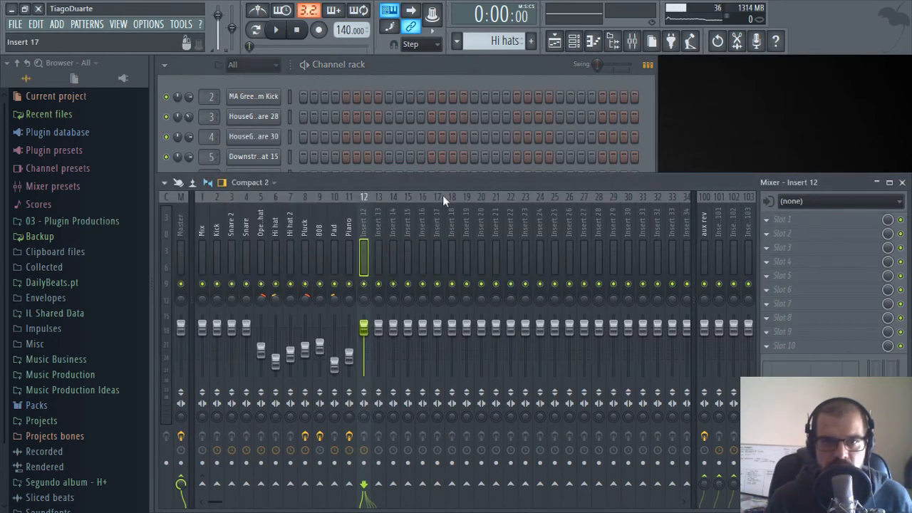
key(alt+Left)
key(alt+Left)
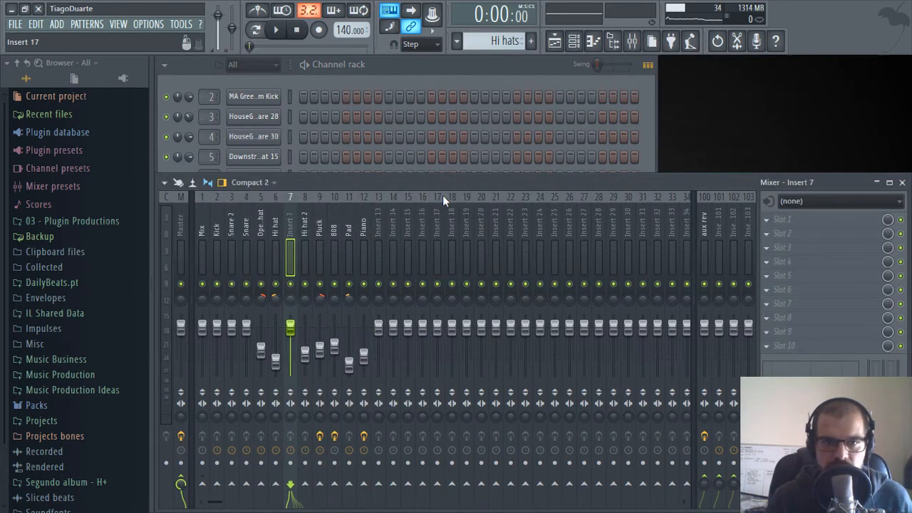
click(274, 228)
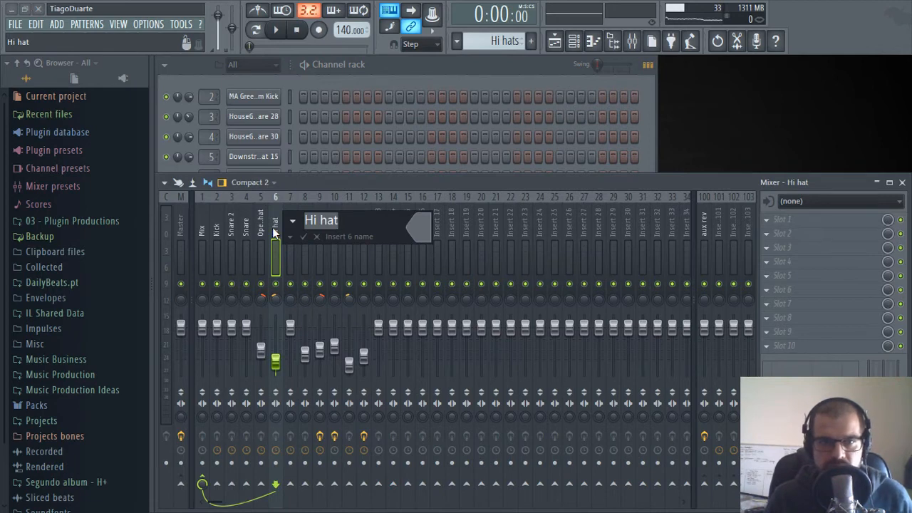
double_click(290, 218)
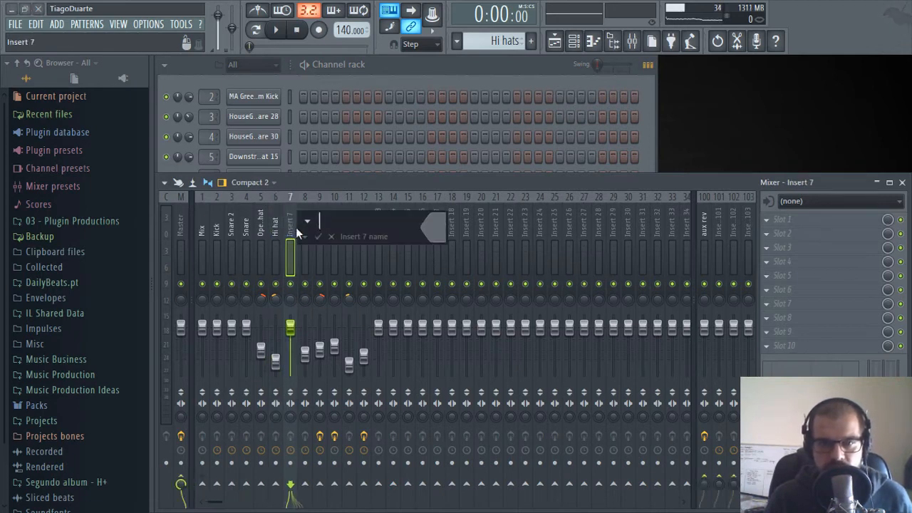
click(295, 243)
key(alt+Right)
key(Left)
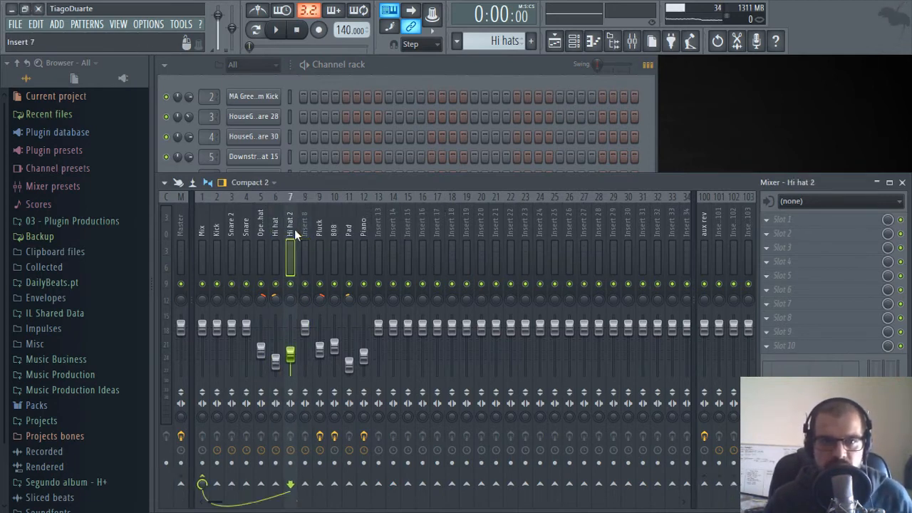
Remove the number from mixer track 7's name and re-enter the name as "Hi hat 2"
key(F2)
key(Right)
key(BackSpace)
key(BackSpace)
key(Return)
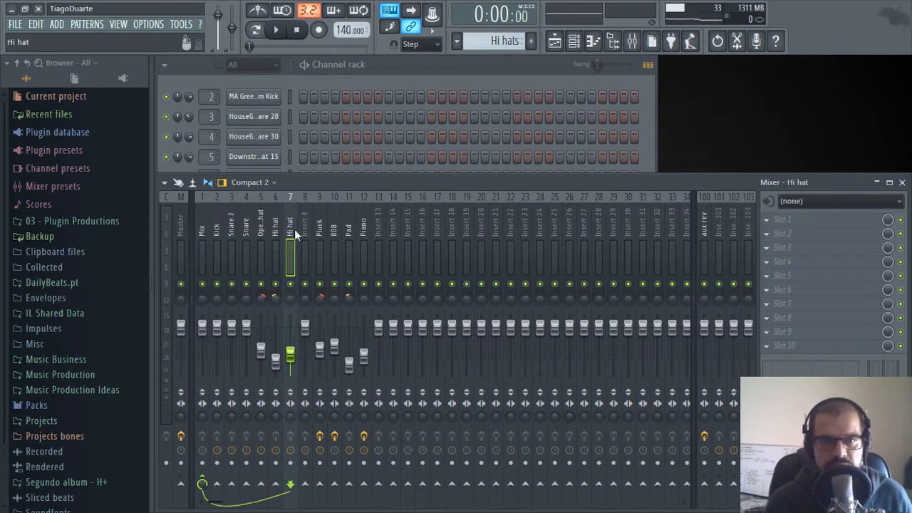
key(F2)
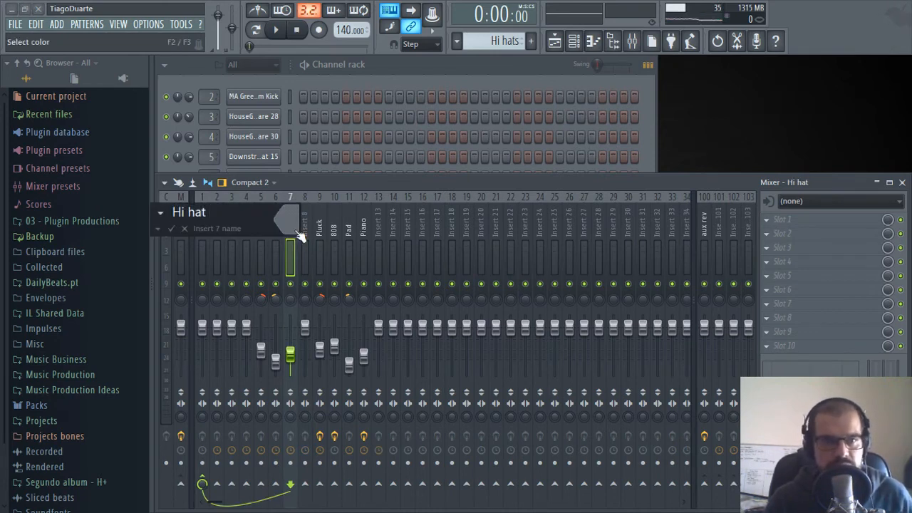
text(1)
key(Return)
Name the empty mixer track 8 "Hi hat 3"
key(Right)
key(F2)
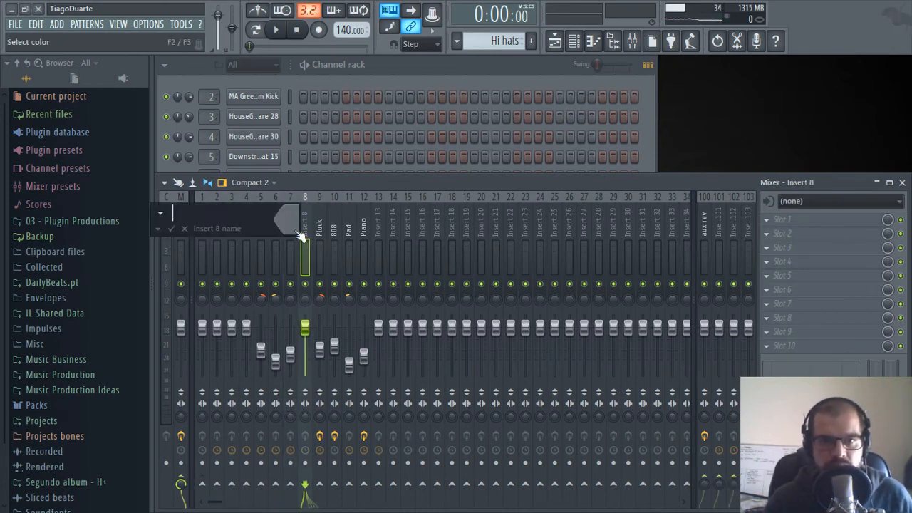
text(Hi hat 3)
key(Return)
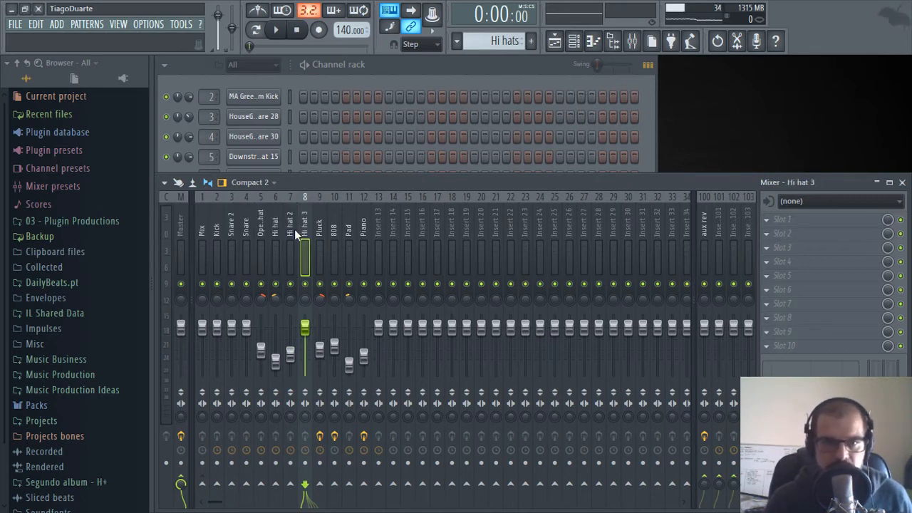
Copy the Hi hat 2 volume value and paste it onto the Hi hat 3 fader
right_click(290, 355)
click(340, 451)
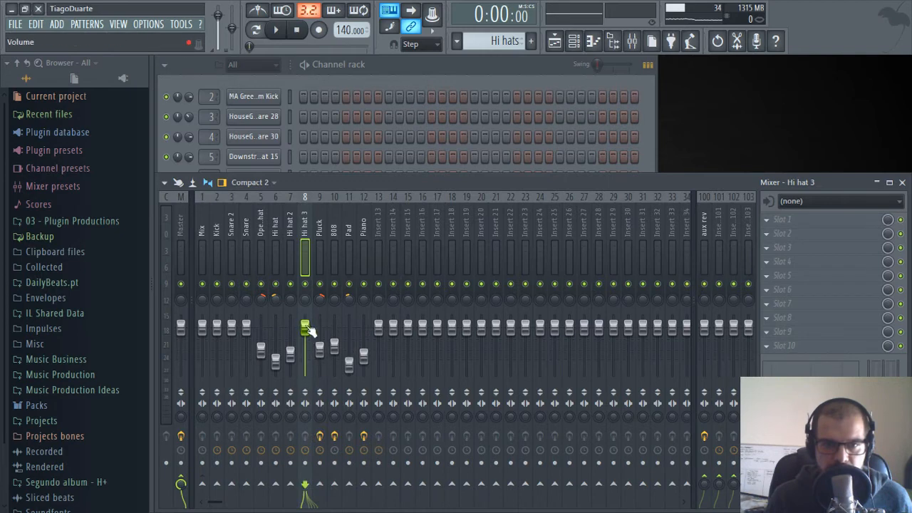
right_click(306, 329)
click(350, 467)
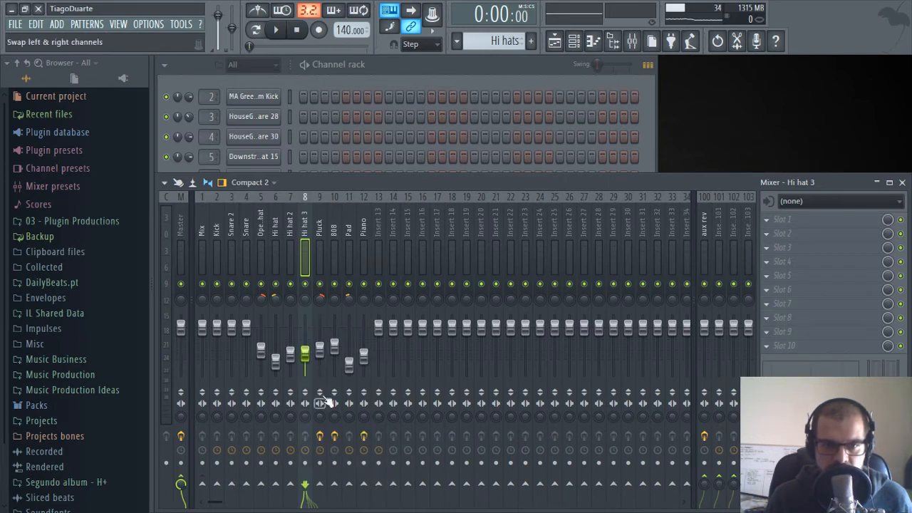
Pan Hi hat 2 to 50% left and Hi hat 3 to 50% right
click(288, 300)
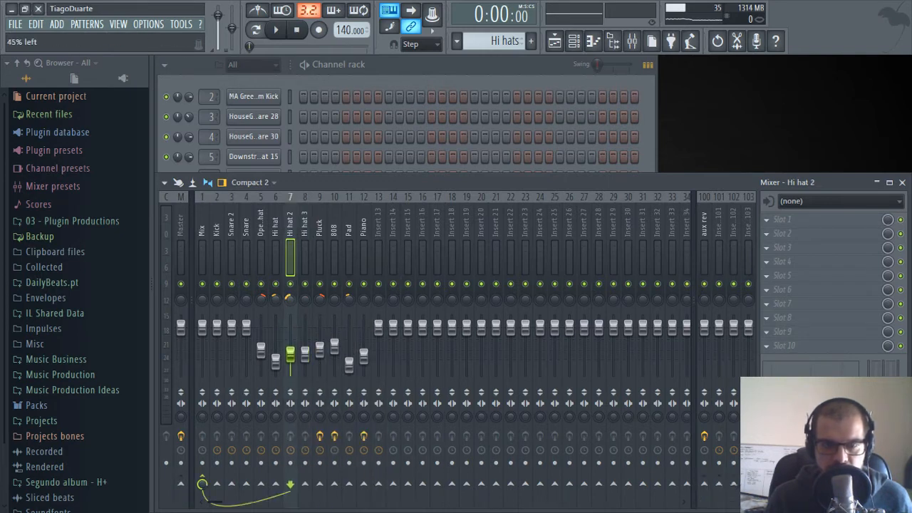
click(305, 299)
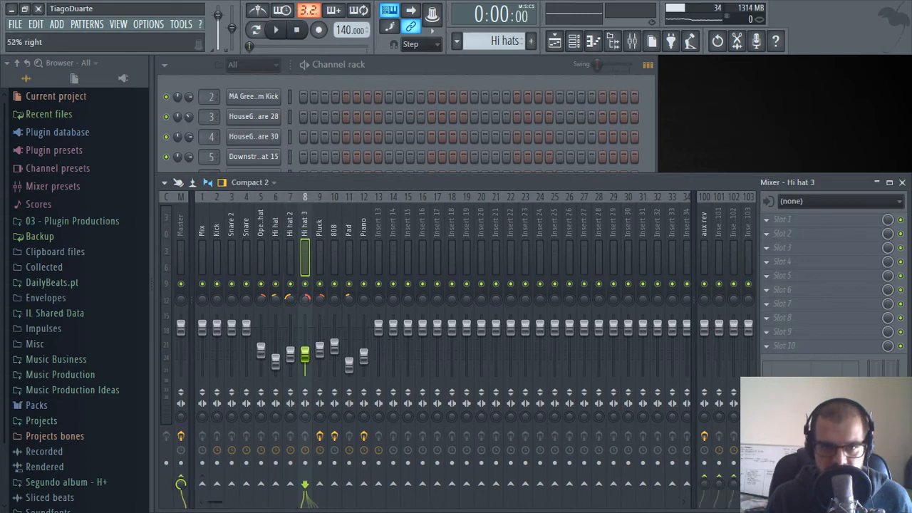
click(289, 299)
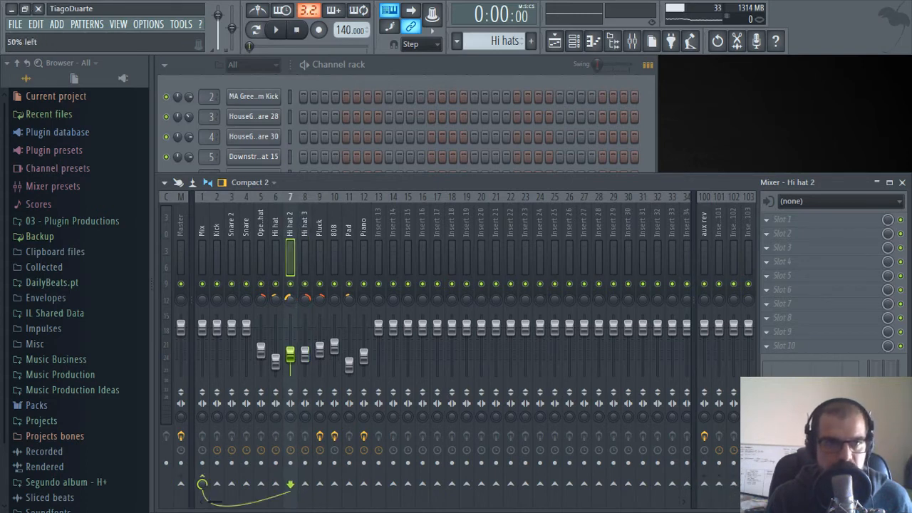
click(305, 299)
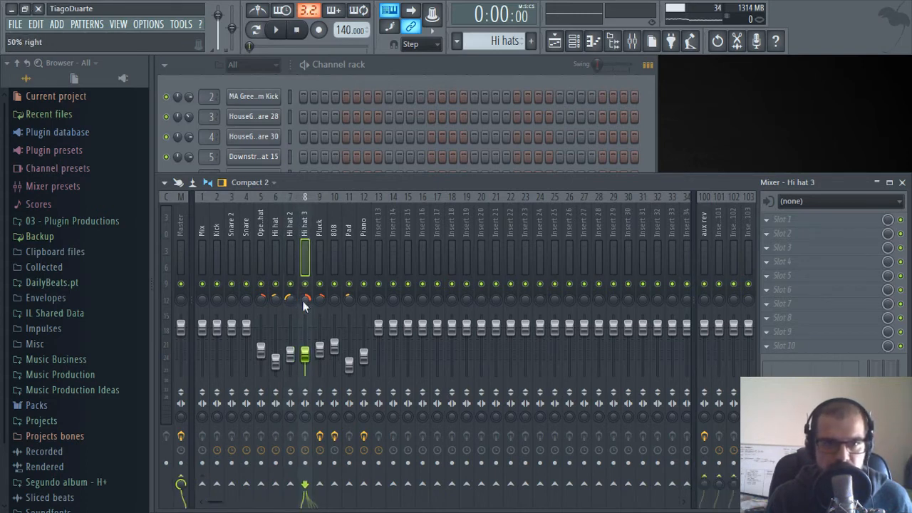
Play the beat to check the hi-hat signal, and route the Hyper W..Hat 02 channel to mixer track 8
key(space)
key(space)
click(397, 80)
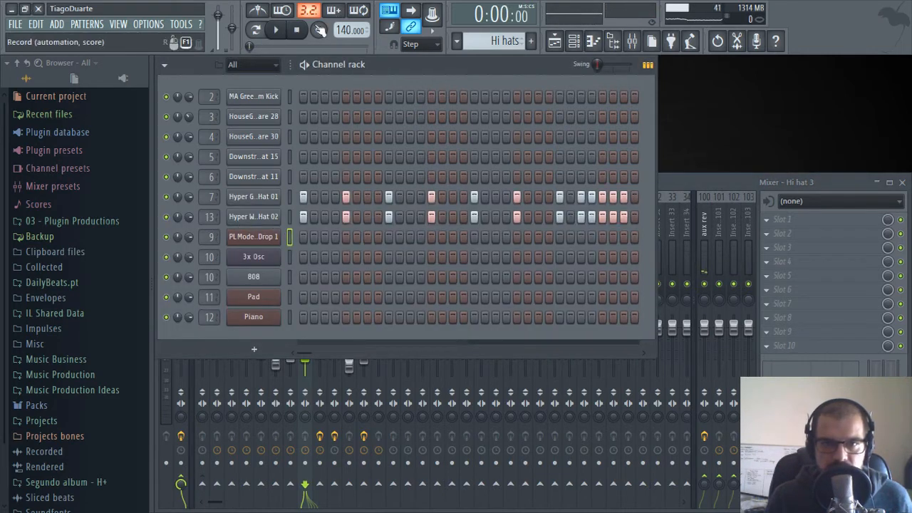
key(space)
click(682, 184)
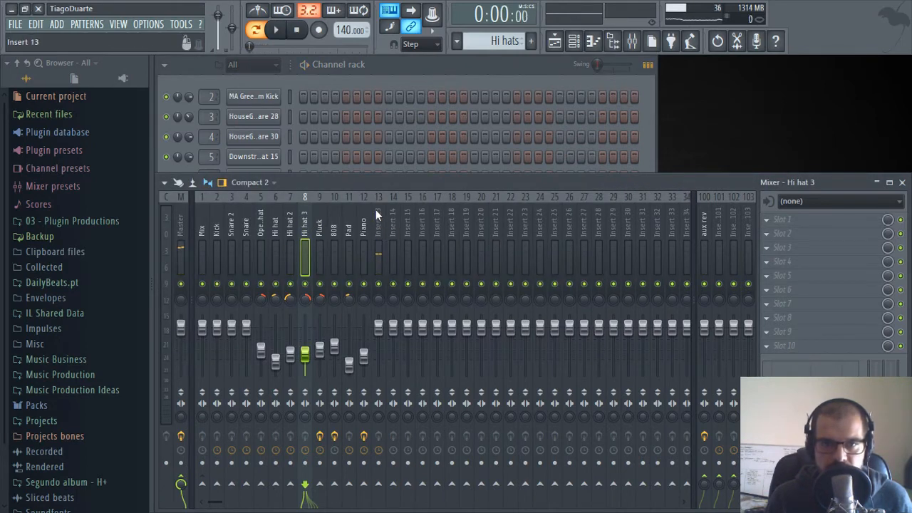
click(384, 63)
scroll(212, 216, down, 5)
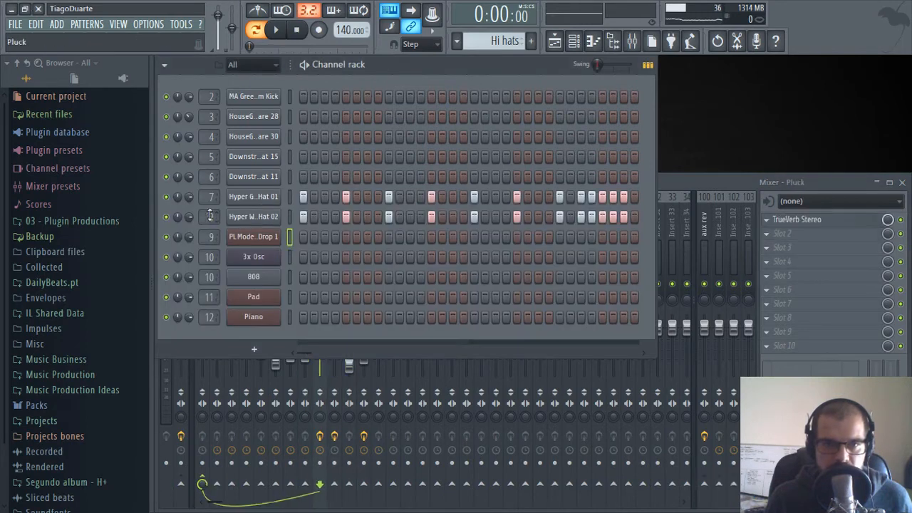
click(687, 192)
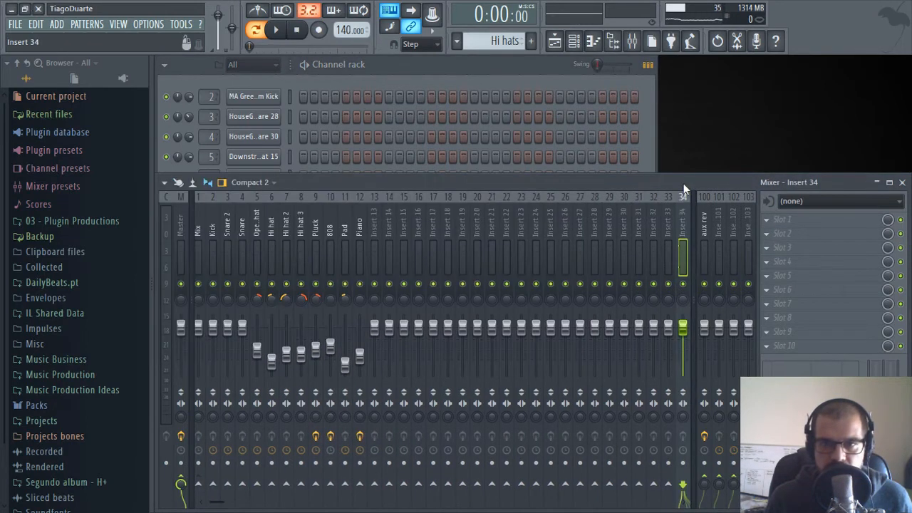
Play the beat and readjust the Hi hat 3 panning to 56% right, keeping Hi hat 2 at 50% left
key(space)
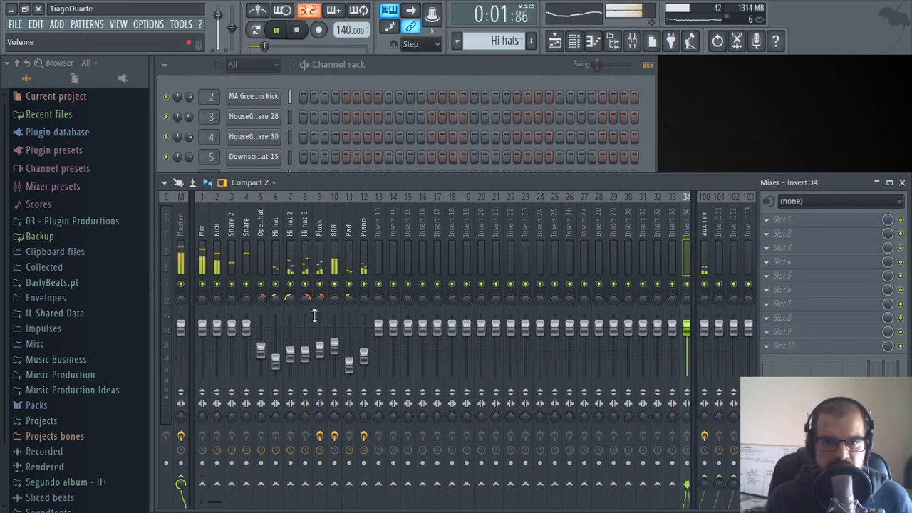
click(306, 355)
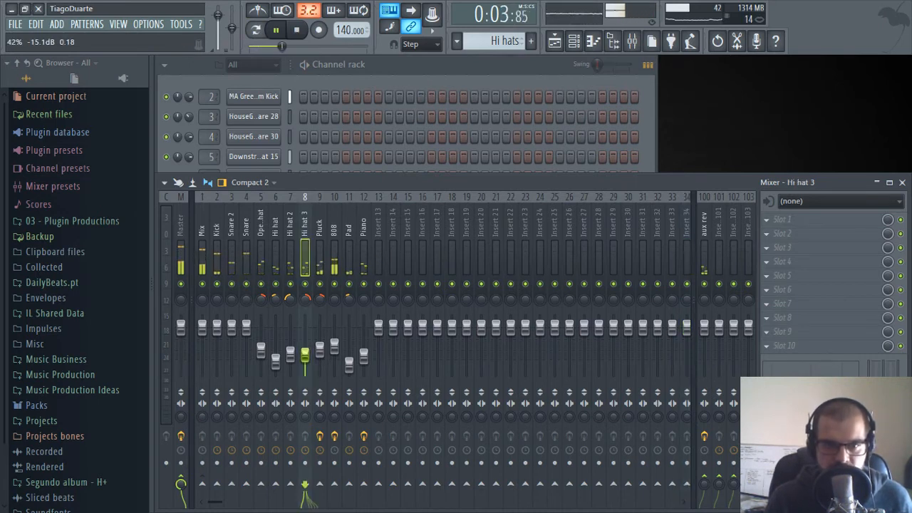
click(290, 300)
mouse_move(305, 299)
mouse_down()
mouse_move(305, 288)
mouse_move(290, 296)
mouse_up()
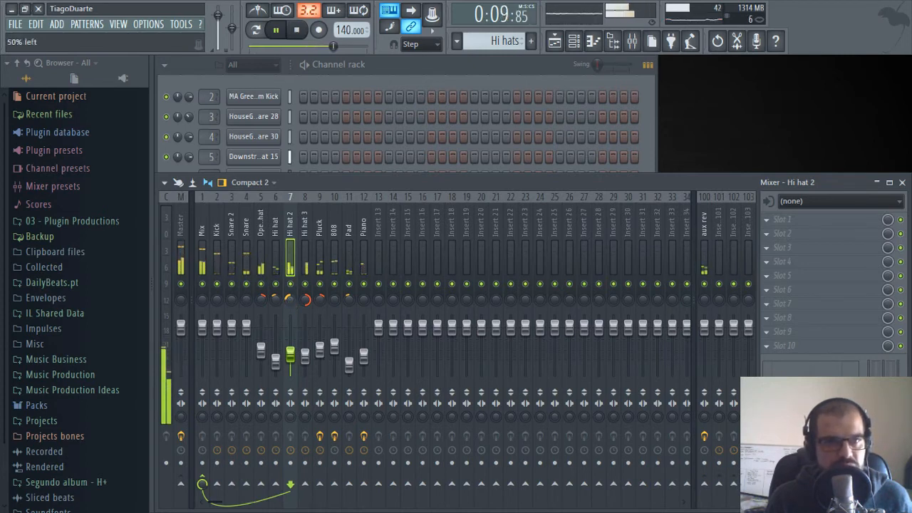
drag(306, 299, 306, 307)
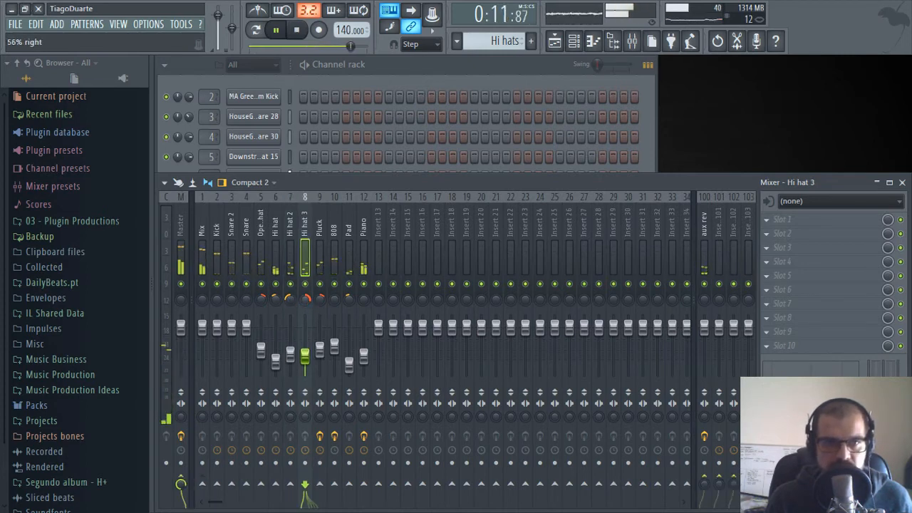
Select the Hi hat 2 and Hi hat 3 mixer tracks together and lower their faders to about 36%
click(292, 225)
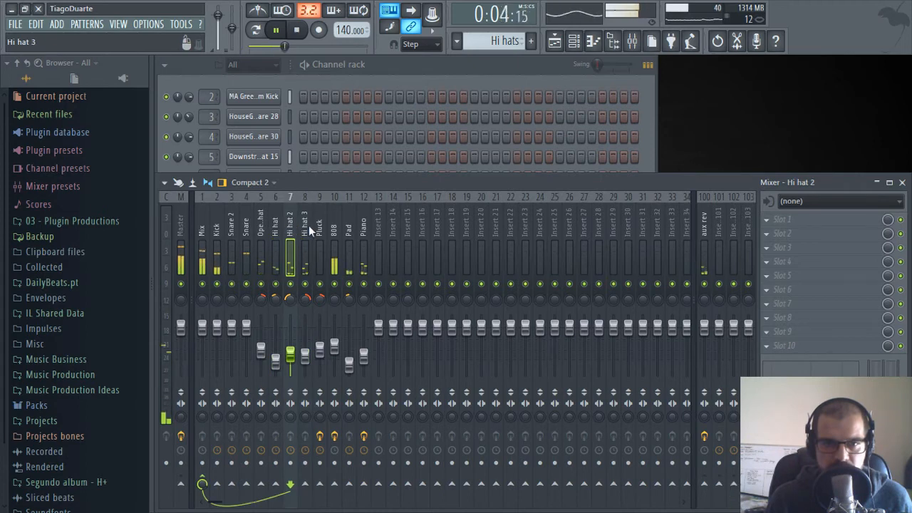
drag(307, 226, 290, 233)
drag(292, 356, 292, 355)
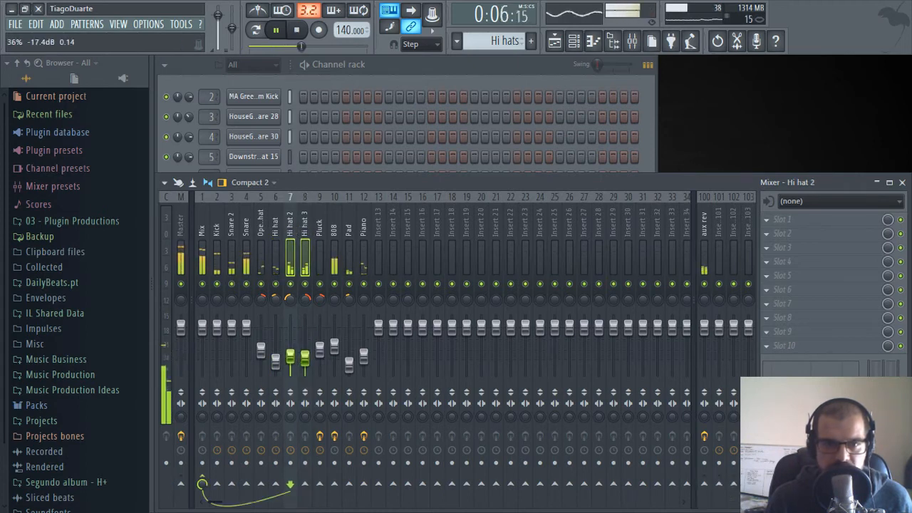
Check the time shift and mixer routing settings of the Hyper WinterBeach Hat 02 channel
click(307, 217)
click(401, 77)
click(266, 219)
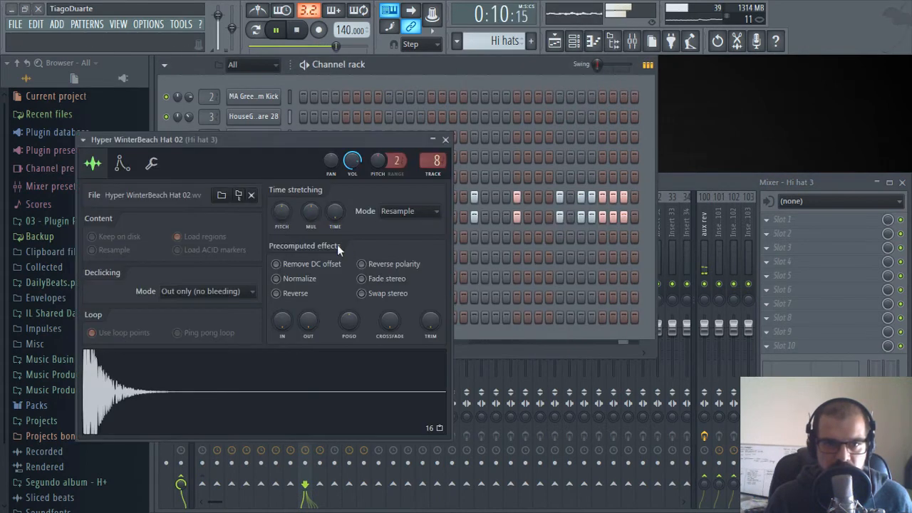
click(151, 165)
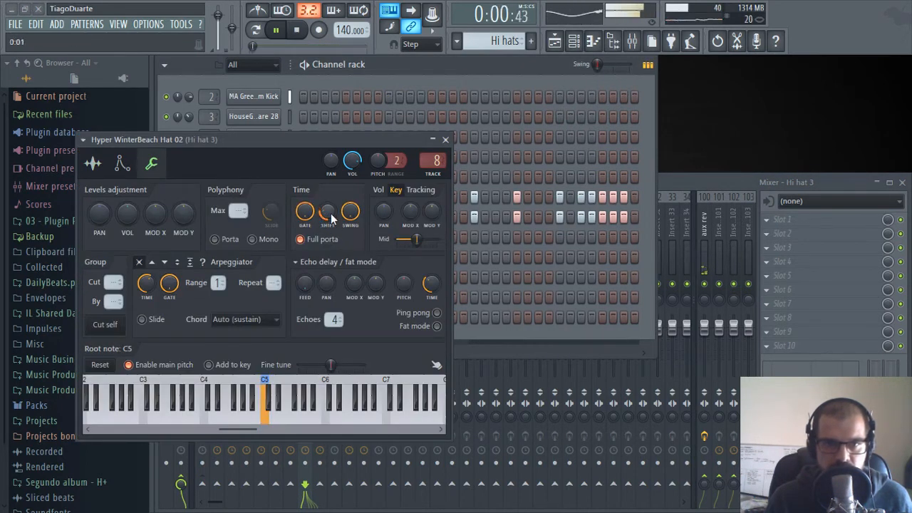
click(446, 140)
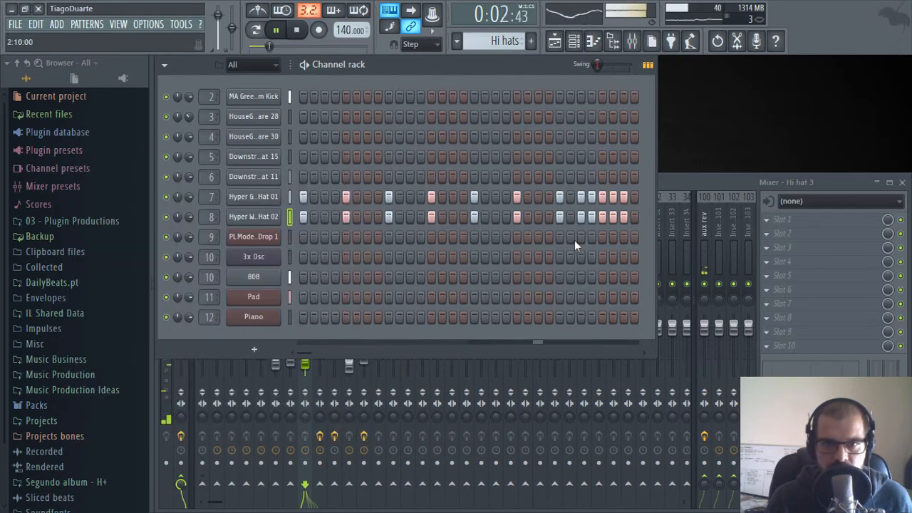
click(236, 219)
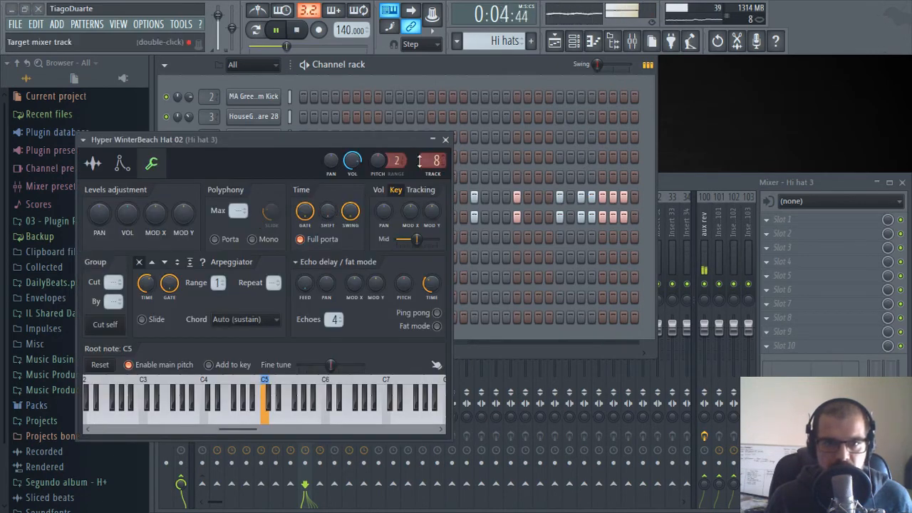
click(446, 140)
Check the time shift setting of the Hyper GoldenDays Hat 01 channel and return to the mixer
click(243, 197)
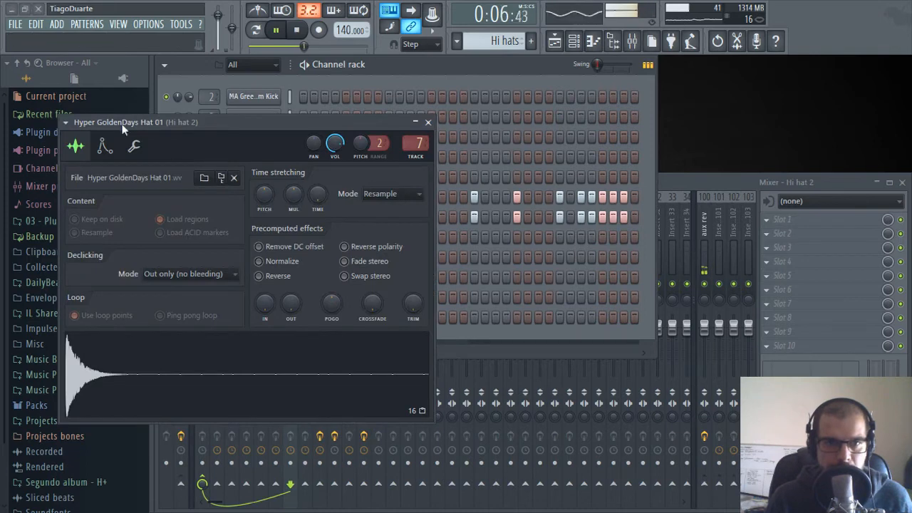
click(133, 146)
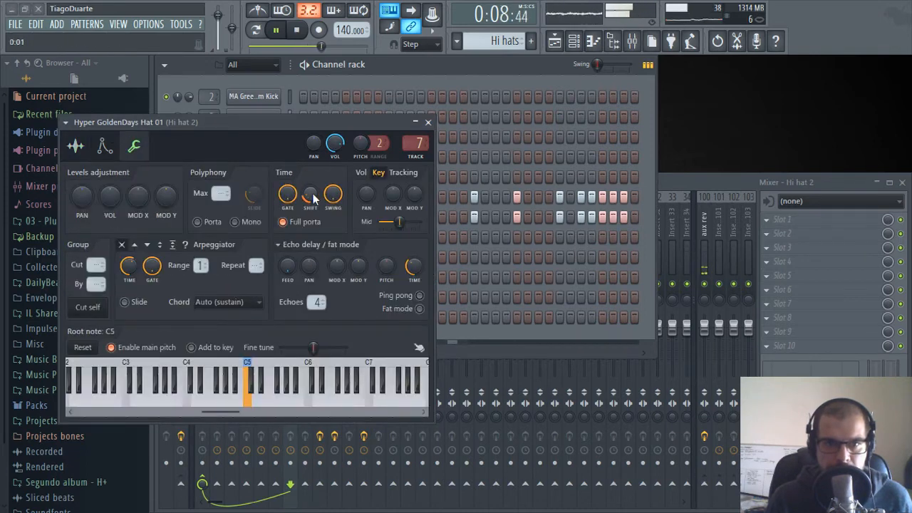
click(429, 122)
click(684, 180)
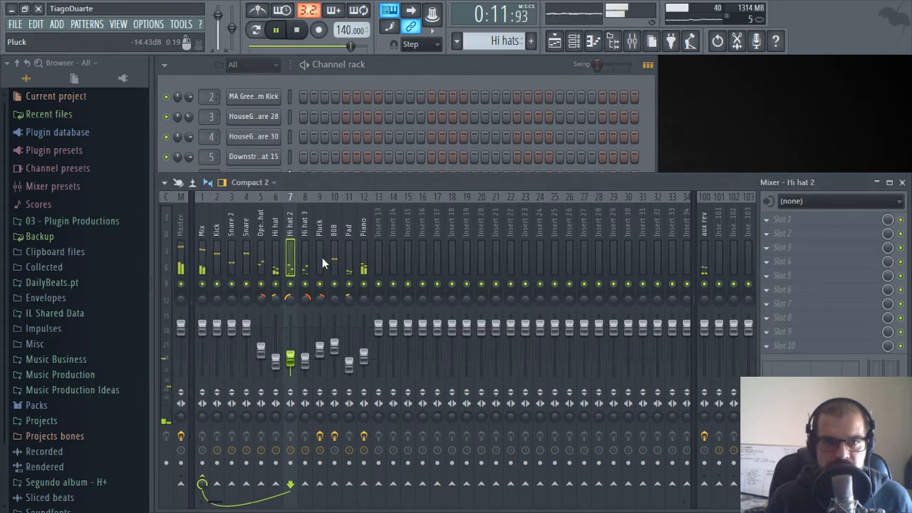
Check the signal on the Mix and Pluck mixer tracks and bring the channel rack forward
click(205, 220)
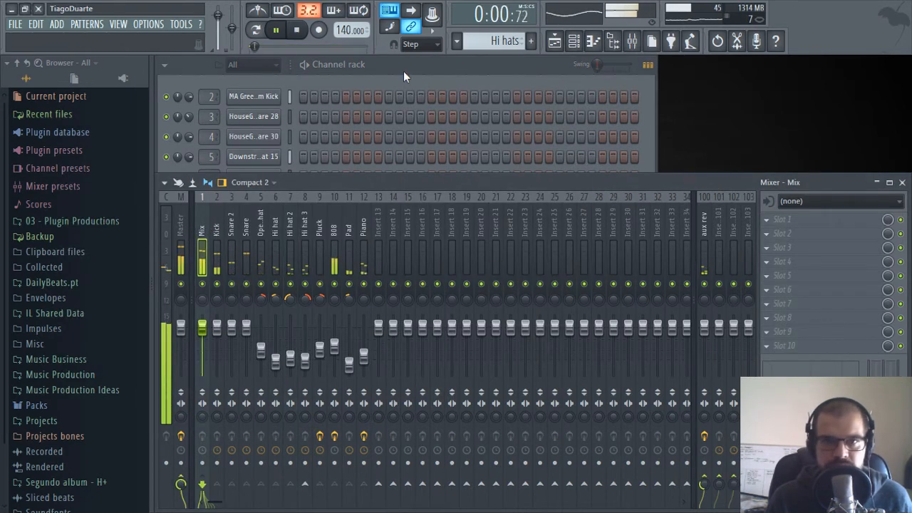
click(319, 249)
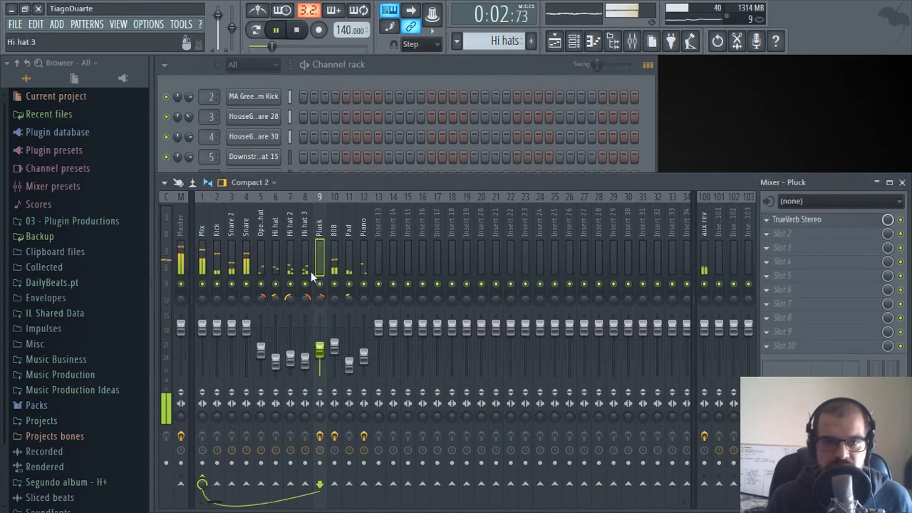
click(374, 65)
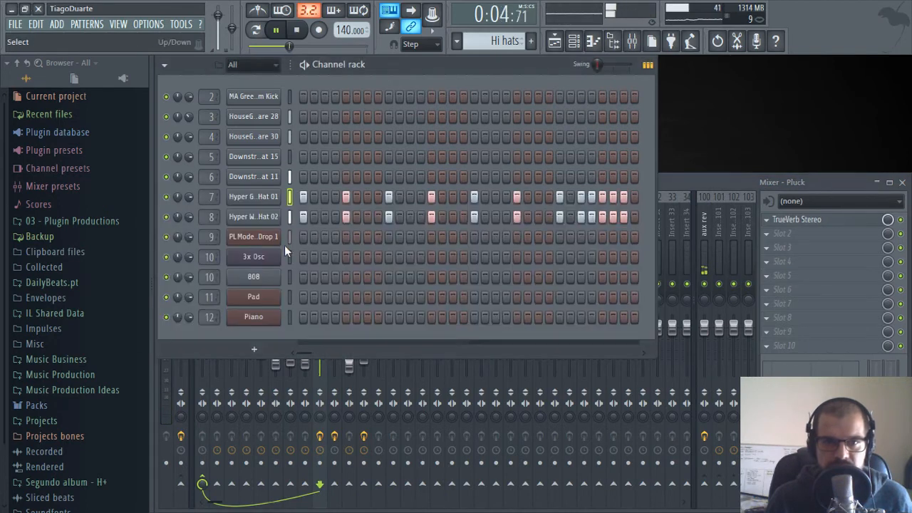
Open the PL Modern Drop 1 channel, reload its timed-out Serum plugin and continue with the demo version
click(258, 238)
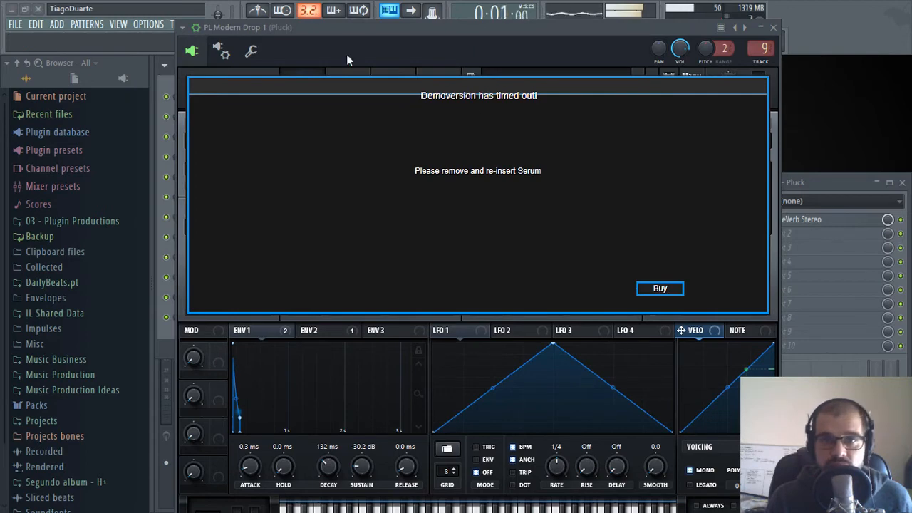
click(221, 52)
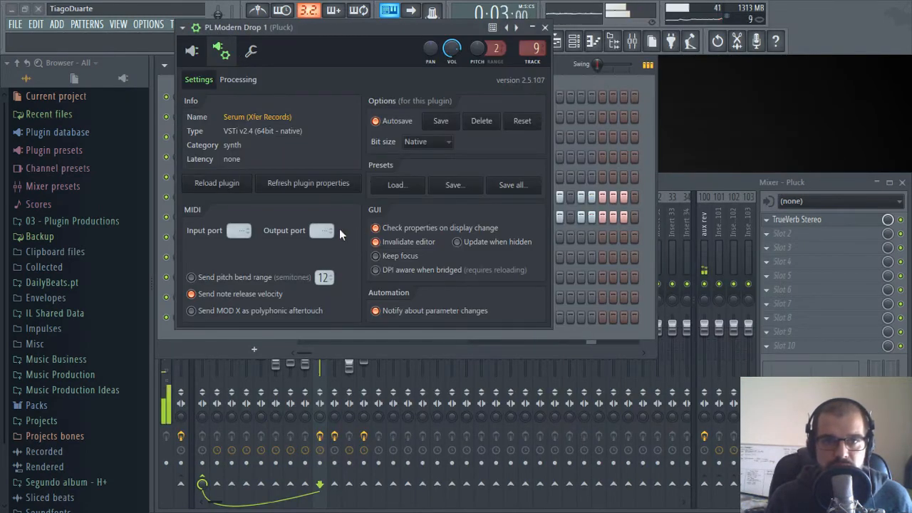
drag(402, 25, 562, 107)
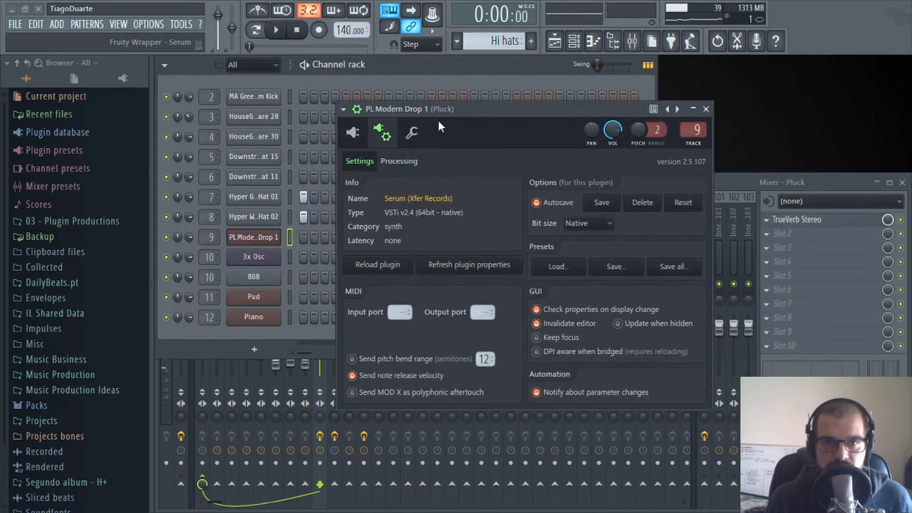
click(352, 134)
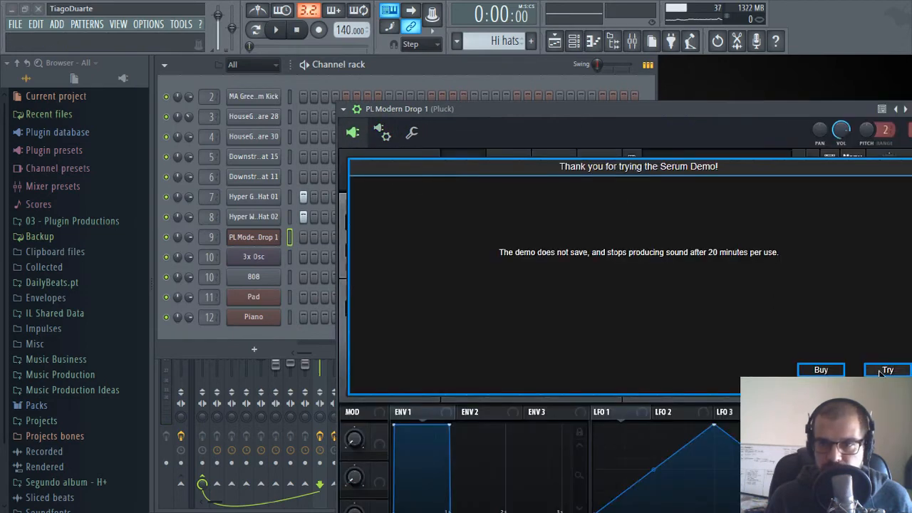
click(881, 372)
Load the Plucked preset "PL Modern Drop 1 [DRK]" in Serum and close the plugin window
drag(359, 112, 222, 78)
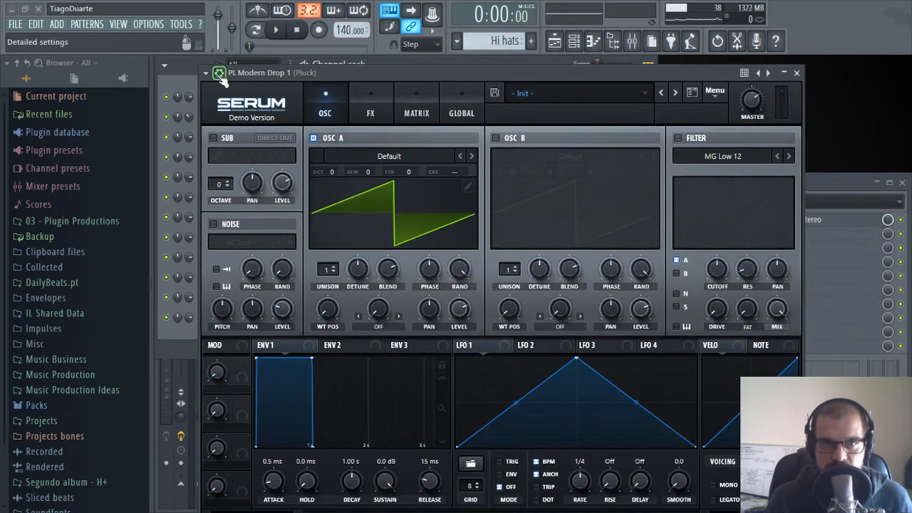
click(527, 92)
mouse_move(568, 200)
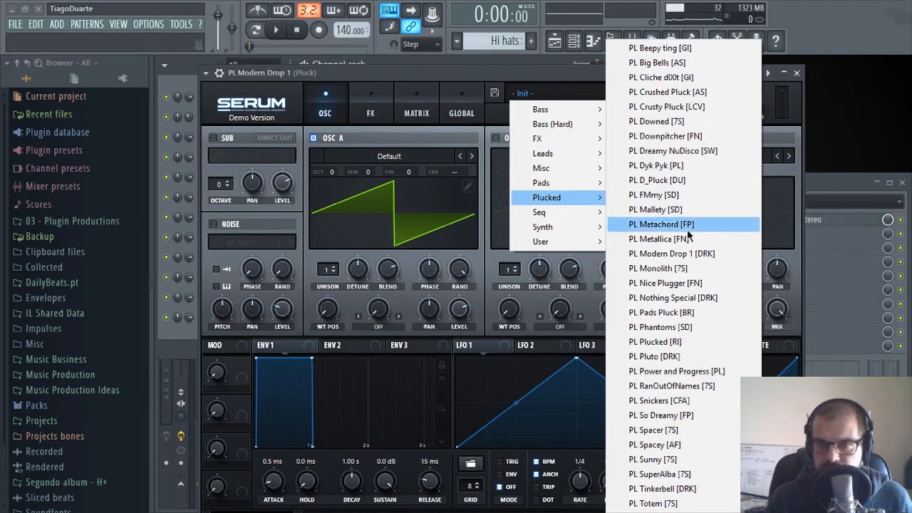
click(688, 255)
click(797, 73)
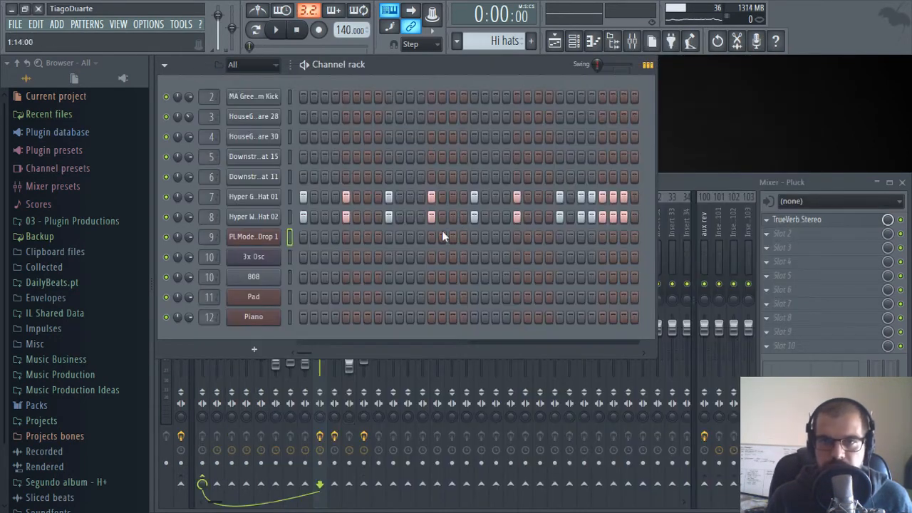
Restart playback and duplicate all playlist clips from bars 1–8 into the following eight bars
key(space)
click(674, 183)
click(556, 42)
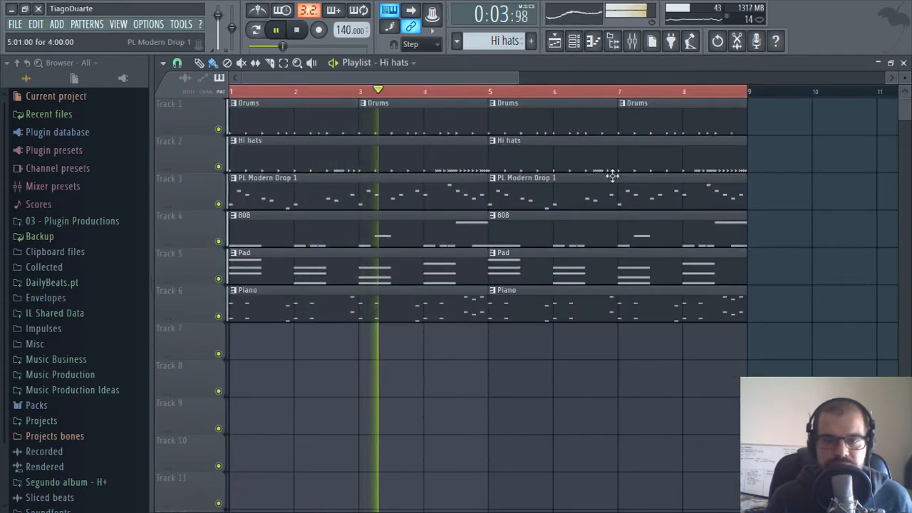
scroll(784, 326, down, 5)
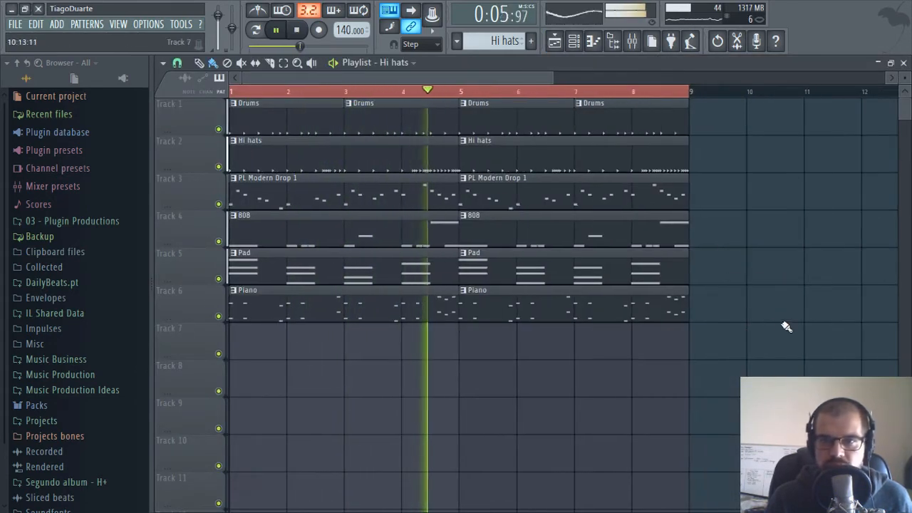
drag(520, 359, 178, 89)
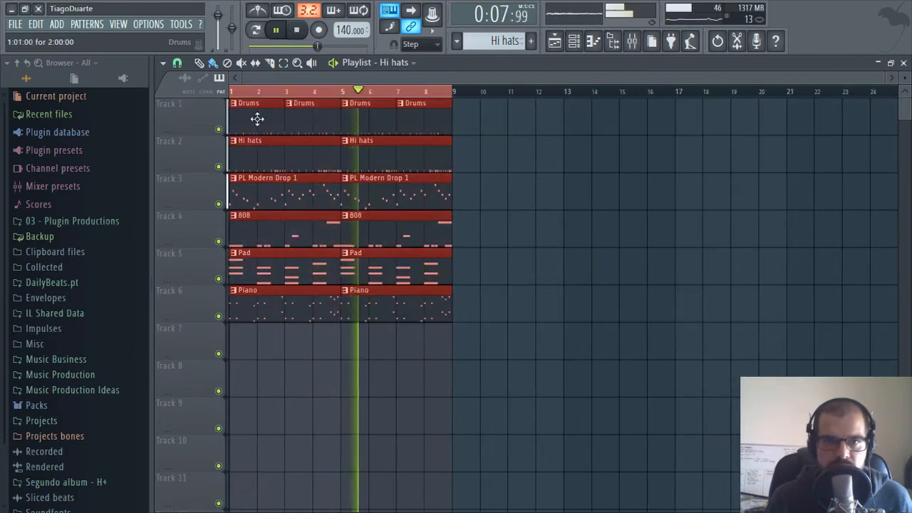
key(ctrl+b)
Duplicate the 16-bar arrangement twice more so all six tracks extend through bar 48, and clear the selection
scroll(498, 261, down, 2)
drag(601, 318, 121, 40)
drag(267, 164, 752, 329)
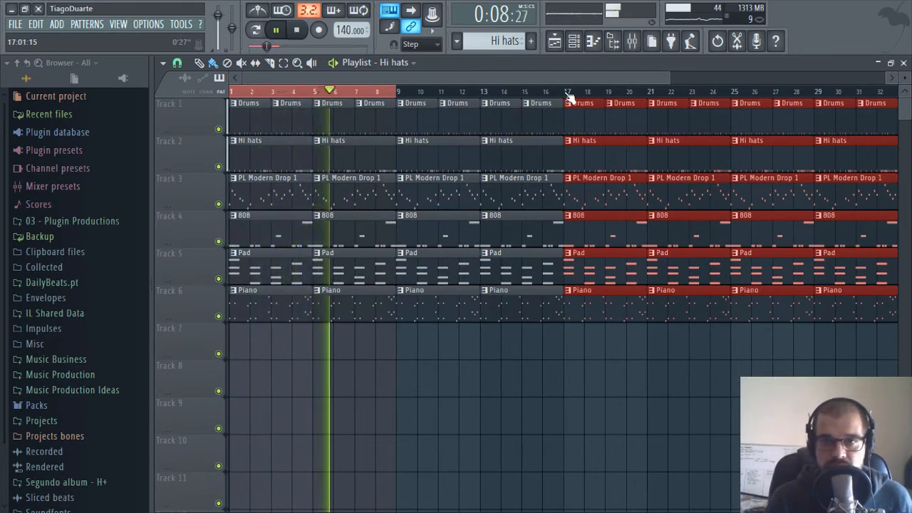
scroll(568, 96, down, 3)
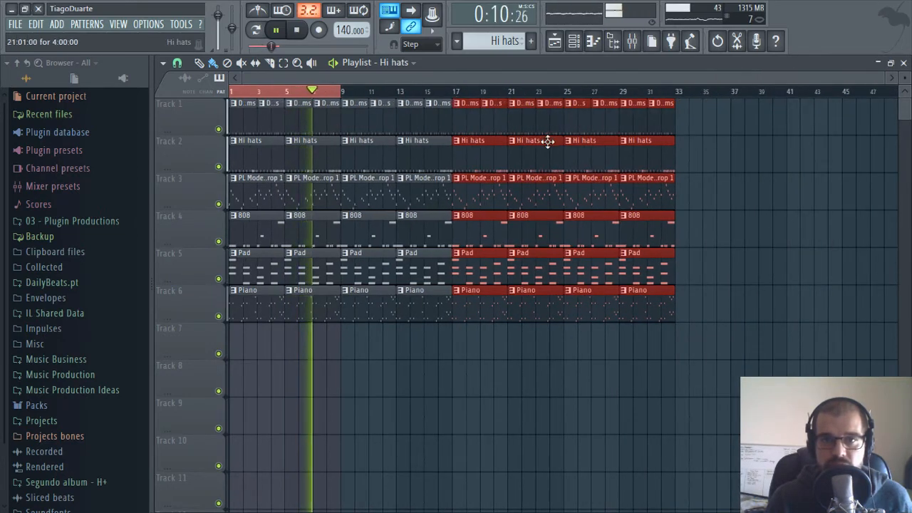
key(ctrl+b)
right_click(727, 303)
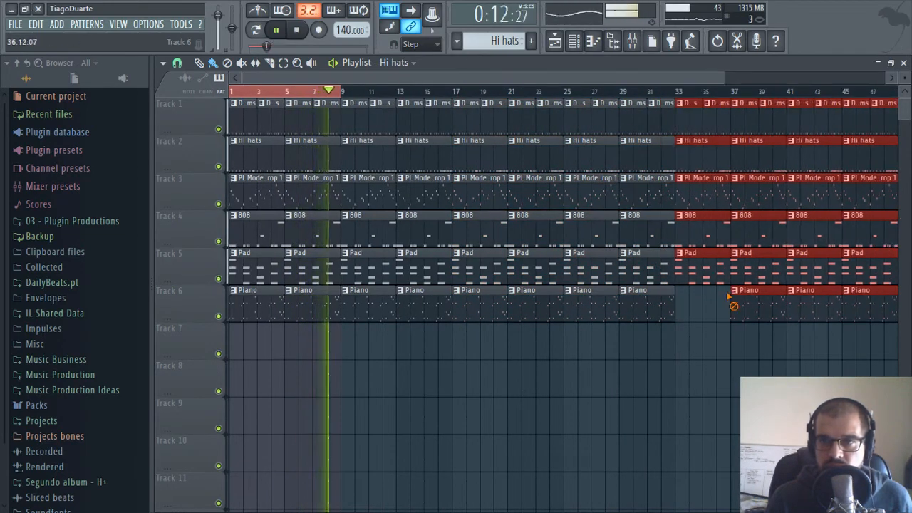
key(ctrl+z)
key(ctrl+d)
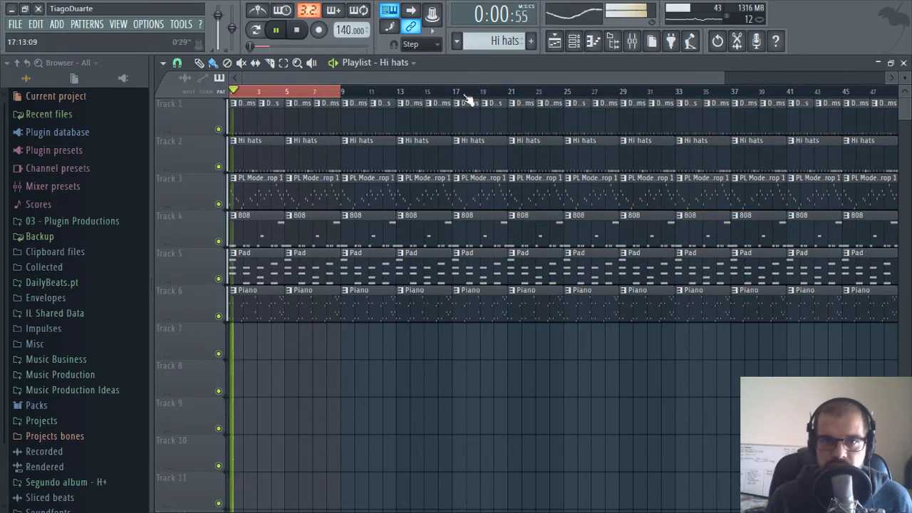
Select bars 1 to 16 on the playlist timeline and stop playback
drag(509, 92, 170, 113)
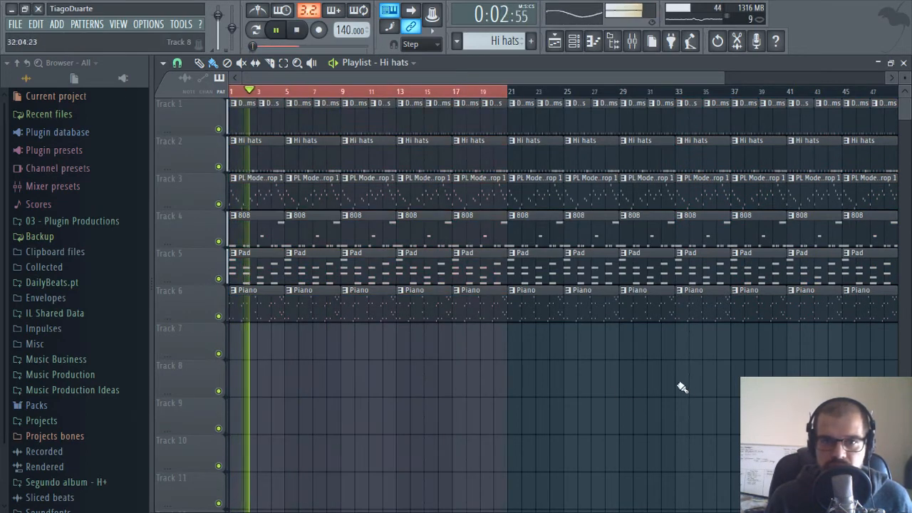
drag(682, 387, 476, 411)
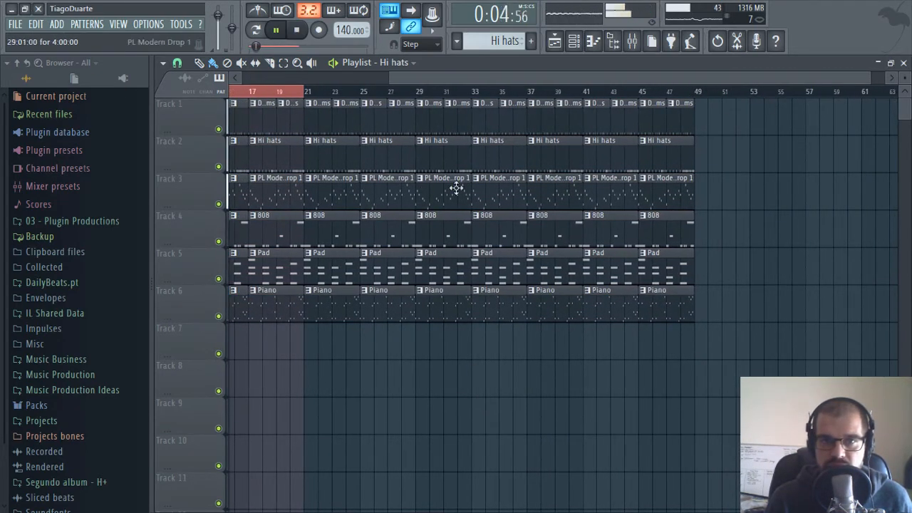
drag(456, 188, 747, 247)
scroll(713, 249, down, 1)
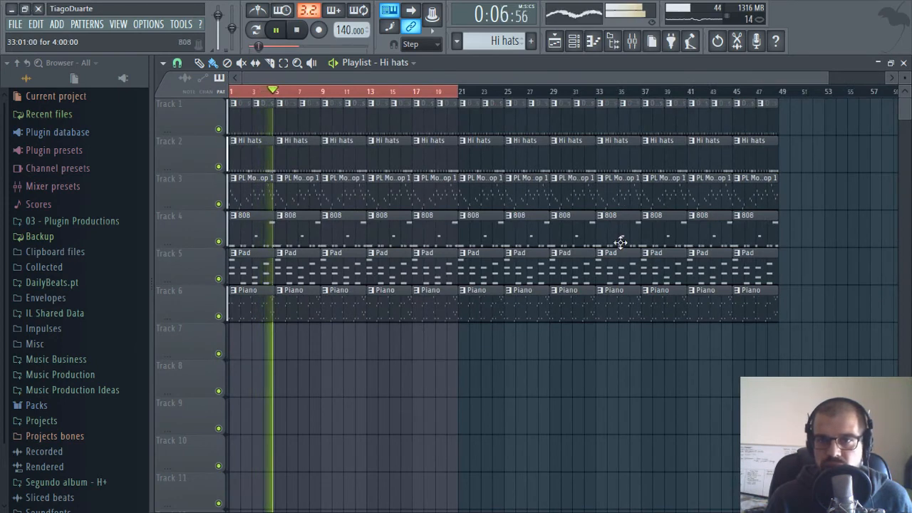
drag(637, 359, 232, 93)
key(space)
ctrl+click(417, 431)
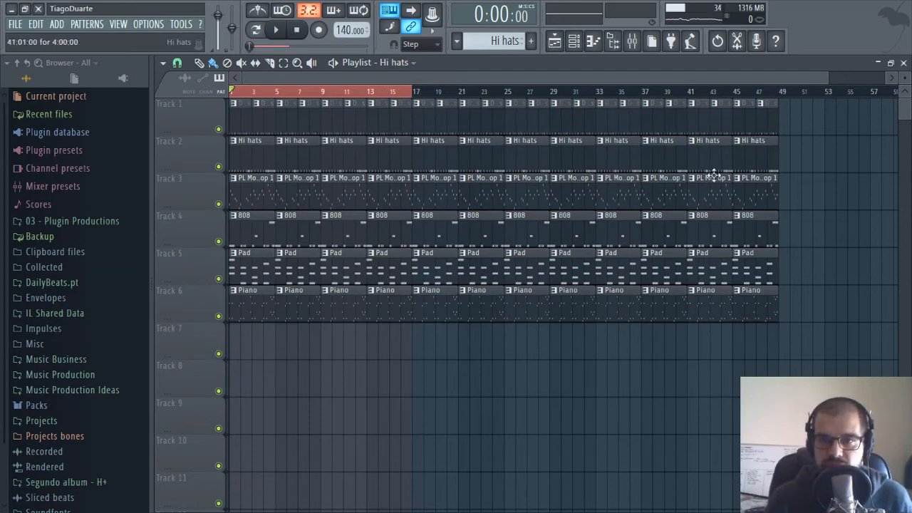
Delete the Pad clips on track 5 from bar 17 through bar 48
right_click(436, 266)
right_click(478, 267)
right_click(524, 268)
right_click(570, 269)
right_click(617, 269)
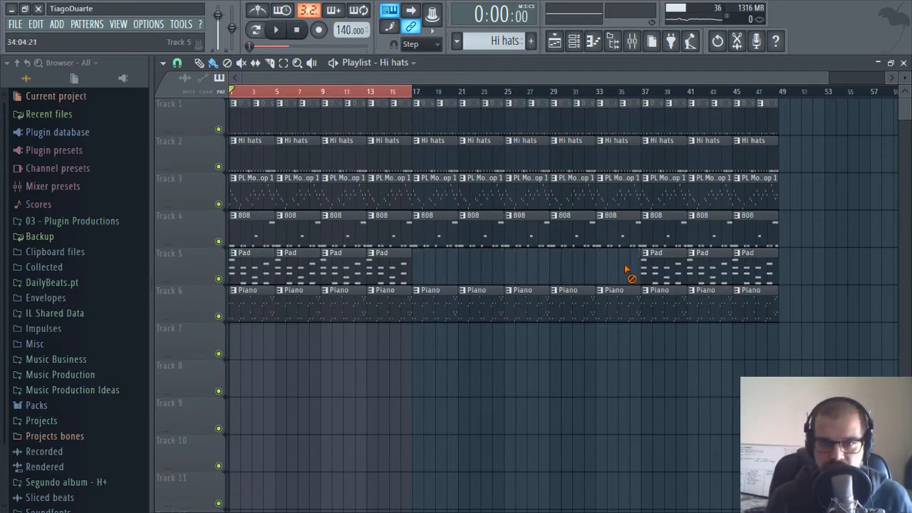
right_click(663, 270)
right_click(709, 272)
right_click(756, 272)
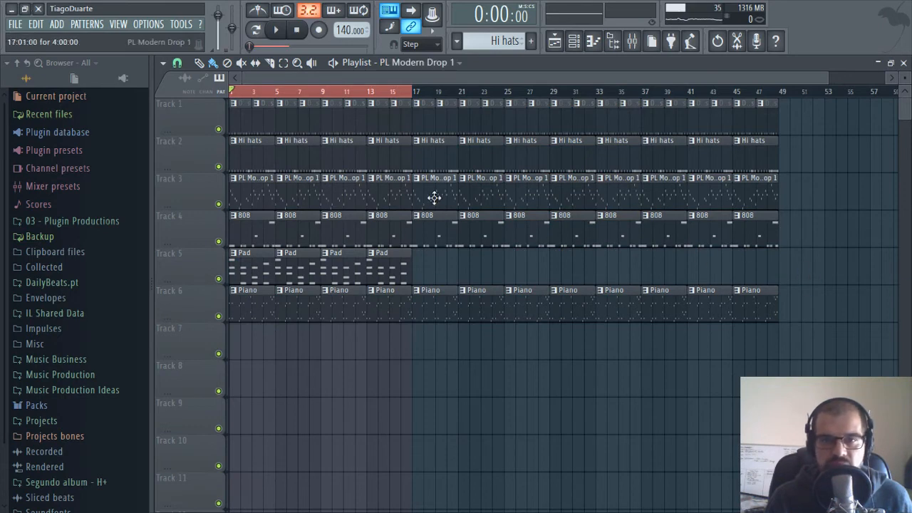
Delete the Piano clips on track 6 from bar 17 through bar 48
scroll(457, 257, up, 3)
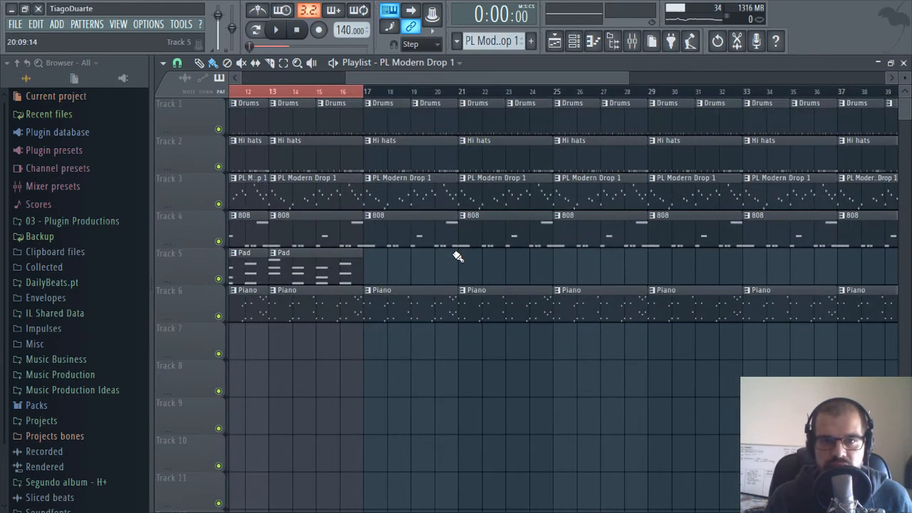
right_click(402, 308)
right_click(492, 313)
right_click(592, 320)
right_click(684, 326)
scroll(718, 330, down, 3)
right_click(642, 306)
right_click(741, 307)
right_click(812, 311)
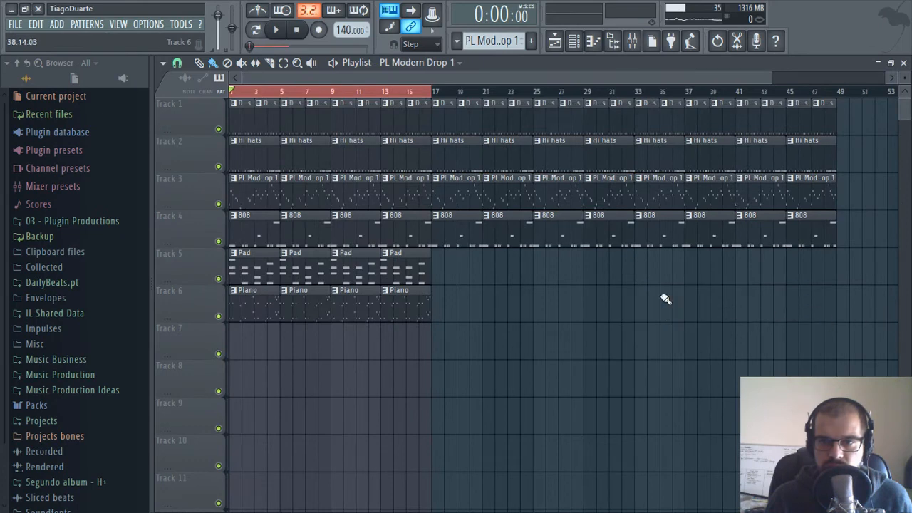
Clear the selection of bars 1–16 on the timeline and play the song from bar 17
scroll(374, 96, up, 10)
key(ctrl+d)
scroll(380, 114, down, 6)
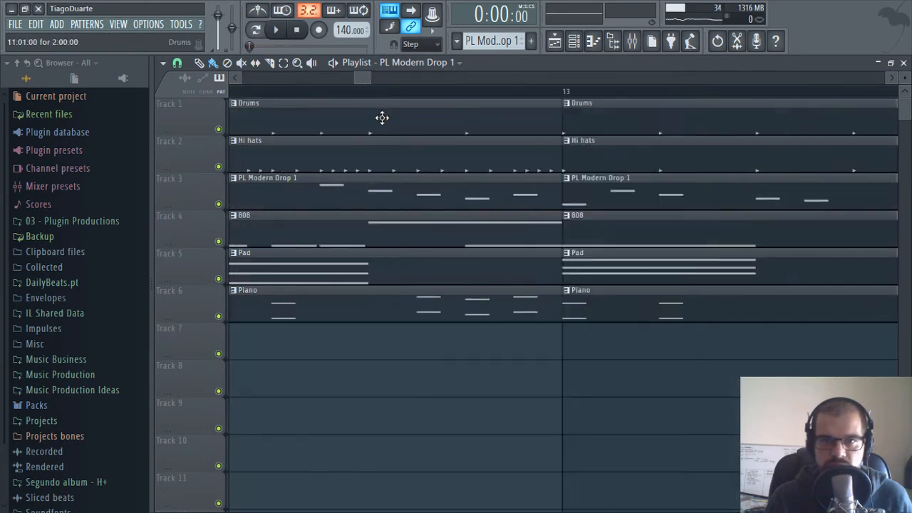
scroll(396, 115, down, 4)
click(491, 96)
key(space)
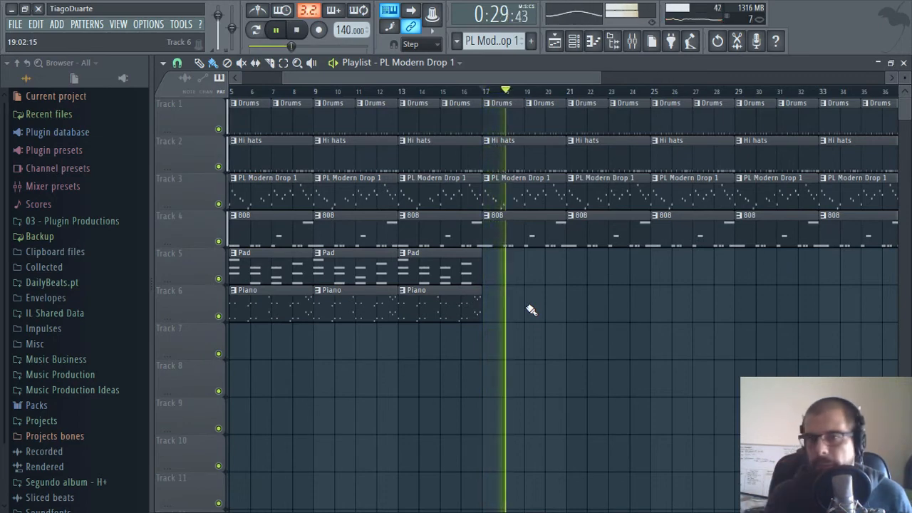
Make the PL Modern Drop 1 clip at bar 17 unique and replace the clips after it through bar 48 with the new pattern
right_click(486, 184)
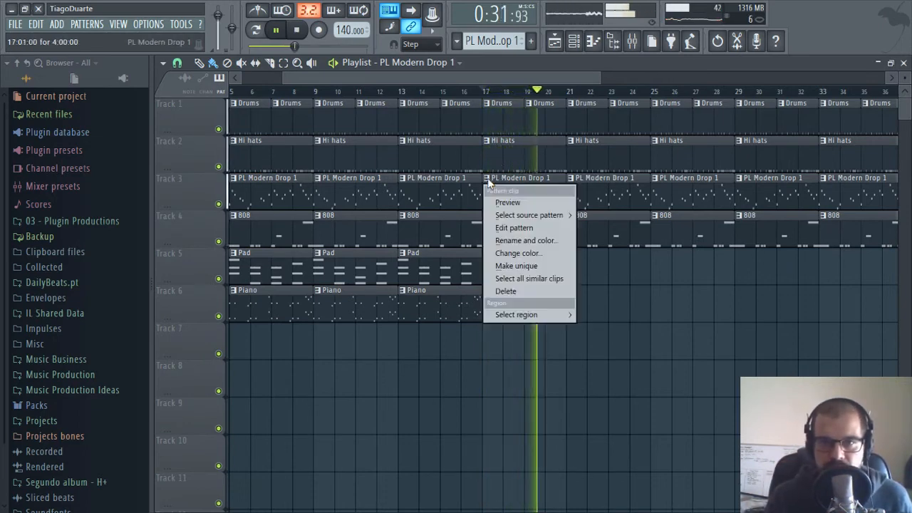
click(519, 268)
scroll(401, 312, down, 3)
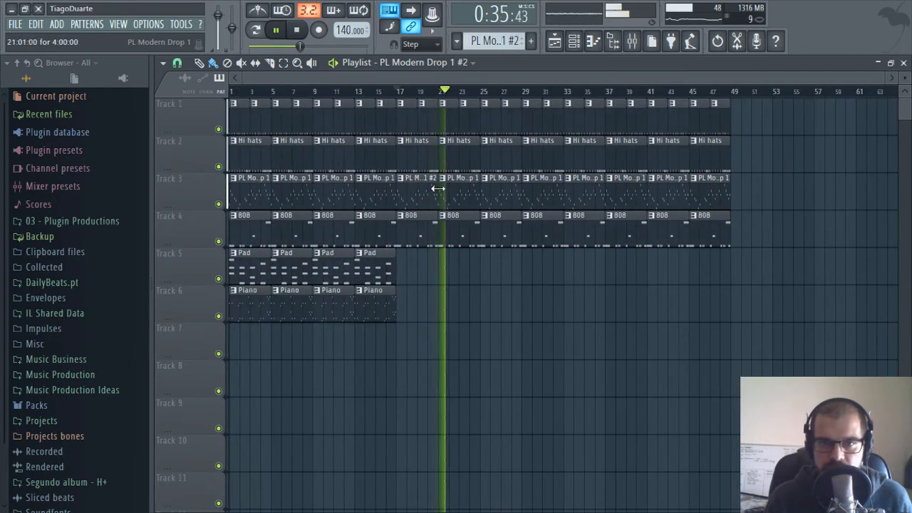
drag(450, 194, 765, 202)
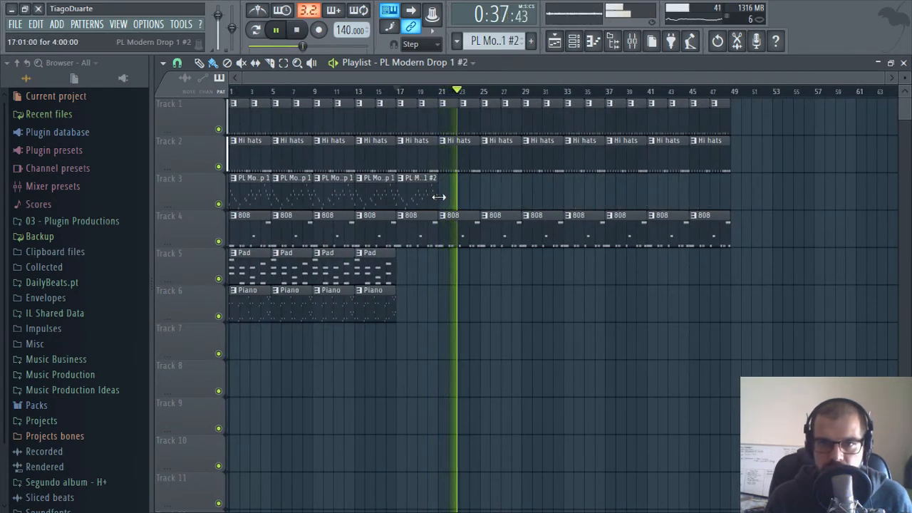
drag(442, 194, 734, 202)
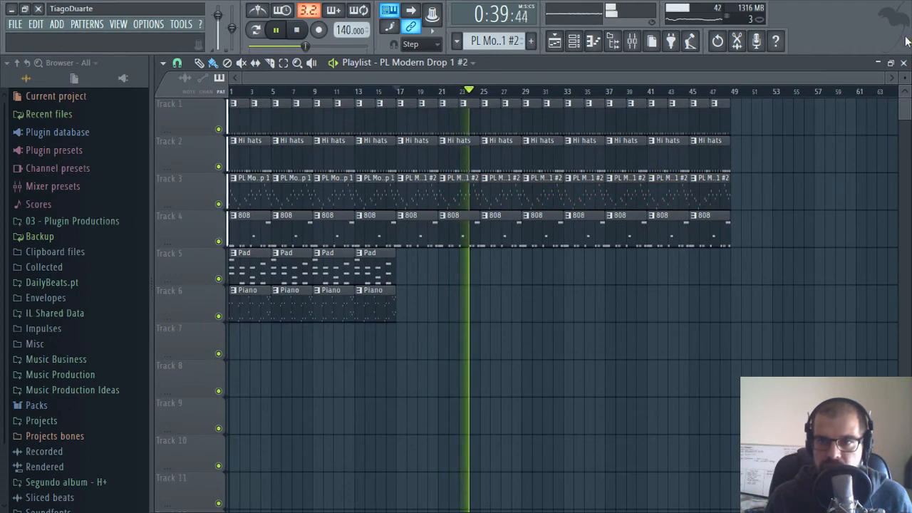
Open the PL Modern Drop 1 #2 pattern in the piano roll and delete the D#5 and D5 notes in bar 2
click(903, 63)
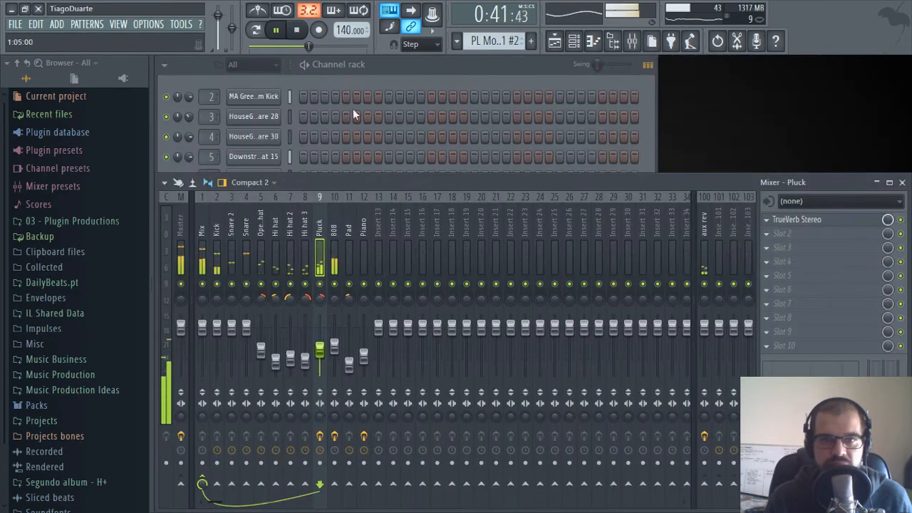
click(422, 65)
click(374, 239)
scroll(358, 217, up, 4)
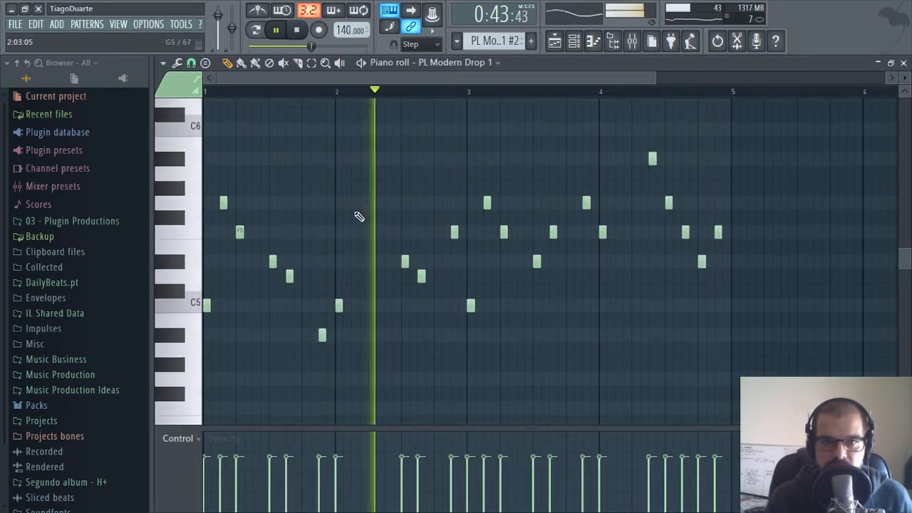
key(space)
key(space)
scroll(358, 220, down, 2)
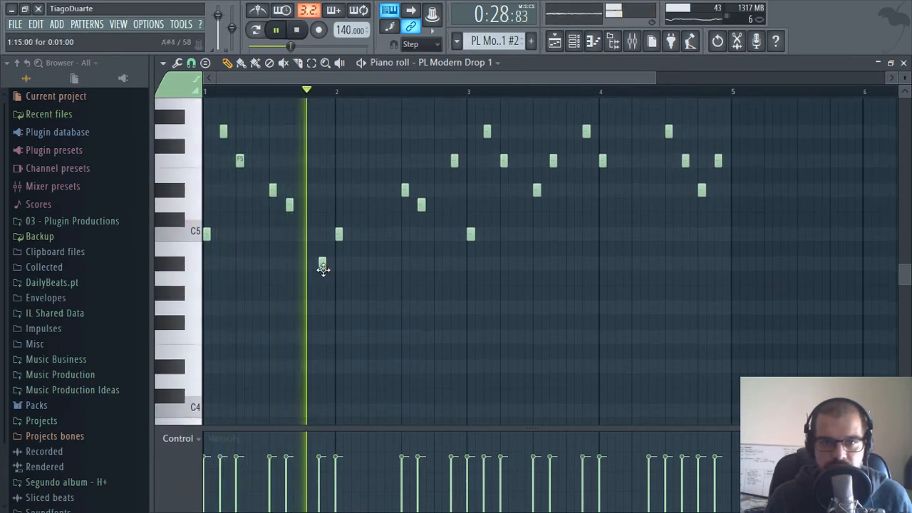
key(space)
key(space)
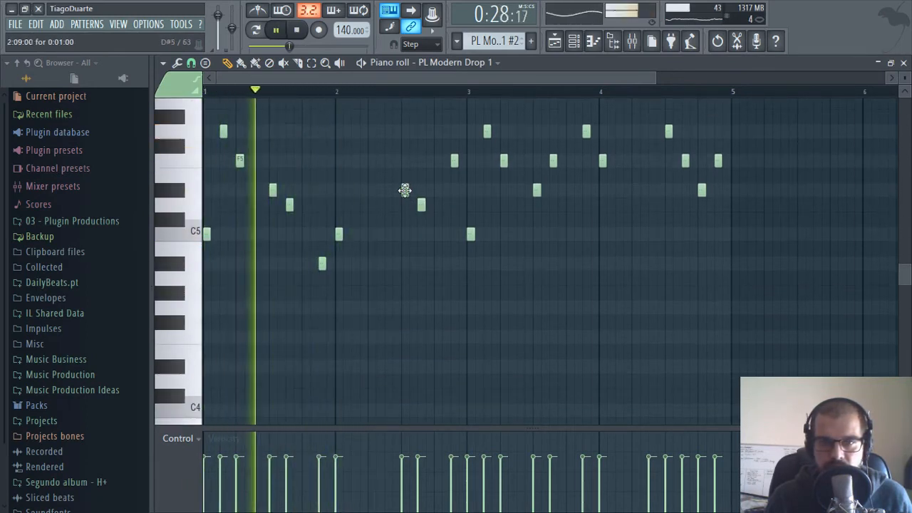
right_click(405, 190)
right_click(422, 205)
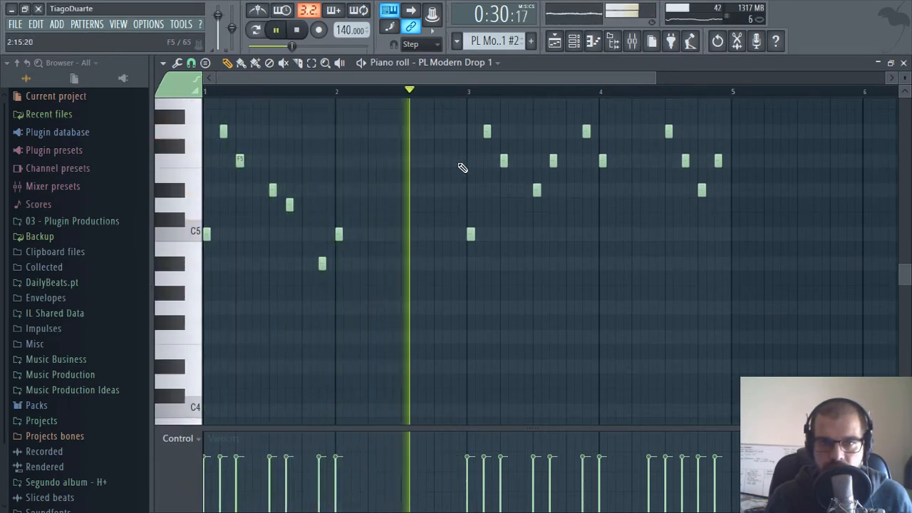
Delete the A#5 and G5 notes in bar 4 of the pluck melody and return to the playlist
drag(400, 231, 256, 305)
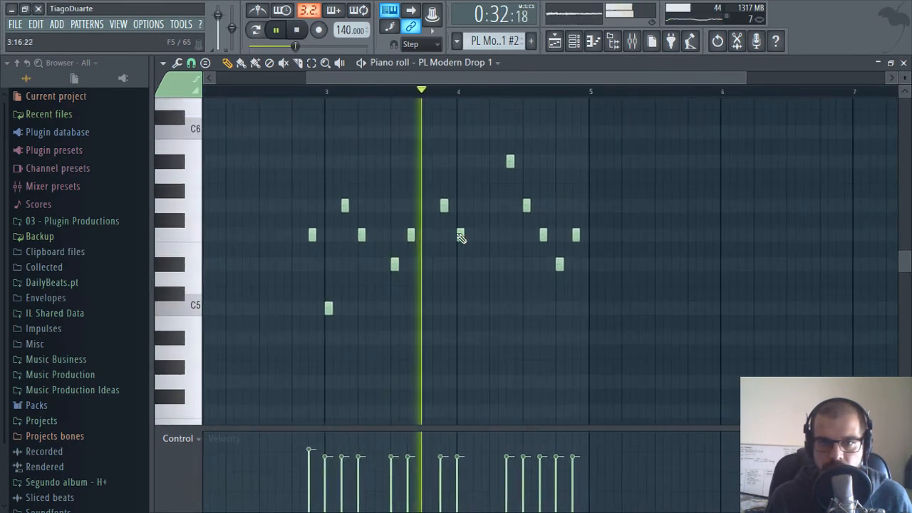
right_click(511, 162)
right_click(526, 206)
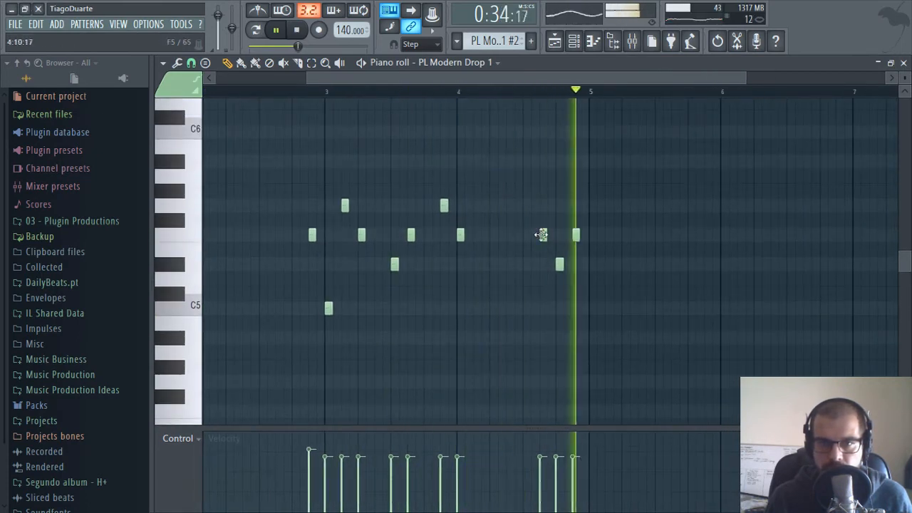
right_click(543, 234)
drag(487, 223, 631, 190)
scroll(630, 190, up, 1)
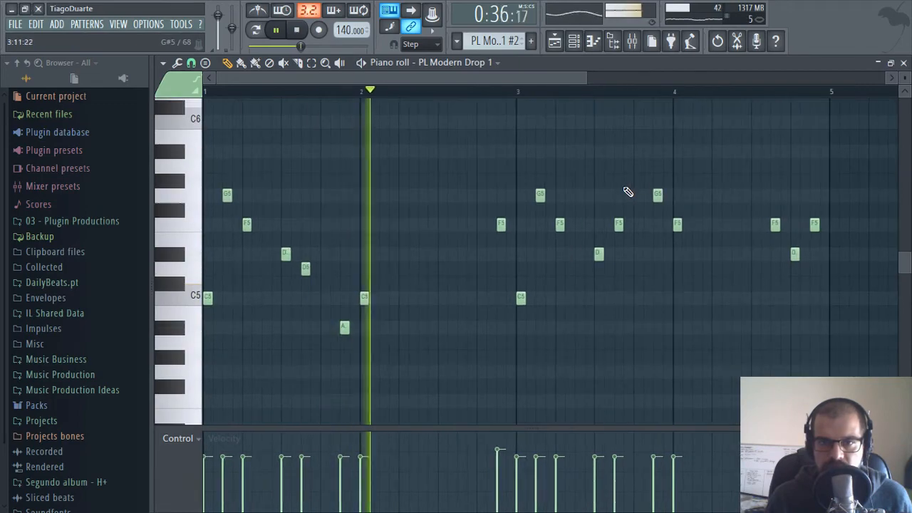
click(903, 63)
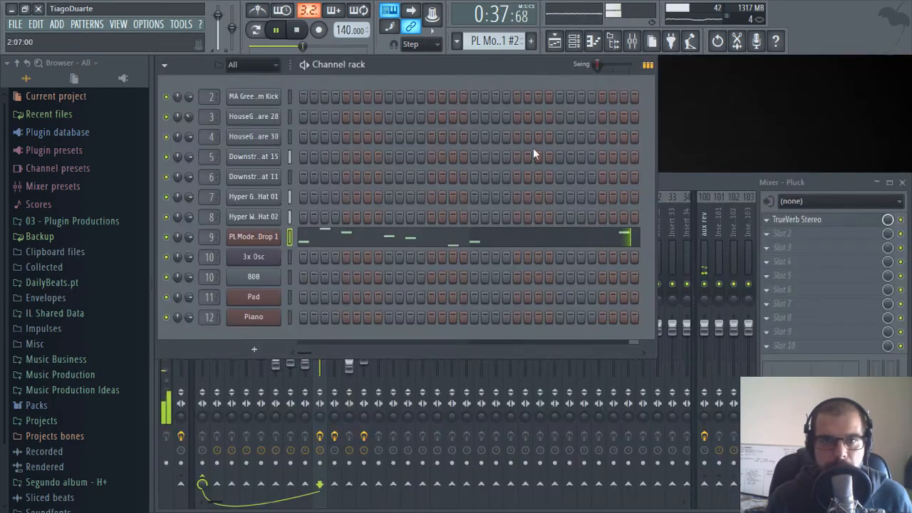
click(555, 42)
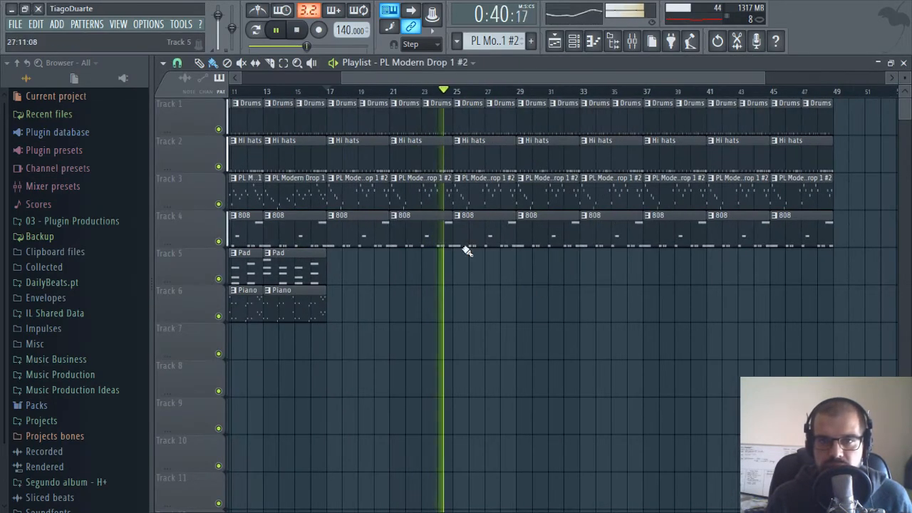
Shift the 808, Pad and Piano tracks down one and move the PL Modern Drop 1 #2 clips onto the empty track 4
scroll(460, 252, down, 2)
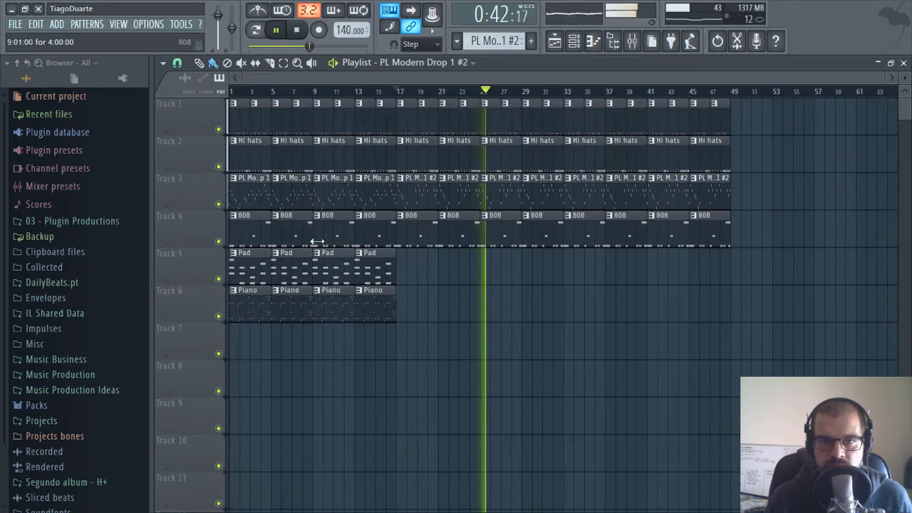
drag(209, 350, 190, 230)
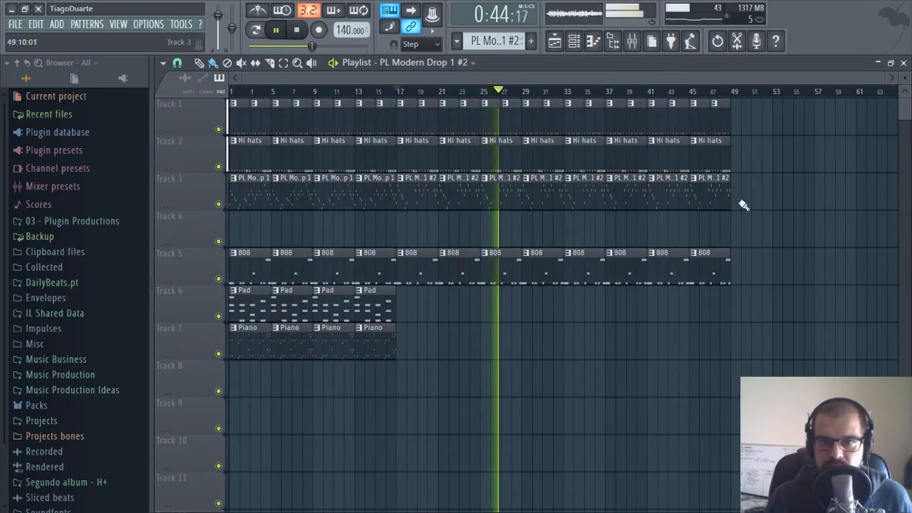
drag(750, 174, 420, 205)
key(shift+Down)
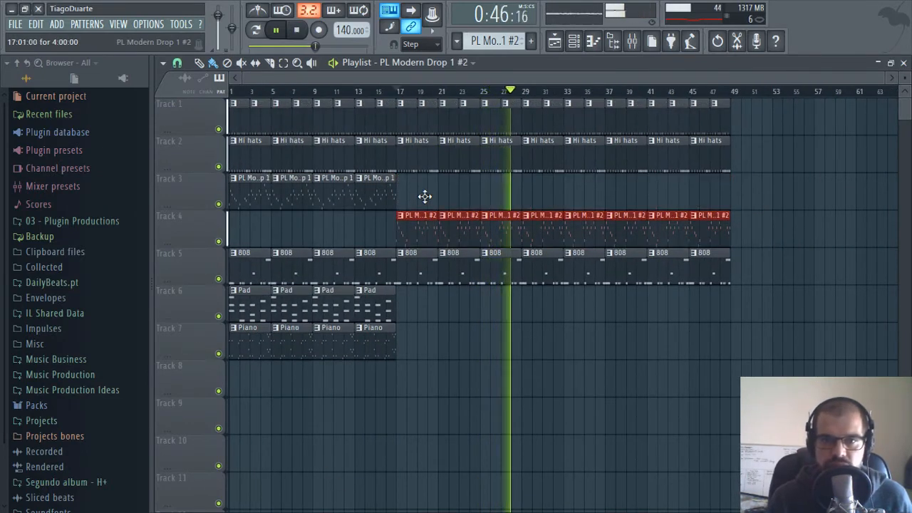
click(461, 193)
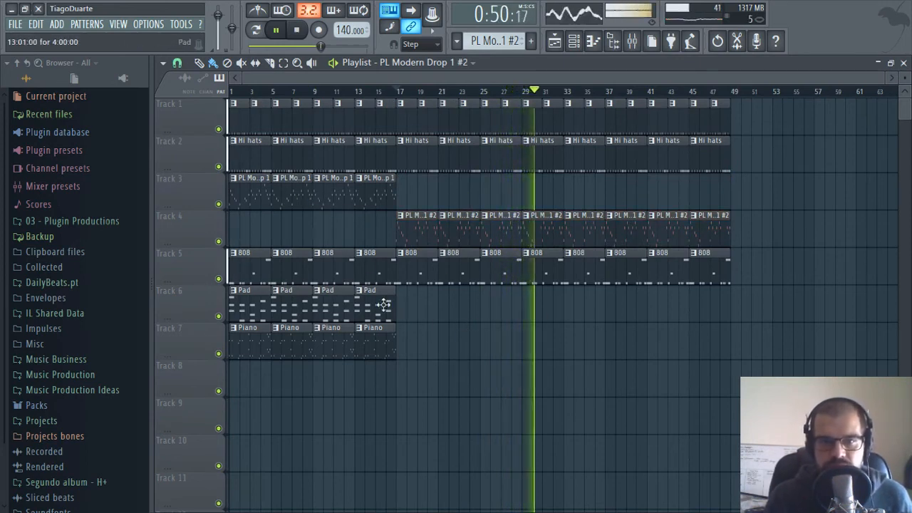
Add Piano clips on track 7 across bars 33–48 and delete the PL Modern Drop 1 #2 clips from those bars
click(378, 343)
click(568, 342)
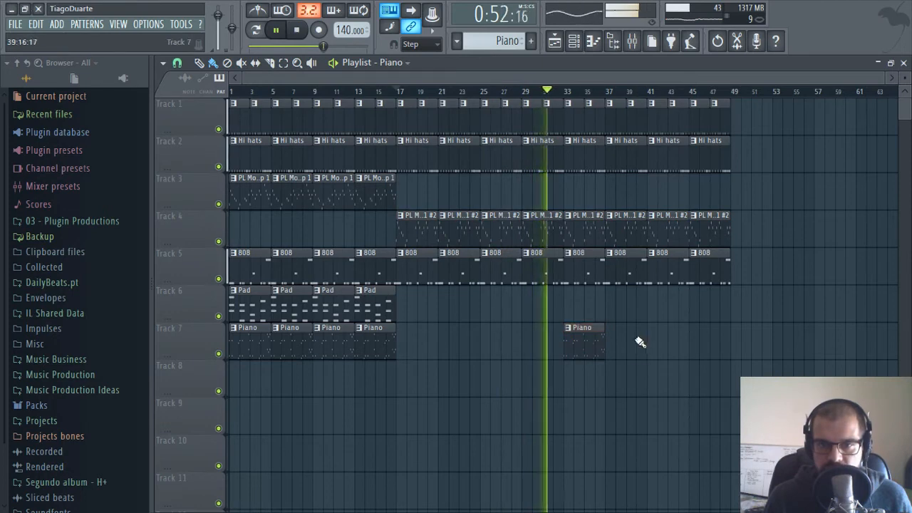
mouse_move(611, 342)
mouse_down()
mouse_move(710, 352)
mouse_move(690, 348)
mouse_up()
right_click(583, 229)
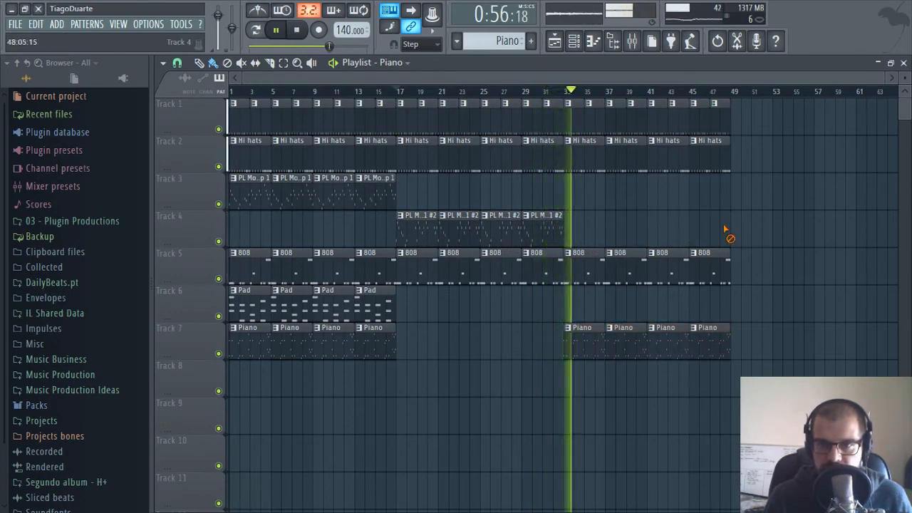
key(ctrl+shift+s)
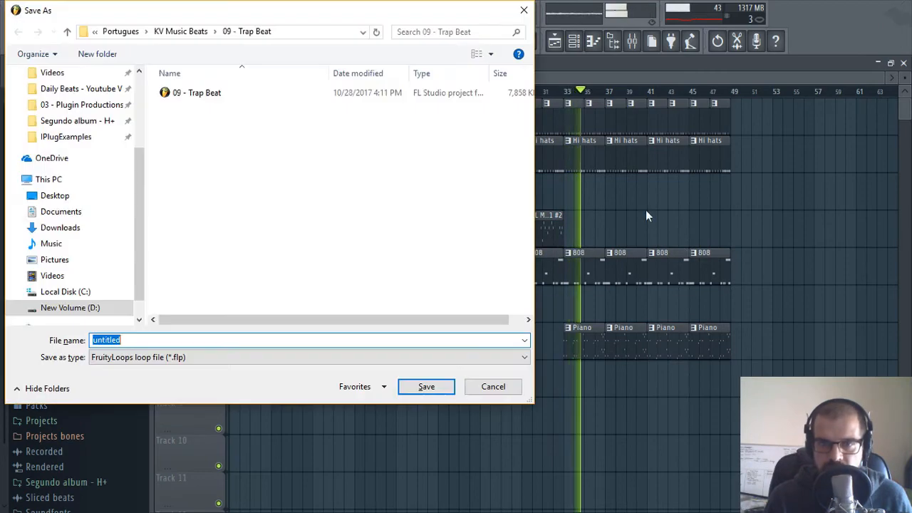
click(503, 390)
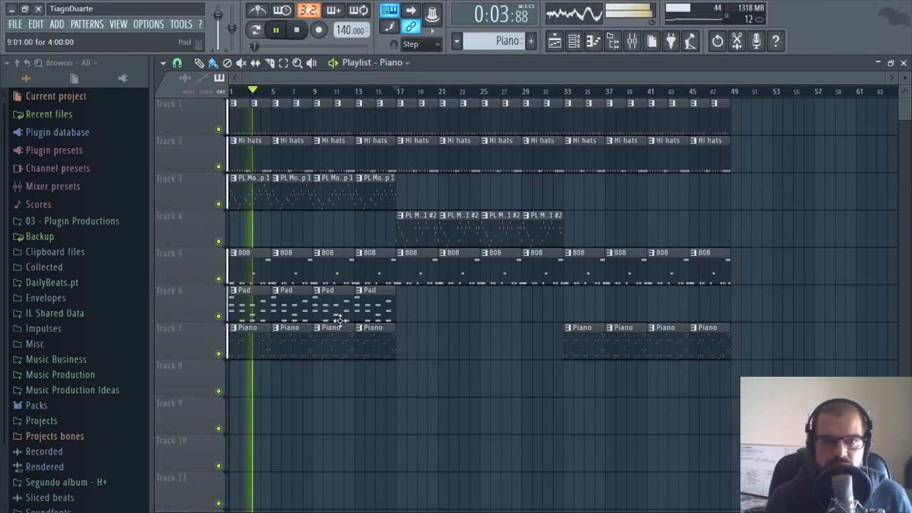
Raise the Pad track's volume slightly in the mixer and return to the playlist
click(632, 41)
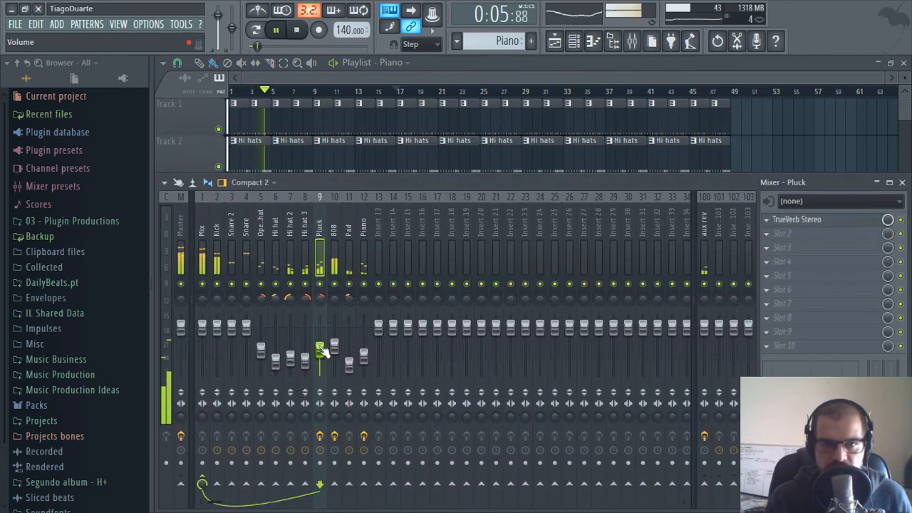
click(348, 364)
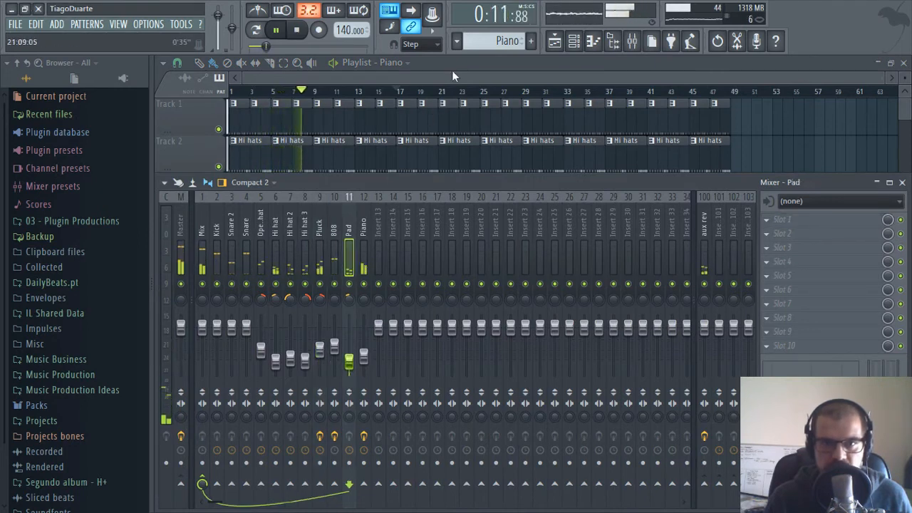
key(F9)
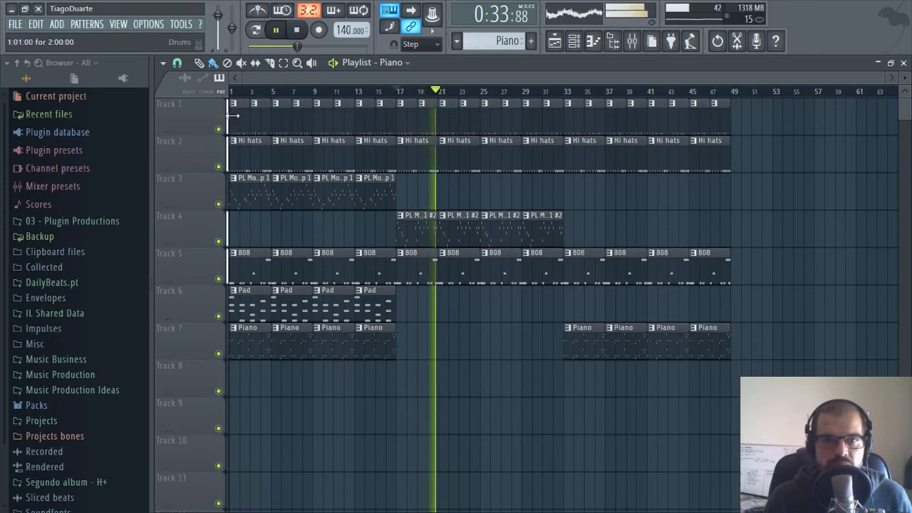
Move the two Downstream hat channels' steps out of the Drums pattern into a new pattern named Perc
click(903, 63)
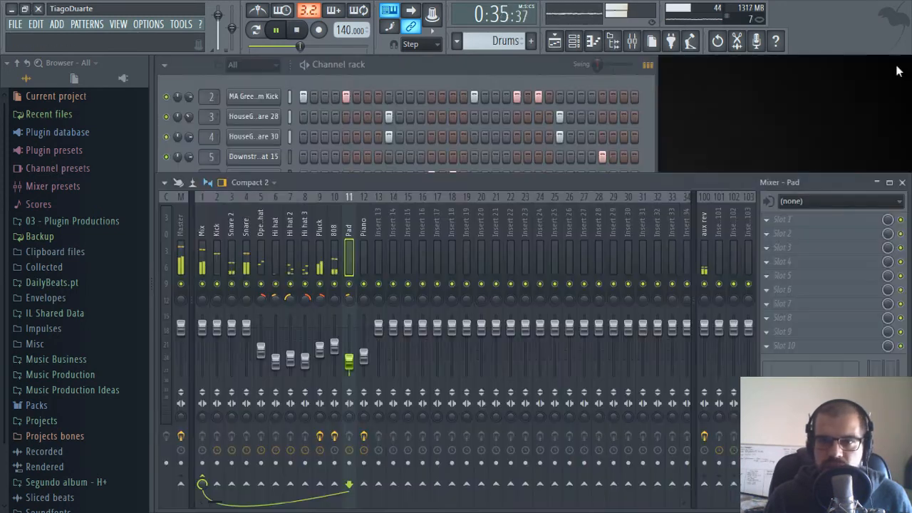
click(453, 80)
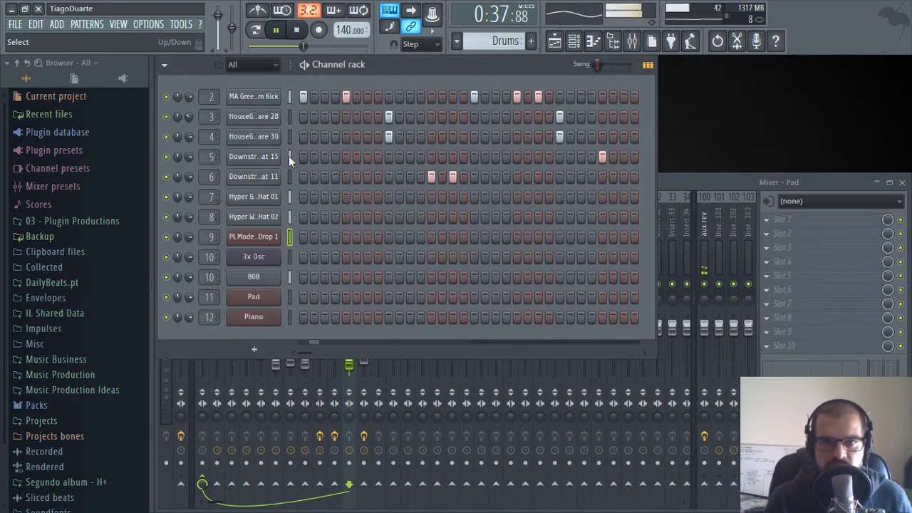
drag(289, 156, 291, 171)
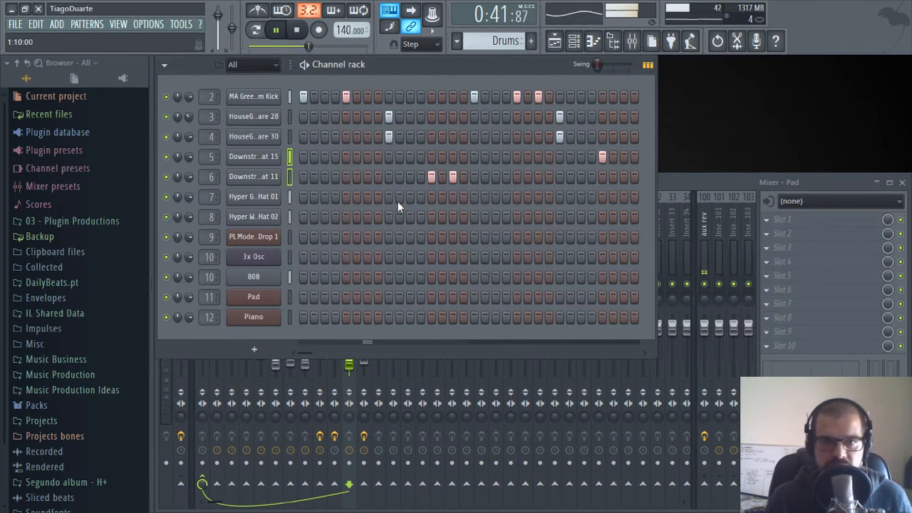
key(ctrl+x)
key(F4)
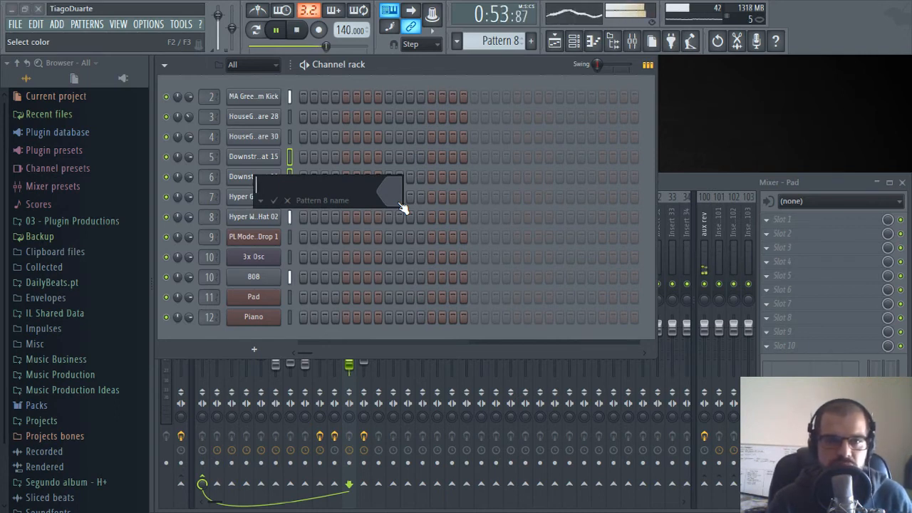
text(c)
key(Return)
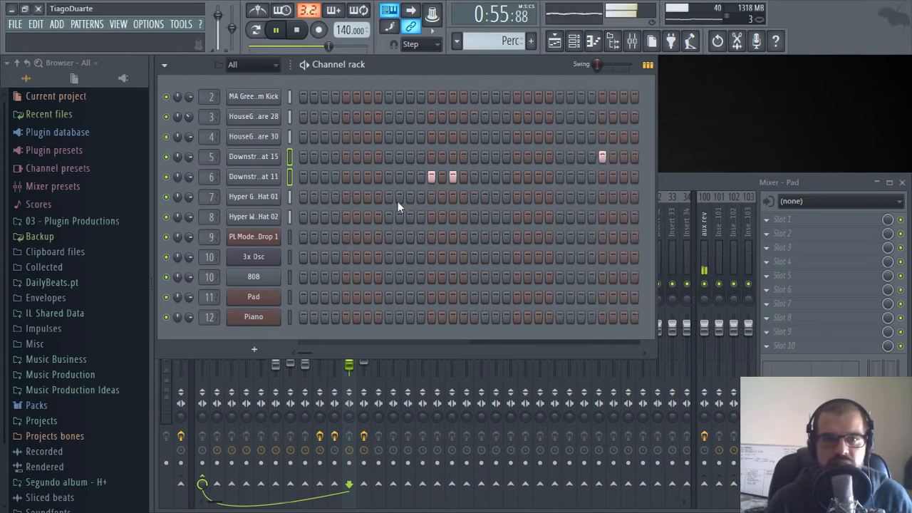
Add Perc clips on track 8 across bars 1–16 and move that track up to position 3
click(555, 42)
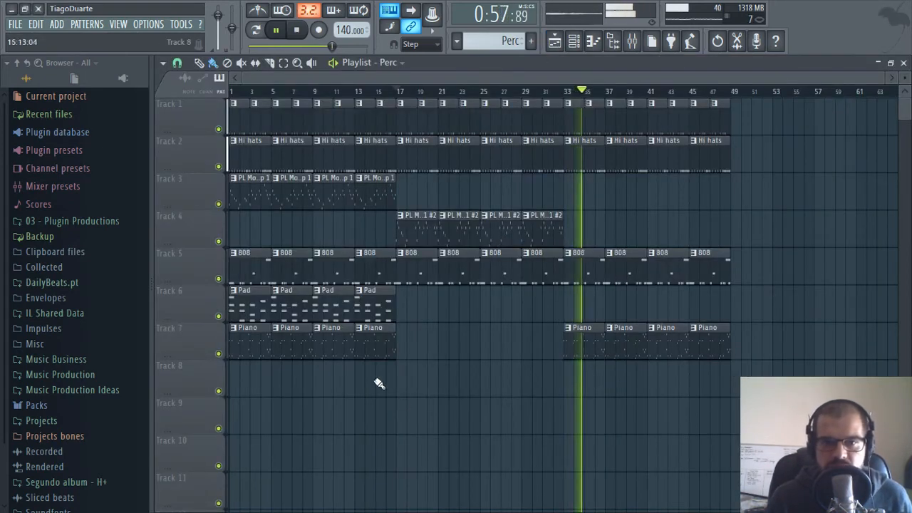
drag(239, 387, 393, 392)
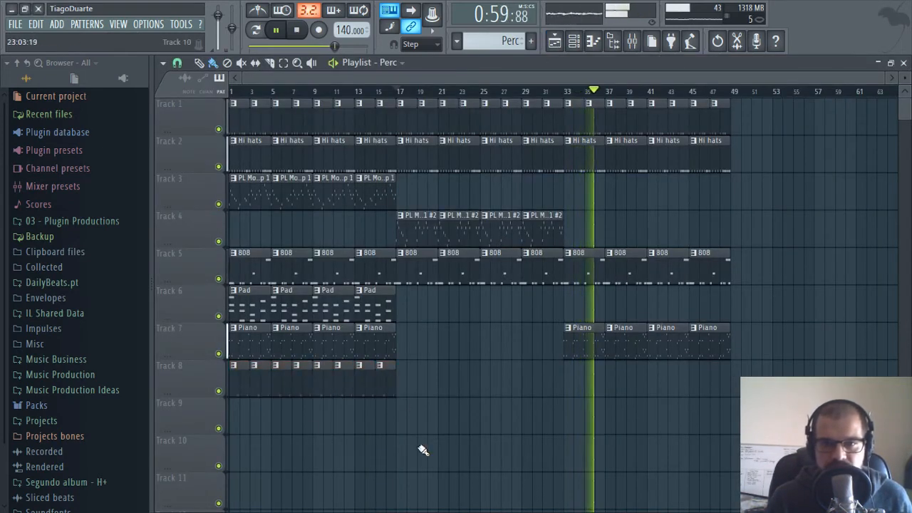
drag(196, 371, 196, 191)
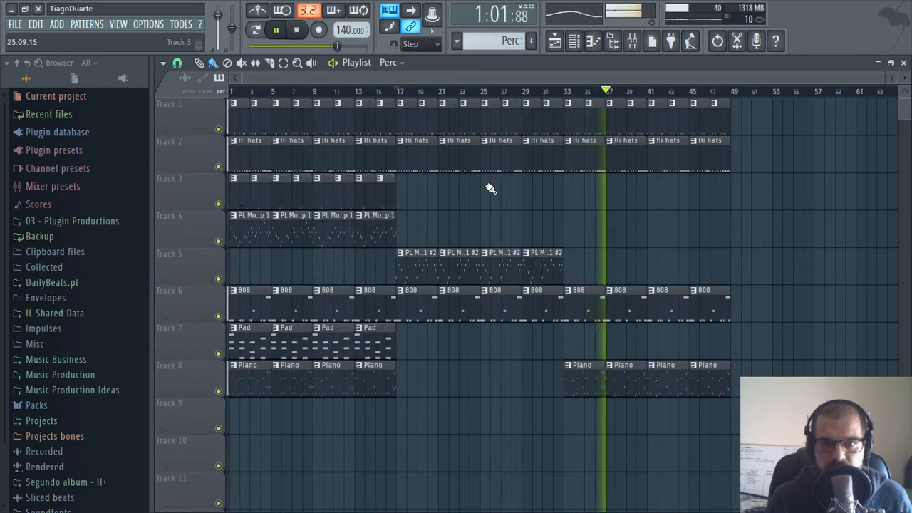
Add Perc clips on track 3 across bars 41–48 and delete the Hi hats clips from those bars
scroll(490, 189, up, 3)
drag(229, 98, 574, 188)
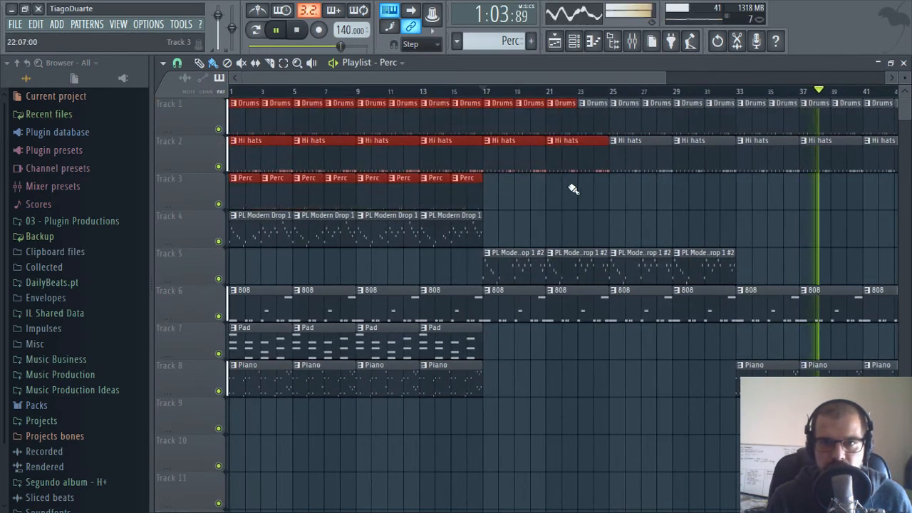
ctrl+click(574, 188)
scroll(670, 206, down, 1)
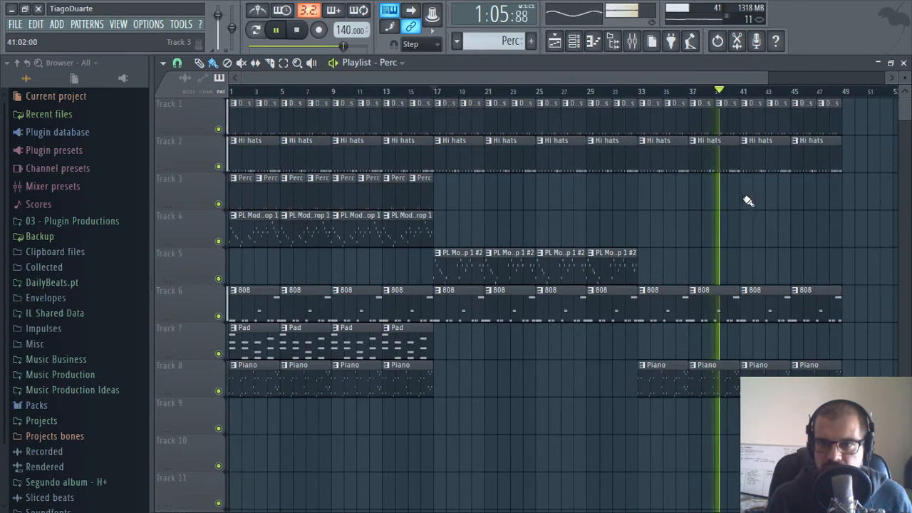
drag(749, 195, 806, 197)
right_click(836, 155)
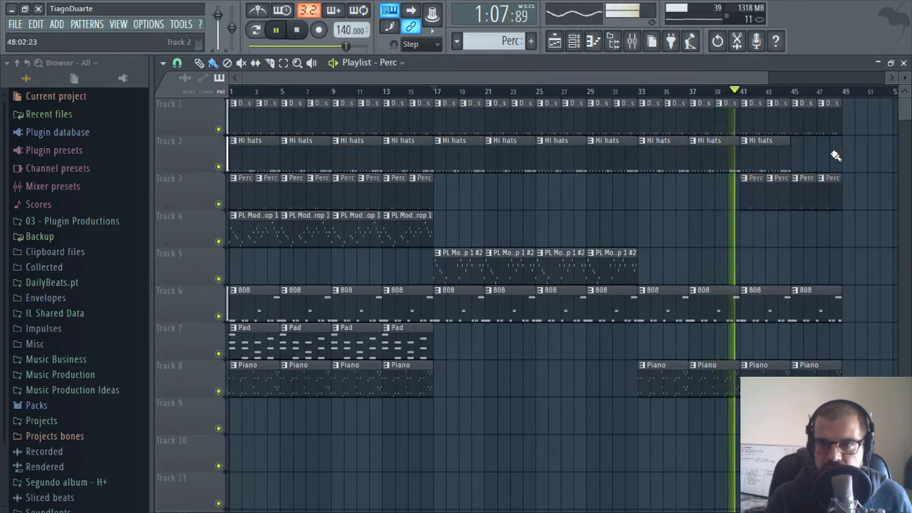
right_click(788, 157)
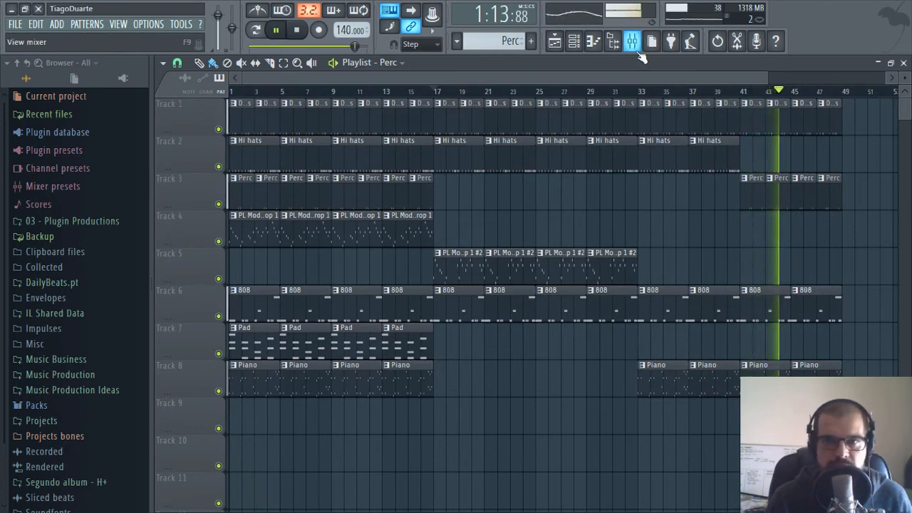
click(632, 41)
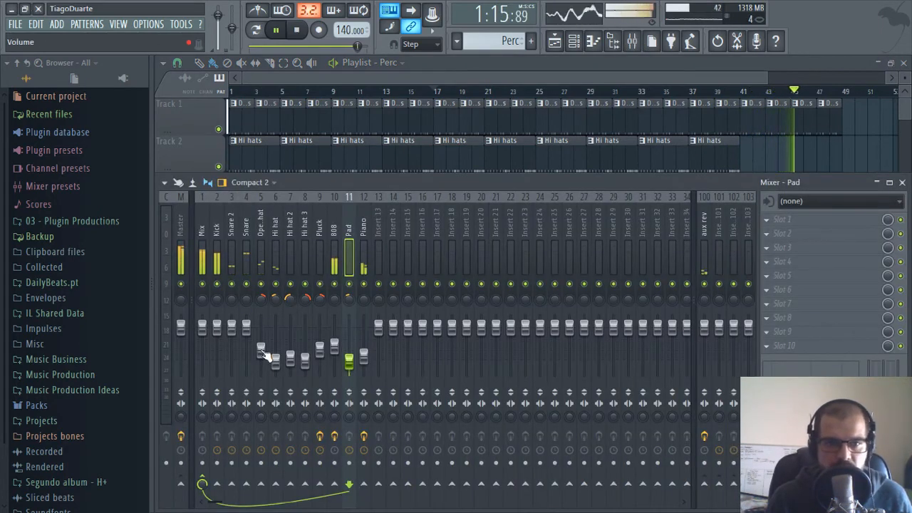
click(488, 82)
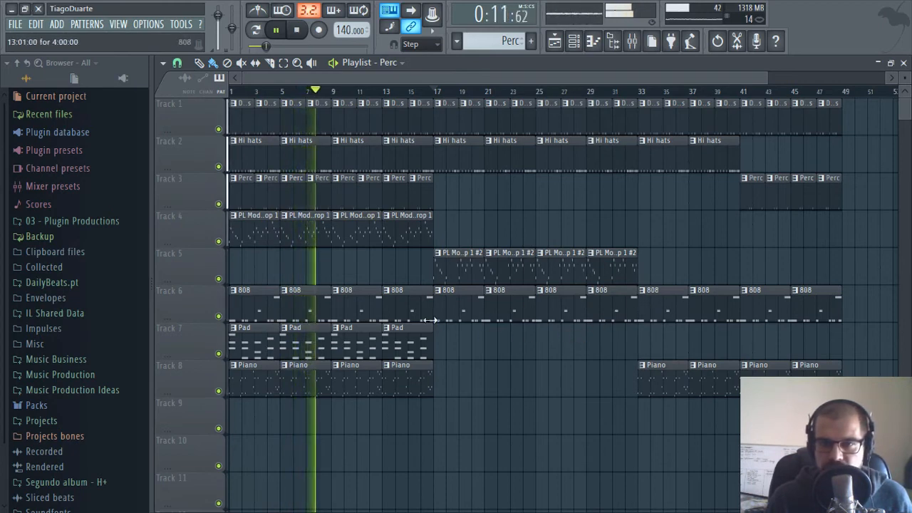
Delete the 808 and Hi hats clips from bars 17–24
right_click(462, 314)
right_click(513, 317)
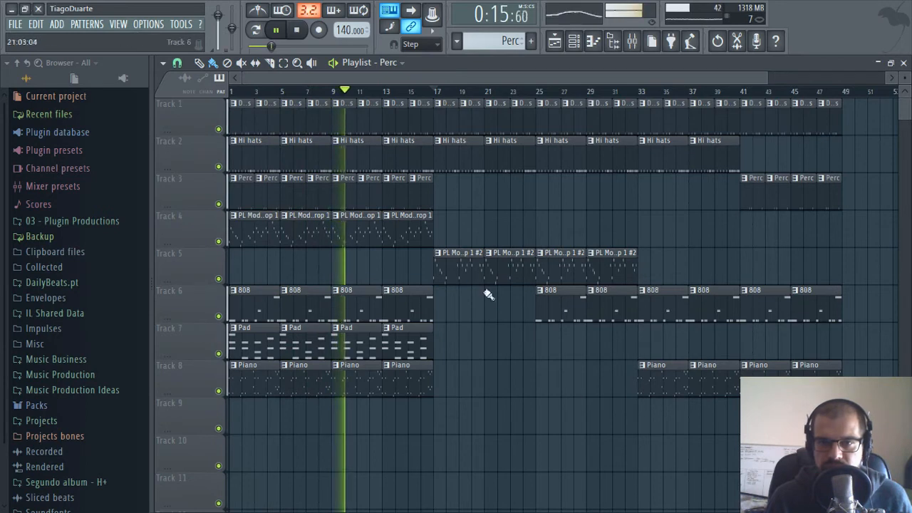
drag(522, 338, 456, 301)
drag(457, 224, 504, 275)
right_click(487, 218)
scroll(460, 267, up, 3)
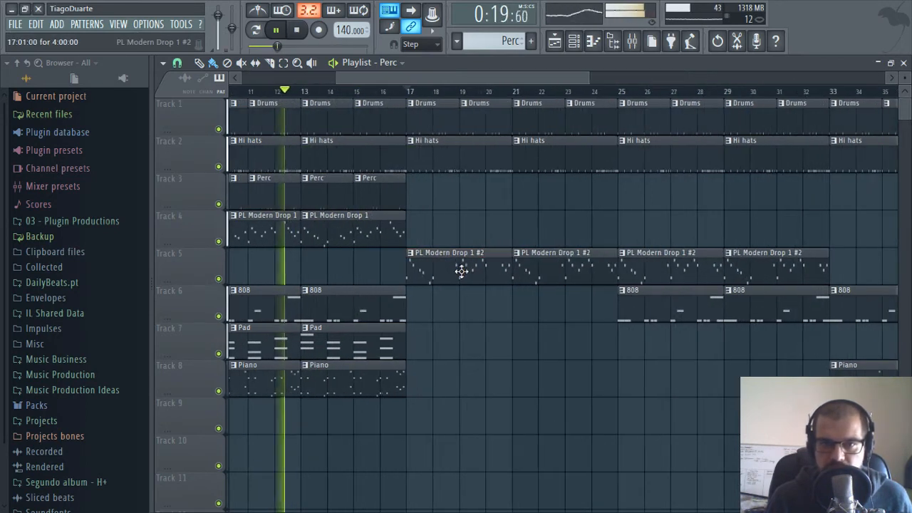
scroll(518, 229, down, 3)
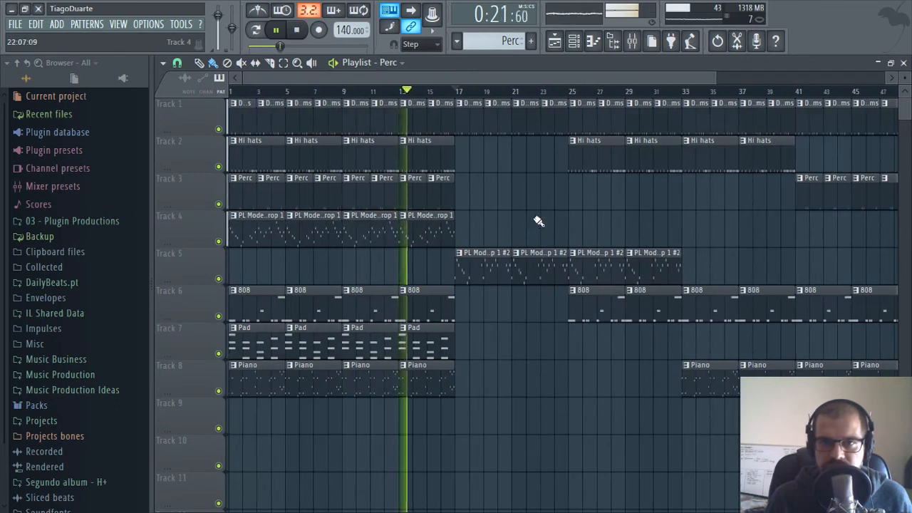
scroll(539, 220, down, 1)
scroll(536, 216, down, 1)
scroll(499, 153, up, 1)
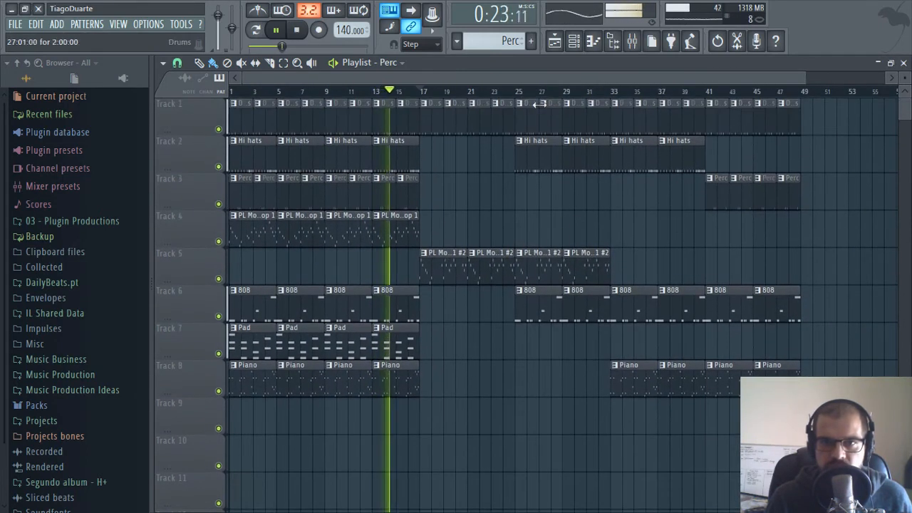
Hide the browser and fit the whole 48-bar arrangement in the widened playlist
click(613, 43)
scroll(392, 239, down, 2)
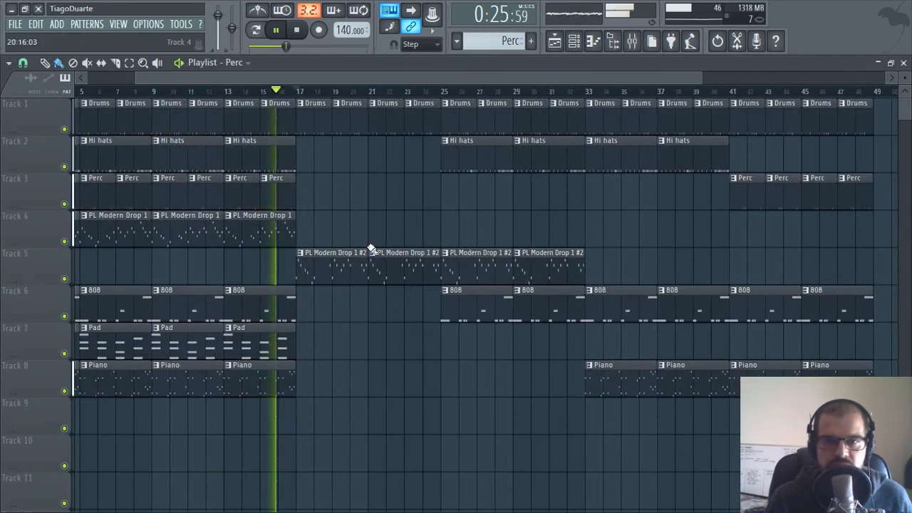
scroll(330, 230, up, 1)
scroll(356, 235, up, 2)
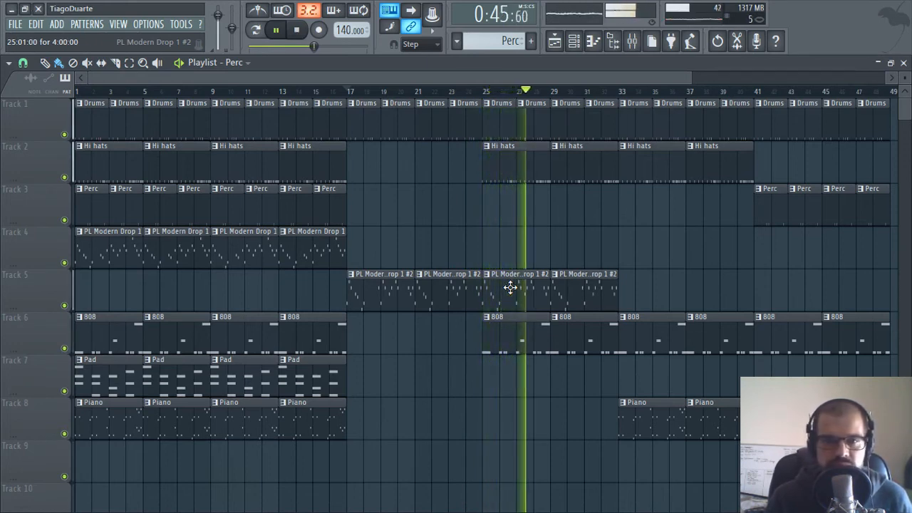
Add a short 808 clip leading into bar 25 on track 6, trimmed with Step snap to the last beat of bar 24
scroll(484, 383, up, 5)
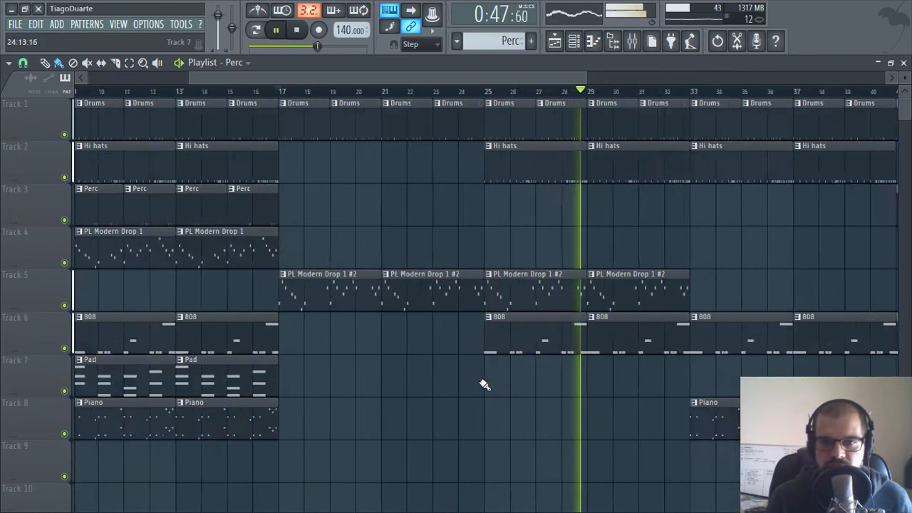
drag(569, 335, 436, 346)
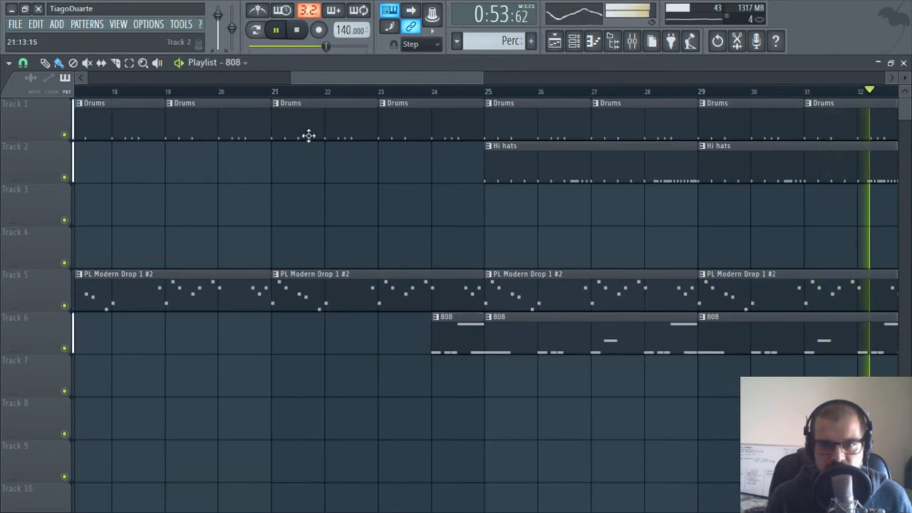
scroll(517, 267, up, 3)
scroll(517, 267, up, 1)
click(24, 64)
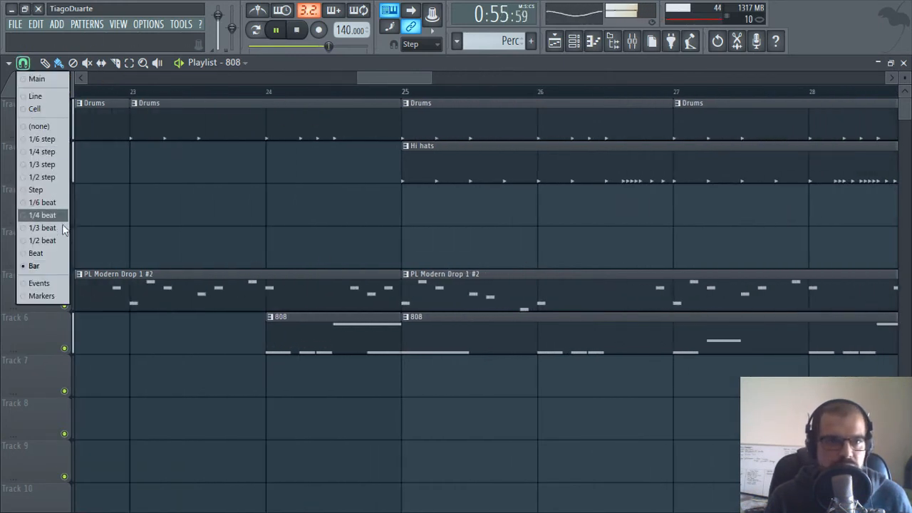
click(53, 189)
drag(268, 343, 373, 349)
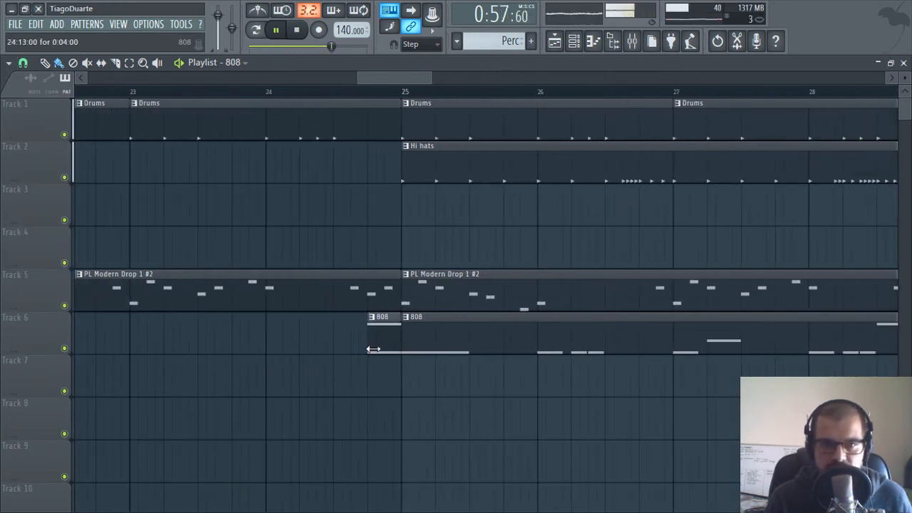
Play the 808 lead-in from bar 24 and set the playlist snap back to Bar
click(266, 91)
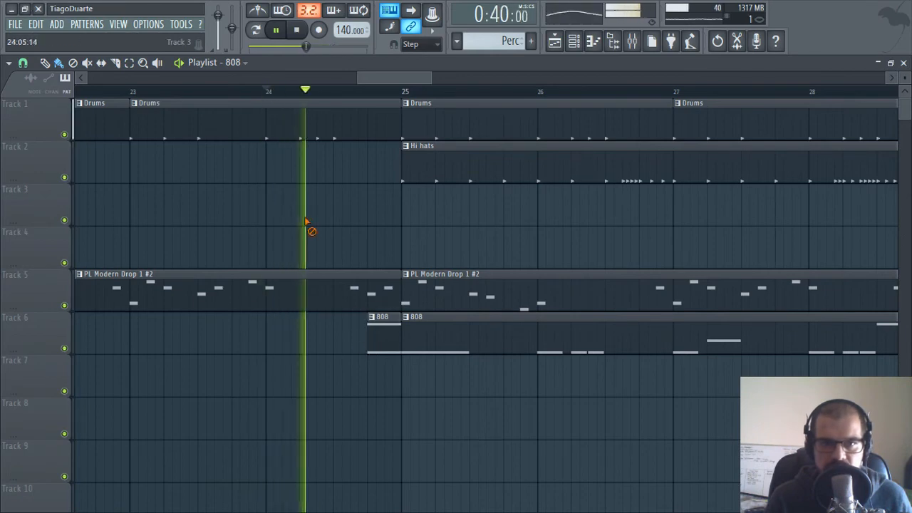
ctrl+scroll(306, 222, down, 10)
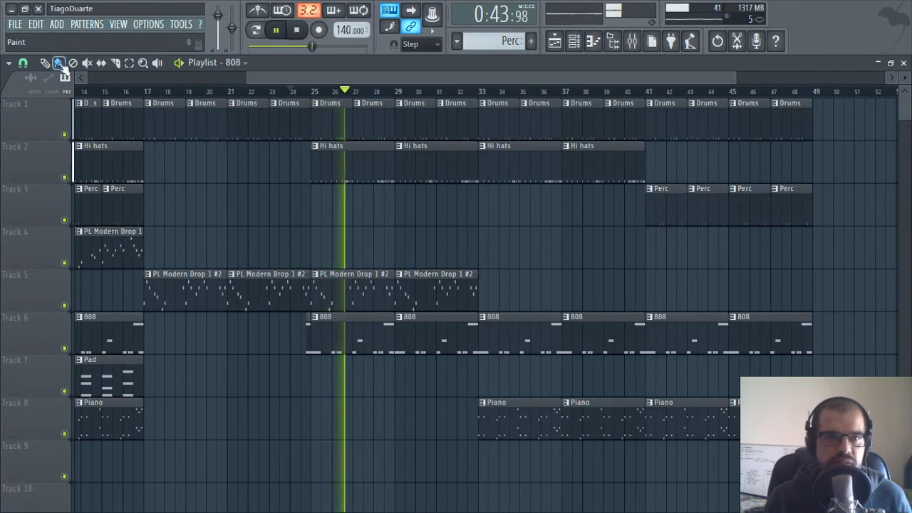
ctrl+right_click(340, 224)
ctrl+right_click(341, 225)
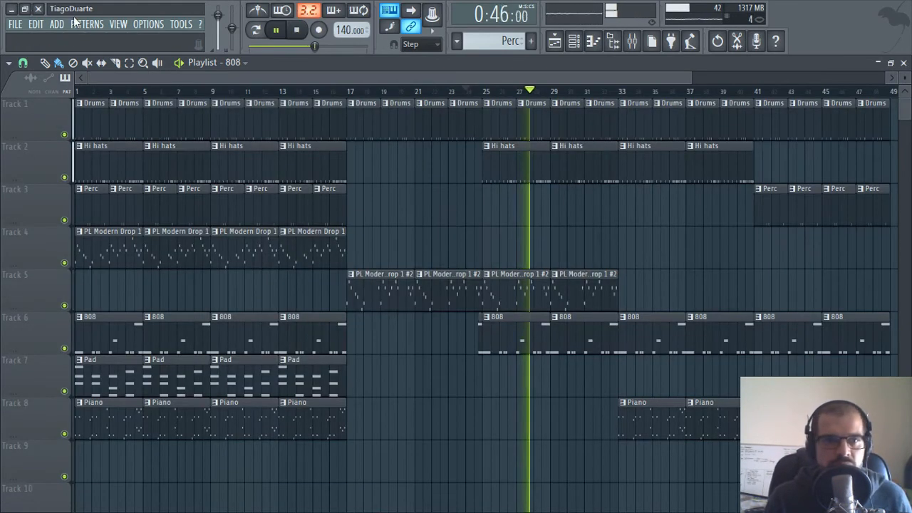
click(25, 66)
click(42, 263)
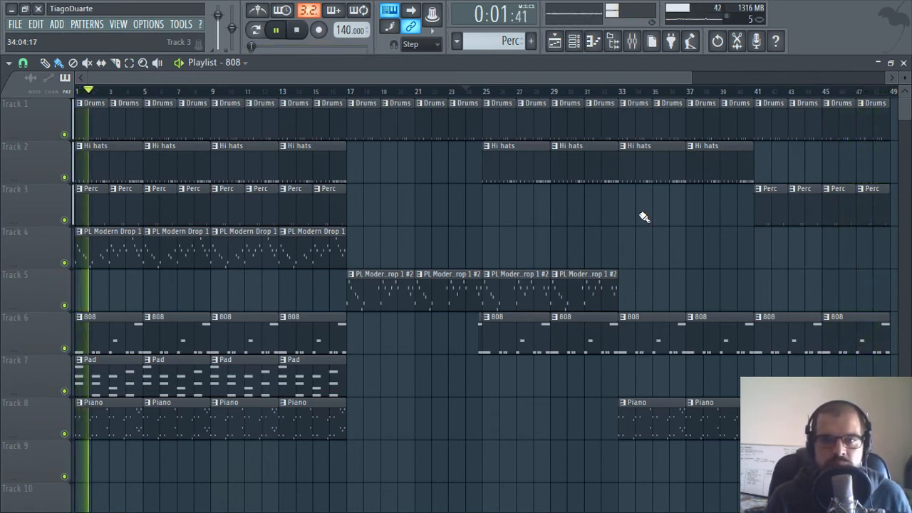
Stop the song and close the playlist and channel rack so only the mixer stays open
key(space)
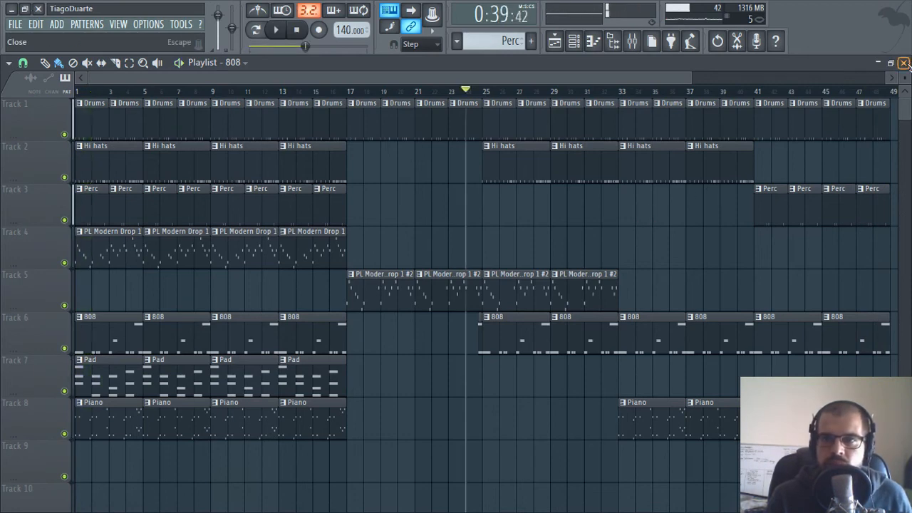
click(299, 30)
click(904, 62)
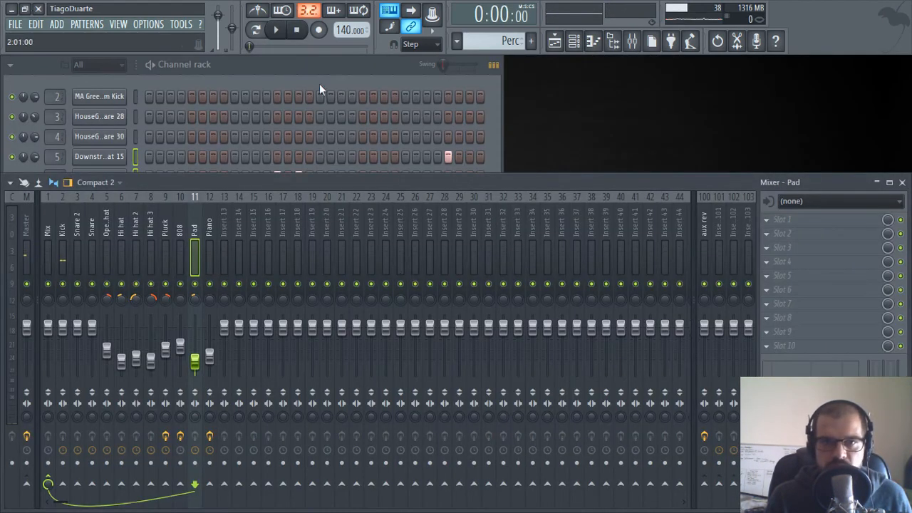
click(575, 41)
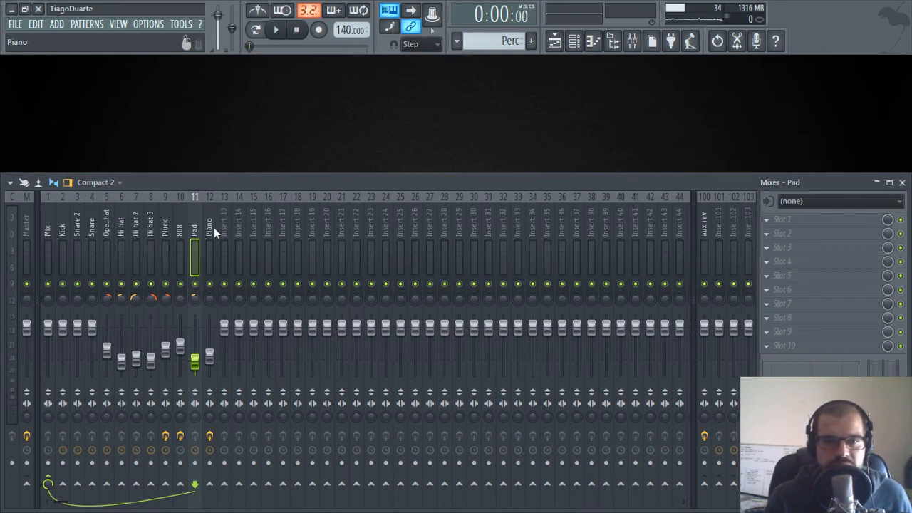
Review the mixer tracks from Piano to Kick, including the Mix bus, and check the effects on Piano and Pad
drag(213, 225, 61, 230)
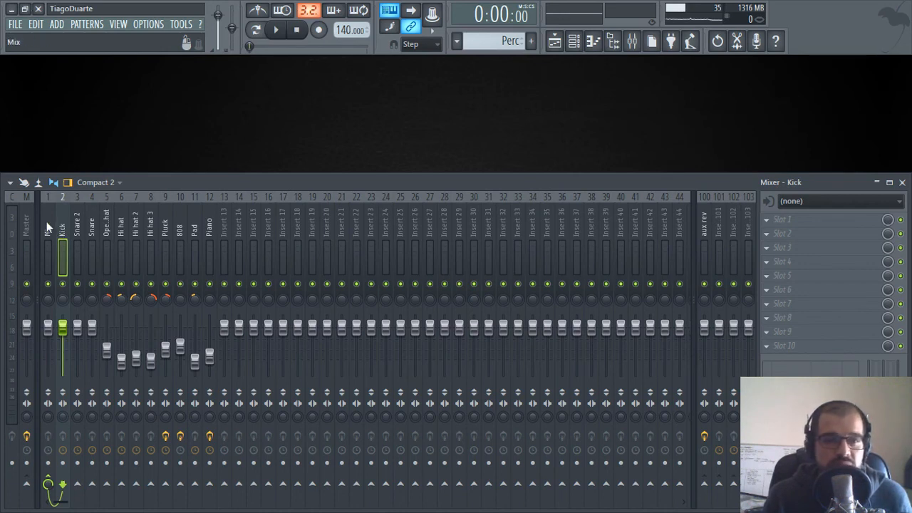
click(47, 228)
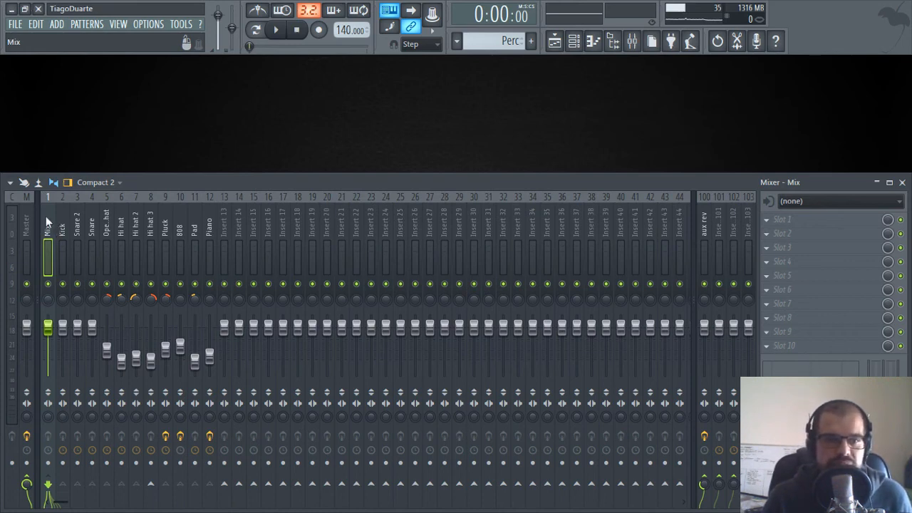
click(210, 230)
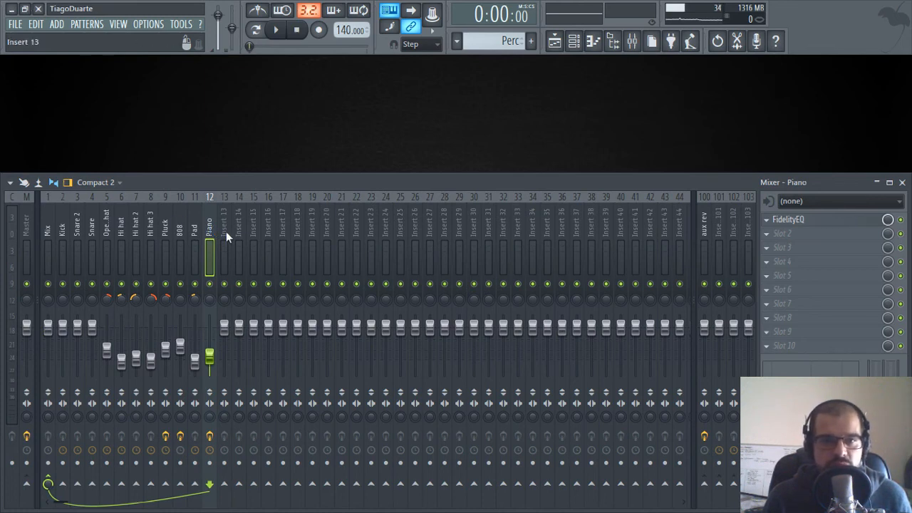
click(193, 232)
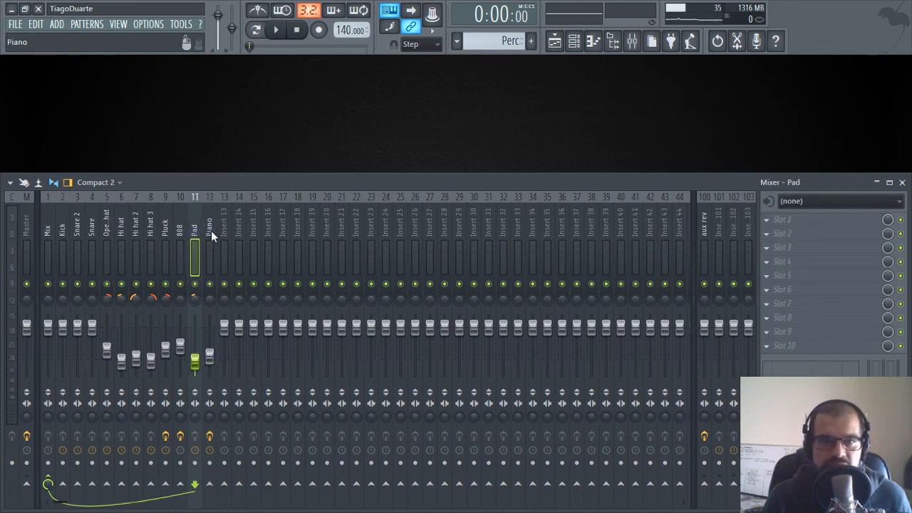
Check the effect slots of the mixer tracks one by one from 808 through Pluck and the hi-hats to Snare 2
drag(212, 232, 180, 235)
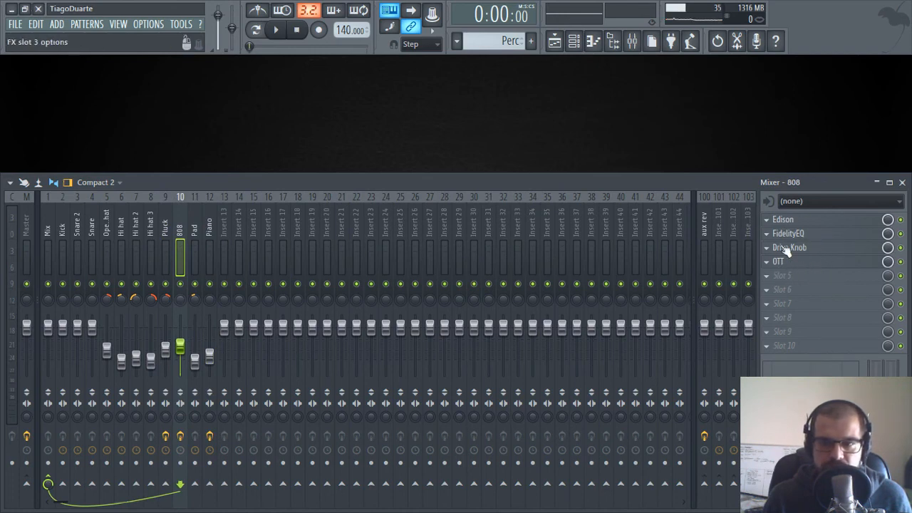
click(164, 233)
click(150, 235)
click(136, 235)
click(120, 235)
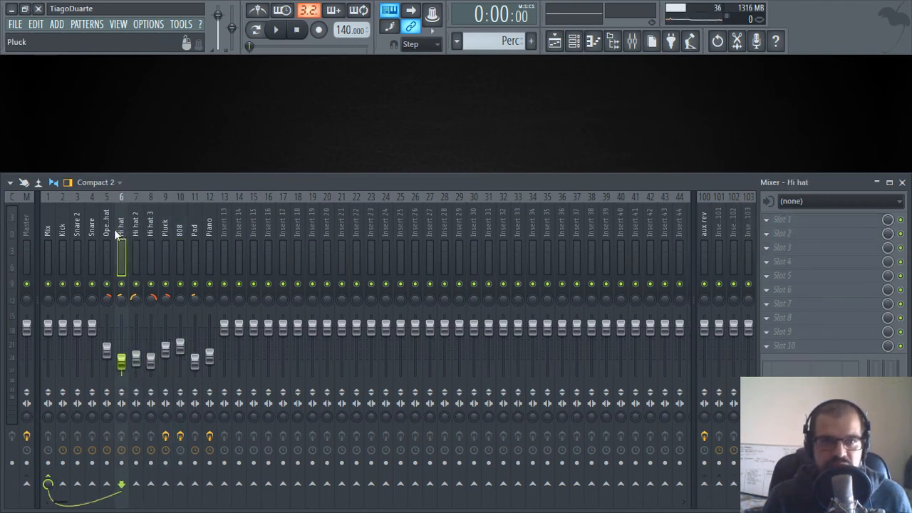
click(106, 234)
click(92, 234)
click(76, 234)
Compare the effect slots of the drum tracks again, covering Kick, both snares, the open hat and the hi-hats
click(106, 234)
click(92, 233)
click(77, 234)
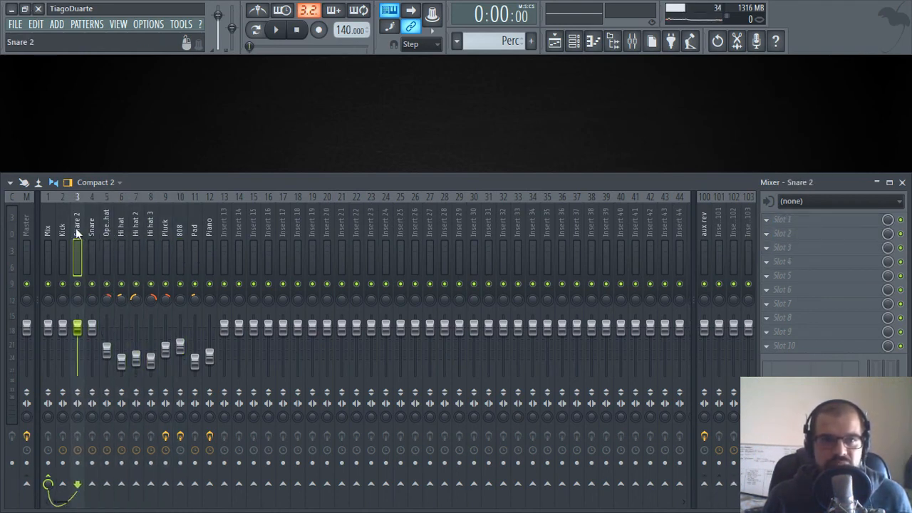
click(92, 233)
click(77, 234)
click(63, 234)
click(107, 234)
click(122, 235)
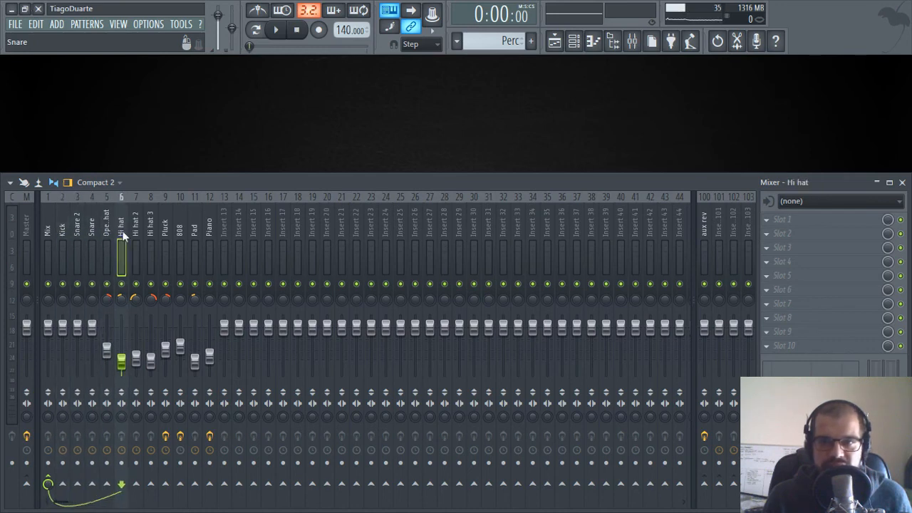
click(77, 233)
click(62, 235)
click(92, 234)
click(106, 232)
click(114, 232)
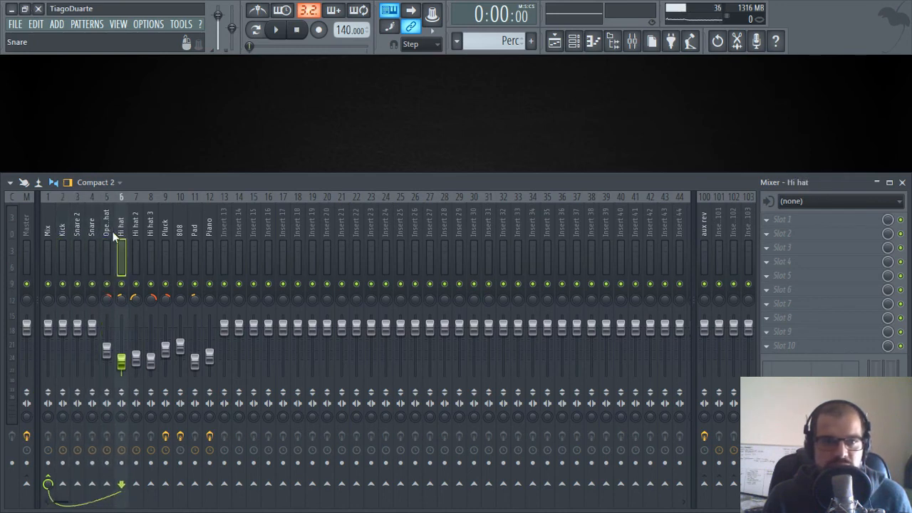
click(135, 233)
Examine the effects chain on the Master track and the Mix bus's effect slots and routing, with Piano for comparison
click(47, 235)
click(27, 235)
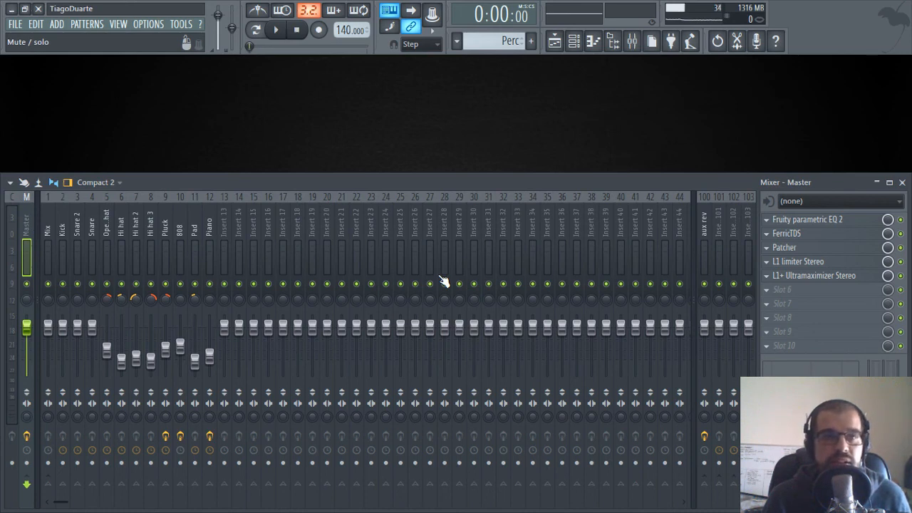
click(51, 214)
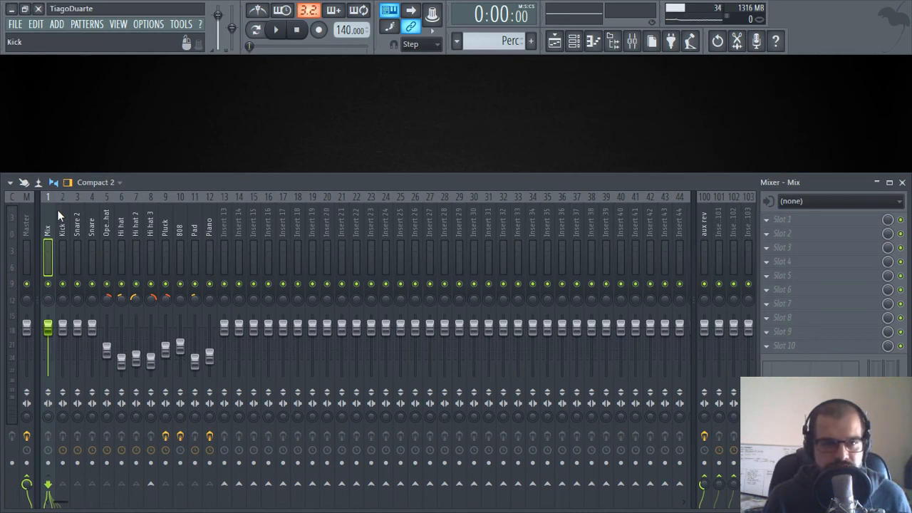
click(206, 225)
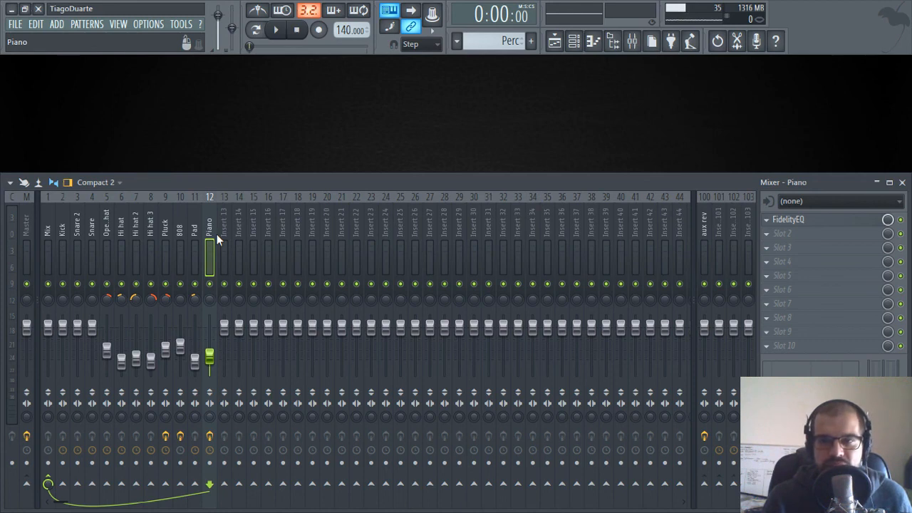
click(47, 235)
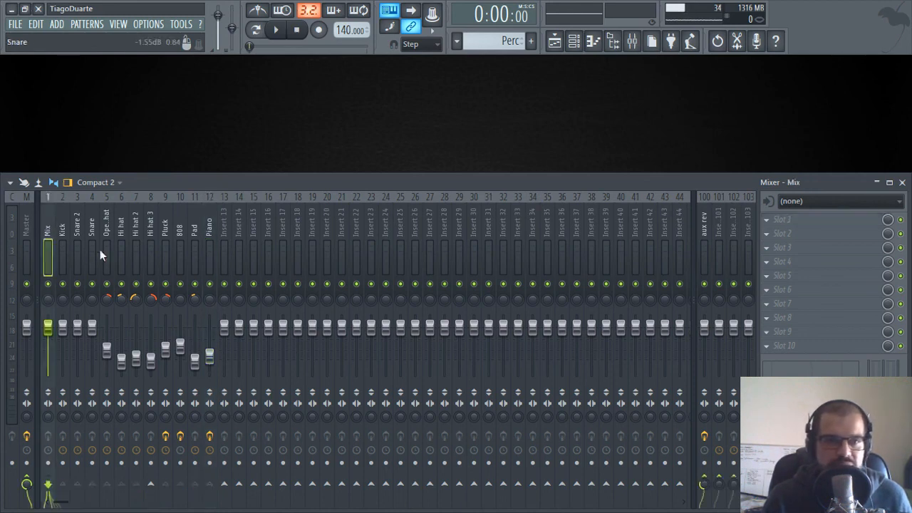
Go through the tracks from Kick to Piano and inspect the high-pass band in the Piano track's FidelityEQ, closing the plugin after viewing
drag(62, 227, 204, 227)
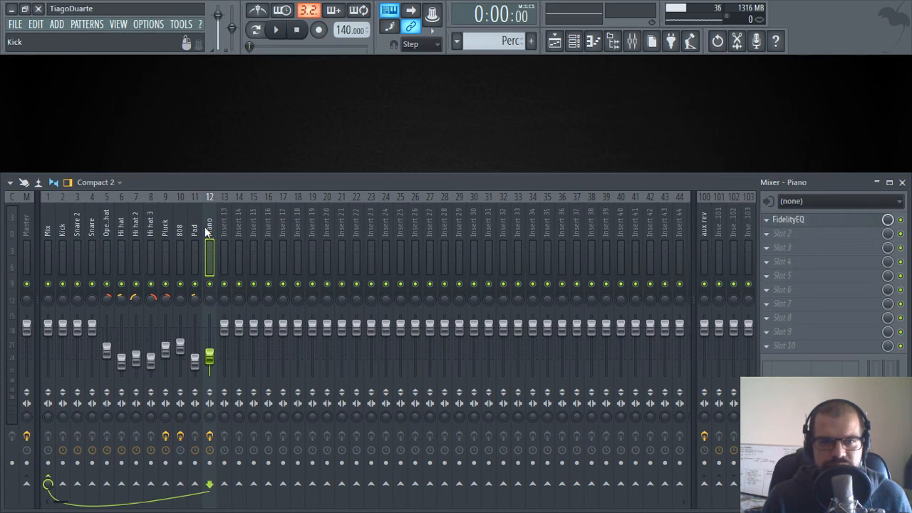
click(816, 226)
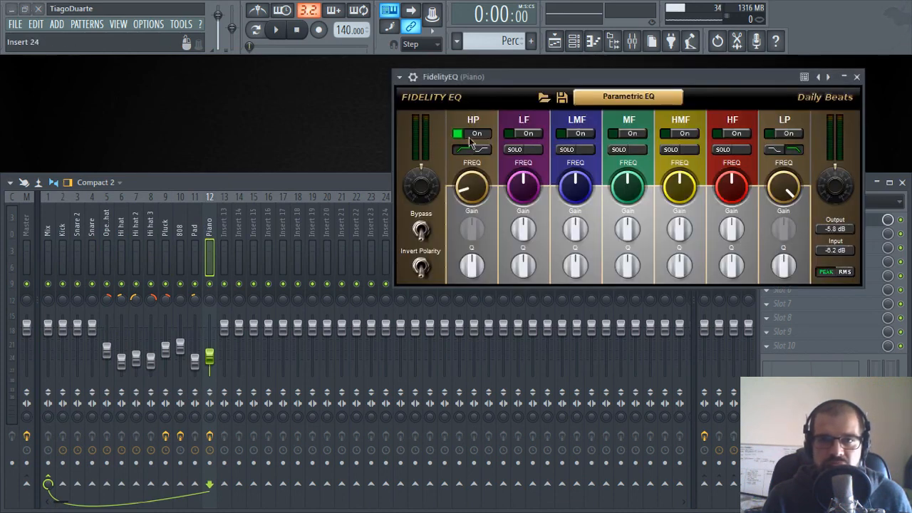
click(857, 77)
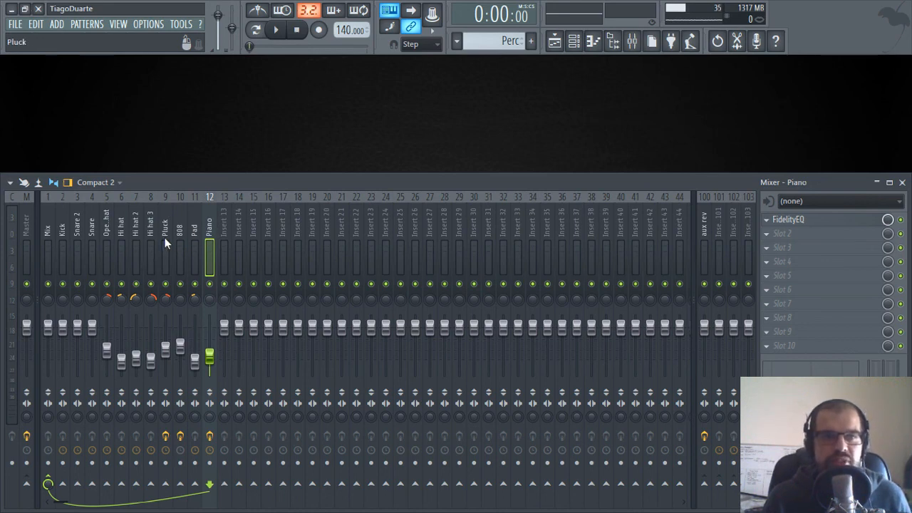
Select the Mix bus and close the mixer
click(52, 227)
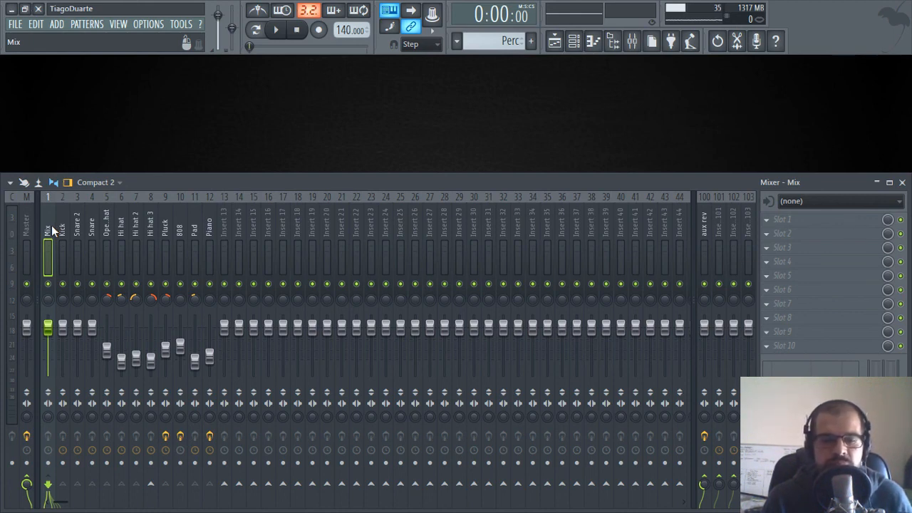
click(902, 182)
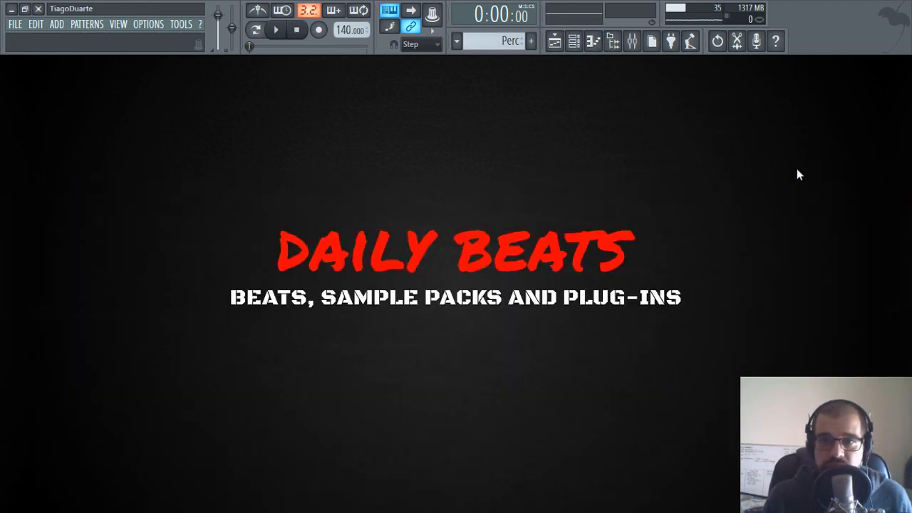